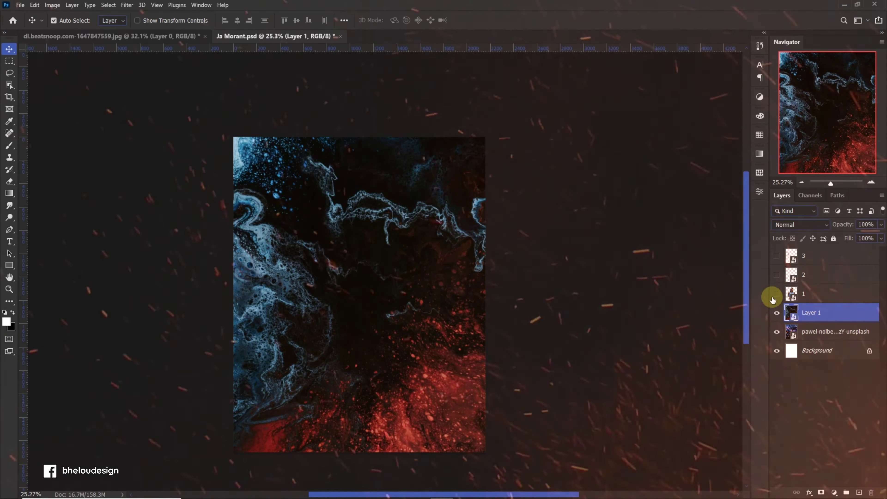
Make the player cutout layers 1, 2 and 3 visible
click(777, 294)
click(776, 275)
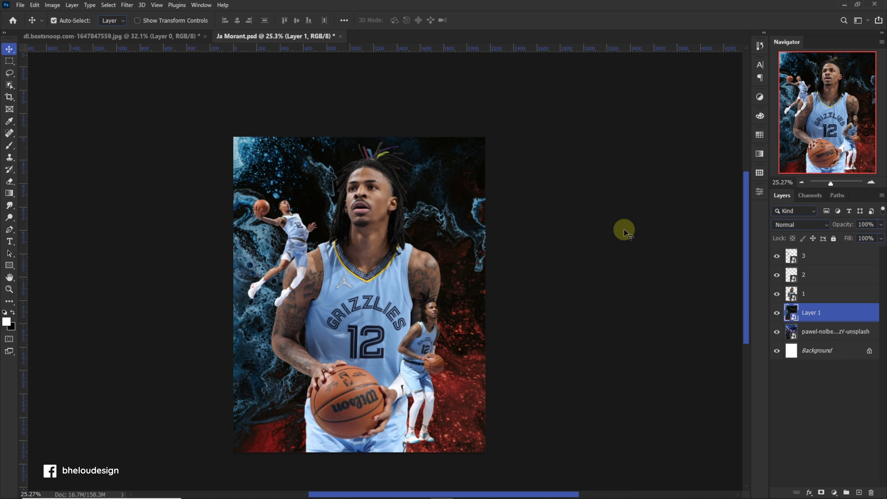
scroll(560, 368, up, 1)
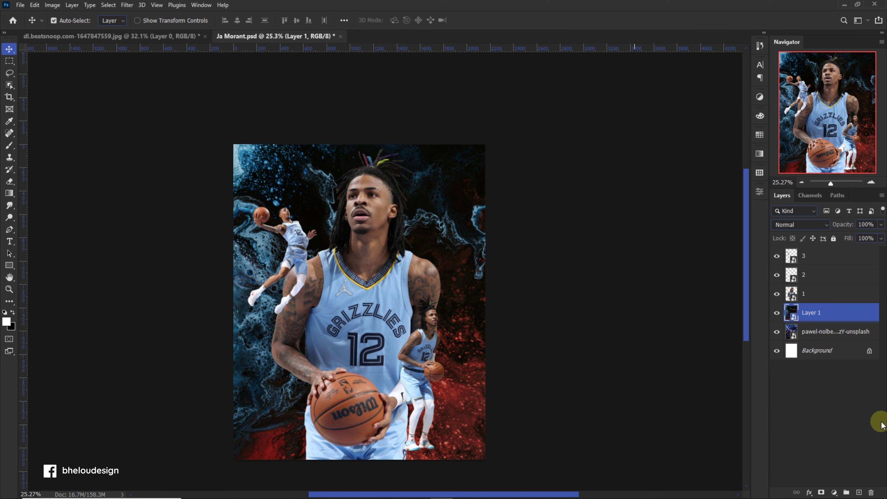
Hide Layer 1's fluid splash to compare with the city background, then show it again
click(775, 315)
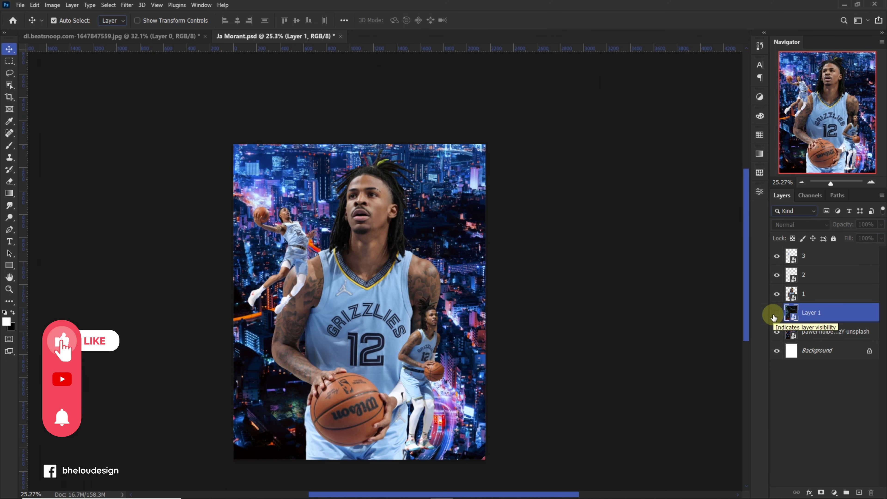
scroll(351, 336, up, 2)
scroll(350, 336, up, 3)
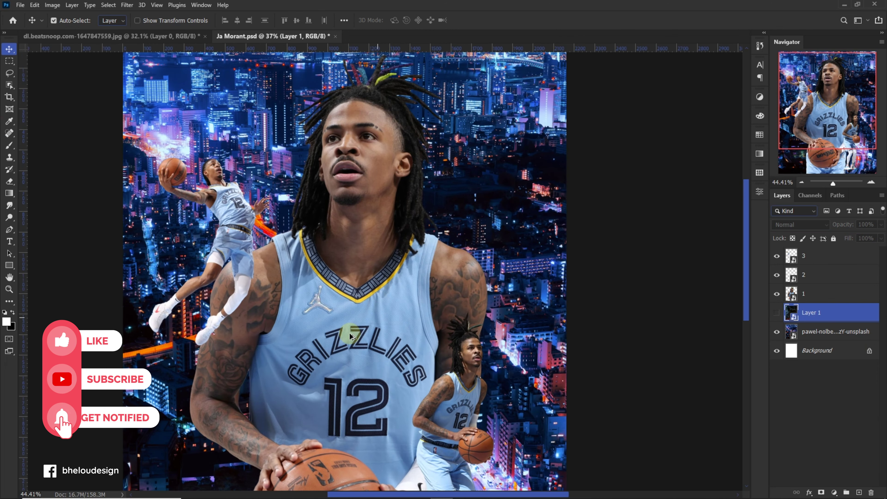
scroll(370, 285, down, 2)
scroll(365, 321, up, 1)
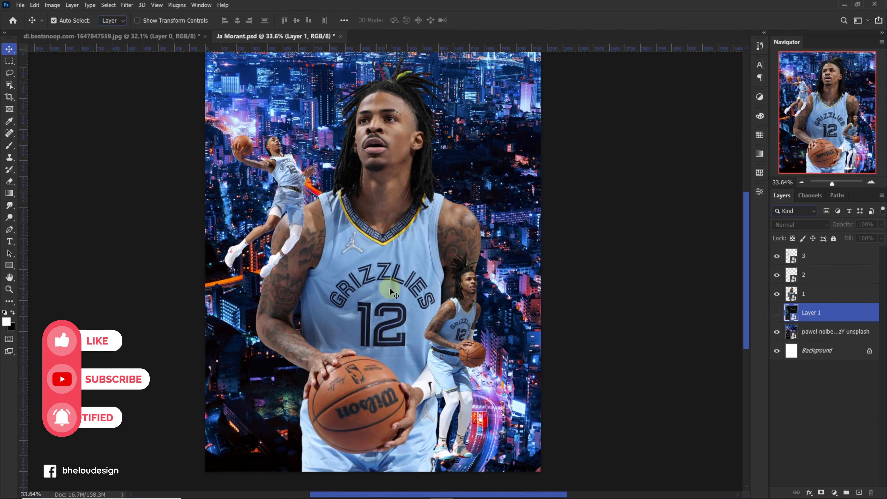
click(776, 312)
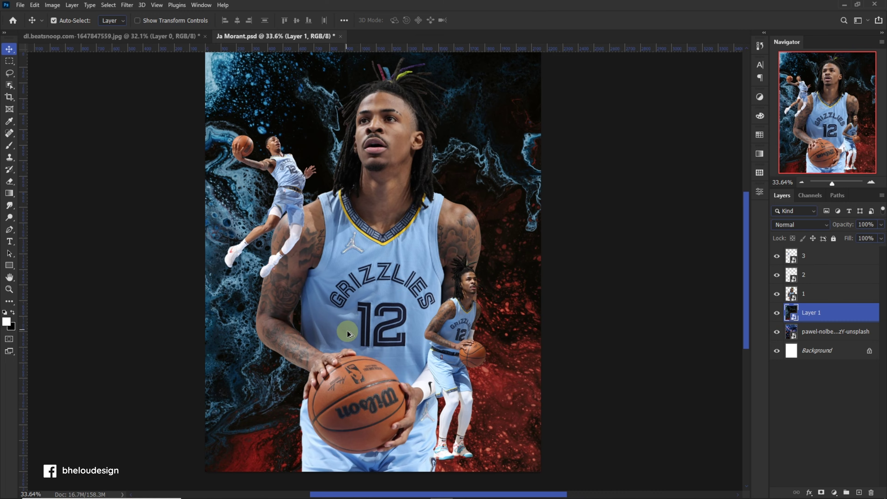
scroll(348, 334, up, 4)
scroll(348, 334, up, 1)
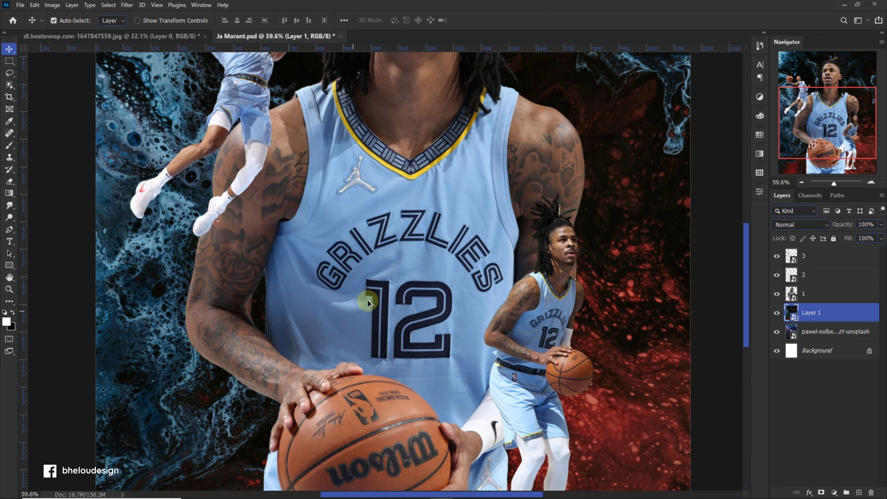
scroll(368, 302, down, 2)
scroll(391, 281, down, 6)
scroll(465, 308, up, 2)
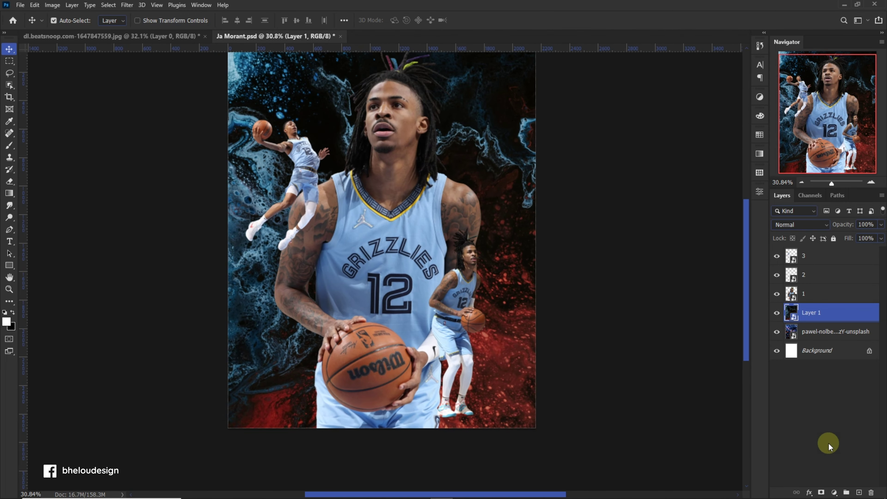
Switch to a soft Brush and enlarge it to 800px
key(b)
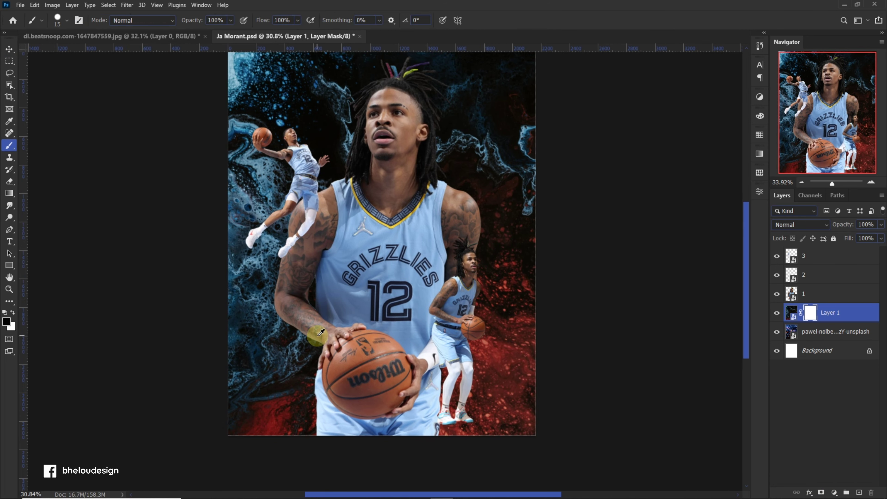
scroll(321, 333, up, 1)
scroll(322, 334, up, 4)
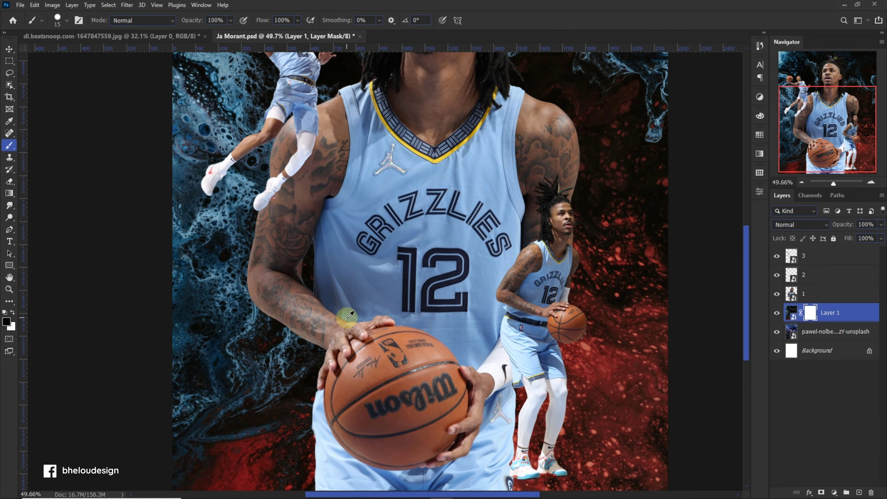
scroll(351, 314, down, 3)
drag(496, 158, 531, 367)
Paint Layer 1's mask to reveal the city at top, keeping blue and red splash at the sides
mouse_move(280, 157)
mouse_down()
mouse_move(536, 199)
mouse_move(570, 292)
mouse_up()
key(x)
drag(518, 139, 506, 244)
key(ctrl+z)
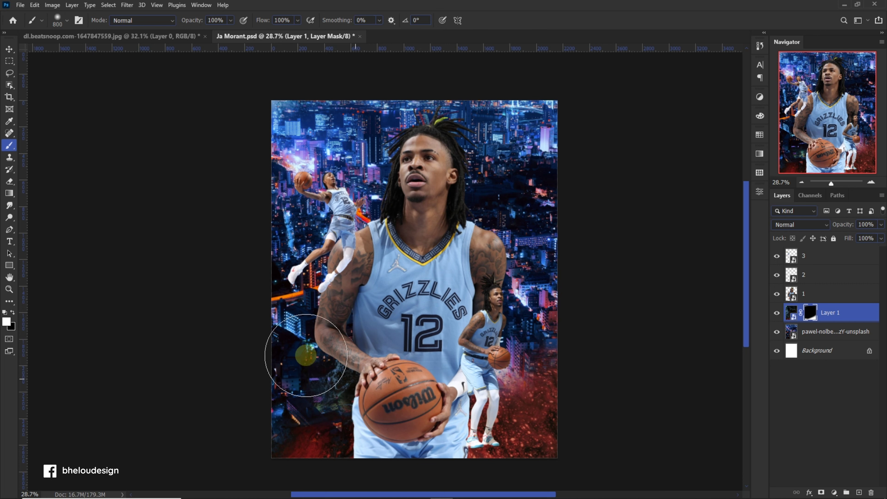
mouse_move(300, 353)
mouse_down()
mouse_move(323, 217)
mouse_move(297, 273)
mouse_up()
key(x)
scroll(462, 284, down, 1)
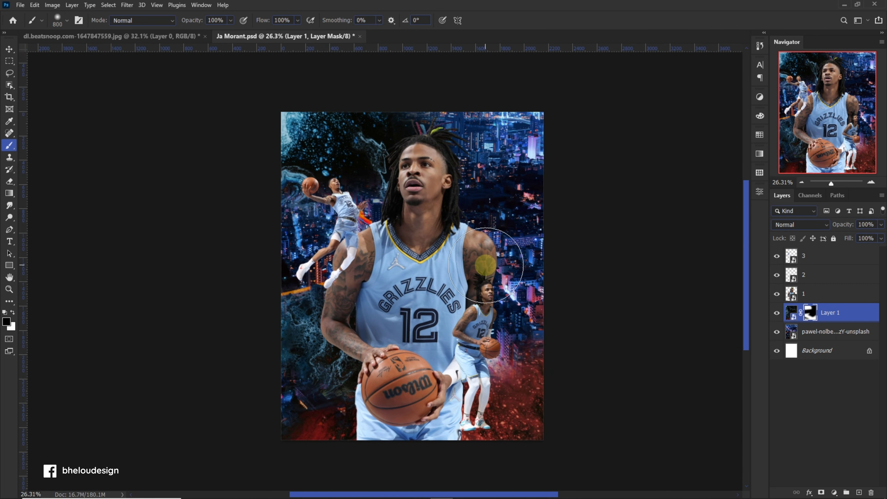
key(x)
drag(643, 258, 506, 281)
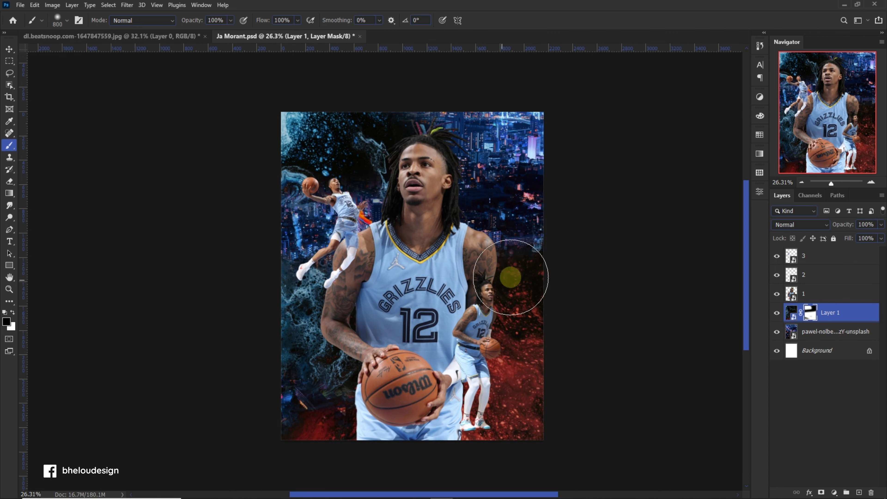
At 41% Flow, softly blend splash and city lights on the right side of the mask
drag(297, 35, 271, 35)
scroll(530, 293, up, 1)
scroll(531, 293, up, 1)
key(x)
mouse_move(507, 253)
mouse_down()
mouse_move(461, 127)
mouse_move(539, 316)
mouse_up()
scroll(568, 311, left, 1)
scroll(198, 443, down, 3)
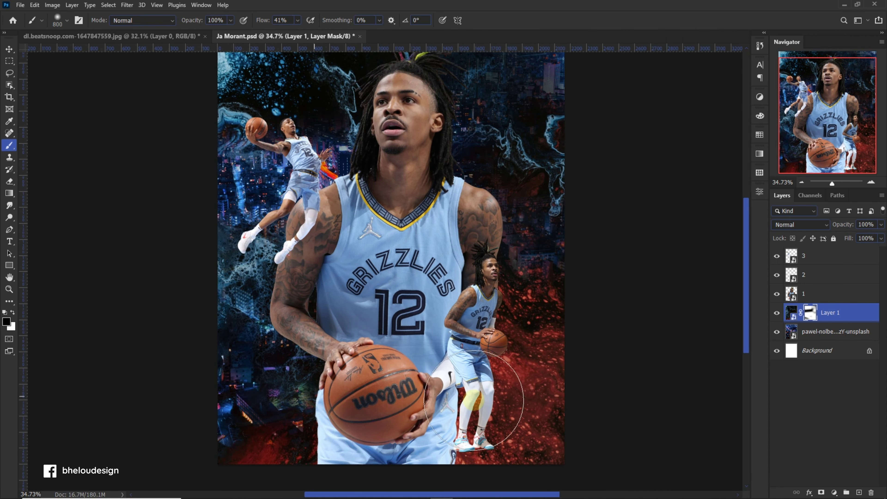
drag(506, 402, 584, 362)
key(x)
key(x)
scroll(525, 257, down, 1)
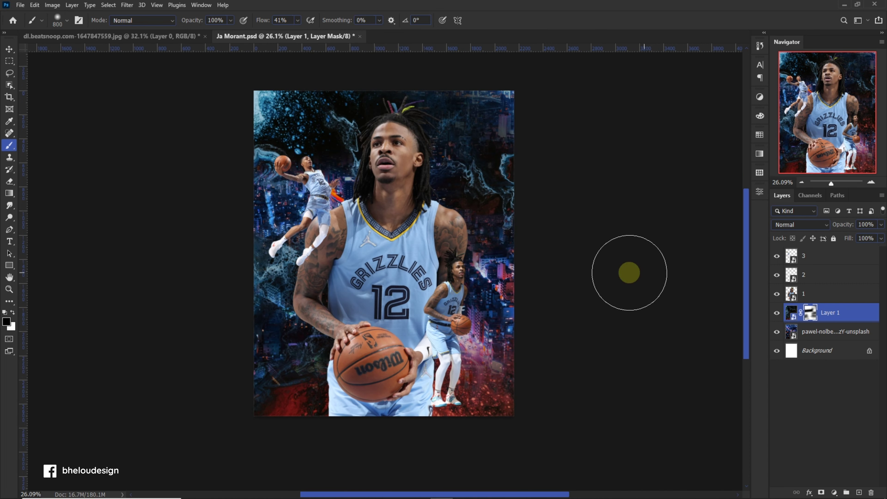
scroll(517, 276, down, 1)
scroll(499, 307, up, 2)
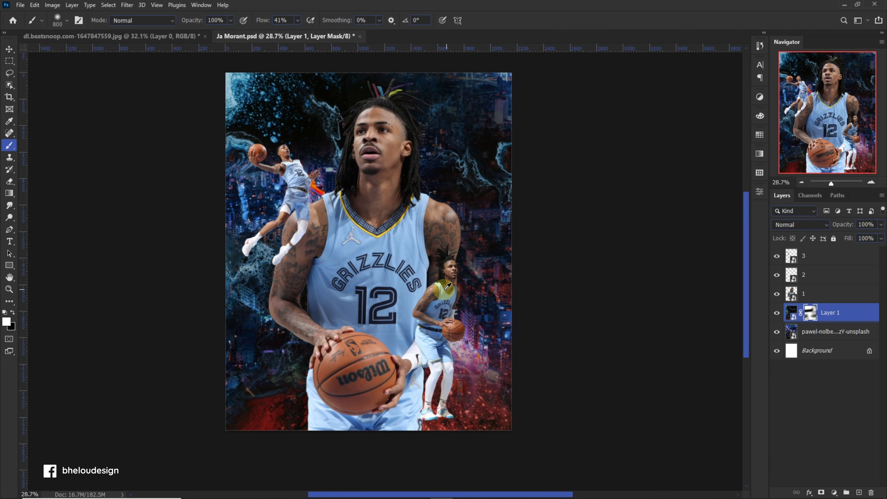
Add a new empty layer above player layer 1
key(v)
scroll(494, 315, up, 2)
click(803, 294)
key(ctrl+shift+alt+n)
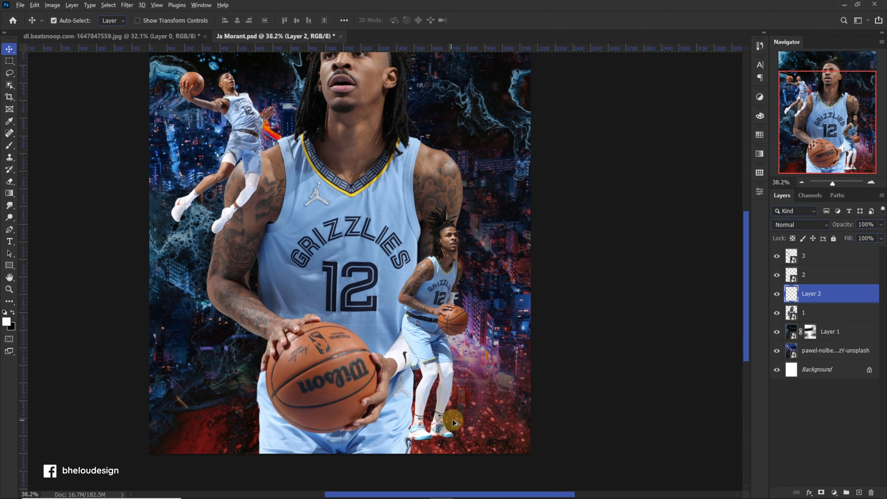
Set the foreground colour to the blue sampled from the player's jersey
scroll(432, 317, down, 1)
key(p)
scroll(522, 335, down, 1)
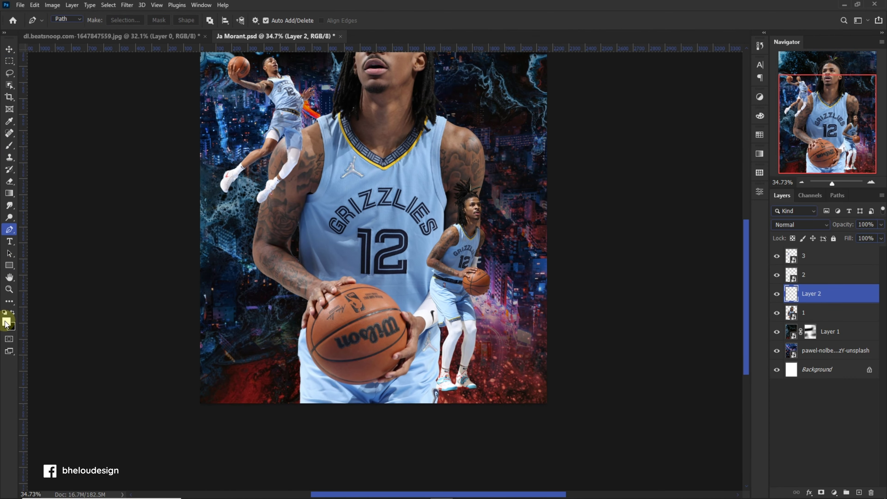
click(6, 324)
drag(454, 297, 412, 254)
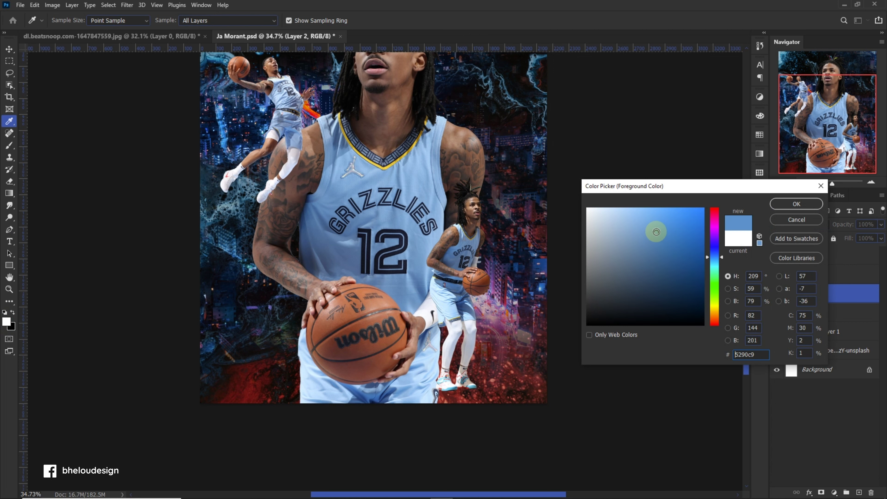
click(796, 204)
Draw a closed triangular Pen path and convert it into the blue Shape 1
scroll(539, 319, down, 1)
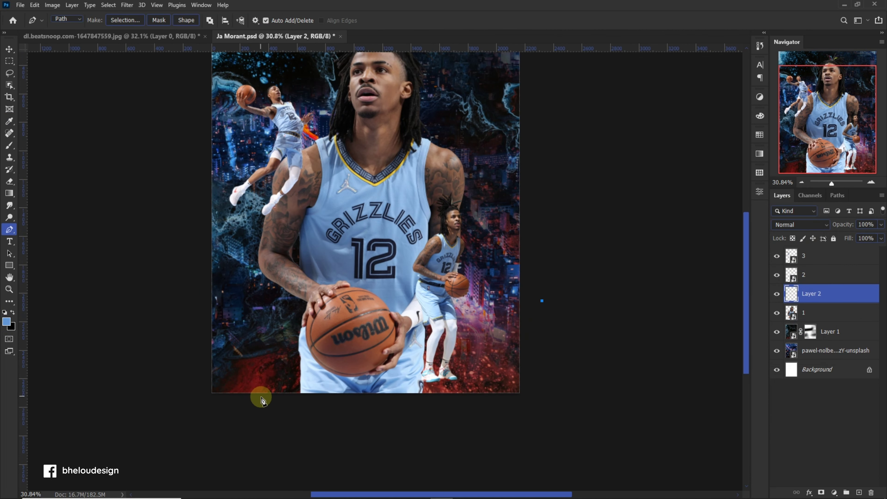
click(542, 301)
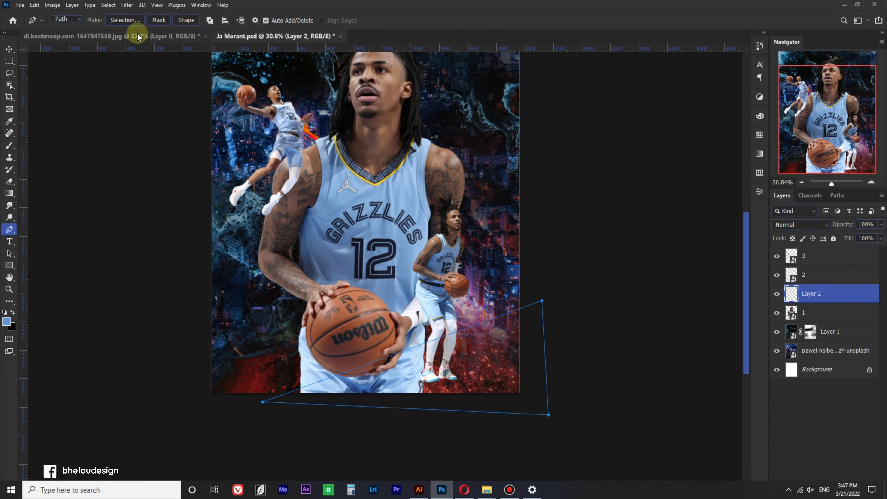
click(186, 20)
key(v)
scroll(370, 118, up, 2)
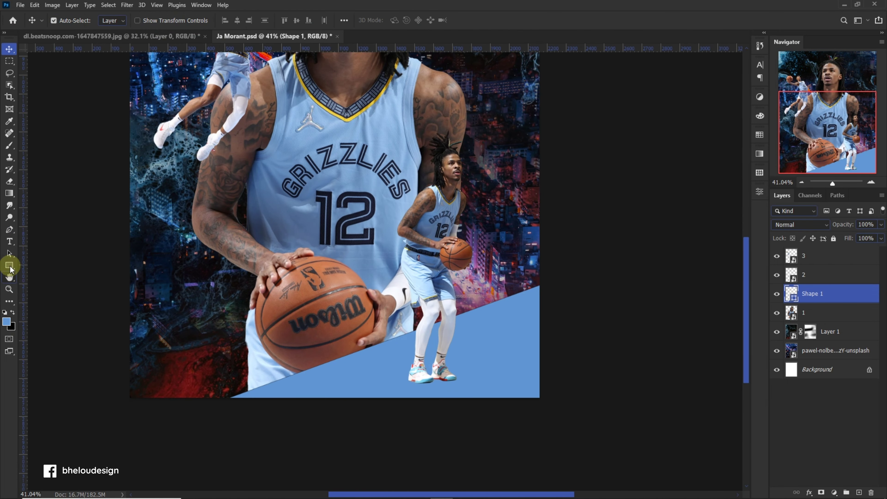
click(10, 268)
click(84, 20)
key(Escape)
key(v)
scroll(552, 370, up, 1)
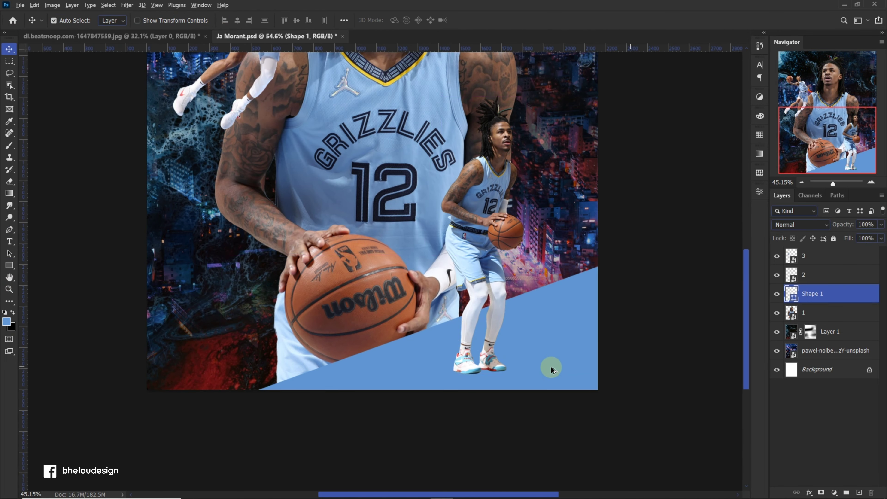
Skew Shape 1 into a slanted band across the poster bottom by adjusting its corners
key(ctrl+t)
right_click(433, 350)
click(451, 189)
mouse_move(429, 253)
mouse_down()
mouse_move(391, 345)
mouse_move(410, 324)
mouse_up()
mouse_move(220, 420)
mouse_down()
mouse_move(185, 404)
mouse_move(185, 412)
mouse_up()
drag(625, 340, 652, 302)
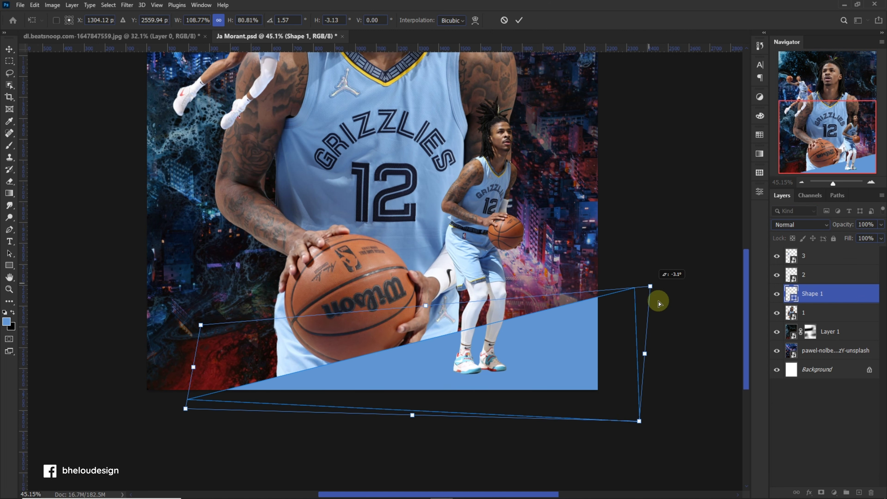
mouse_move(185, 407)
mouse_down()
mouse_move(136, 411)
mouse_move(194, 396)
mouse_up()
drag(638, 421, 574, 427)
drag(424, 360, 431, 357)
key(Return)
scroll(428, 356, down, 4)
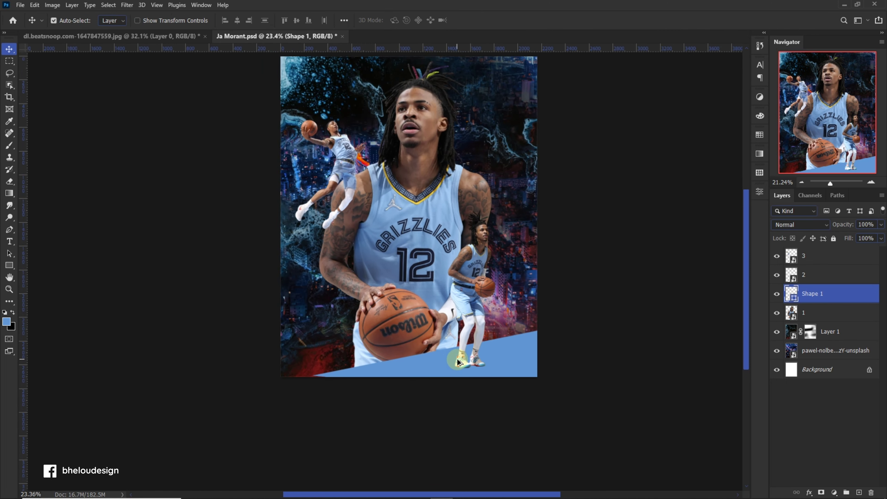
Add a layer mask to main player layer 1, trying and undoing a gradient fade
click(418, 269)
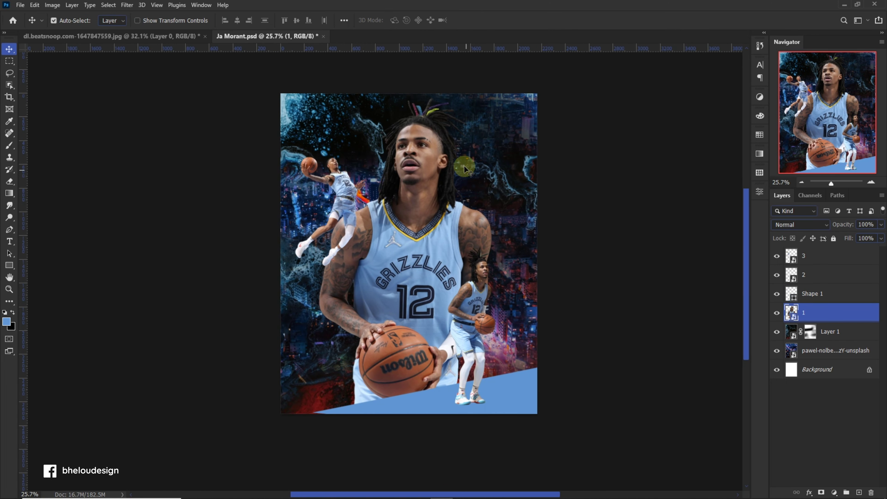
key(ctrl+t)
key(Return)
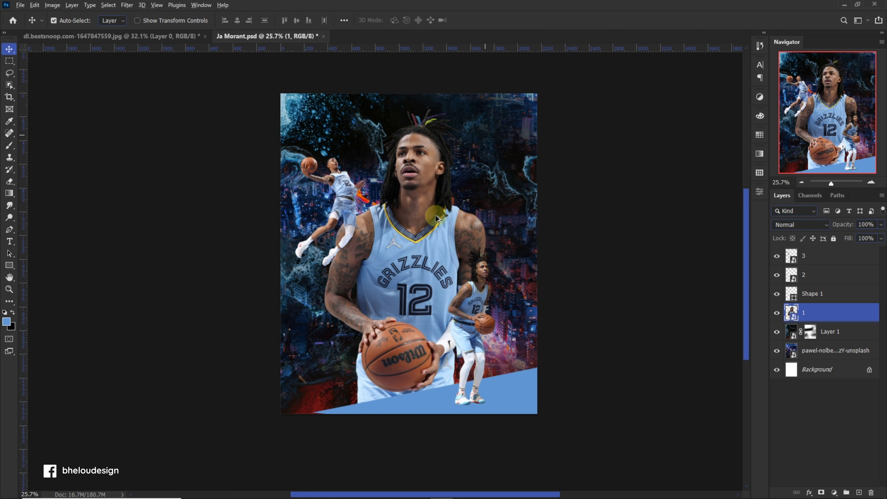
scroll(437, 219, up, 2)
click(821, 492)
scroll(406, 422, down, 1)
key(g)
drag(397, 432, 395, 305)
key(ctrl+z)
Brush out the lower ball area on player 1's mask
key(b)
drag(419, 432, 524, 420)
drag(350, 420, 454, 367)
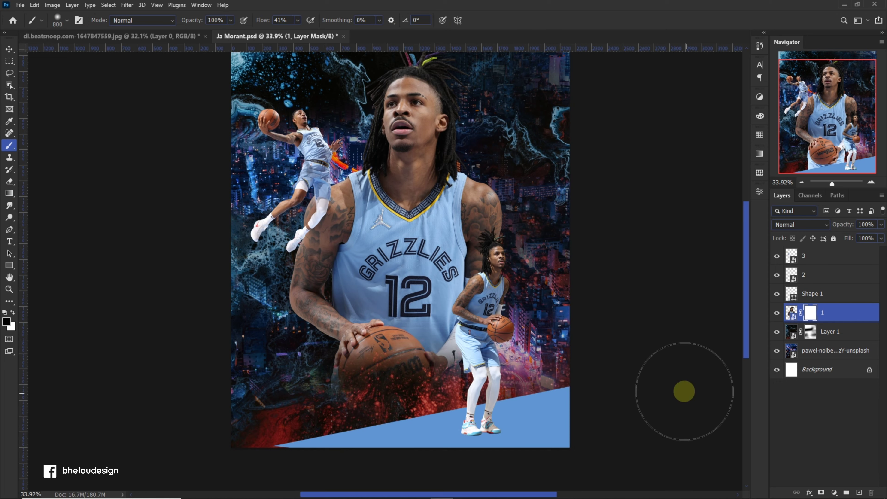
scroll(465, 394, down, 1)
scroll(465, 392, down, 1)
scroll(481, 352, up, 1)
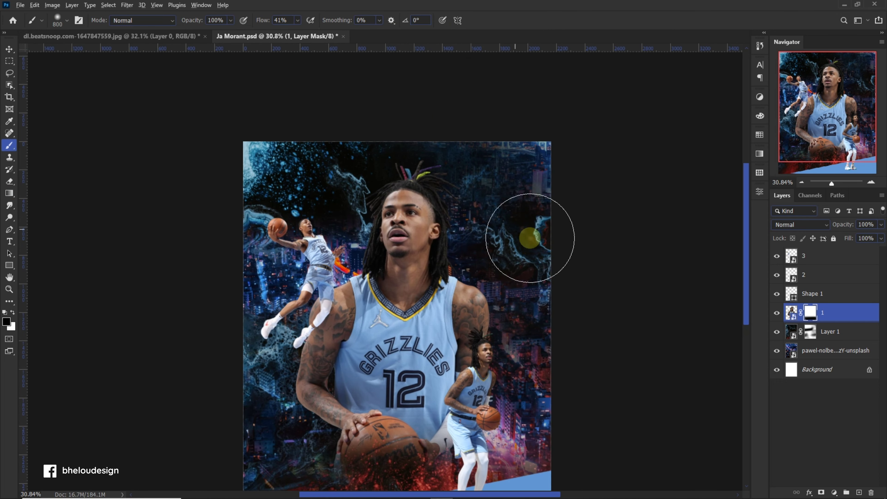
Paint the fluid layer's mask to show more red splash above the blue band
key(alt+bracketleft)
scroll(623, 441, down, 2)
drag(426, 466, 506, 402)
key(x)
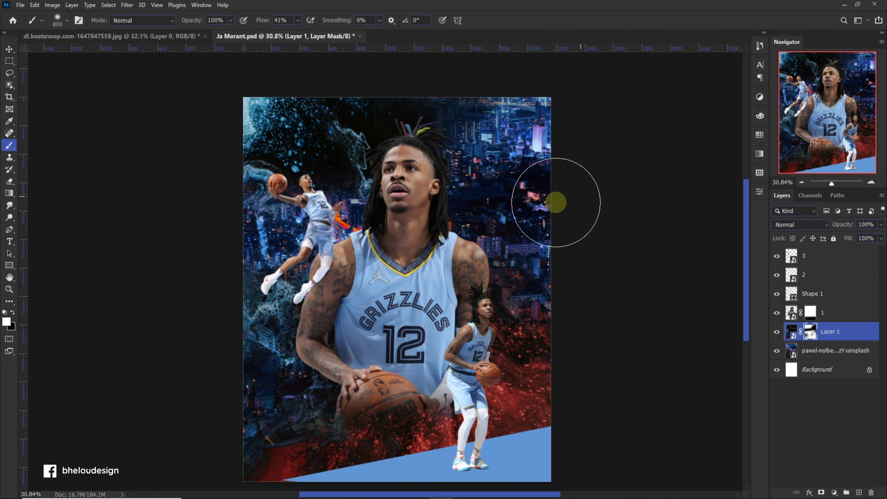
scroll(531, 203, down, 1)
scroll(506, 210, up, 2)
key(v)
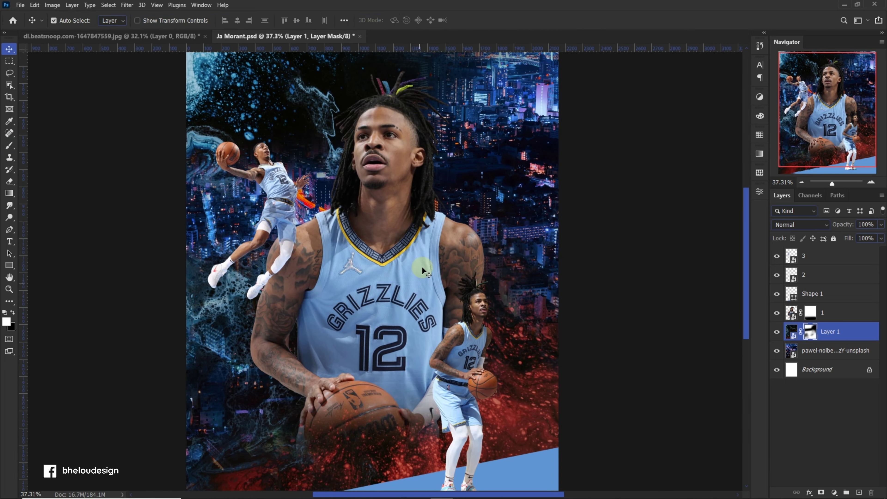
scroll(481, 385, up, 1)
scroll(481, 385, up, 2)
click(481, 385)
scroll(527, 392, down, 2)
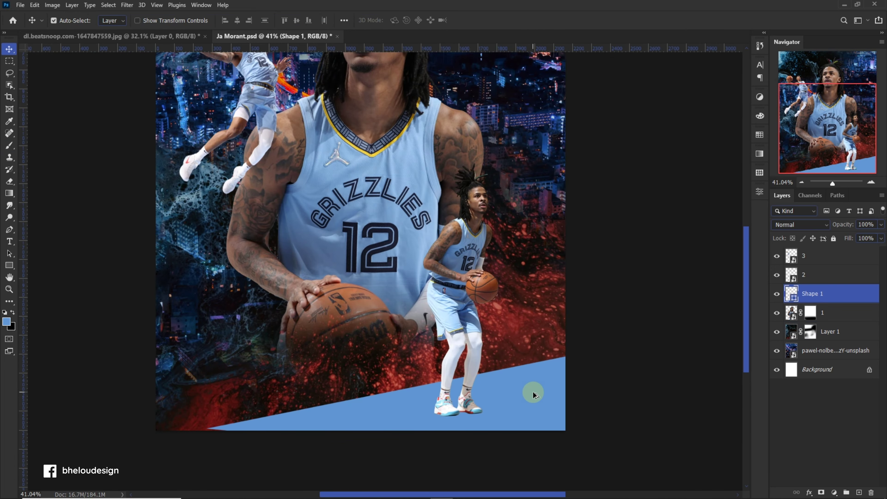
Open the Camera Raw Filter on player layer 2 at 100% view with Basic panel expanded
scroll(568, 347, up, 1)
click(491, 309)
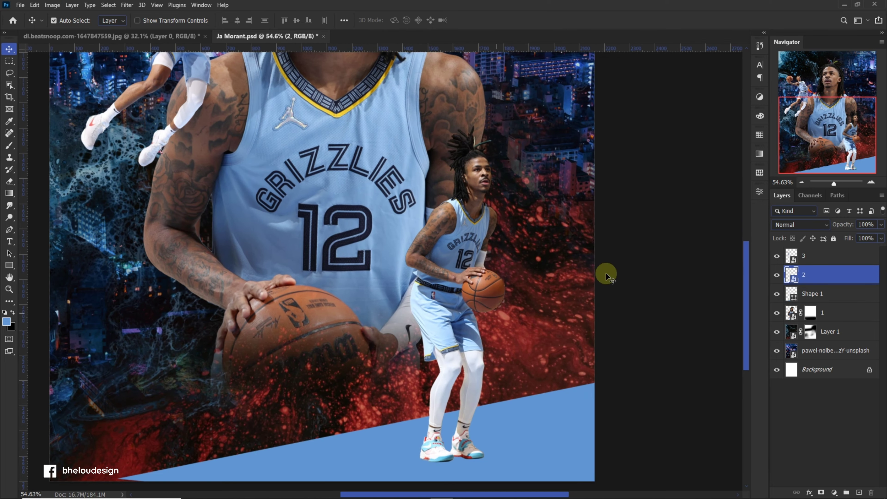
scroll(545, 263, up, 1)
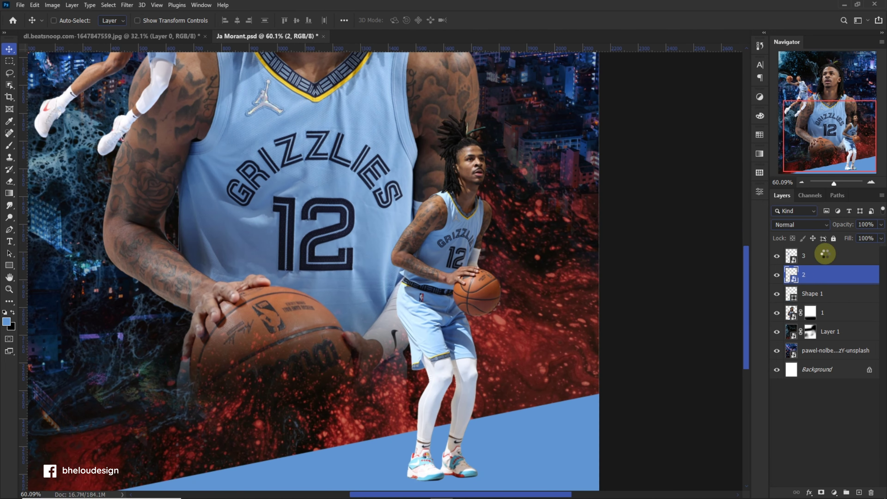
key(ctrl+shift+a)
click(562, 271)
click(737, 161)
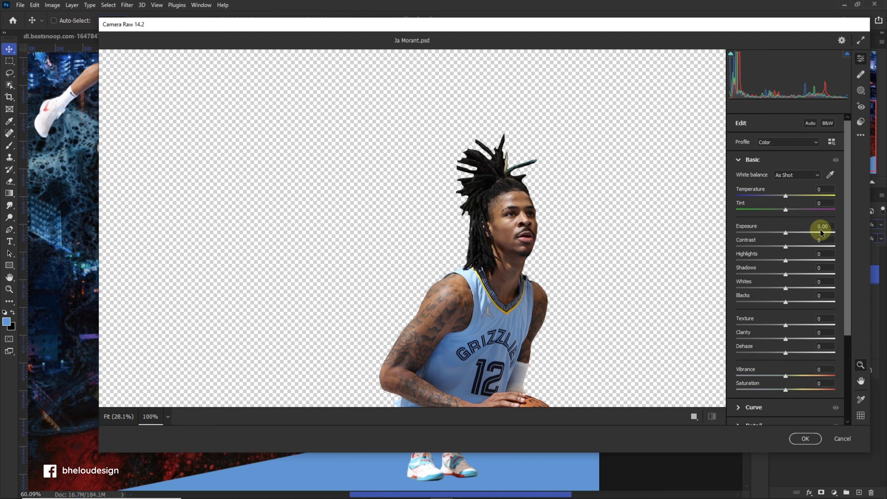
Set Clarity +37, Texture +9 and Dehaze +5 on the small player
drag(792, 338, 799, 342)
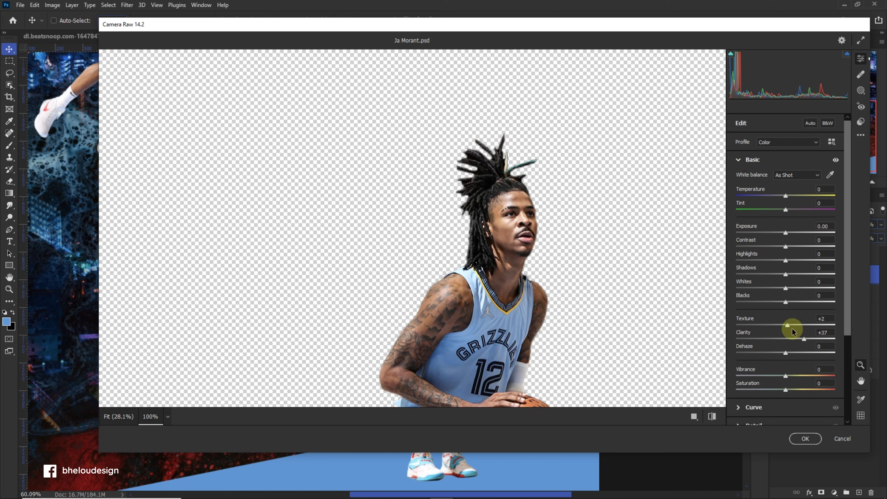
drag(797, 332, 785, 332)
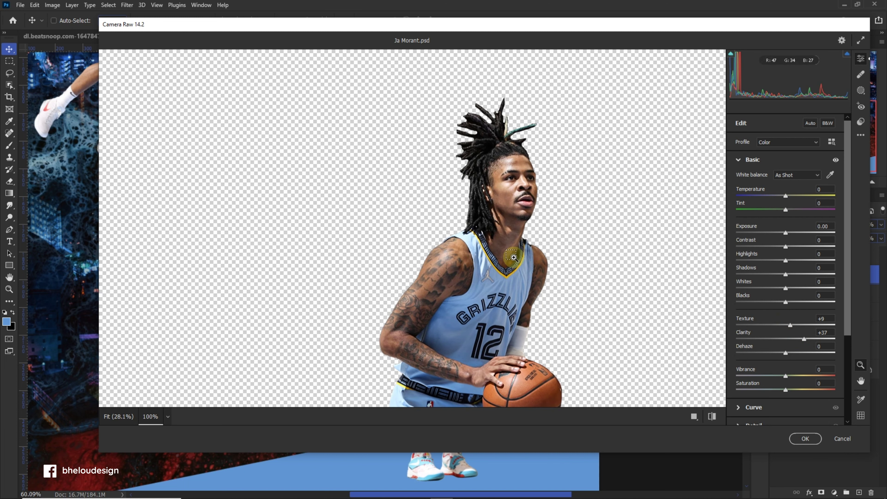
click(511, 253)
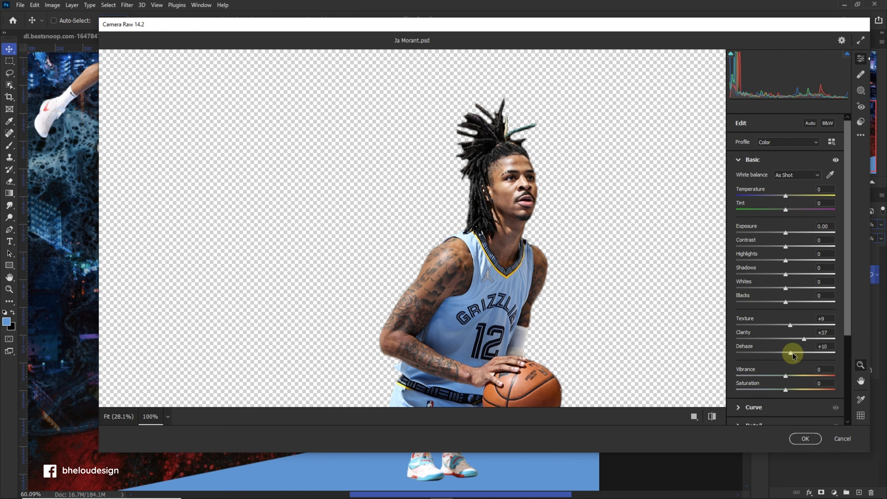
drag(790, 356, 788, 353)
alt+click(556, 234)
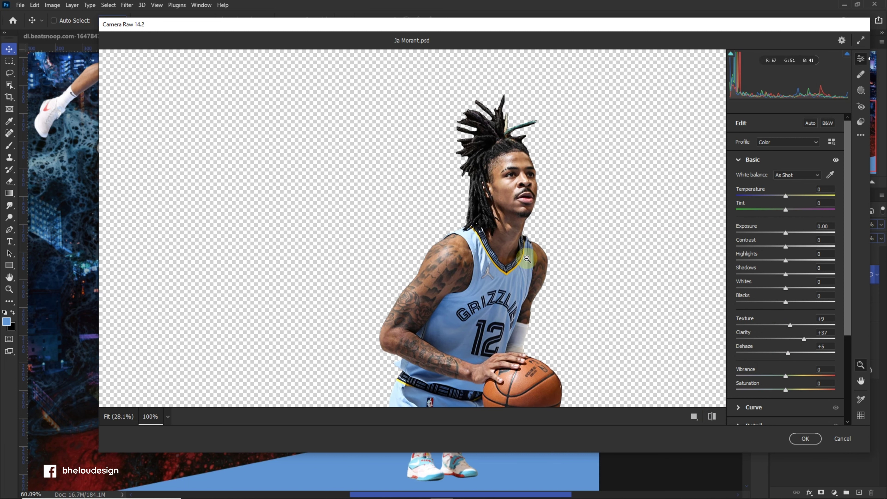
Brighten Highlights, lower Contrast, set Saturation +6, apply, and duplicate layer 2
scroll(782, 258, down, 1)
scroll(790, 348, down, 1)
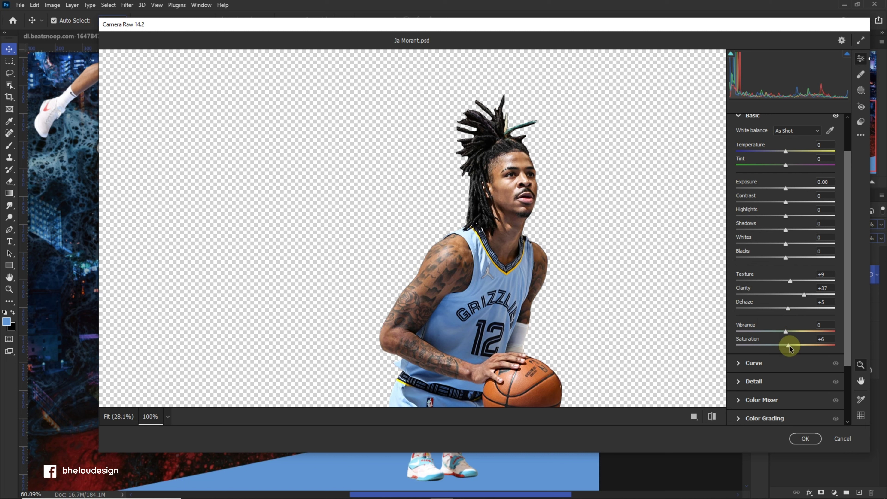
scroll(751, 293, up, 1)
mouse_move(786, 260)
mouse_down()
mouse_move(784, 250)
mouse_move(769, 249)
mouse_move(781, 250)
mouse_up()
drag(781, 275, 770, 274)
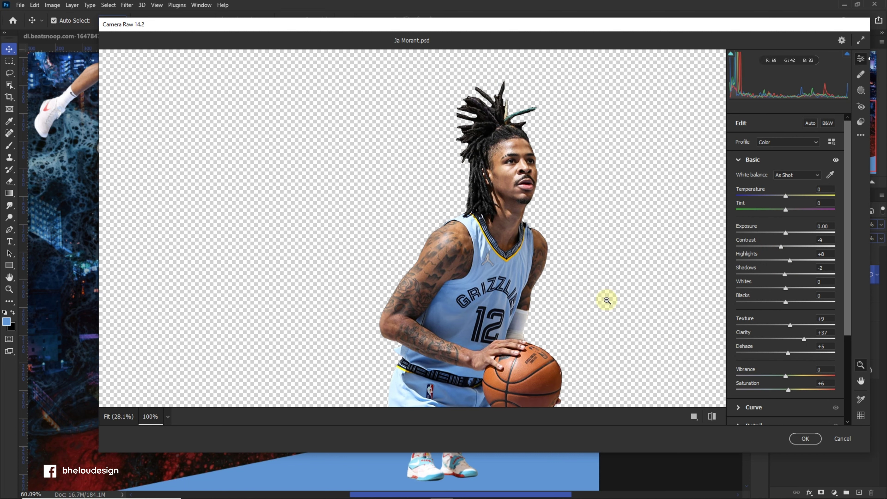
click(805, 439)
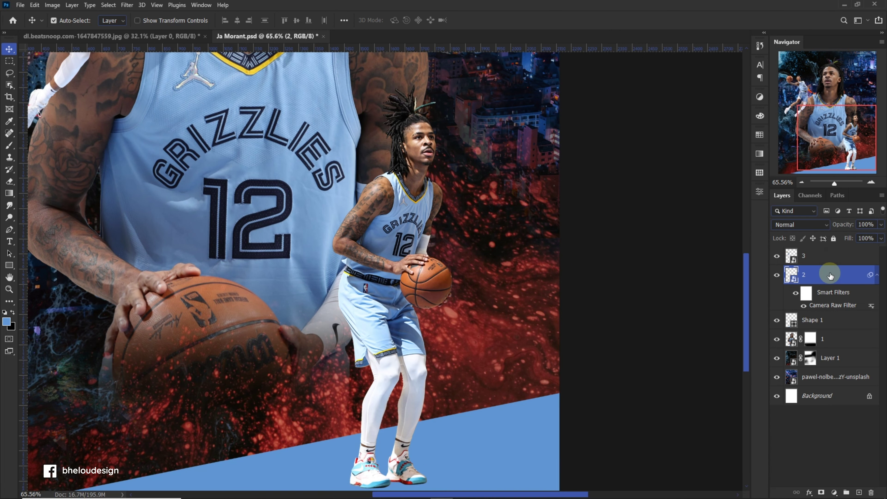
key(ctrl+j)
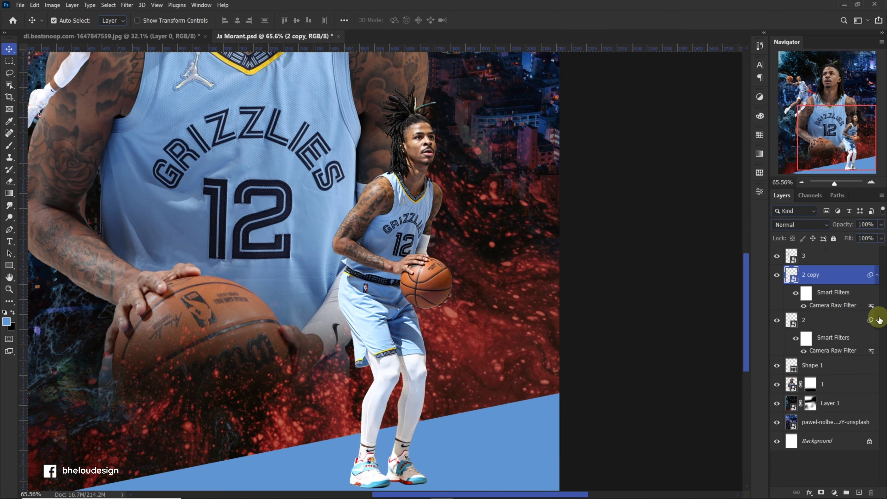
Apply a 7.2 px High Pass filter to the 2 copy layer
click(126, 5)
click(265, 205)
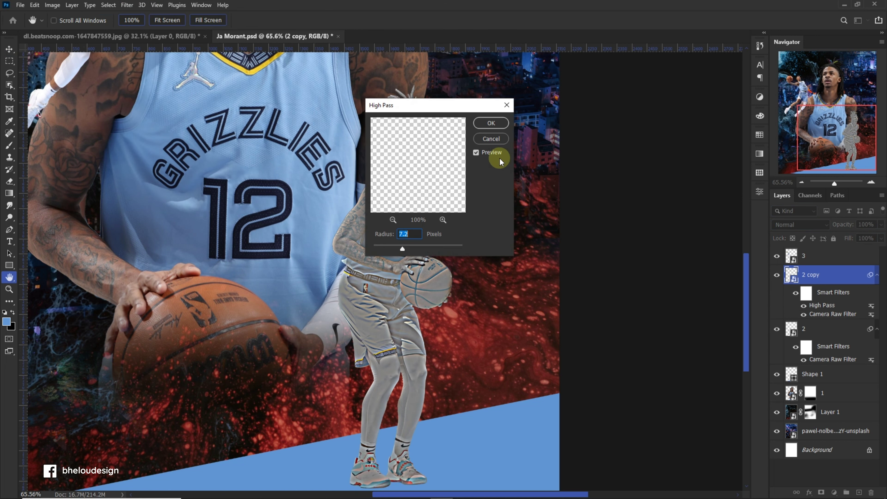
key(Return)
click(800, 224)
Blend the copy in Overlay at 90% opacity and add an empty layer above it
click(800, 352)
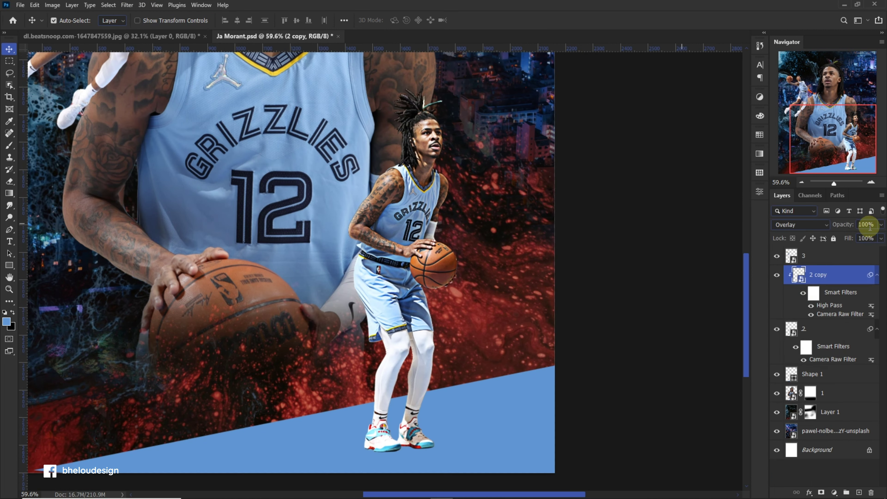
text(0)
key(Return)
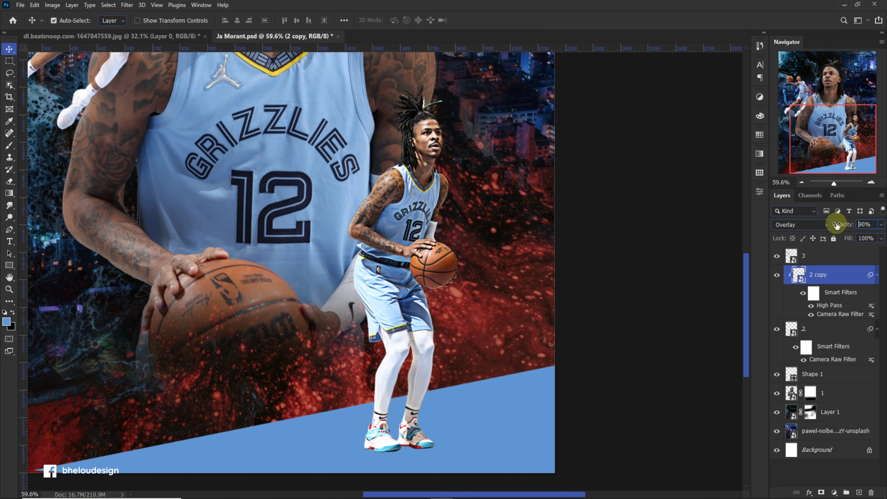
scroll(447, 280, up, 2)
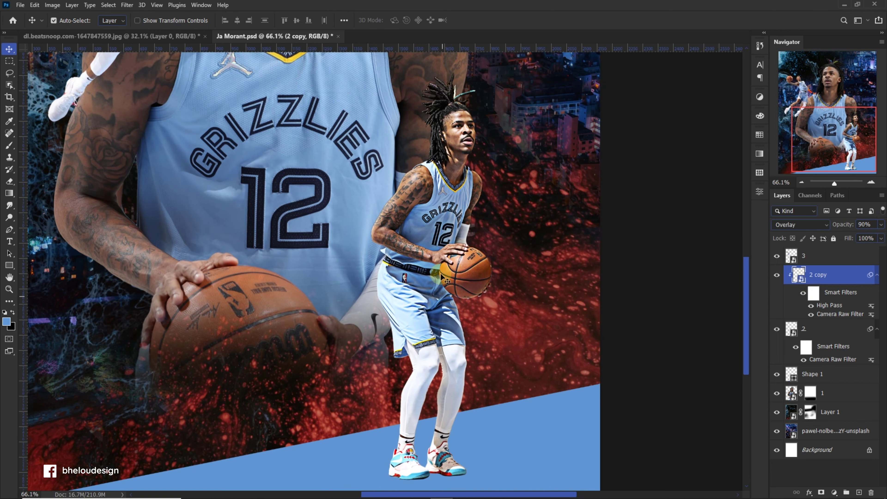
click(864, 491)
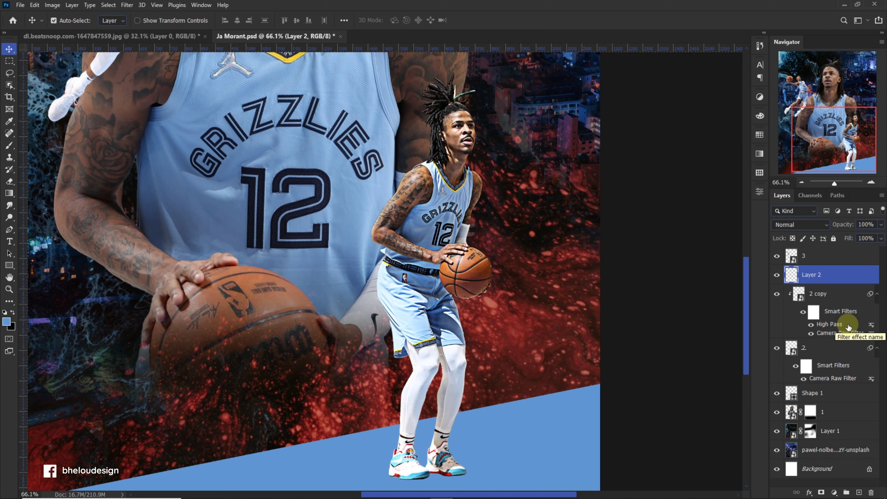
Clip the new layer to the player copy and set up a smaller brush with default colours
alt+click(837, 285)
scroll(454, 175, up, 1)
key(b)
key(x)
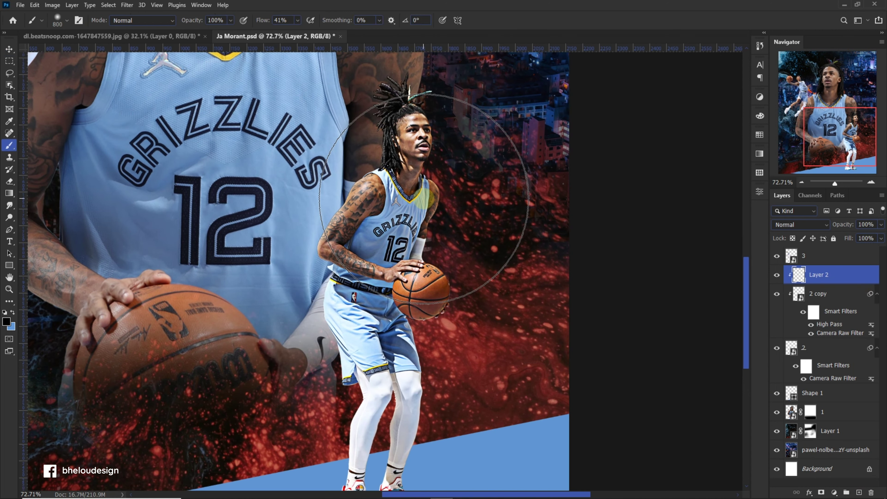
scroll(424, 198, up, 1)
key(bracketleft)
key(d)
Paint soft shading around the small player's edges at 41% flow, zooming in for detail
scroll(423, 199, down, 4)
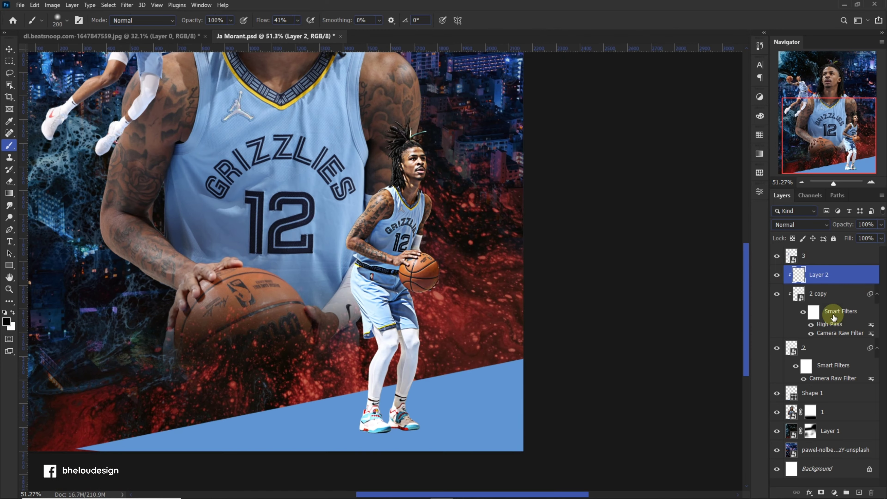
scroll(366, 151, up, 6)
scroll(367, 150, up, 5)
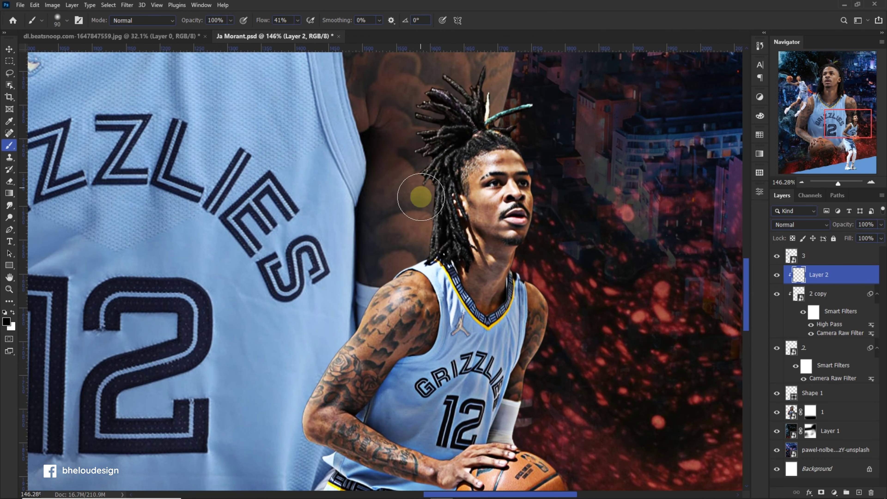
scroll(421, 197, down, 3)
scroll(421, 197, down, 1)
key(bracketleft)
key(bracketleft)
key(bracketleft)
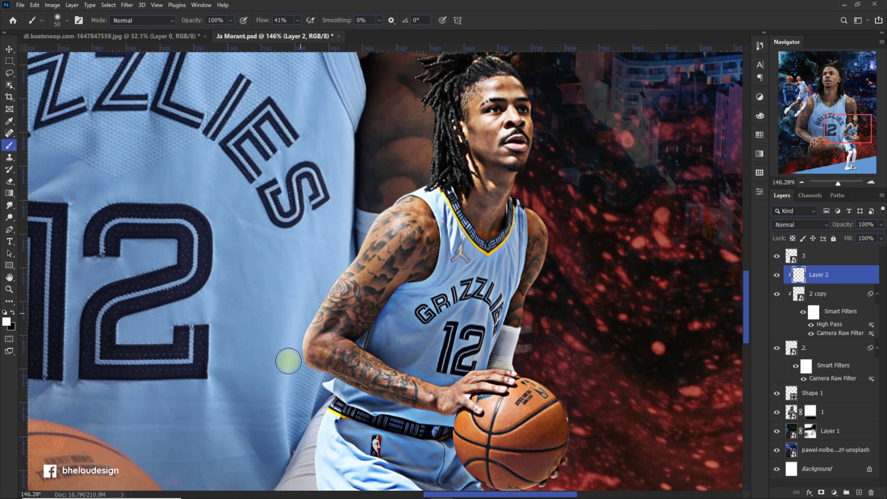
scroll(384, 196, up, 1)
scroll(338, 251, down, 3)
scroll(332, 231, down, 3)
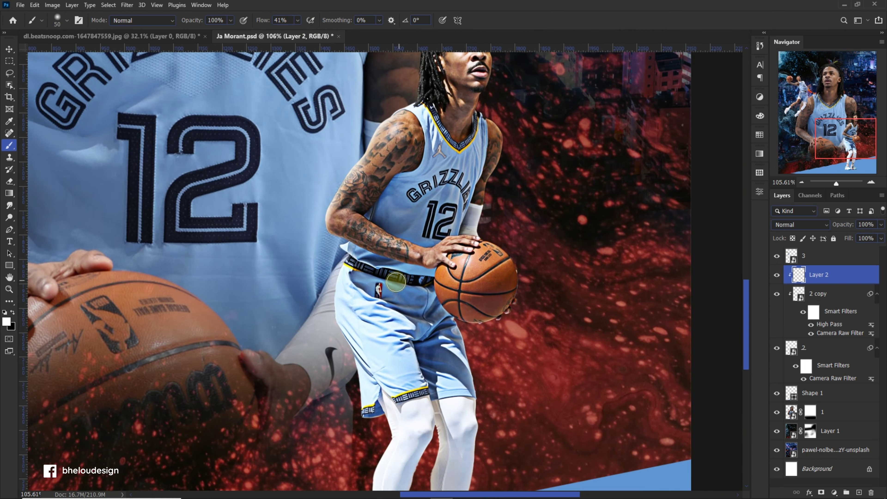
scroll(326, 212, up, 2)
scroll(326, 313, down, 2)
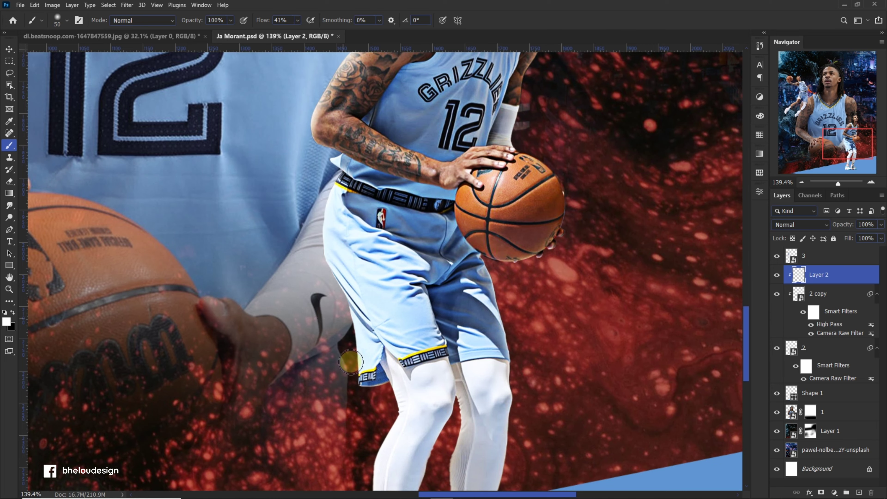
scroll(305, 240, down, 2)
scroll(350, 192, up, 1)
scroll(419, 147, down, 1)
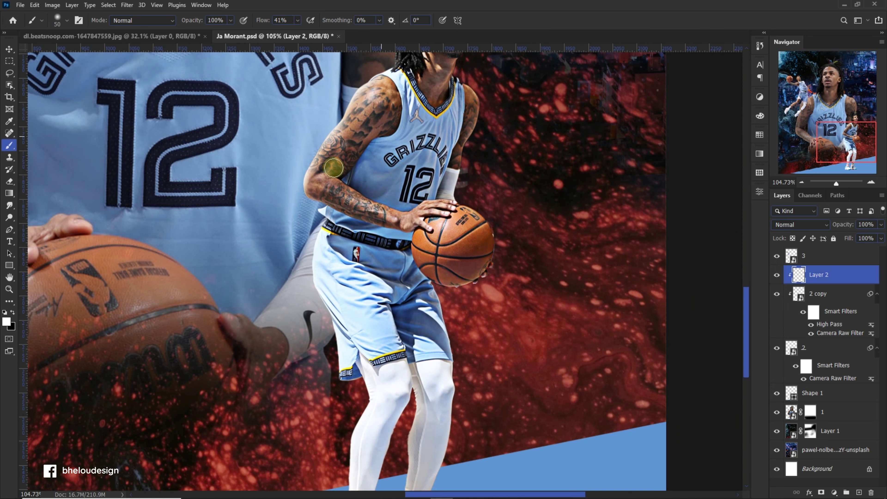
scroll(441, 151, down, 1)
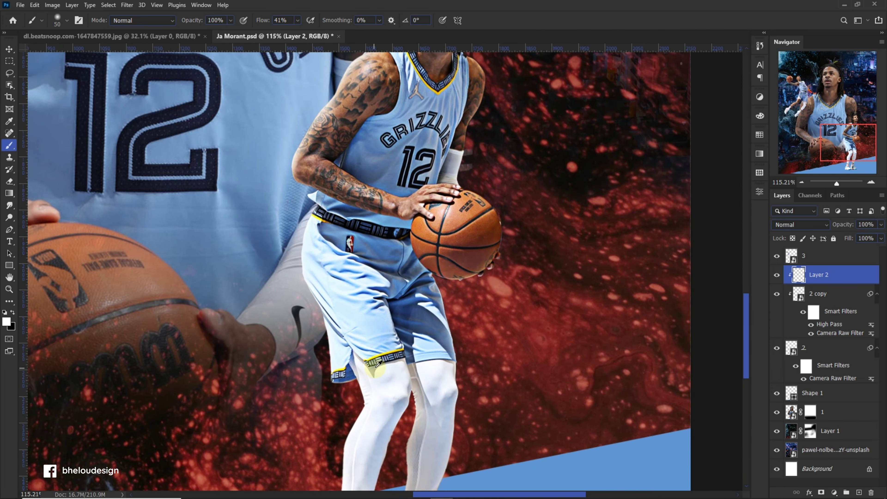
scroll(441, 140, down, 2)
scroll(442, 129, up, 1)
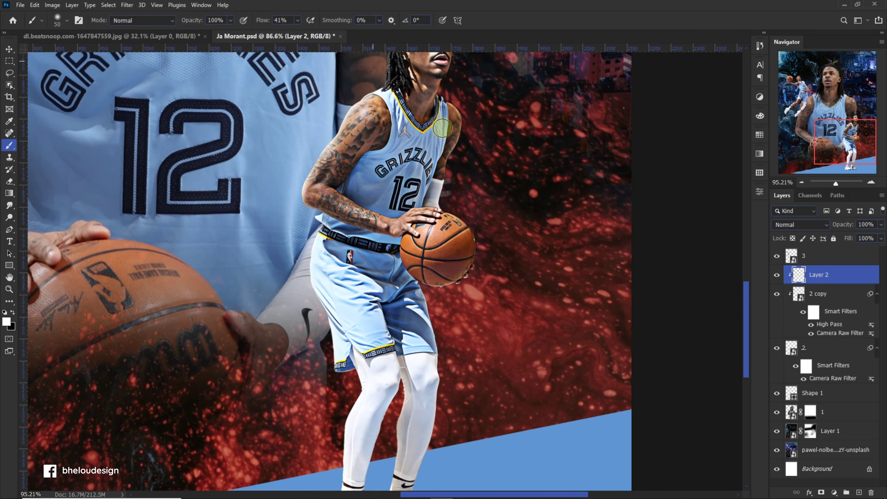
scroll(653, 198, up, 1)
scroll(653, 198, down, 1)
scroll(279, 337, up, 2)
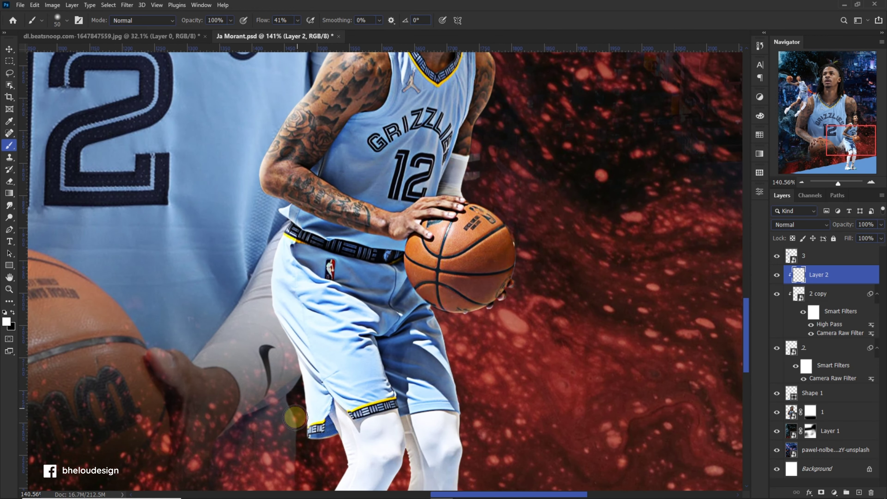
scroll(340, 357, up, 1)
scroll(291, 278, up, 1)
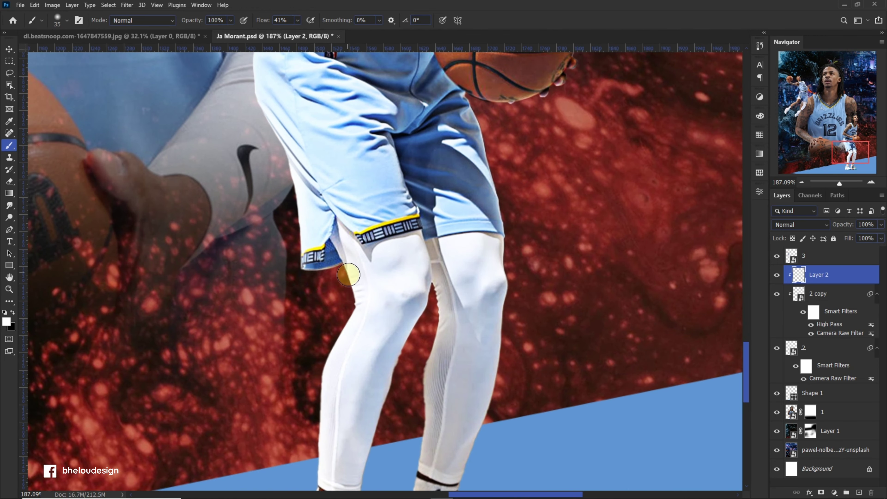
scroll(333, 327, down, 2)
scroll(310, 414, down, 2)
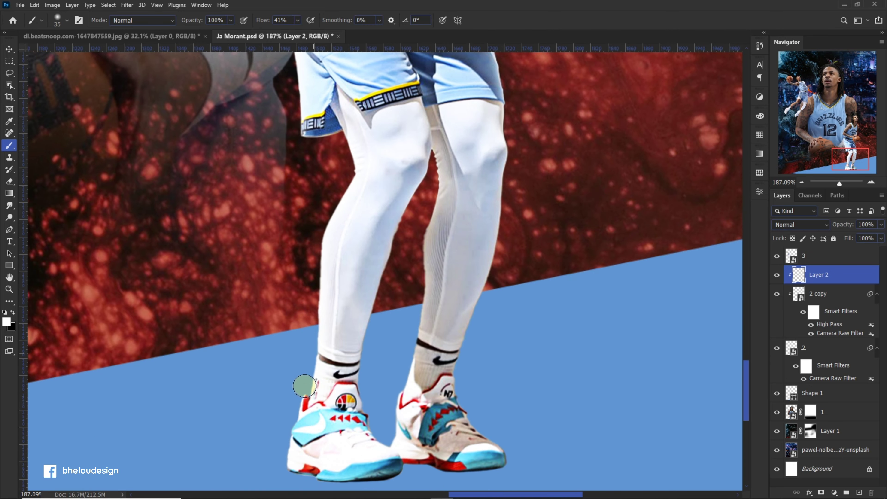
scroll(311, 402, down, 2)
scroll(377, 384, up, 3)
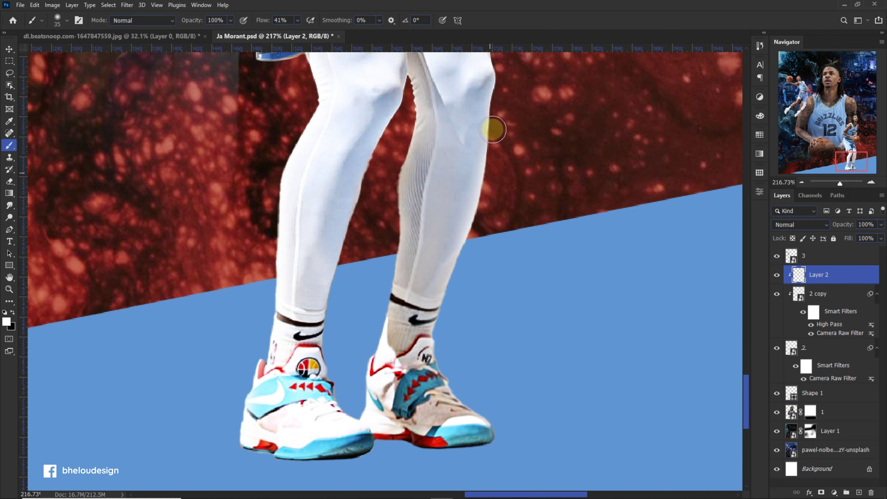
scroll(491, 159, up, 2)
scroll(503, 105, up, 2)
scroll(493, 128, up, 2)
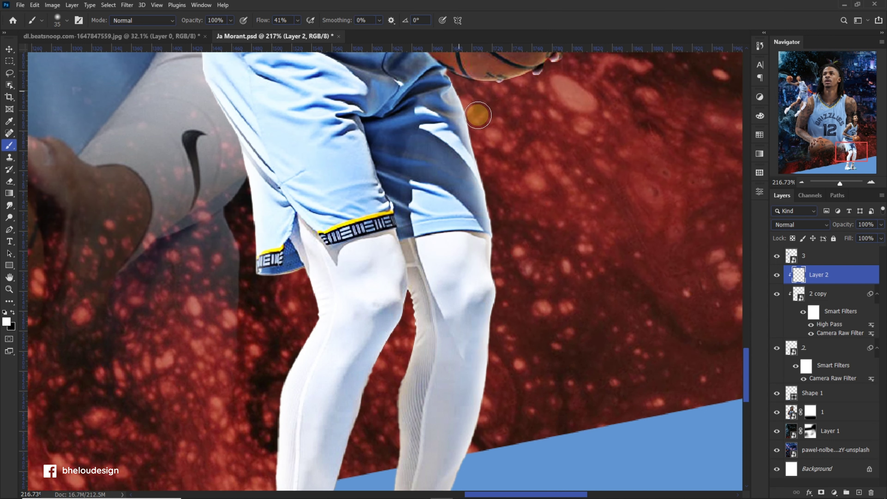
scroll(496, 133, down, 3)
scroll(498, 137, up, 3)
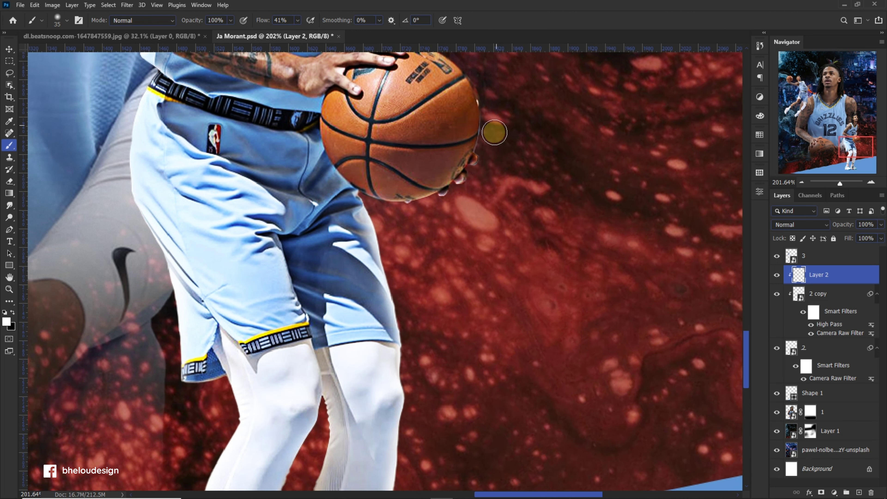
scroll(384, 216, down, 3)
scroll(402, 140, up, 2)
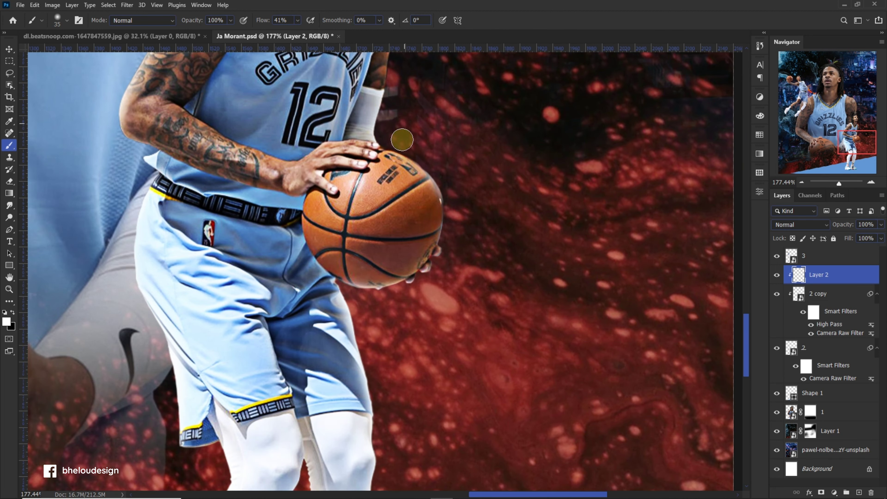
scroll(402, 151, up, 2)
scroll(393, 149, up, 1)
scroll(401, 163, up, 2)
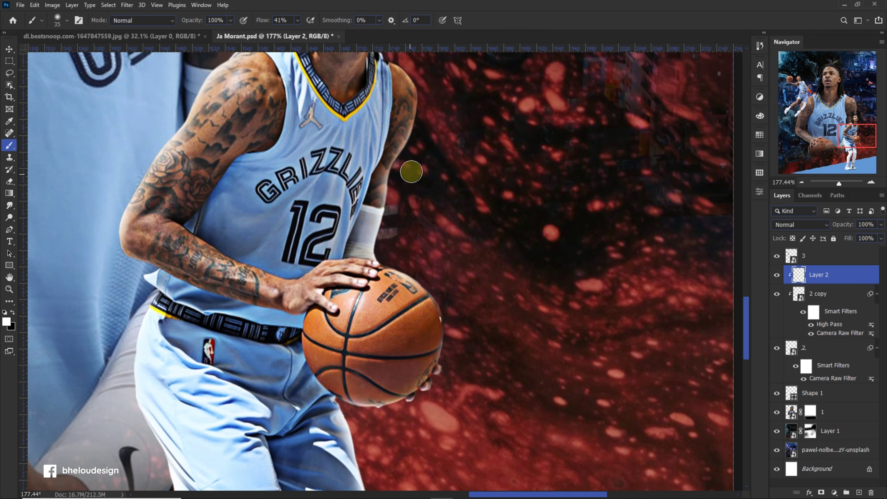
scroll(426, 121, up, 1)
scroll(402, 133, up, 3)
scroll(398, 126, up, 1)
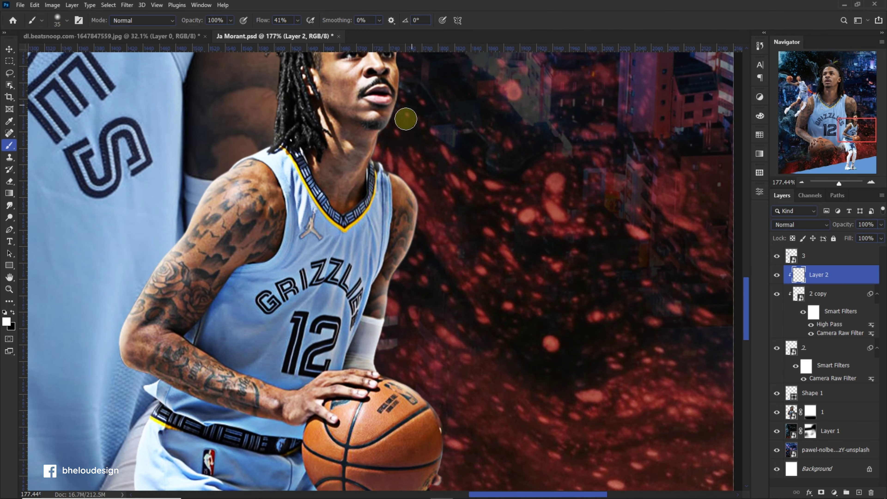
scroll(407, 123, up, 3)
scroll(406, 140, up, 2)
scroll(413, 168, down, 2)
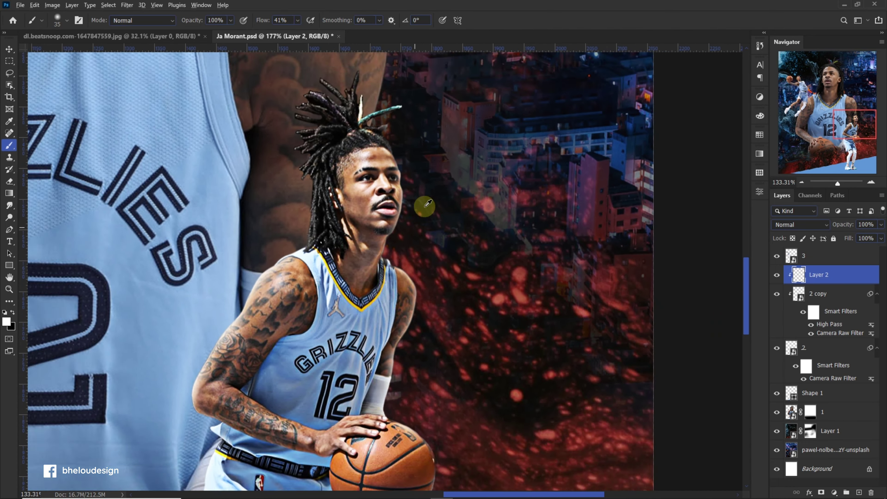
scroll(419, 199, up, 4)
scroll(396, 159, up, 1)
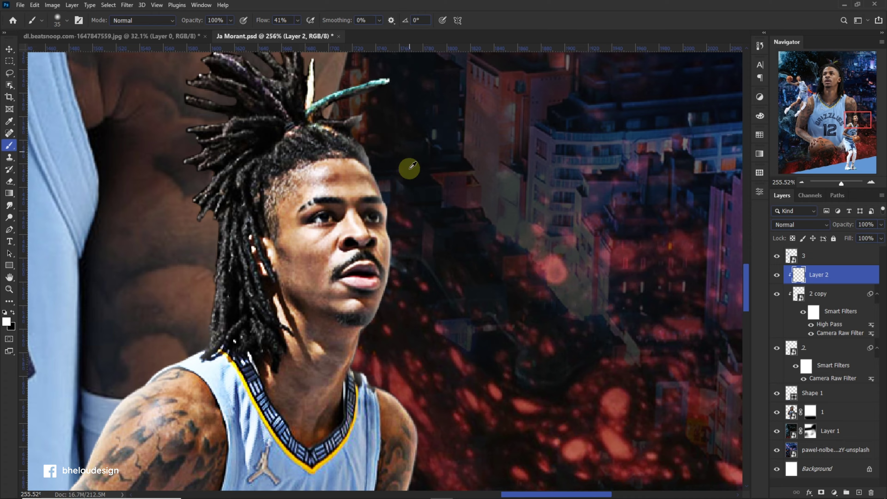
scroll(410, 168, down, 4)
scroll(314, 175, up, 1)
scroll(275, 205, up, 2)
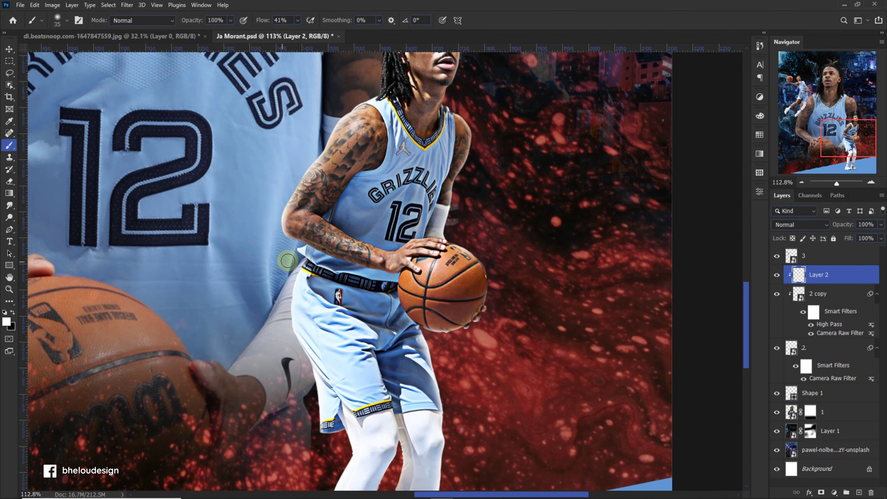
scroll(290, 275, down, 2)
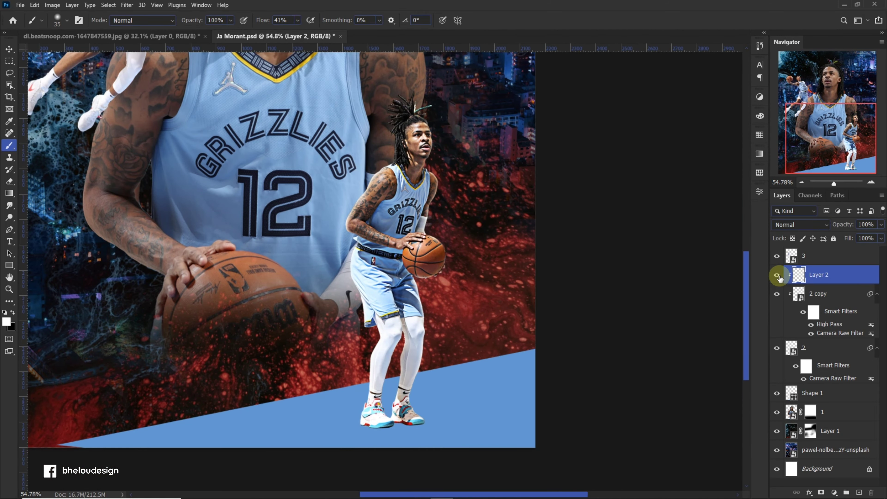
click(833, 491)
Add an Exposure adjustment set to -0.67 and invert its mask to black
click(828, 377)
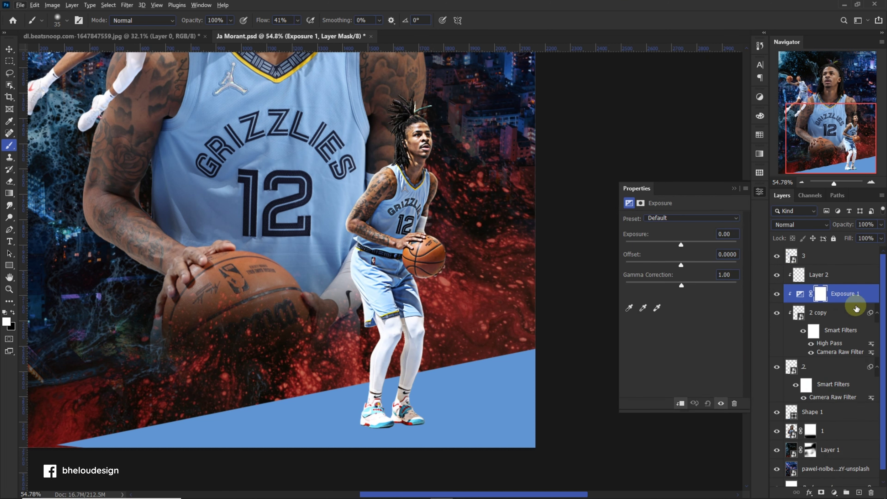
drag(681, 246, 676, 248)
drag(675, 247, 676, 251)
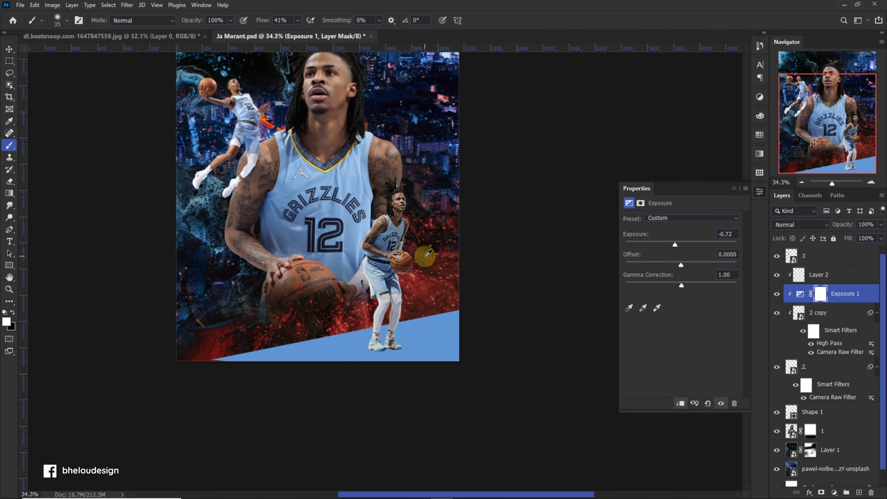
key(ctrl+i)
Paint white on the Exposure mask over both legs and the basketball to darken them
scroll(359, 364, up, 3)
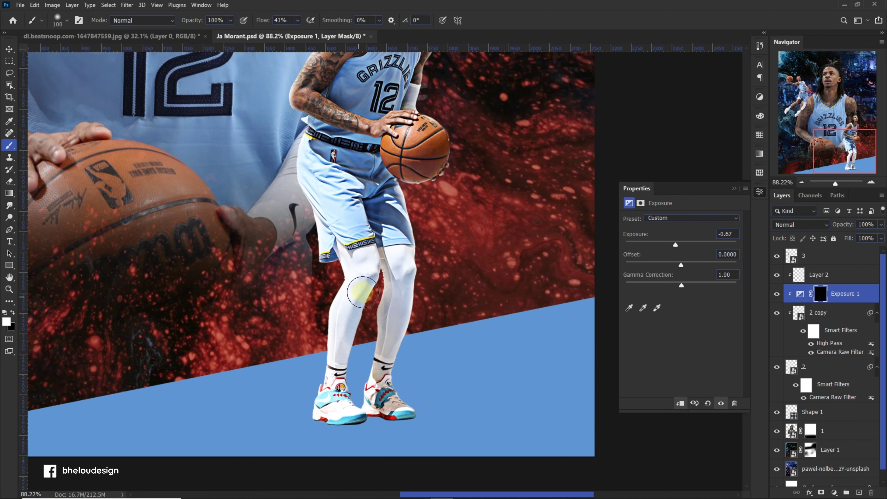
scroll(363, 315, down, 2)
scroll(370, 357, up, 3)
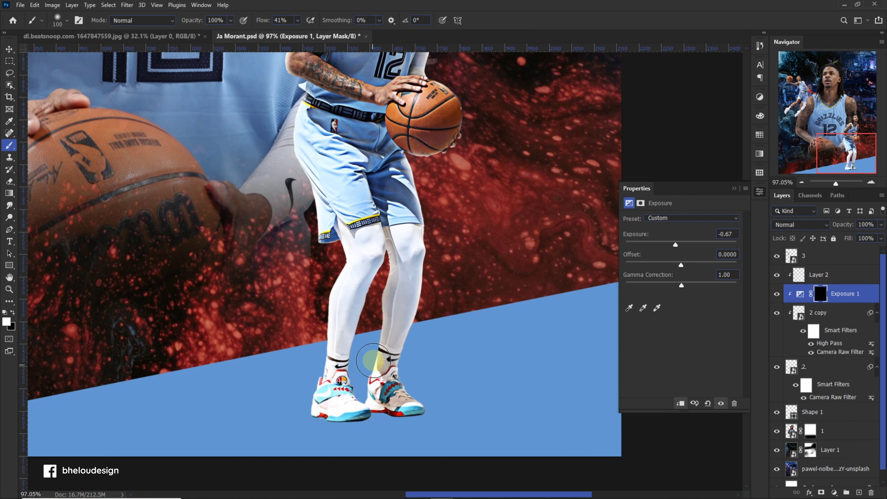
mouse_move(363, 307)
mouse_down()
mouse_move(337, 406)
mouse_move(402, 295)
mouse_up()
drag(393, 247, 374, 403)
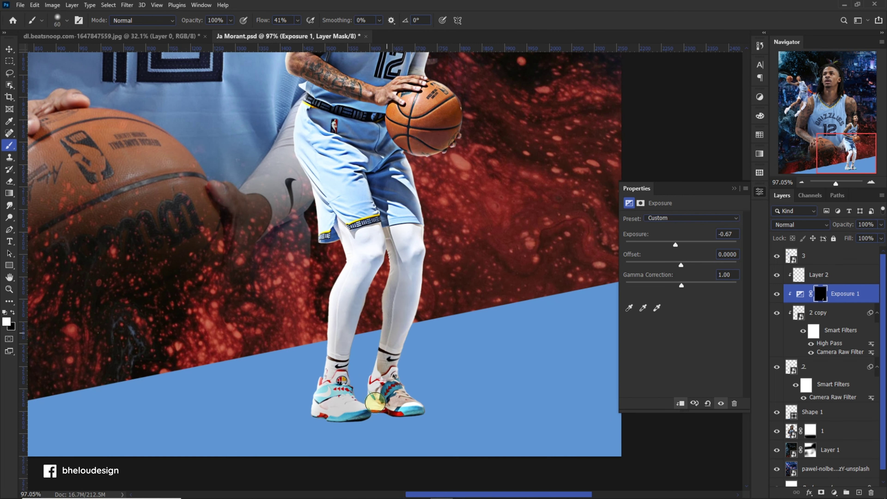
scroll(393, 385, down, 2)
scroll(405, 379, down, 1)
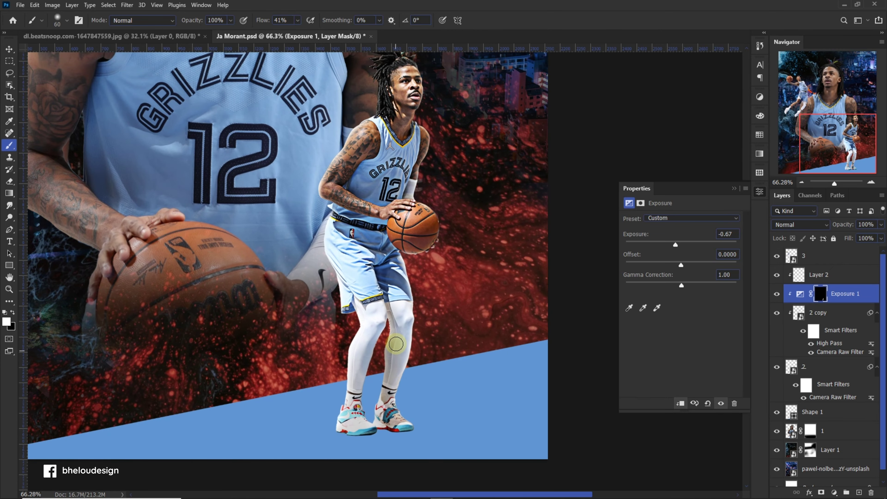
scroll(396, 345, up, 3)
scroll(390, 277, down, 4)
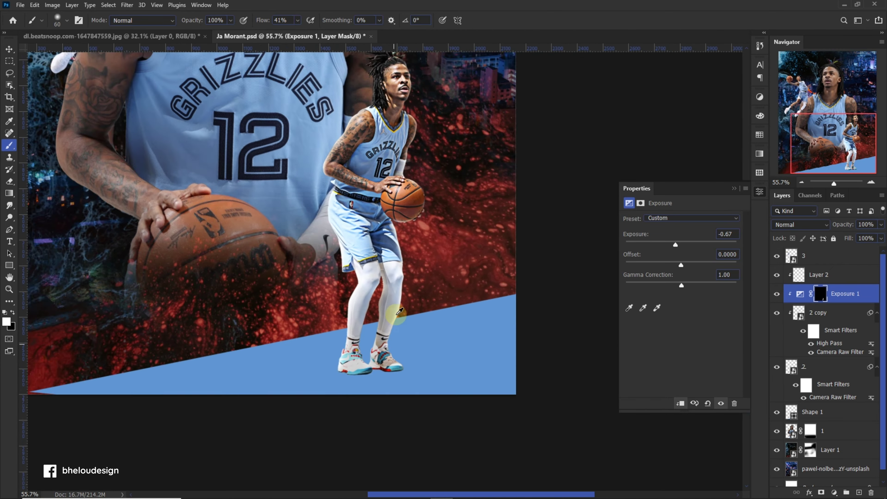
scroll(389, 328, up, 2)
scroll(371, 340, down, 3)
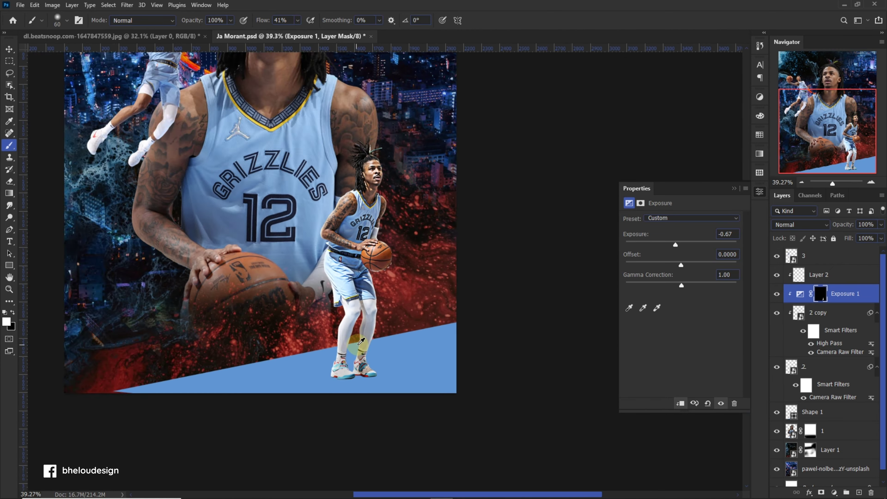
scroll(376, 332, up, 2)
scroll(381, 322, up, 1)
scroll(386, 307, down, 3)
scroll(386, 308, up, 3)
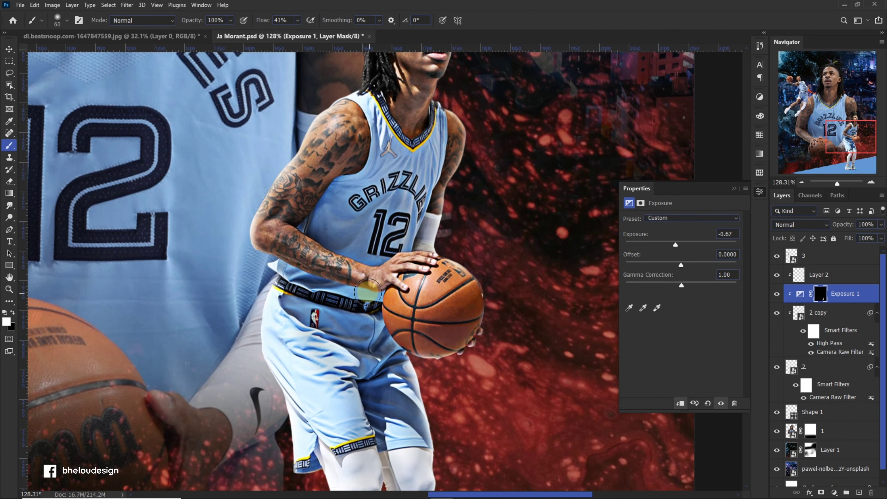
scroll(360, 288, down, 1)
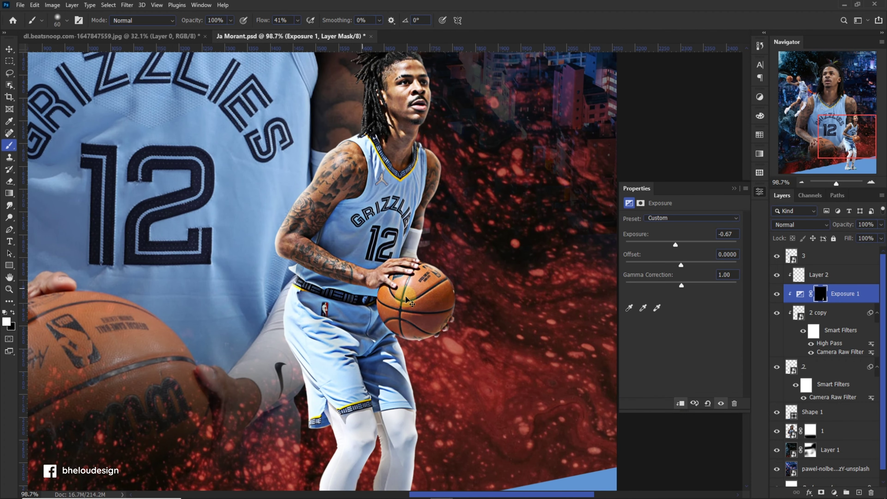
scroll(354, 279, up, 2)
key(bracketleft)
key(bracketleft)
drag(379, 325, 423, 365)
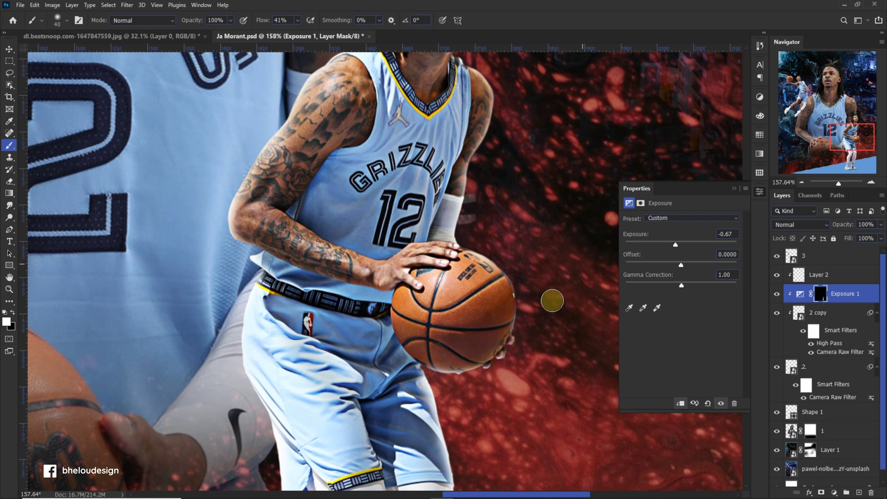
Collapse the Exposure properties and add a new empty layer clipped to the player
click(505, 304)
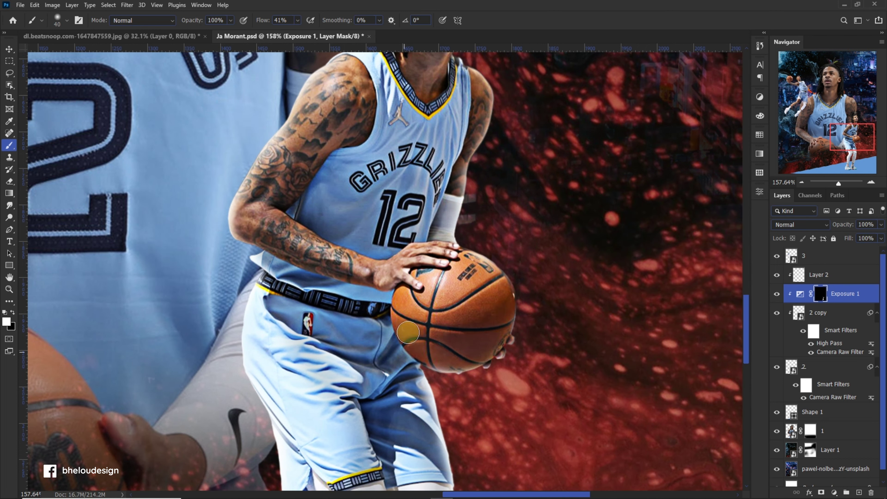
scroll(441, 236, down, 3)
scroll(401, 349, up, 2)
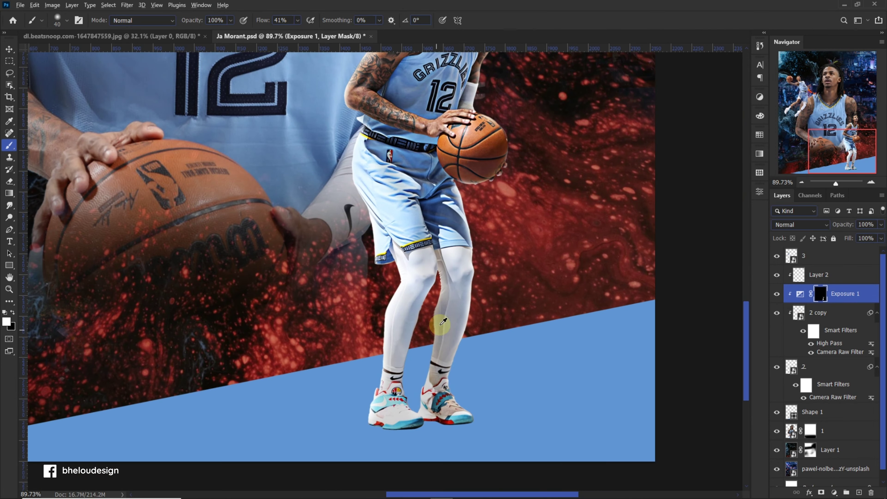
key(ctrl+shift+alt+n)
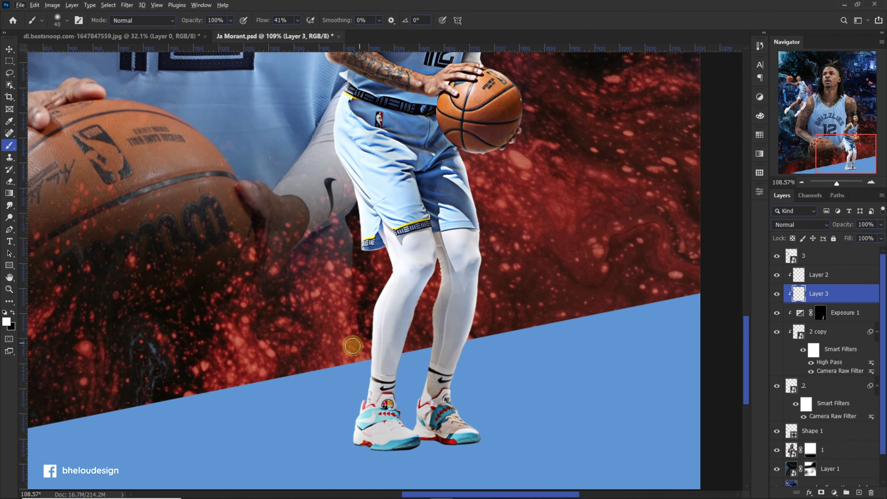
Paint soft shading around the shoes on Layer 3 with a smaller brush at 14% flow
scroll(390, 352, up, 2)
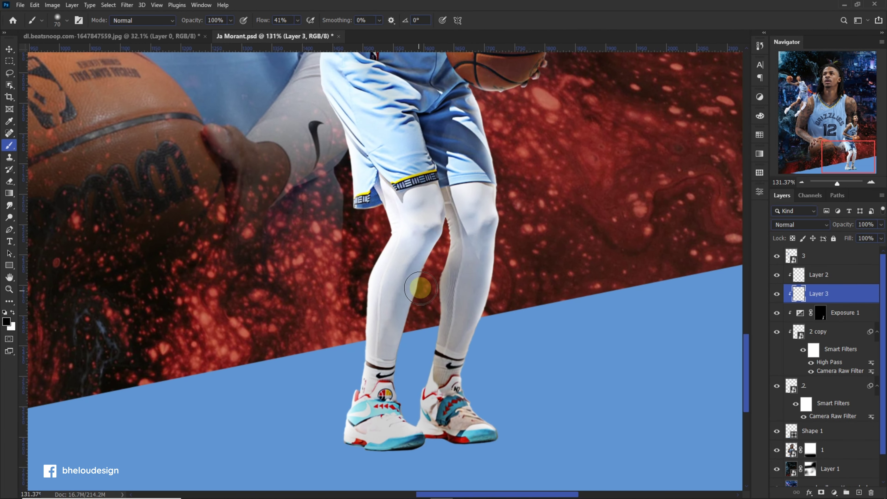
key(bracketleft)
drag(299, 21, 279, 30)
scroll(439, 302, down, 2)
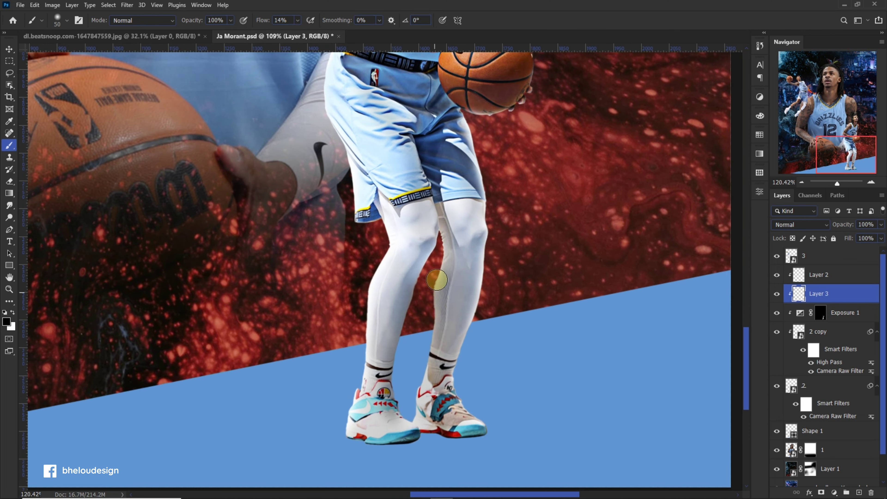
drag(438, 303, 343, 439)
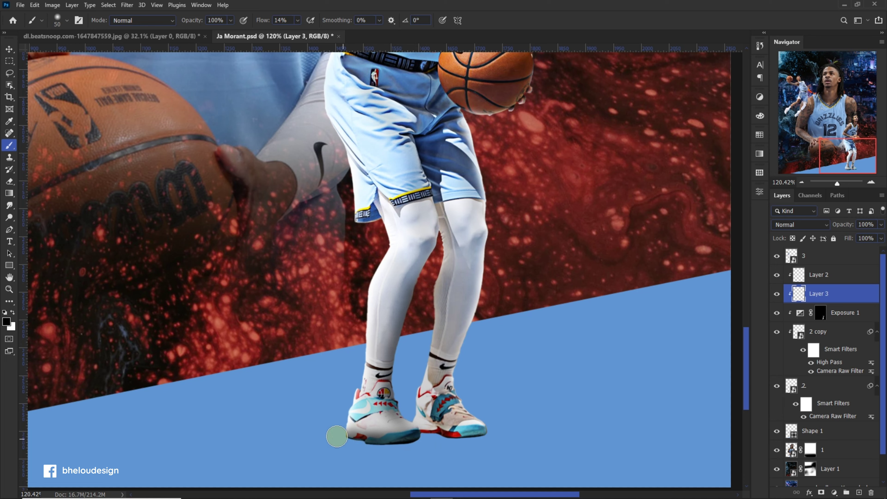
scroll(343, 439, up, 2)
drag(323, 422, 427, 428)
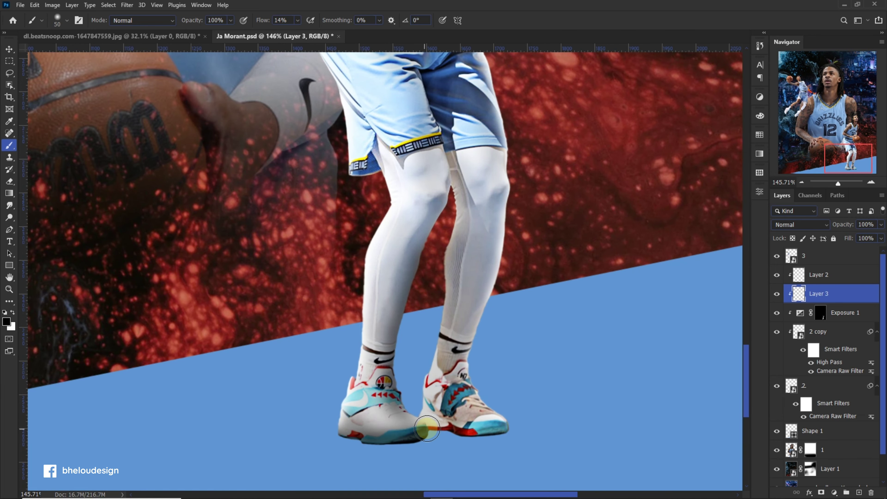
Select the full-body player layer 2 and add new empty Layer 4 above it
scroll(427, 428, down, 1)
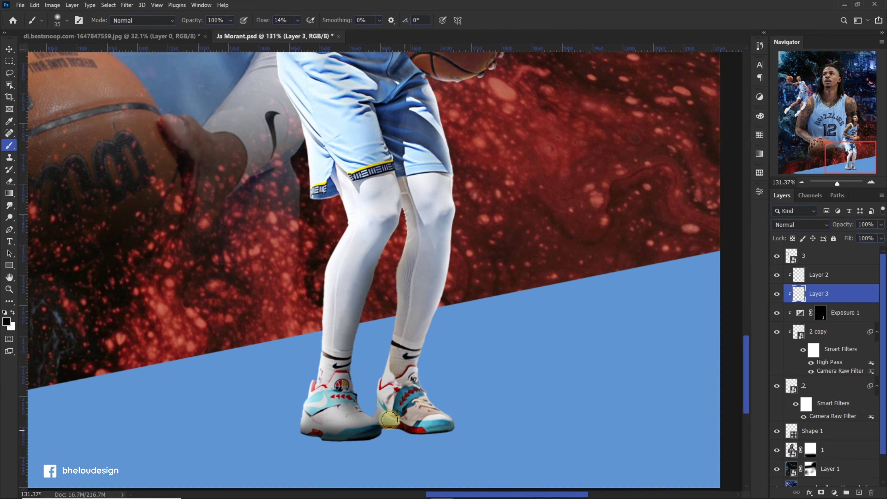
scroll(447, 401, up, 2)
scroll(442, 417, down, 5)
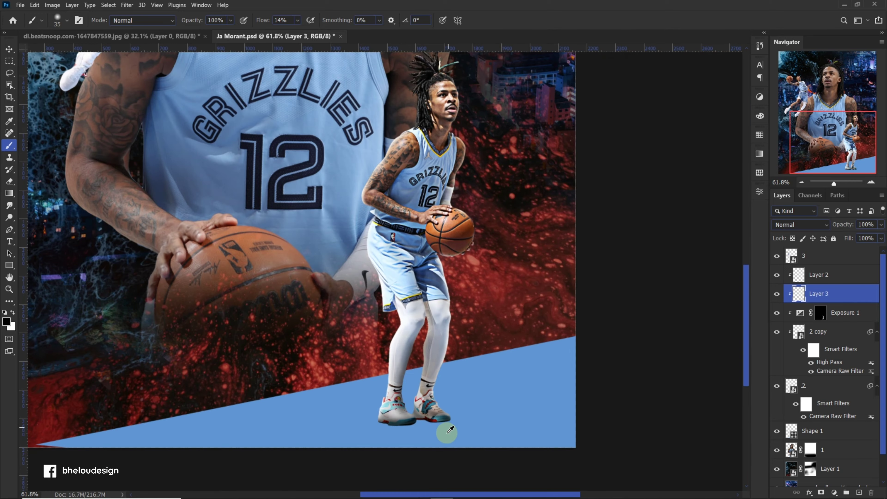
scroll(445, 426, up, 5)
scroll(435, 416, up, 1)
scroll(426, 366, down, 3)
scroll(413, 357, down, 3)
scroll(419, 349, up, 1)
click(838, 385)
click(847, 492)
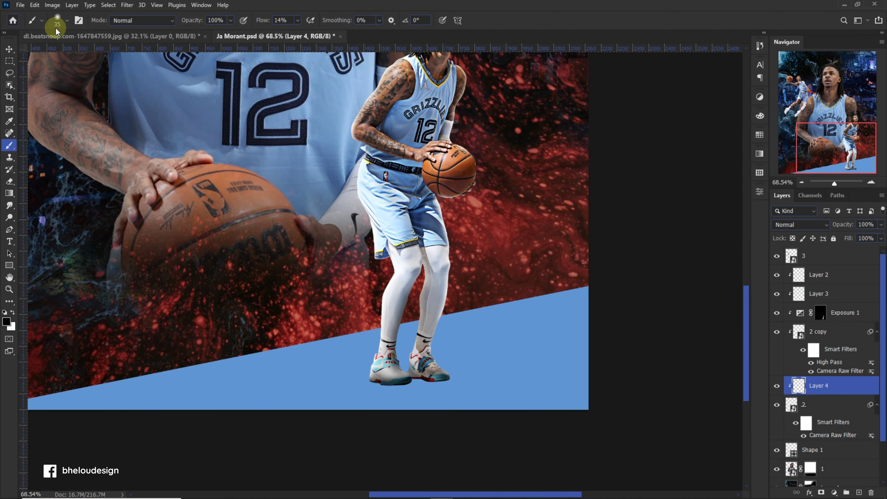
Pick a FloorShadowBrushes brush, move Layer 4 below layer 2, and stamp a shadow at 100% flow
click(66, 19)
click(18, 129)
click(17, 155)
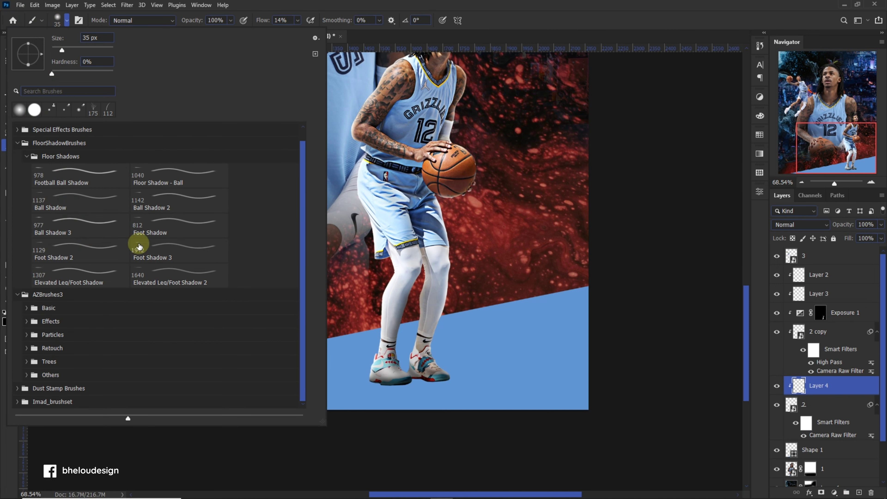
double_click(247, 242)
scroll(412, 356, up, 2)
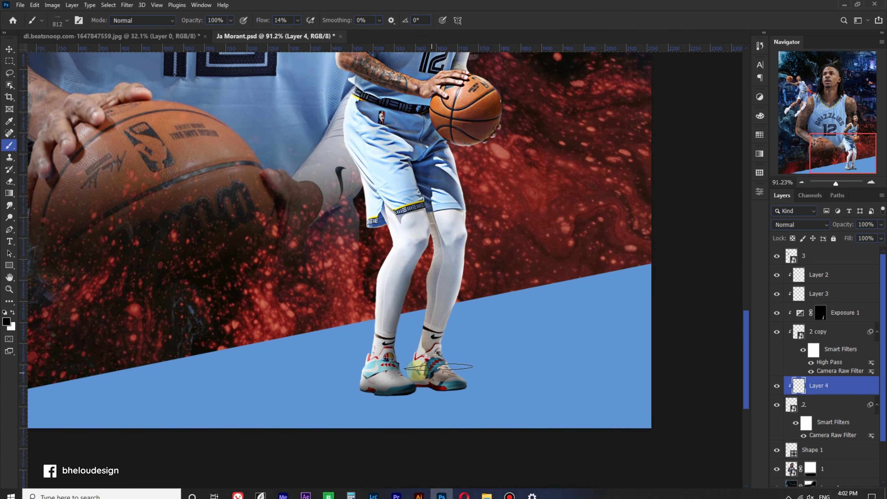
drag(814, 385, 841, 391)
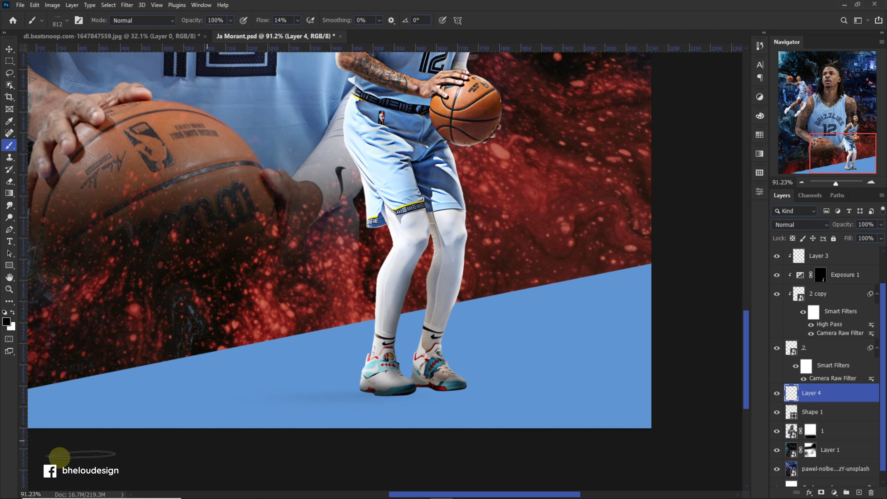
drag(297, 32, 337, 31)
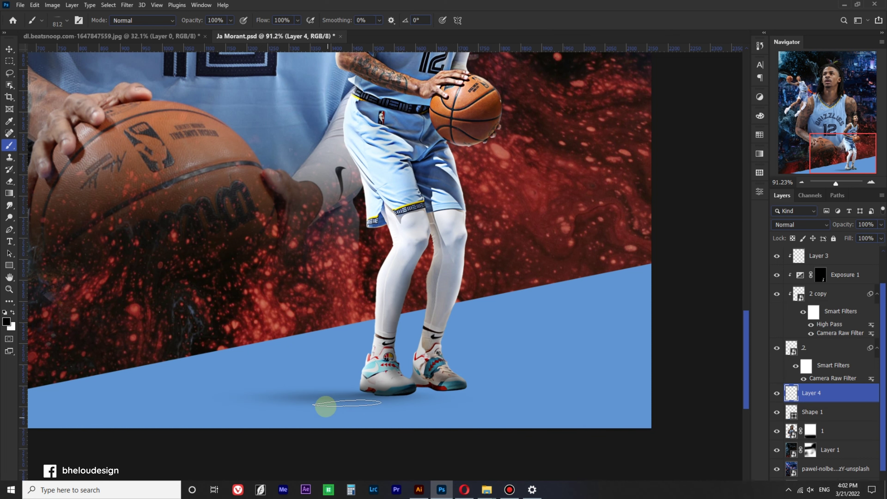
click(309, 389)
Enlarge the brush, shift the stamped shadow right under the feet, then delete that attempt
key(bracketright)
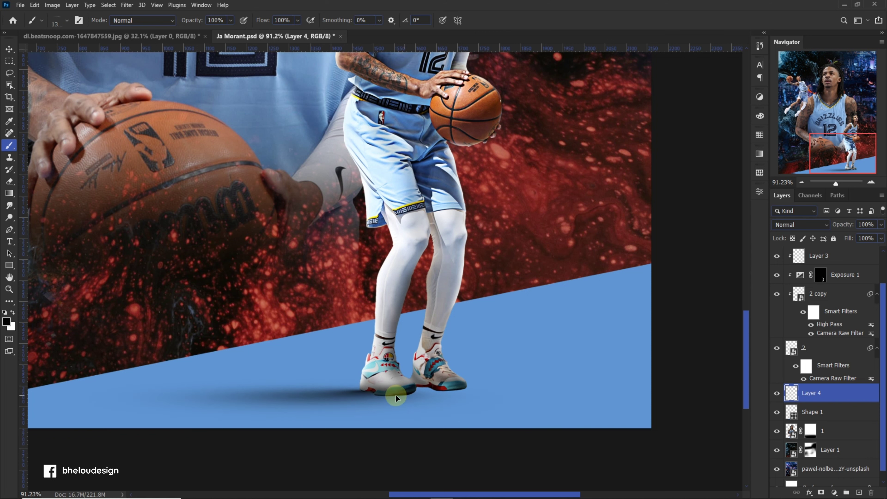
key(ctrl+t)
drag(406, 392, 441, 394)
key(Return)
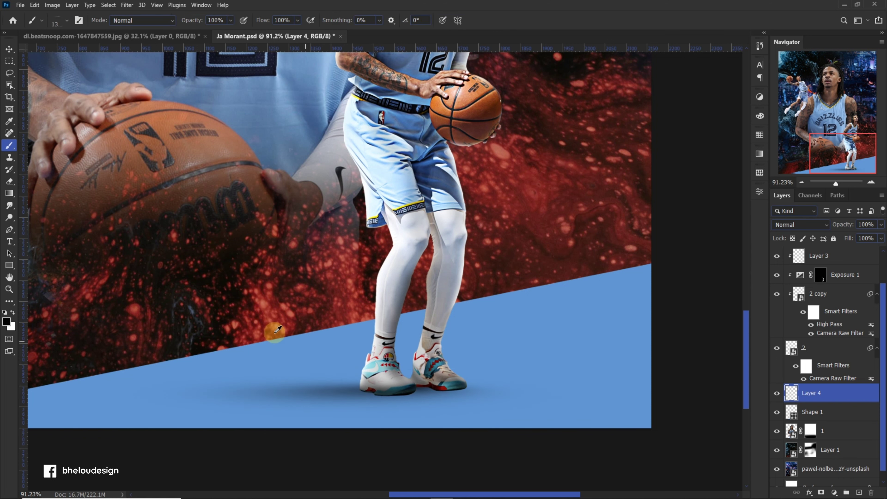
scroll(545, 386, down, 1)
key(Delete)
On a fresh layer, stamp a soft Foot Shadow 2 shadow under the shoes, brush size 700
click(859, 493)
right_click(84, 234)
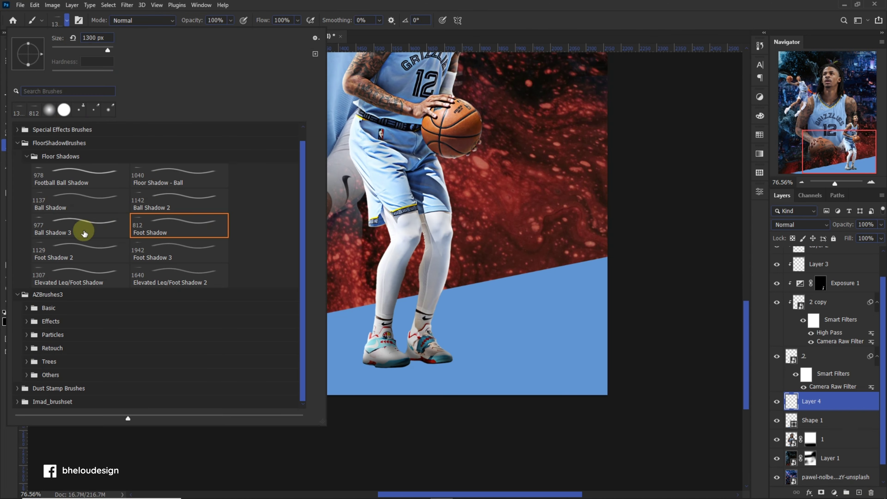
click(80, 245)
click(566, 15)
click(424, 362)
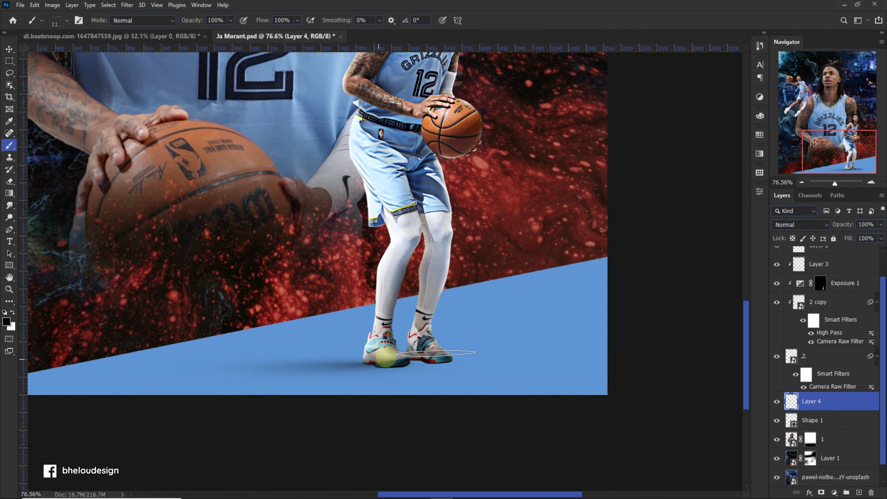
scroll(267, 396, down, 4)
scroll(372, 360, up, 5)
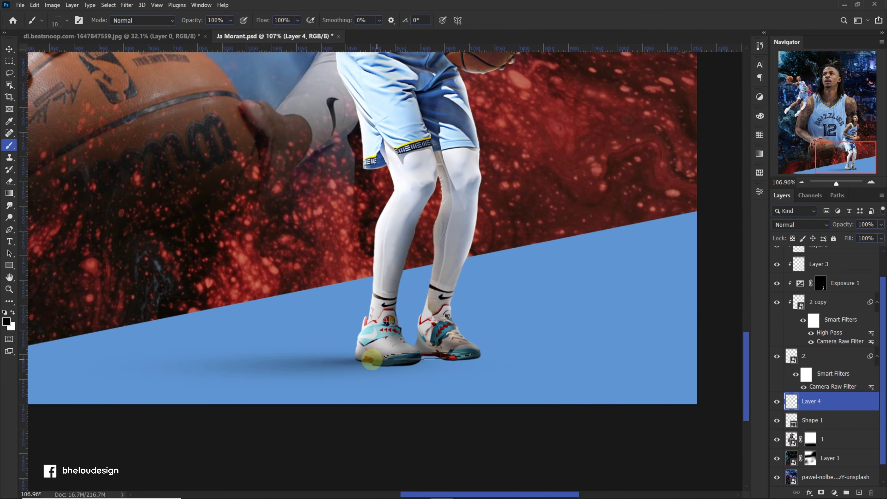
key(bracketleft)
key(bracketleft)
key(bracketleft)
scroll(309, 356, down, 5)
scroll(309, 357, up, 2)
scroll(384, 346, down, 3)
scroll(384, 346, up, 6)
scroll(820, 314, up, 2)
click(819, 278)
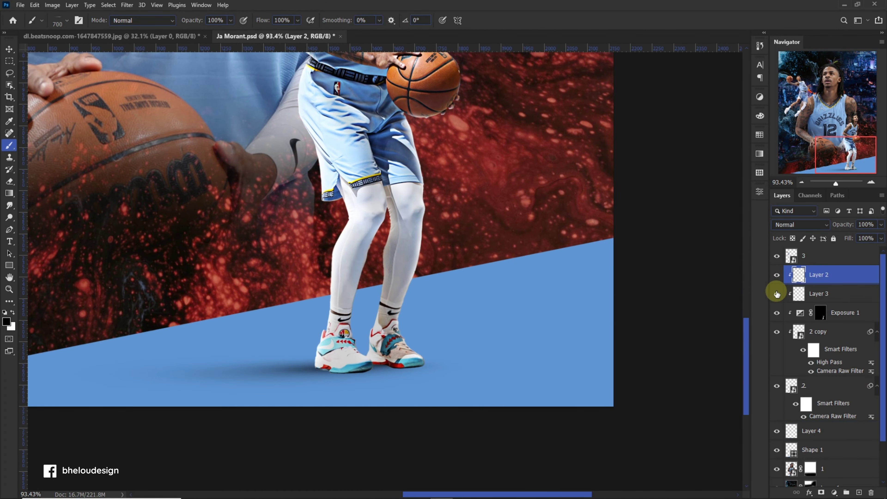
On Layer 3, darken the shoe soles with a small black Soft Round brush
scroll(362, 349, down, 1)
scroll(363, 349, up, 2)
click(819, 294)
scroll(218, 327, up, 2)
click(67, 20)
double_click(27, 144)
key(bracketleft)
key(bracketleft)
key(bracketleft)
key(bracketleft)
key(bracketleft)
key(bracketleft)
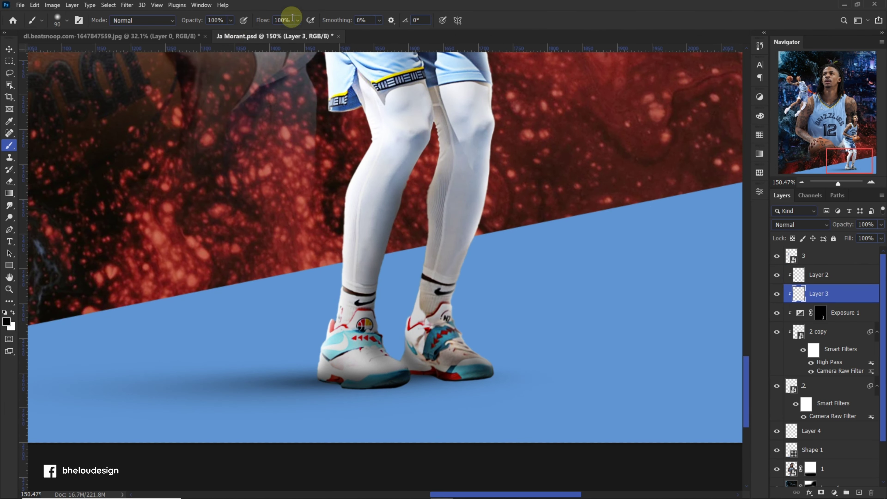
scroll(406, 393, up, 1)
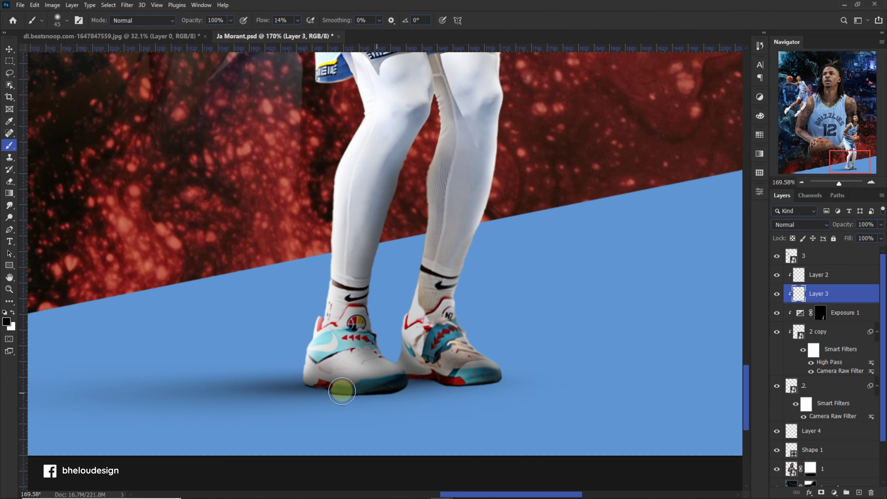
drag(404, 387, 347, 382)
key(bracketleft)
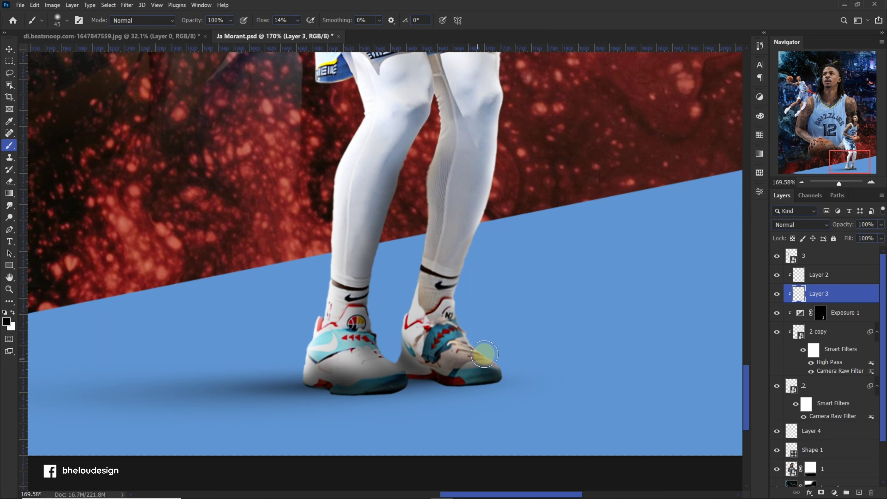
scroll(501, 356, down, 3)
scroll(492, 333, up, 2)
scroll(413, 306, up, 1)
scroll(413, 305, down, 1)
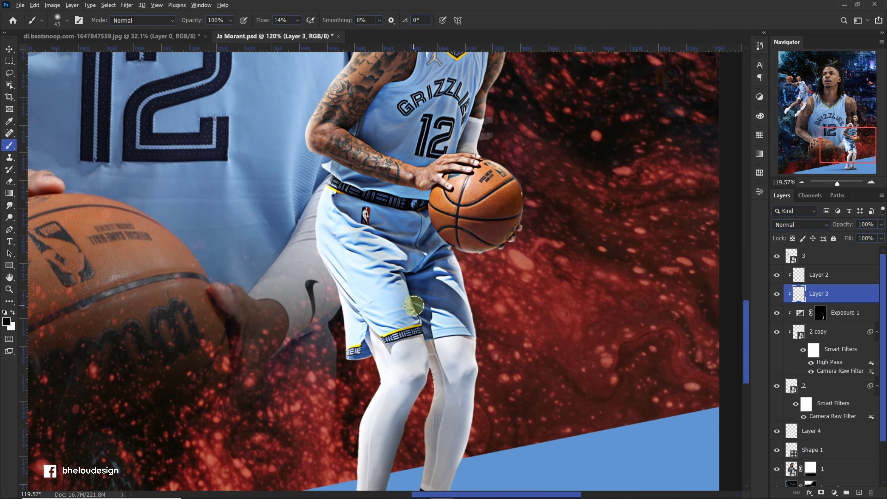
scroll(414, 305, down, 2)
scroll(465, 330, down, 1)
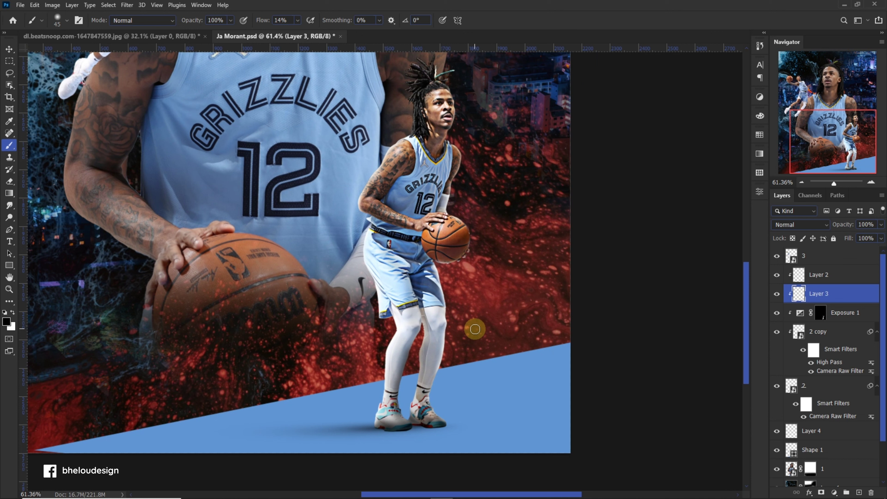
Select Layer 2 and make white the painting colour
click(803, 274)
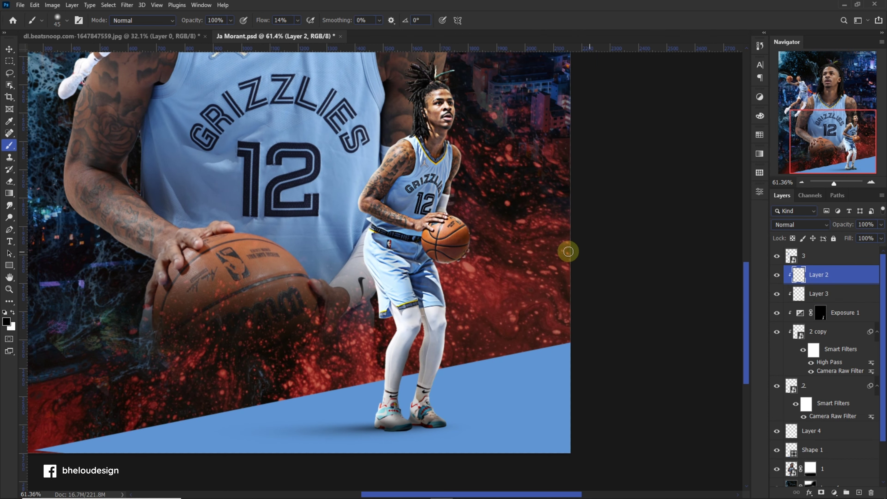
scroll(489, 384, up, 2)
scroll(489, 384, up, 1)
scroll(489, 385, up, 1)
key(x)
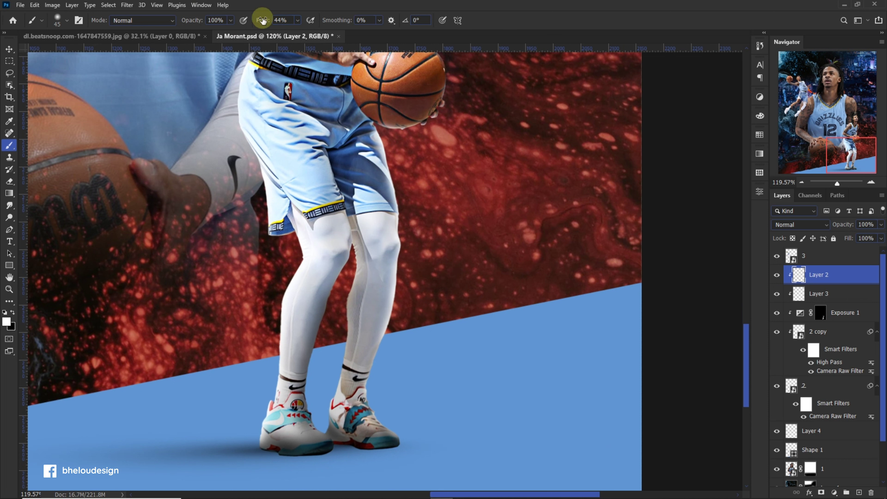
scroll(373, 403, up, 1)
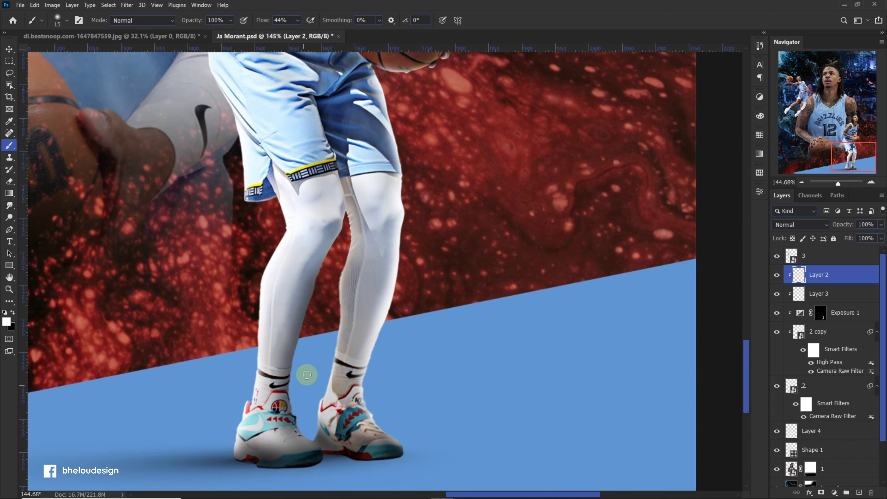
scroll(306, 375, up, 1)
scroll(298, 187, down, 3)
scroll(297, 187, up, 1)
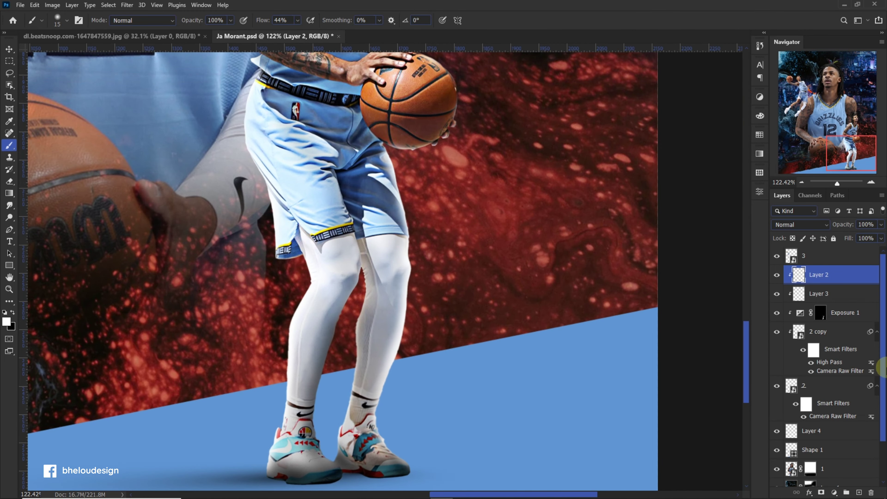
Add a new Linear Dodge (Add) layer and sample a light blue from the image as the paint colour
click(862, 492)
click(805, 224)
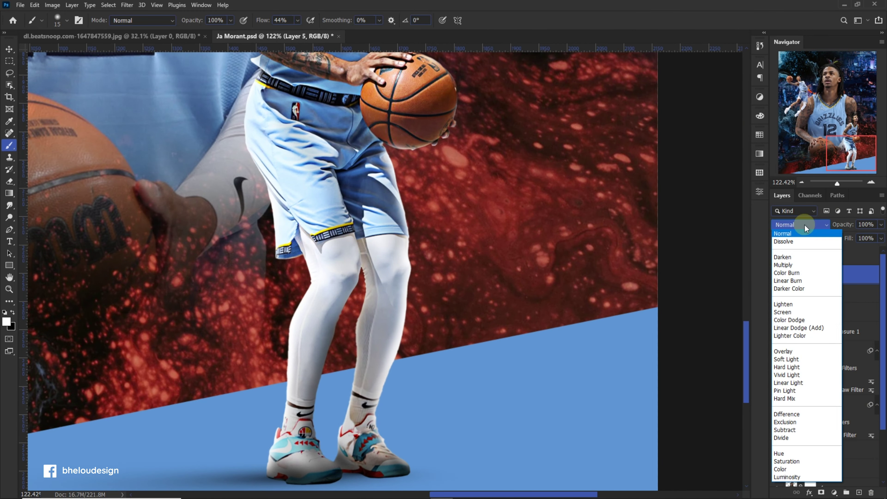
click(809, 327)
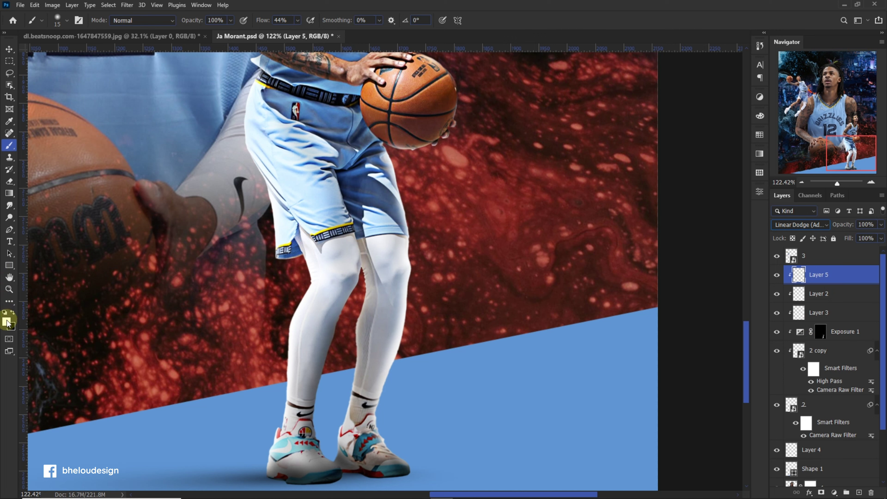
click(8, 323)
click(716, 251)
click(644, 242)
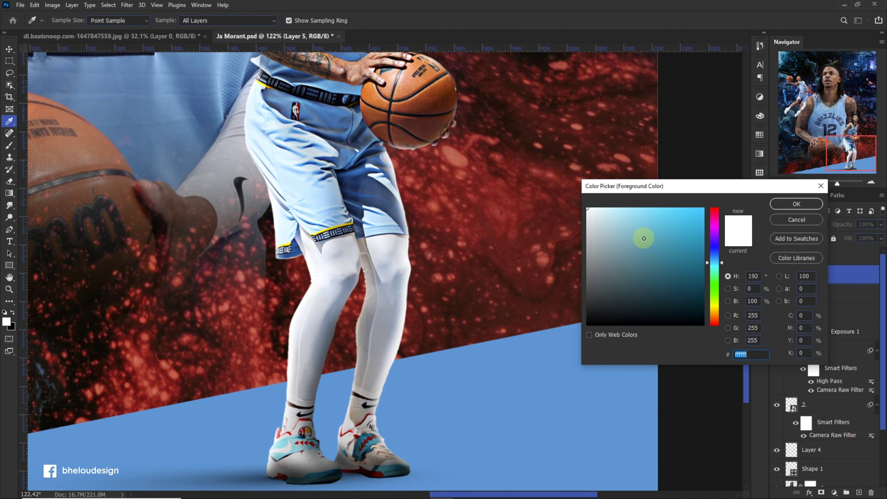
key(Return)
key(b)
Paint a soft light-blue glow along the player's edges at 18% flow, brush size 25
drag(633, 212, 430, 207)
scroll(430, 207, up, 2)
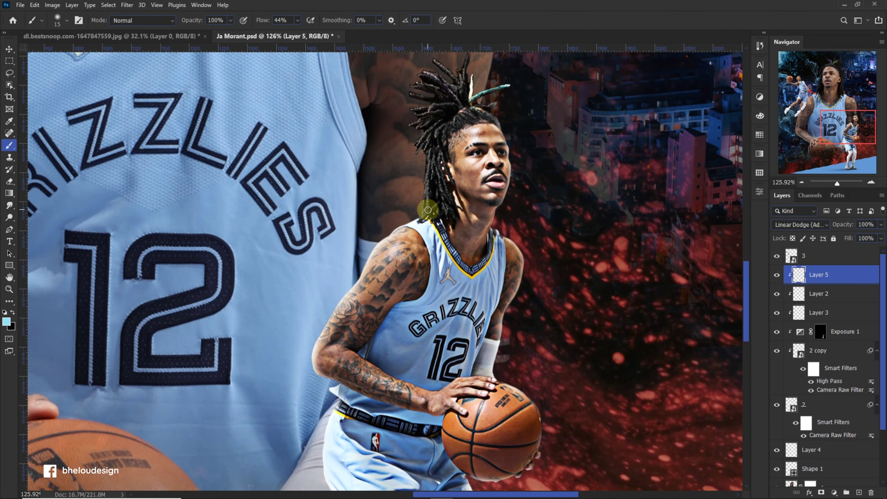
scroll(406, 212, up, 1)
scroll(391, 215, up, 1)
key(bracketright)
drag(287, 13, 241, 23)
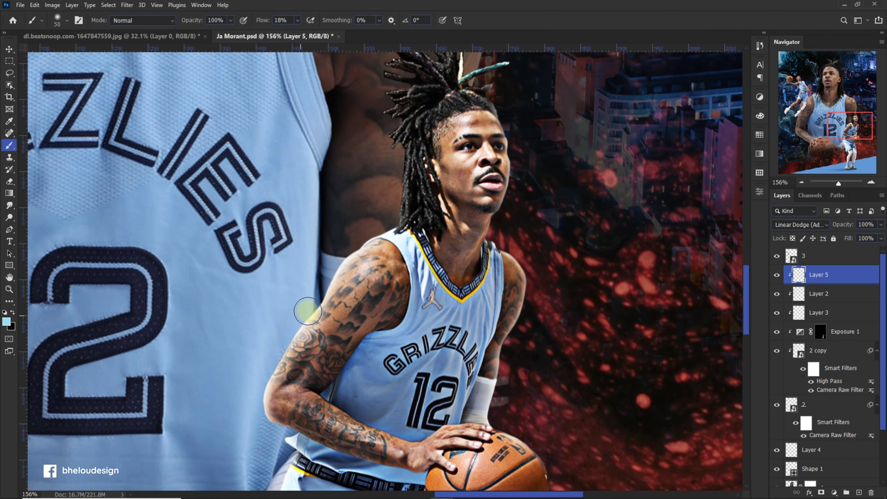
scroll(302, 314, down, 1)
scroll(273, 335, down, 2)
scroll(286, 304, up, 3)
key(bracketleft)
key(bracketleft)
key(bracketleft)
scroll(279, 314, down, 2)
scroll(323, 378, down, 2)
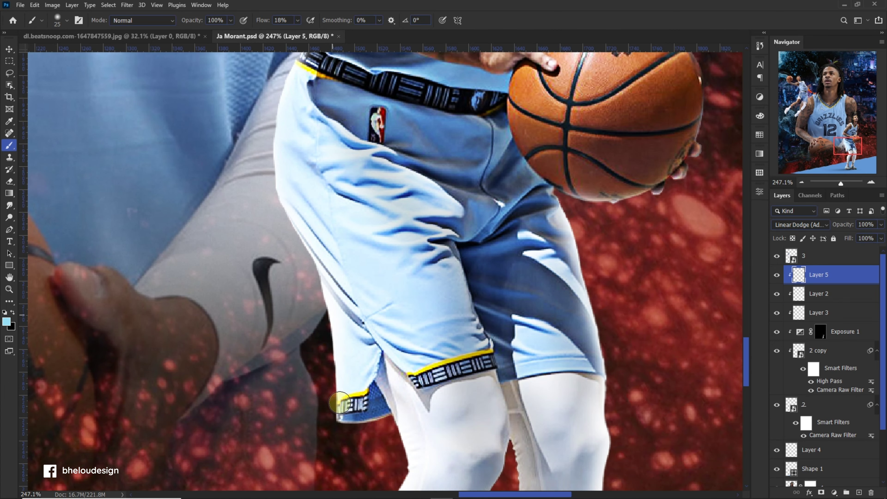
scroll(406, 392, down, 3)
scroll(376, 420, up, 3)
scroll(354, 353, down, 3)
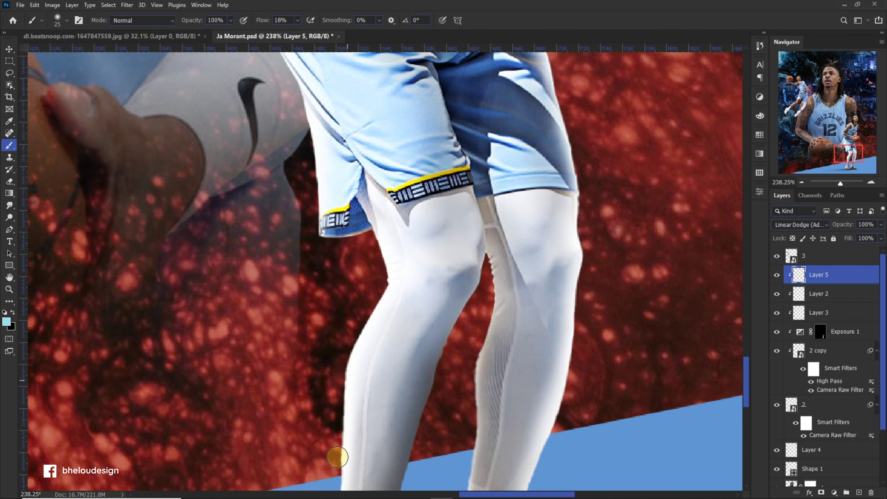
scroll(337, 457, down, 3)
scroll(331, 402, down, 3)
scroll(308, 394, down, 2)
scroll(314, 385, up, 3)
scroll(383, 348, down, 2)
Move down to Layer 3 with black as the painting colour
key(alt+bracketleft)
key(alt+bracketleft)
key(x)
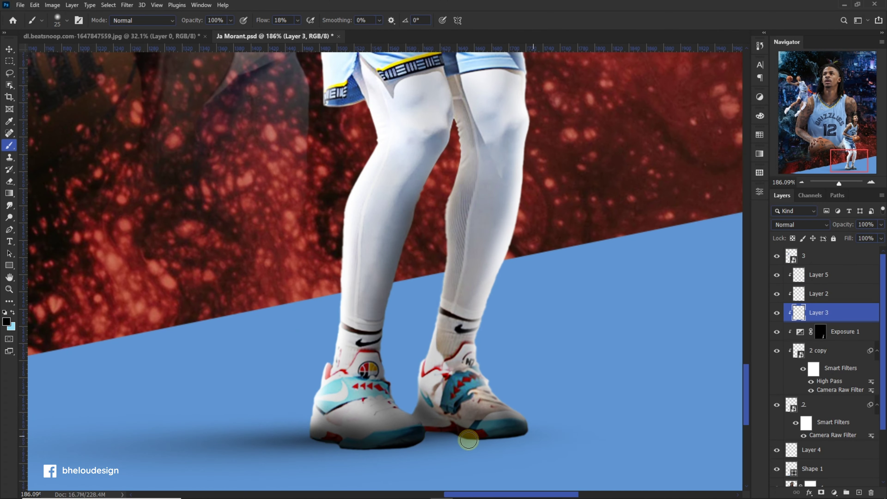
scroll(387, 438, down, 3)
Reselect Layer 5 with light-blue paint, a larger brush and slightly lower flow
click(818, 276)
scroll(505, 254, up, 4)
key(x)
scroll(501, 238, down, 1)
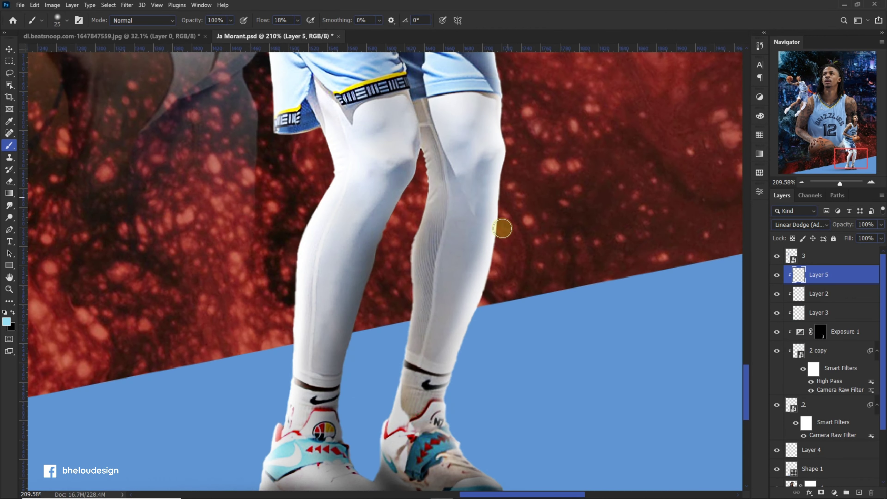
scroll(489, 212, up, 3)
scroll(504, 89, up, 3)
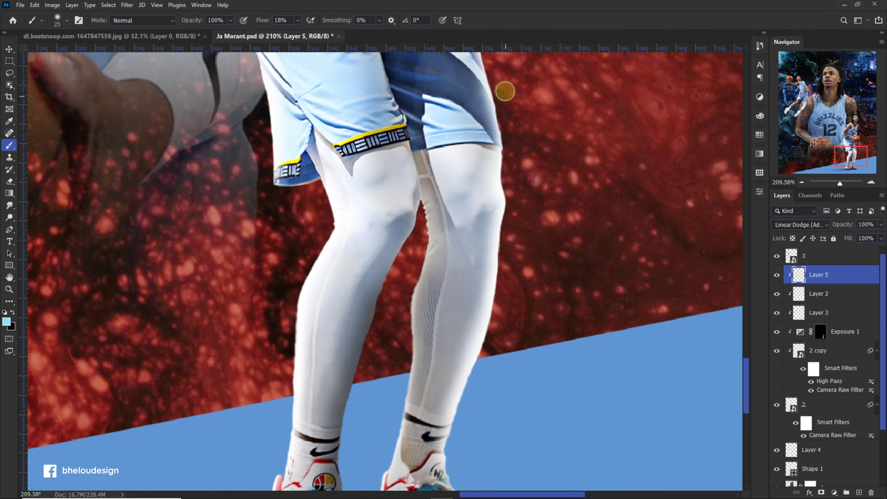
scroll(465, 152, down, 1)
scroll(465, 152, up, 3)
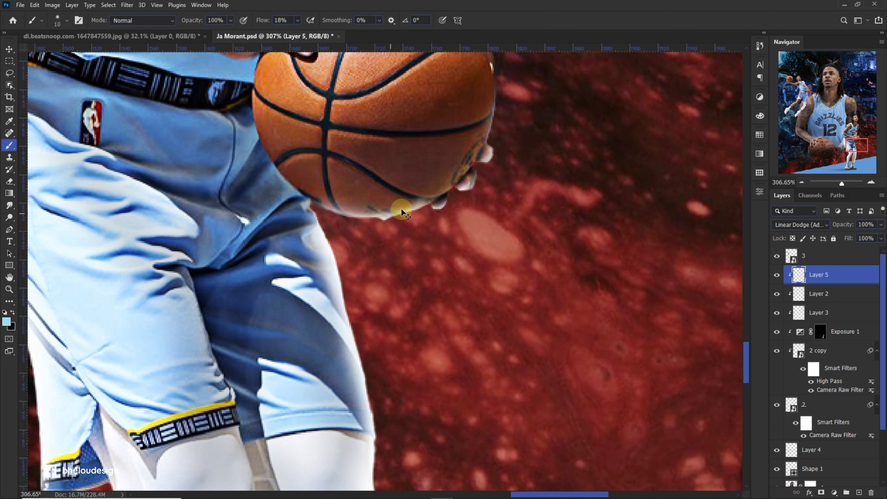
scroll(401, 212, up, 1)
key(bracketright)
key(bracketright)
key(bracketright)
scroll(439, 219, down, 4)
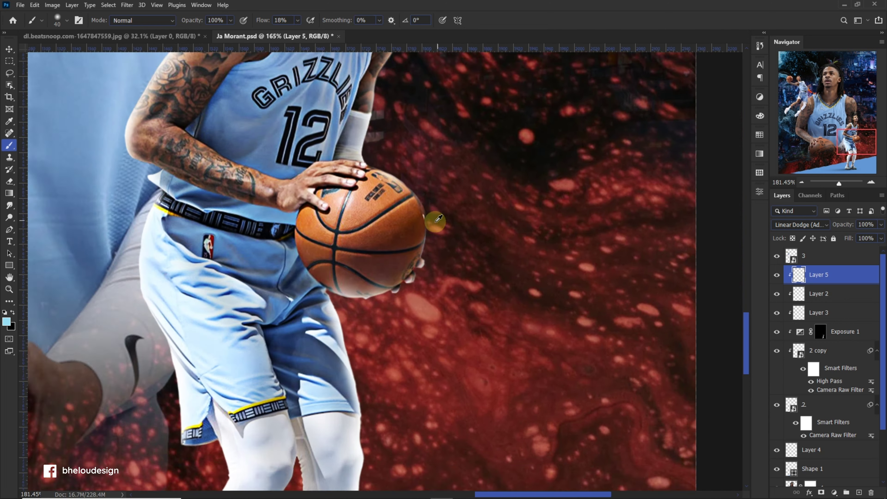
scroll(422, 181, down, 3)
scroll(409, 254, up, 3)
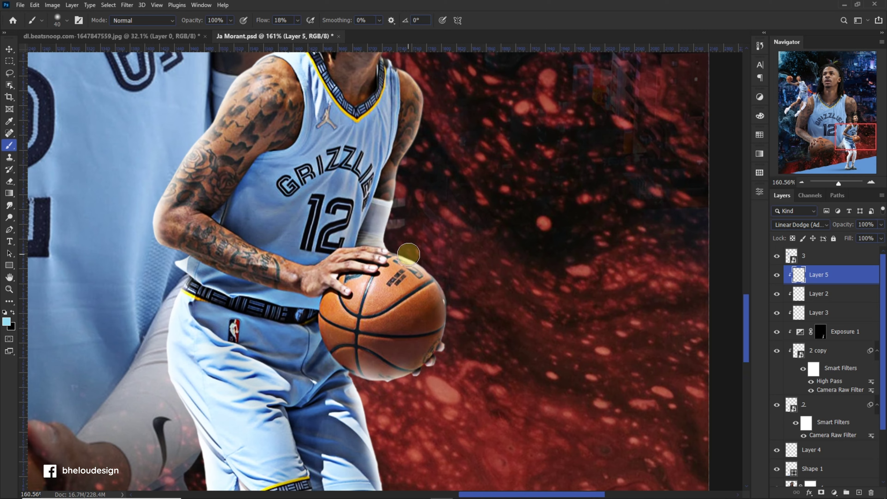
scroll(408, 255, down, 3)
scroll(408, 254, up, 3)
drag(298, 20, 297, 33)
key(bracketright)
key(bracketright)
key(bracketright)
Paint a soft light-blue highlight on the basketball, shrinking the brush for edges
mouse_move(384, 300)
mouse_down()
mouse_move(413, 325)
mouse_move(417, 308)
mouse_up()
scroll(413, 324, down, 1)
key(bracketleft)
scroll(383, 332, down, 3)
scroll(406, 257, up, 4)
key(bracketleft)
key(bracketleft)
key(bracketleft)
key(x)
key(Return)
scroll(411, 203, up, 2)
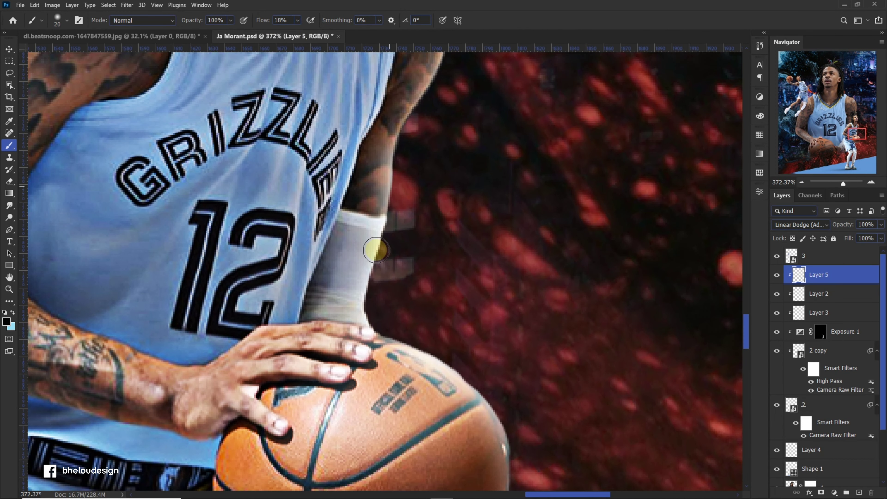
Finish finer light-blue edge highlights at 18% flow and add a new empty layer above Layer 5
key(x)
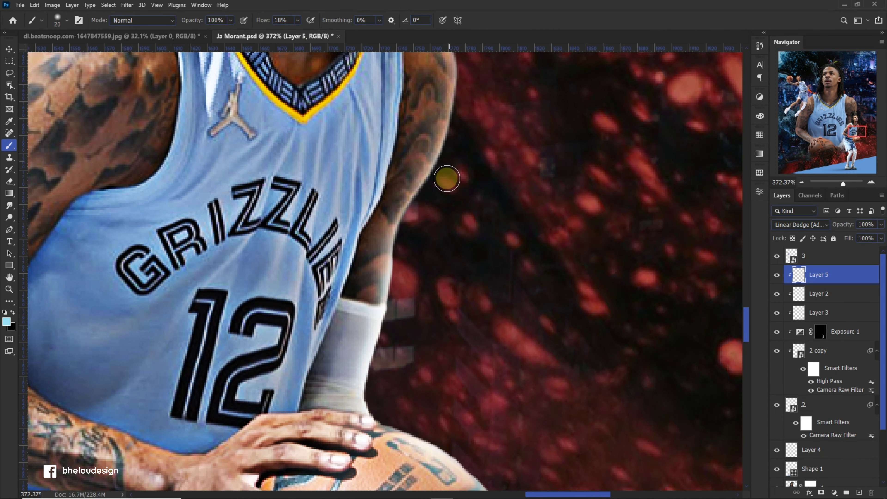
scroll(450, 182, up, 1)
scroll(454, 139, up, 1)
scroll(432, 107, down, 3)
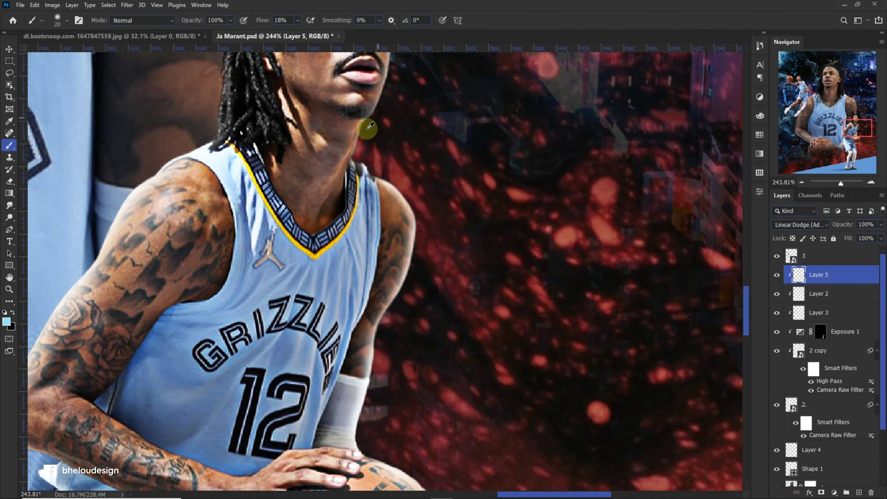
scroll(381, 184, up, 3)
key(bracketleft)
scroll(360, 146, down, 3)
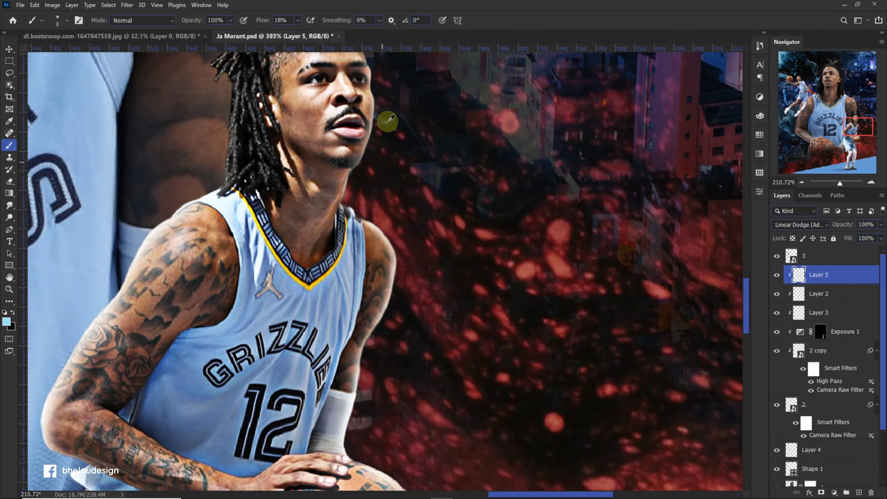
scroll(384, 126, up, 4)
scroll(349, 182, down, 3)
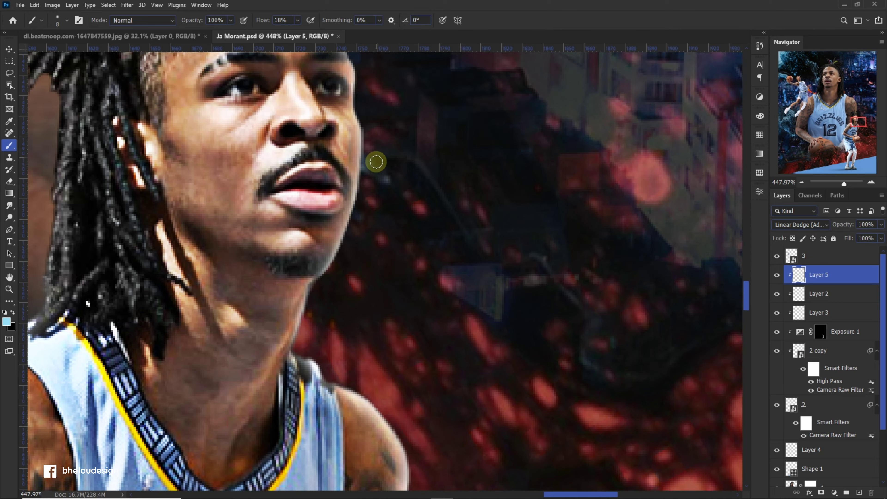
scroll(336, 125, up, 3)
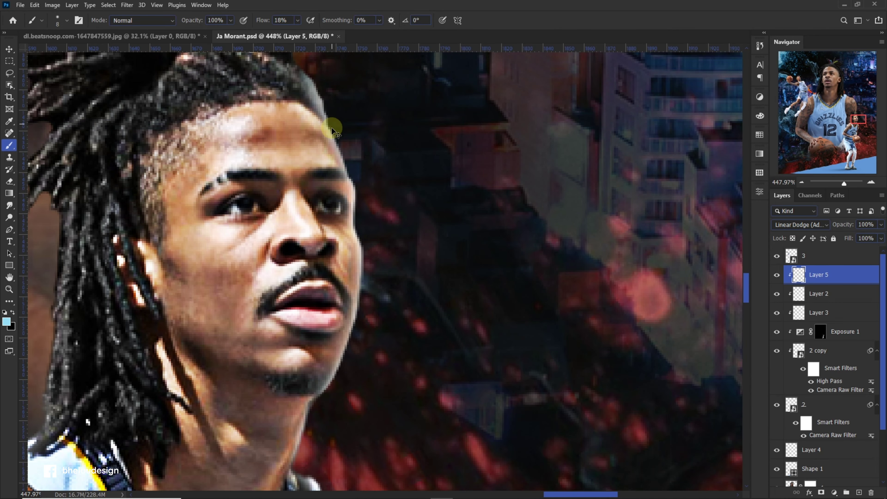
scroll(336, 126, down, 3)
scroll(324, 223, up, 2)
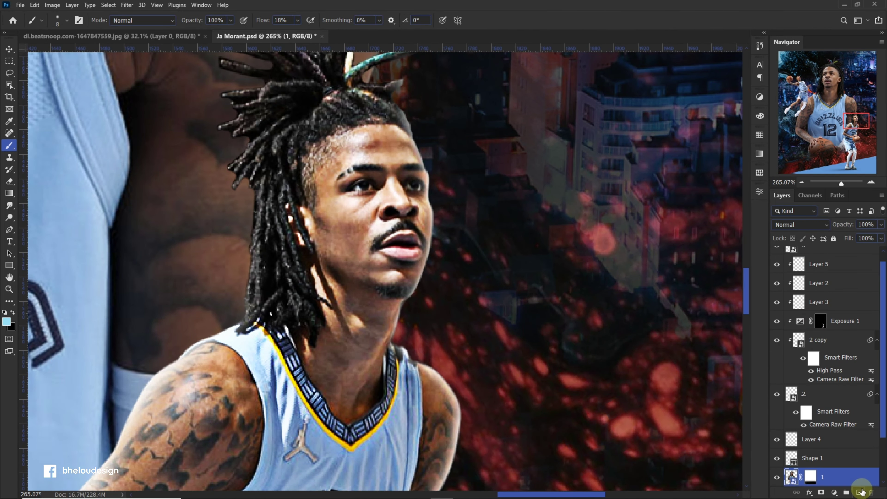
key(ctrl+shift+alt+n)
Clip the new layer, set it to Linear Dodge (Add), and choose a light paint colour
key(ctrl+alt+g)
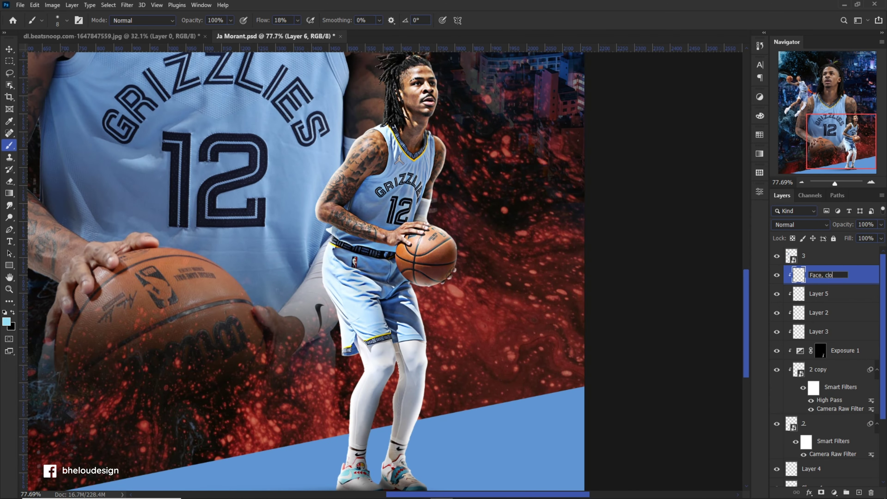
scroll(331, 210, up, 1)
scroll(385, 144, up, 2)
scroll(385, 145, up, 2)
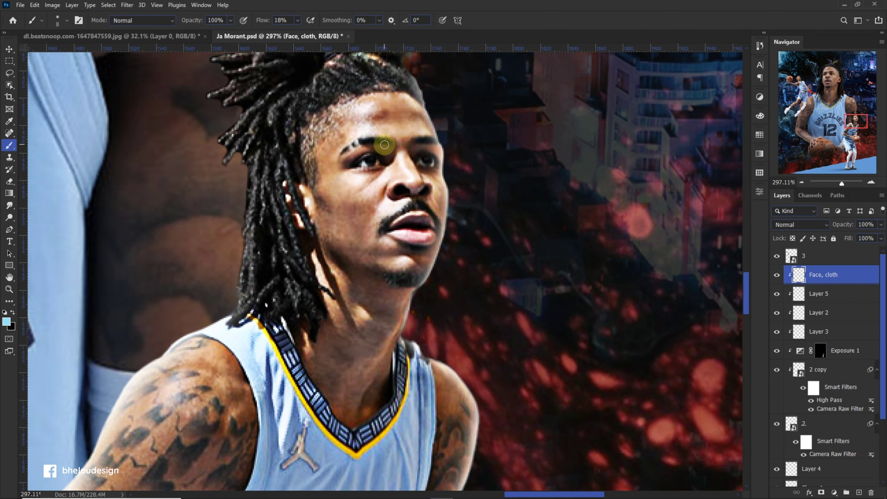
click(799, 224)
click(803, 336)
click(9, 321)
click(806, 213)
At 9% flow, brighten the right edge of the player's jawline
scroll(419, 214, up, 1)
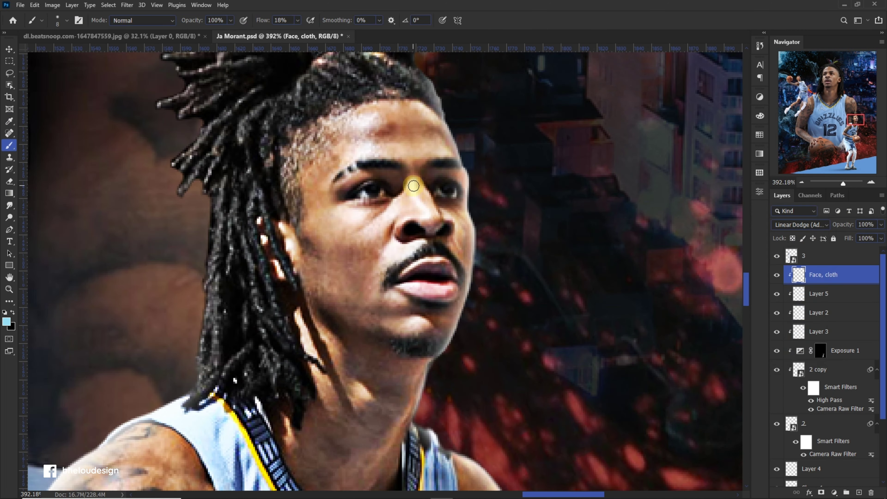
scroll(438, 200, down, 1)
drag(293, 34, 292, 34)
scroll(411, 187, down, 1)
scroll(423, 195, up, 1)
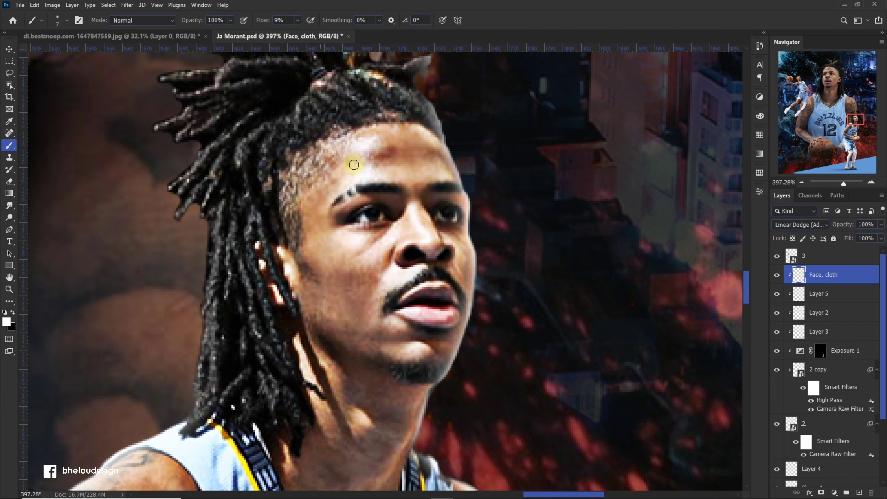
scroll(325, 186, down, 1)
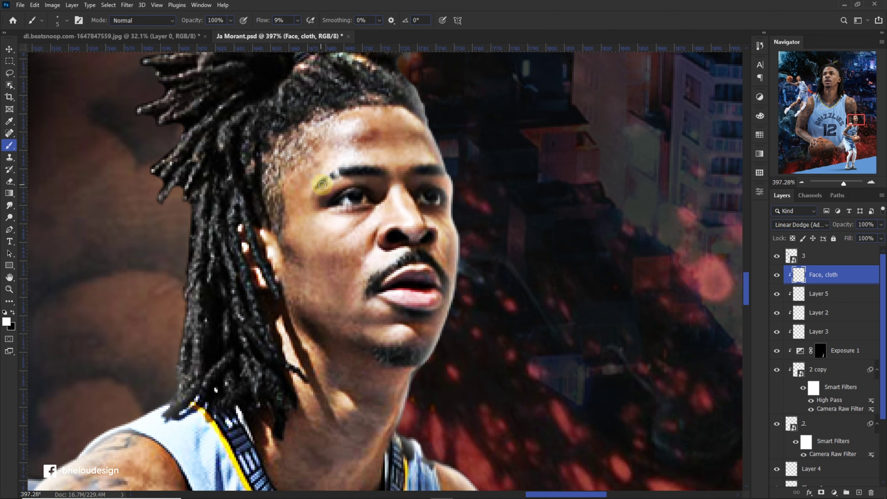
scroll(443, 241, up, 1)
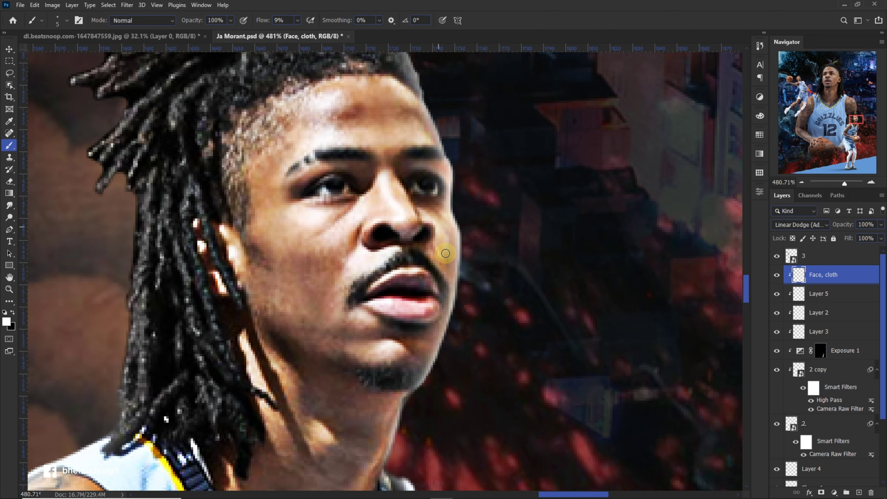
drag(447, 246, 438, 347)
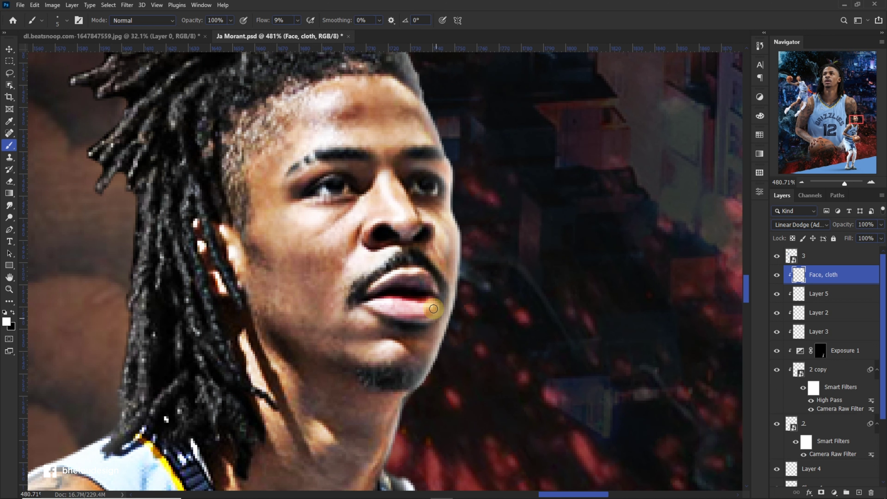
Continue soft face and neck highlights with a larger brush, then add another new layer above
scroll(420, 272, down, 1)
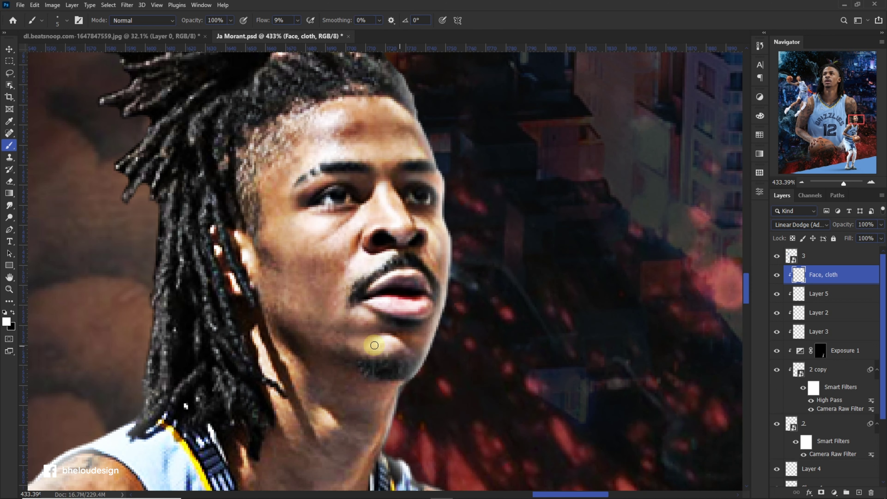
scroll(358, 299, down, 1)
key(bracketright)
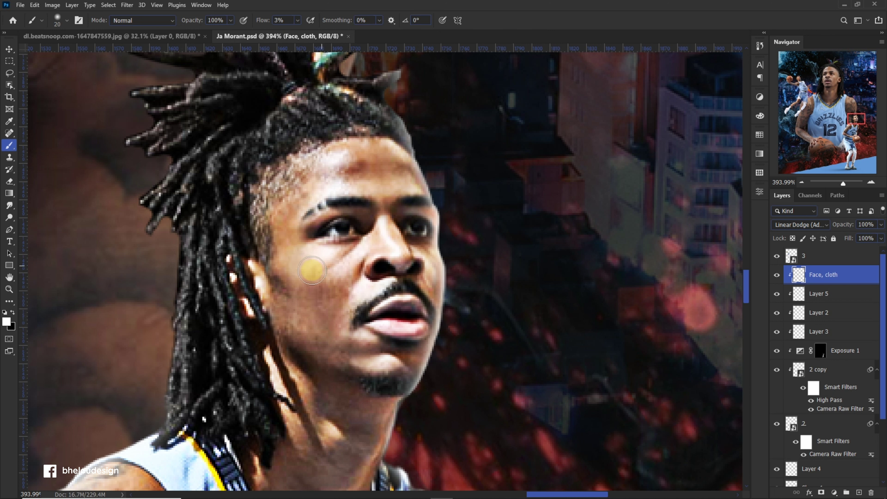
scroll(288, 313, down, 3)
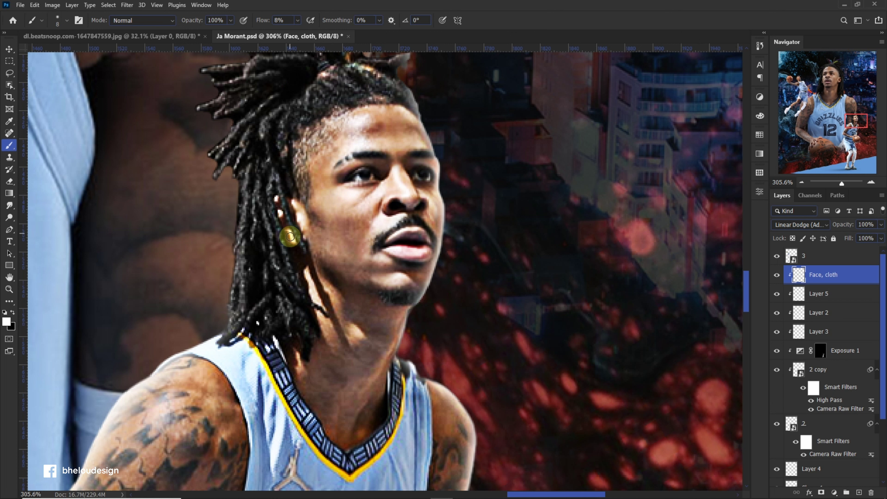
scroll(379, 350, down, 1)
key(bracketright)
key(bracketright)
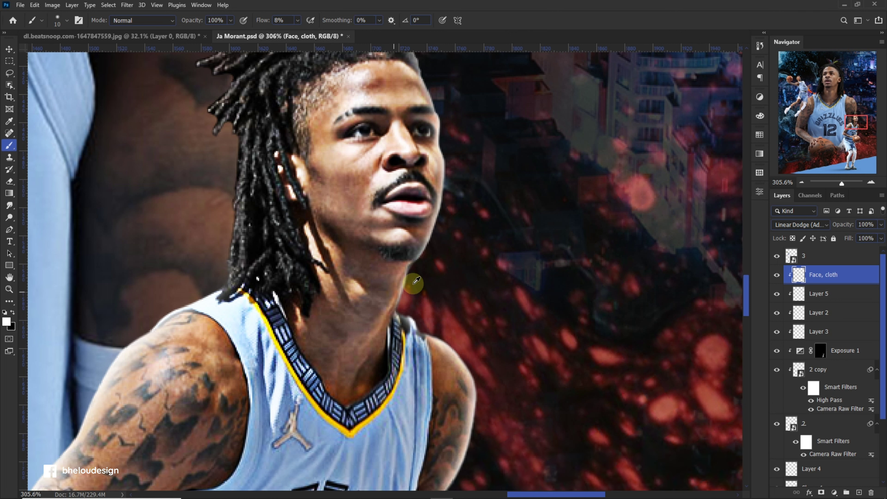
scroll(412, 281, left, 1)
scroll(429, 275, up, 1)
scroll(398, 346, down, 2)
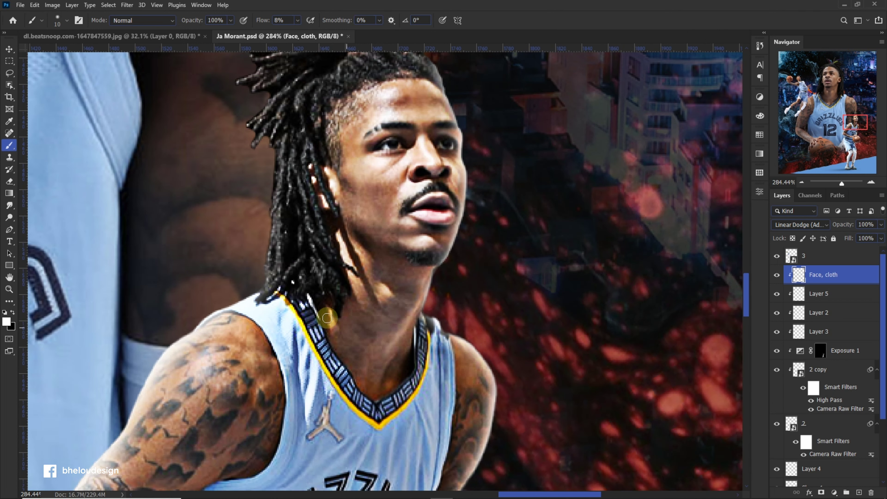
scroll(393, 336, down, 1)
scroll(385, 315, up, 2)
scroll(354, 269, down, 3)
scroll(416, 266, up, 3)
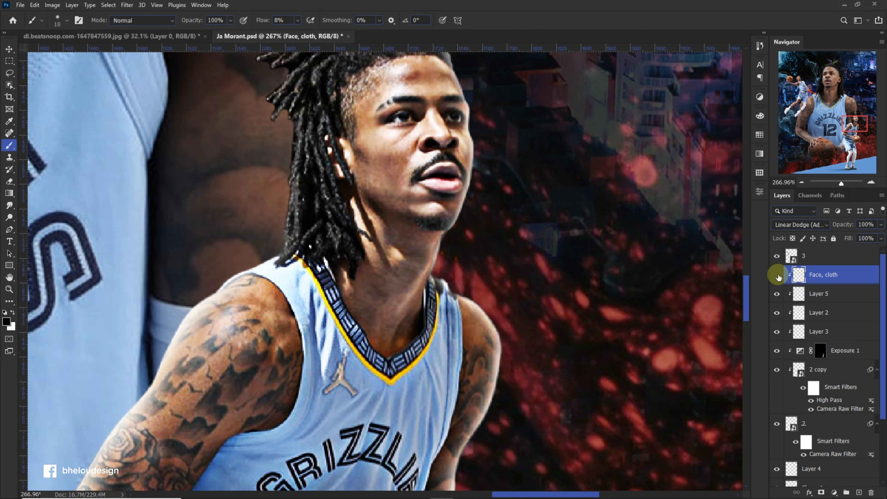
scroll(506, 199, up, 2)
scroll(432, 130, up, 2)
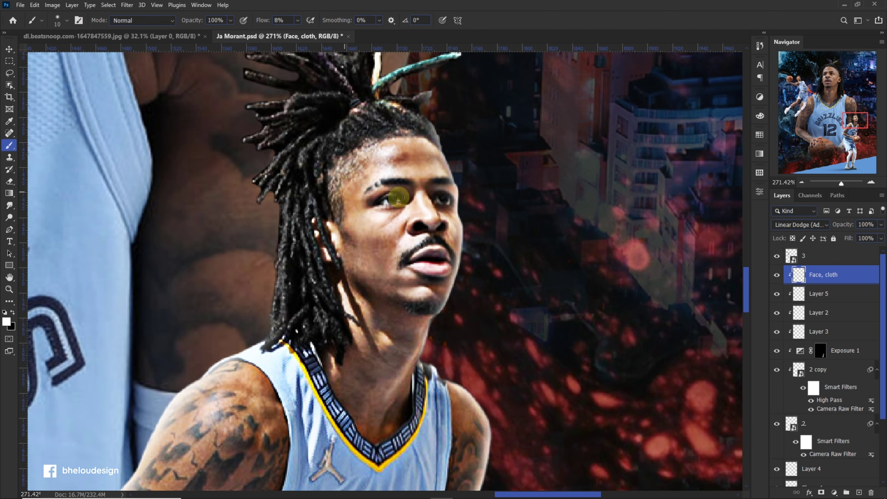
scroll(346, 190, up, 2)
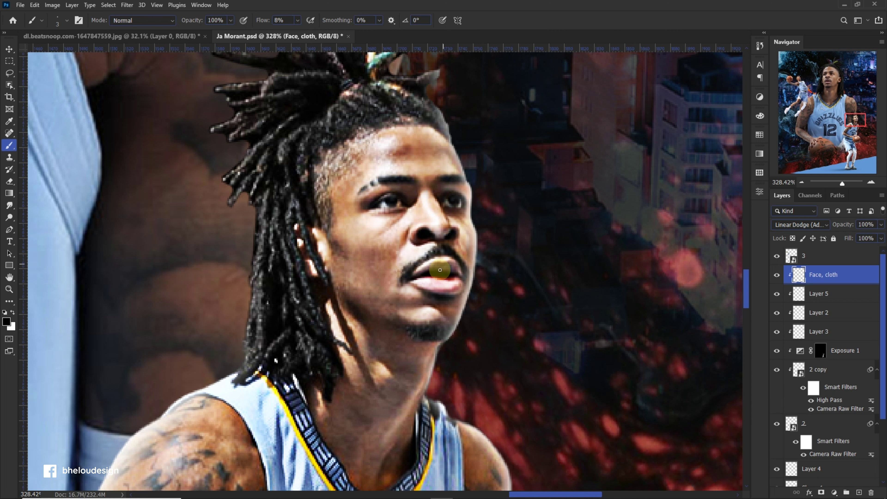
scroll(435, 328, down, 1)
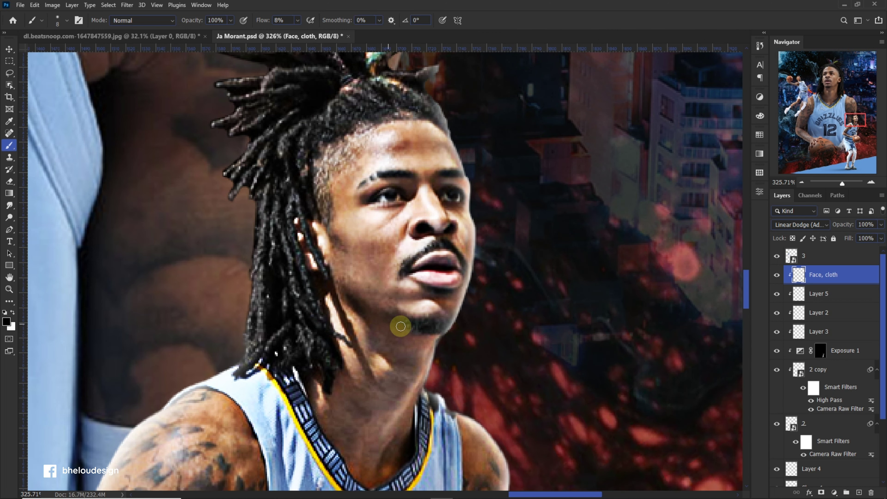
scroll(763, 291, down, 4)
text(white)
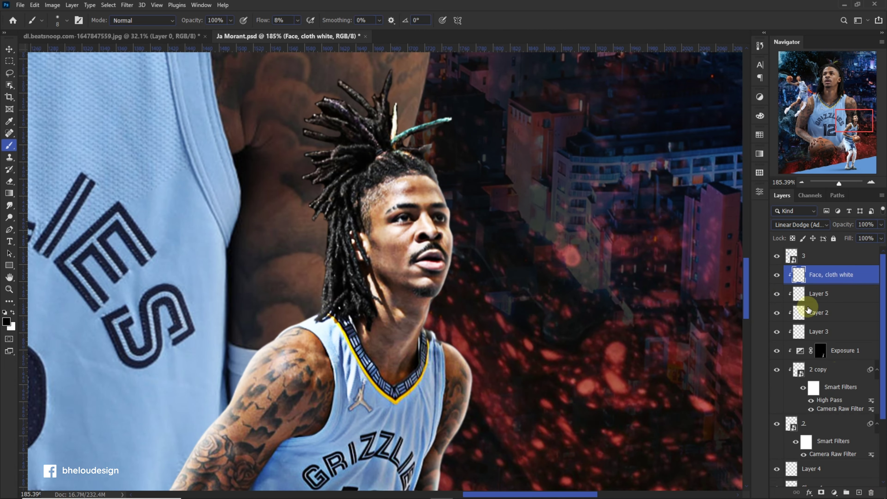
click(859, 492)
Name the new layer 'Face black' and set it to Linear Dodge (Add)
double_click(835, 276)
key(Escape)
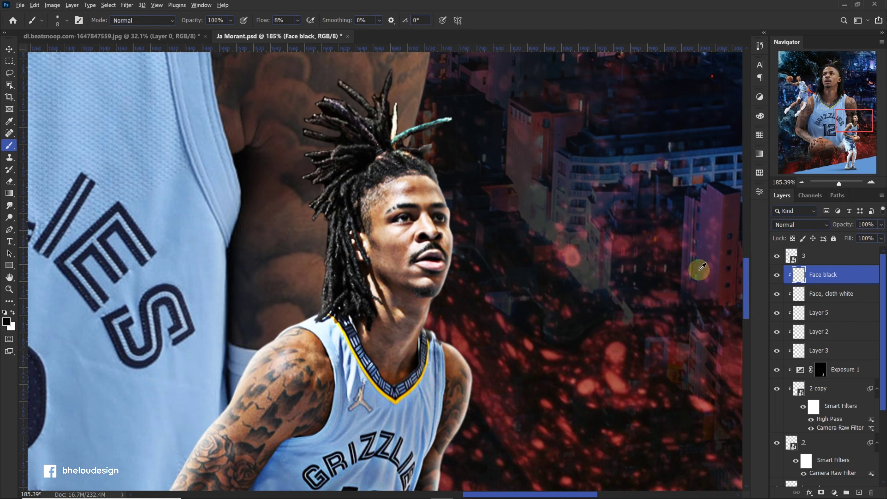
scroll(391, 304, up, 3)
click(796, 225)
click(800, 324)
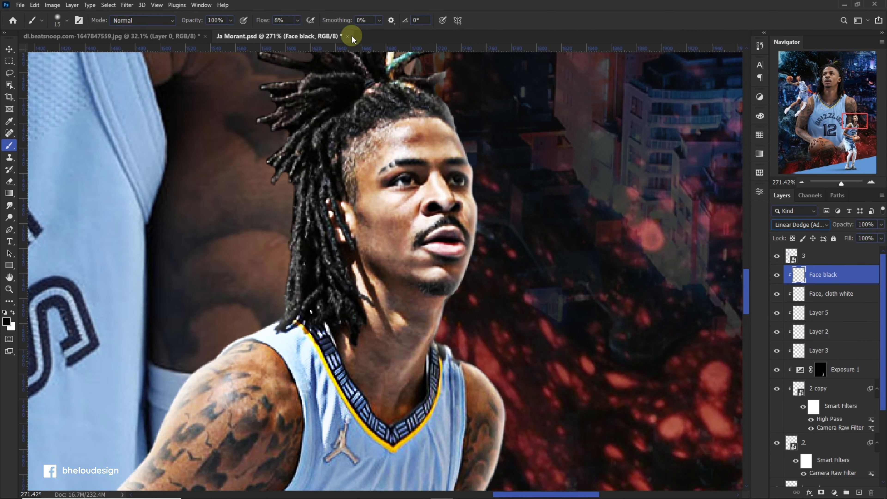
Raise the brush flow from 6% to 21% and reopen Face black's blend mode list
click(477, 24)
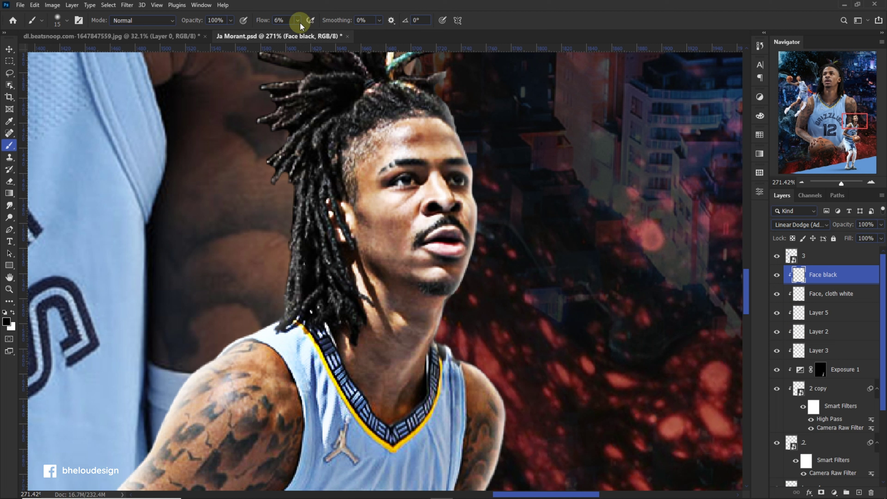
click(508, 23)
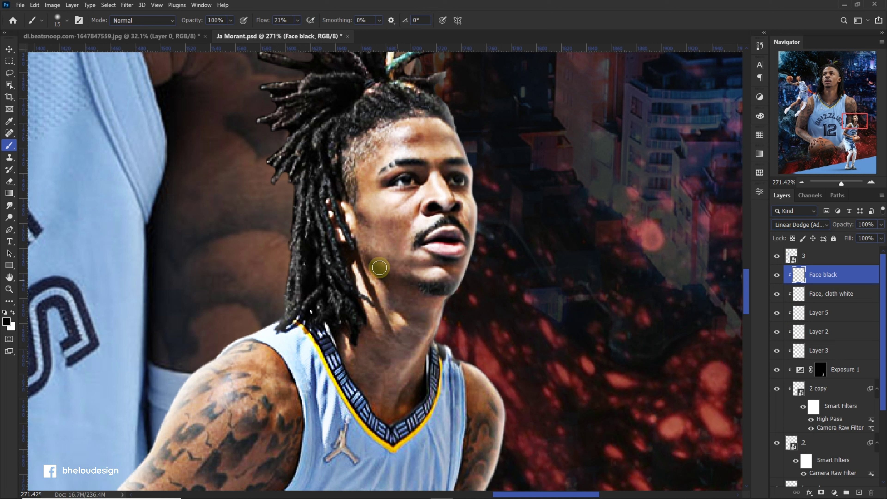
click(800, 224)
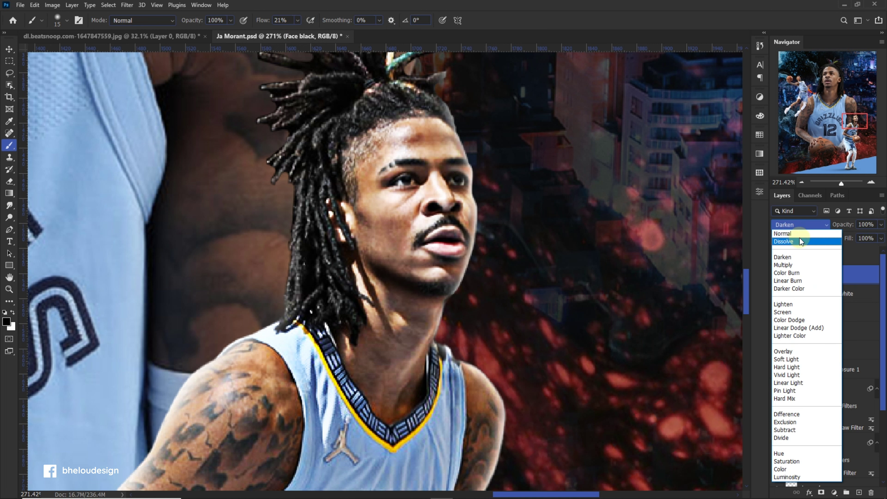
Set Face black to Multiply with 11% brush flow and a size 10 brush
click(793, 265)
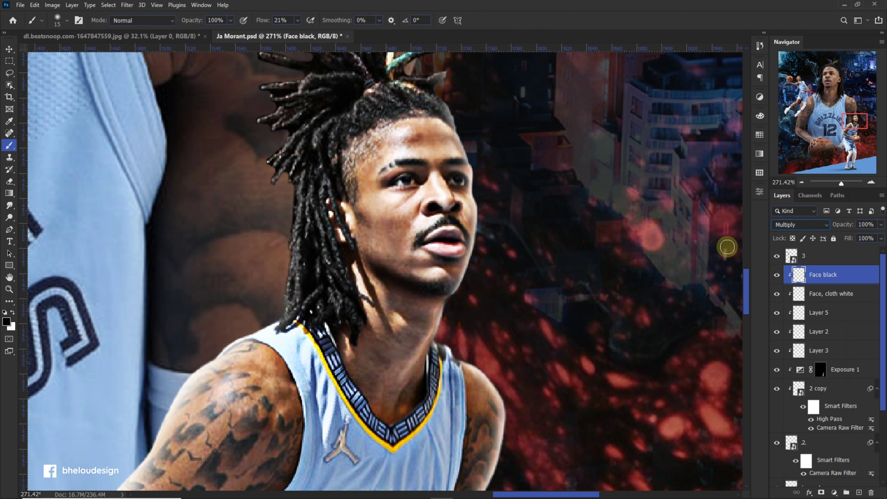
scroll(456, 219, down, 2)
click(297, 20)
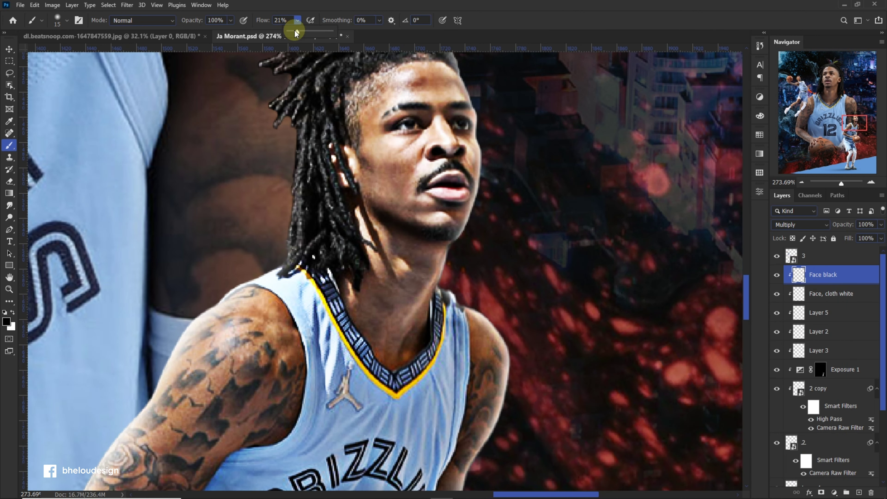
key(bracketright)
scroll(416, 332, down, 1)
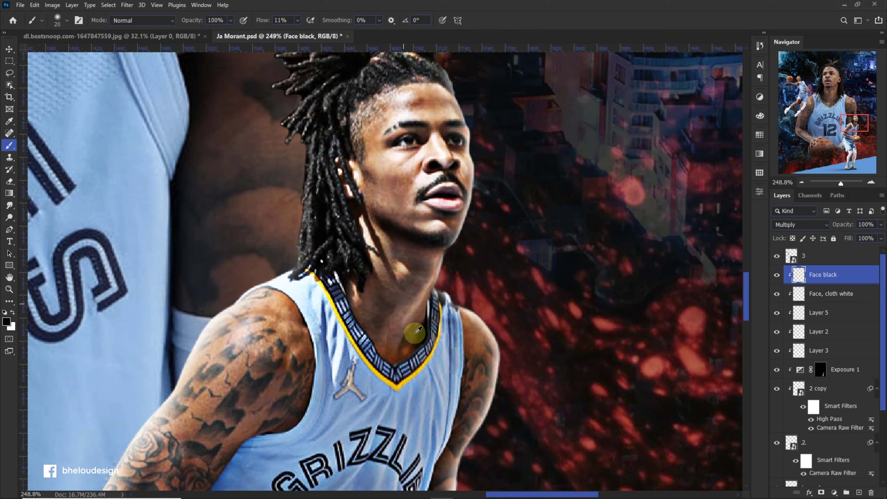
scroll(363, 323, down, 3)
scroll(364, 323, up, 2)
scroll(363, 323, up, 1)
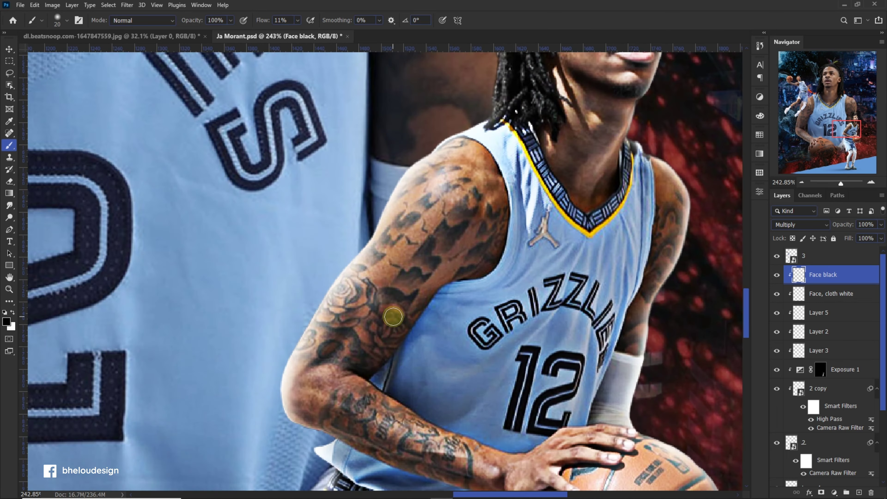
key(bracketleft)
scroll(359, 333, up, 1)
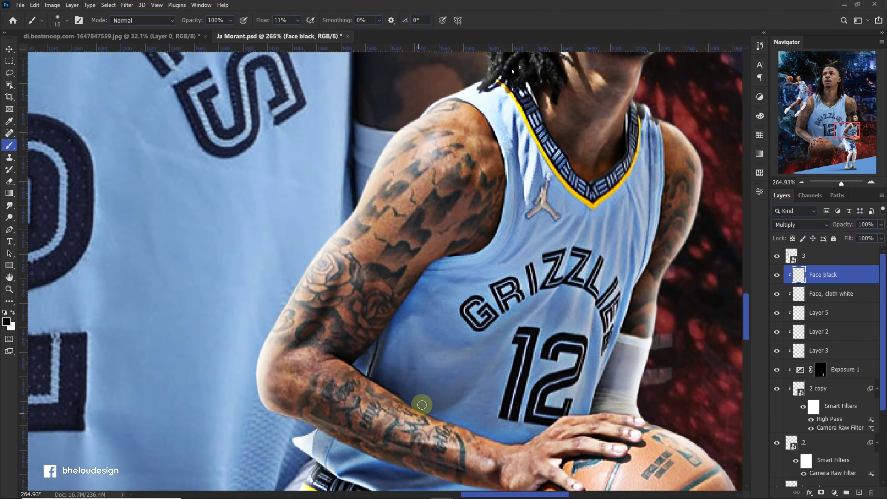
scroll(413, 374, down, 2)
Paint soft dark shading along the player's tattooed forearm
mouse_move(465, 413)
mouse_down()
mouse_move(346, 357)
mouse_move(405, 390)
mouse_move(337, 372)
mouse_move(421, 375)
mouse_up()
scroll(412, 364, down, 1)
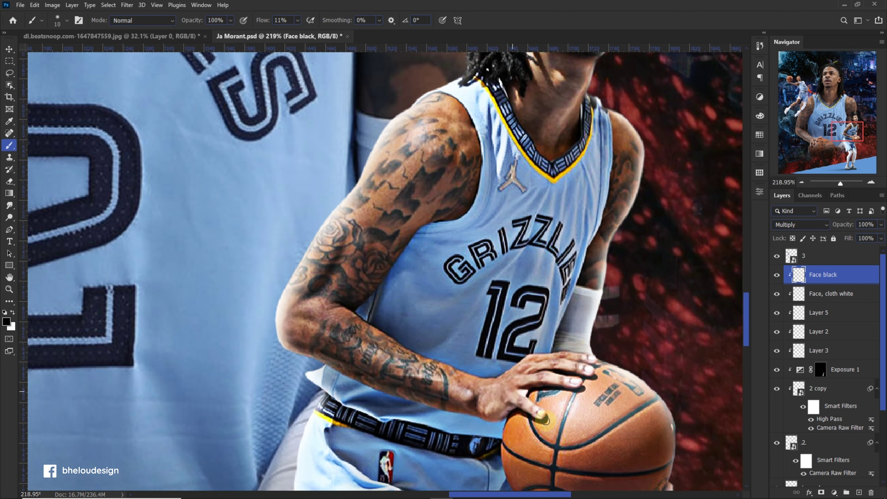
scroll(496, 392, up, 2)
scroll(452, 411, down, 1)
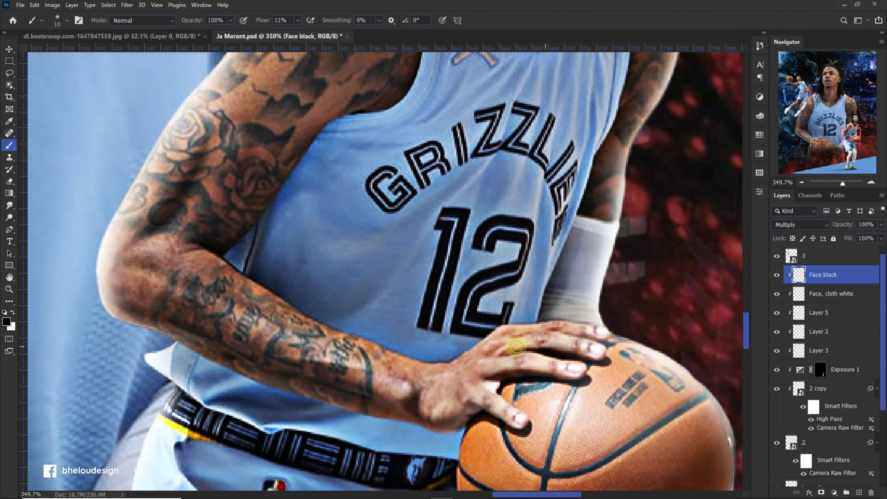
scroll(503, 358, down, 2)
scroll(504, 358, down, 2)
scroll(454, 385, up, 1)
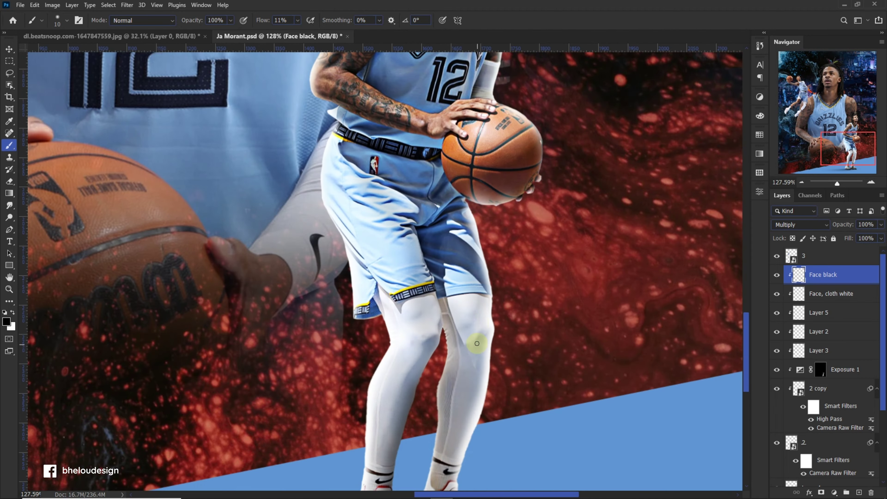
scroll(397, 206, up, 1)
scroll(397, 206, up, 2)
scroll(307, 149, up, 1)
scroll(369, 139, up, 1)
scroll(391, 136, up, 1)
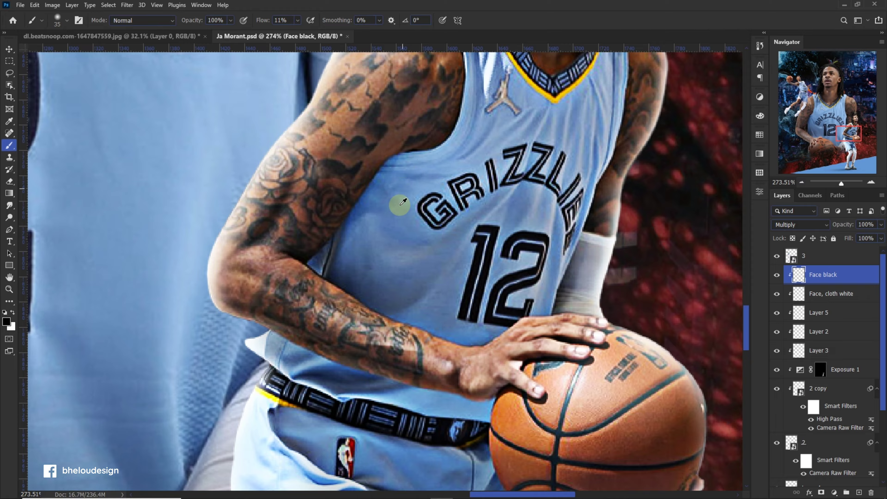
scroll(402, 189, down, 1)
scroll(383, 210, up, 1)
Reduce the brush to size 25 and select the Face, cloth white layer below
key([)
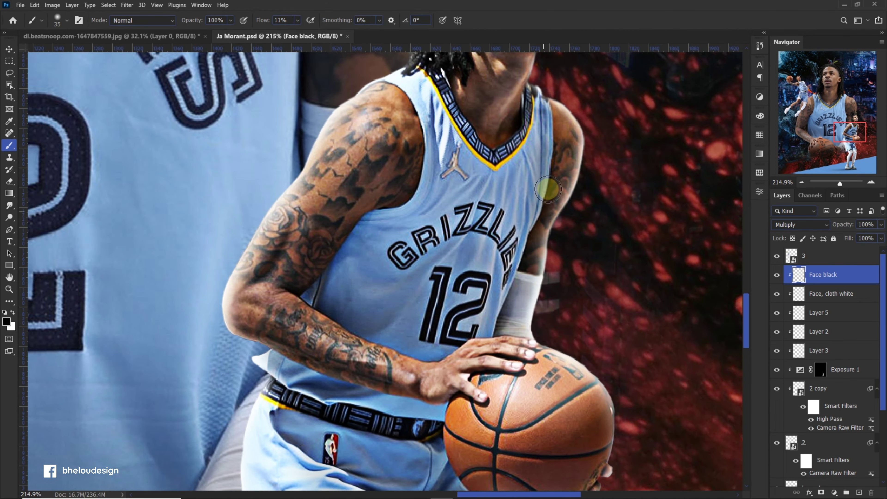
scroll(481, 220, down, 3)
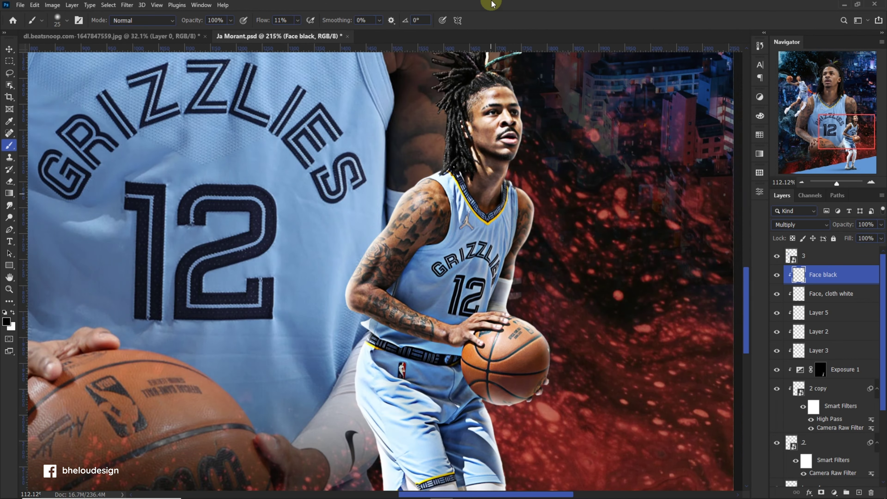
scroll(481, 220, up, 2)
scroll(453, 252, up, 1)
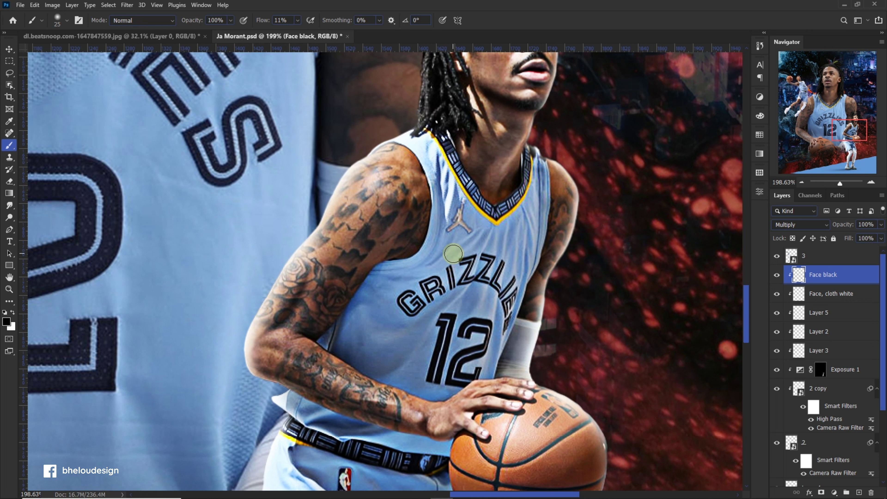
scroll(456, 220, up, 1)
key(alt+[)
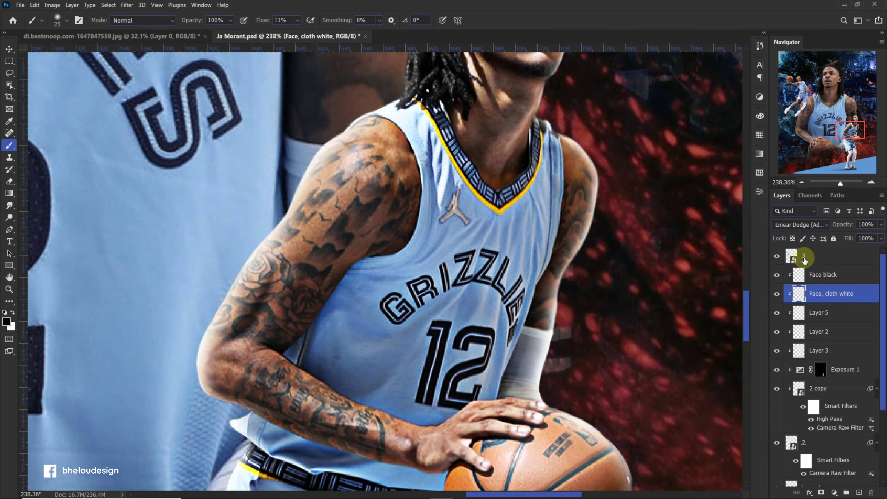
Paint soft white highlights on the shoulder, upper arm and forearm with a size 20 brush
scroll(339, 189, up, 1)
key(x)
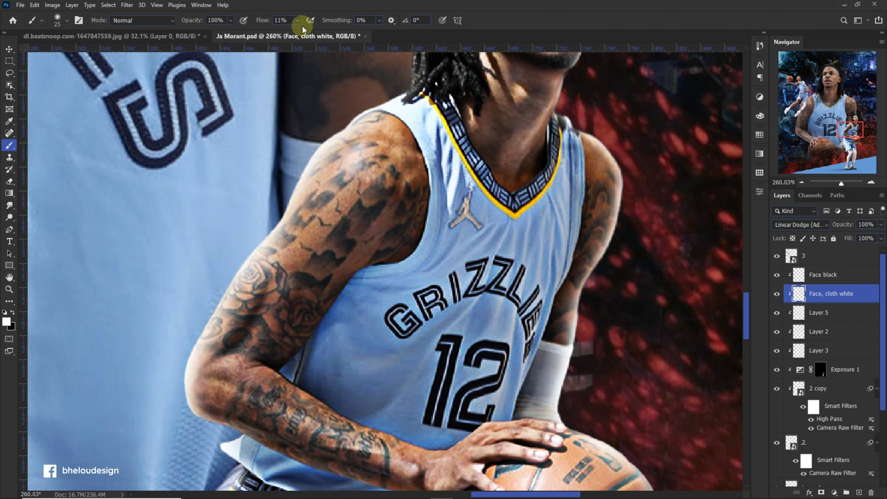
key(bracketleft)
mouse_move(423, 174)
mouse_down()
mouse_move(376, 135)
mouse_move(410, 149)
mouse_up()
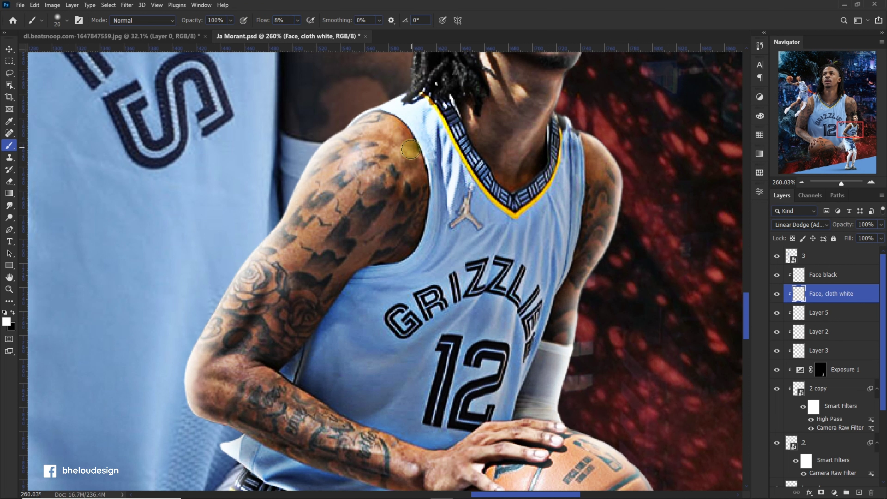
drag(298, 194, 298, 253)
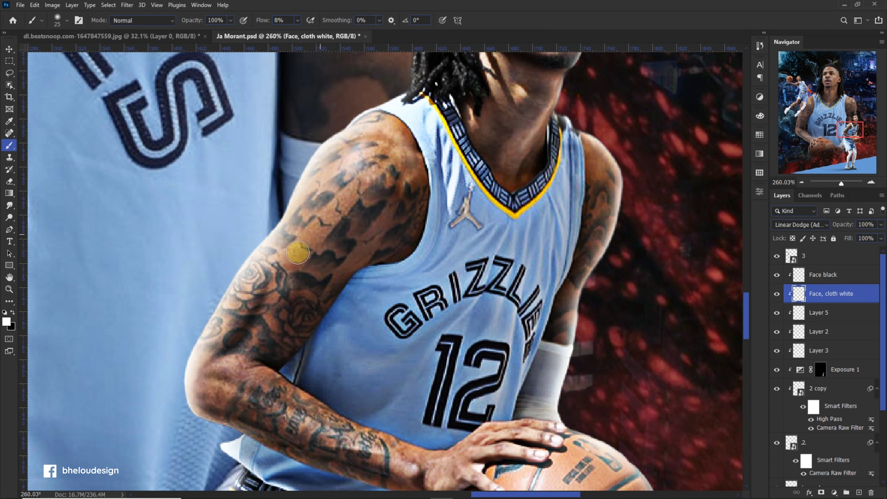
scroll(281, 260, down, 1)
drag(227, 353, 300, 375)
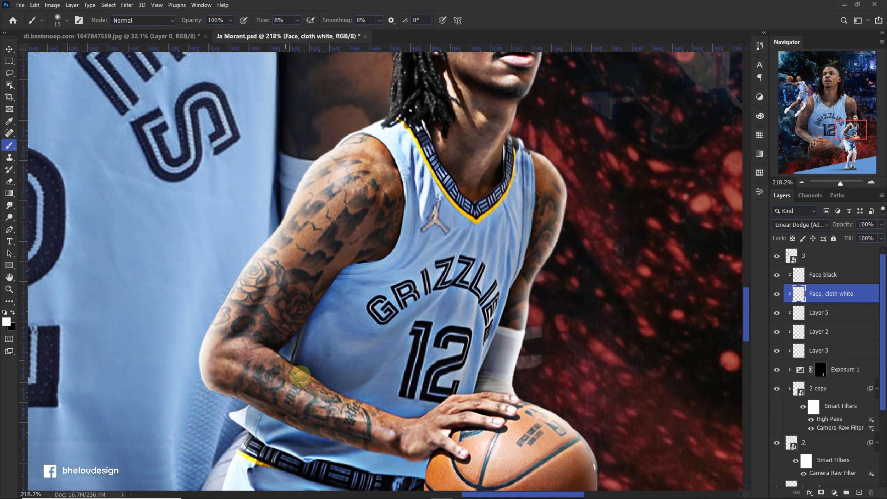
Enlarge the brush to 30 and toggle Layer 5's visibility to compare the highlights
scroll(397, 404, up, 2)
scroll(397, 403, up, 1)
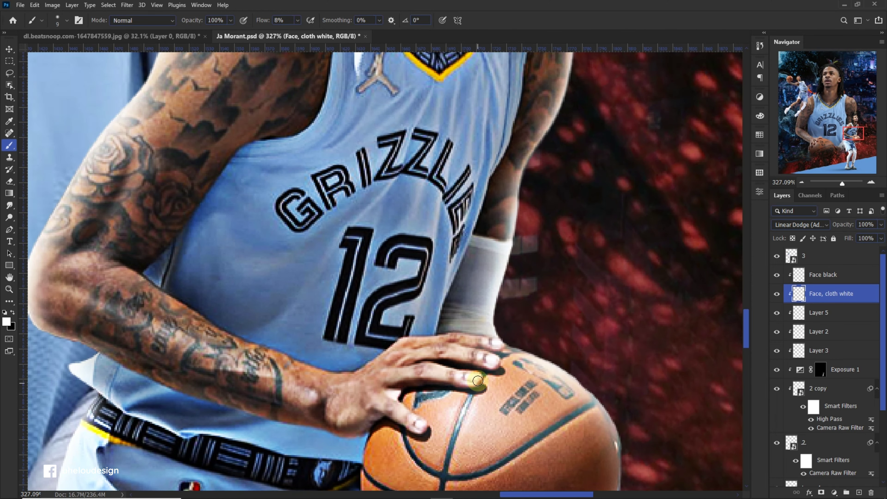
scroll(451, 348, down, 2)
scroll(480, 162, up, 2)
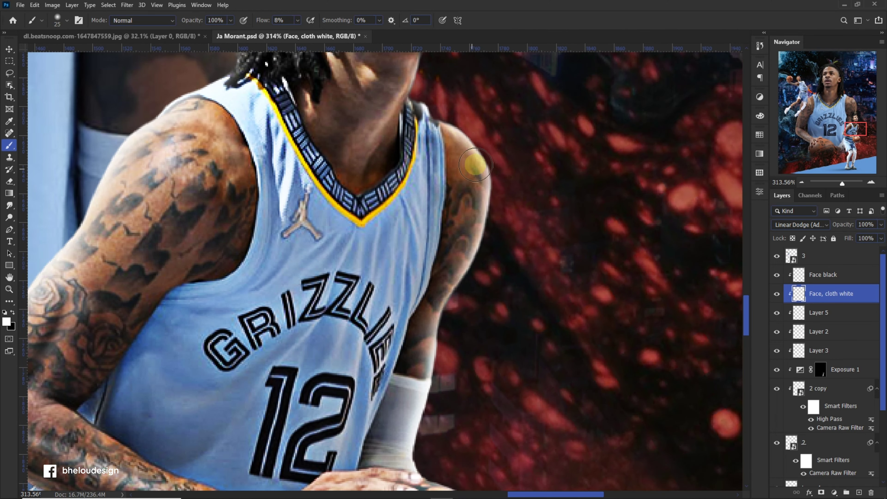
key(bracketright)
scroll(423, 126, up, 2)
scroll(348, 232, down, 2)
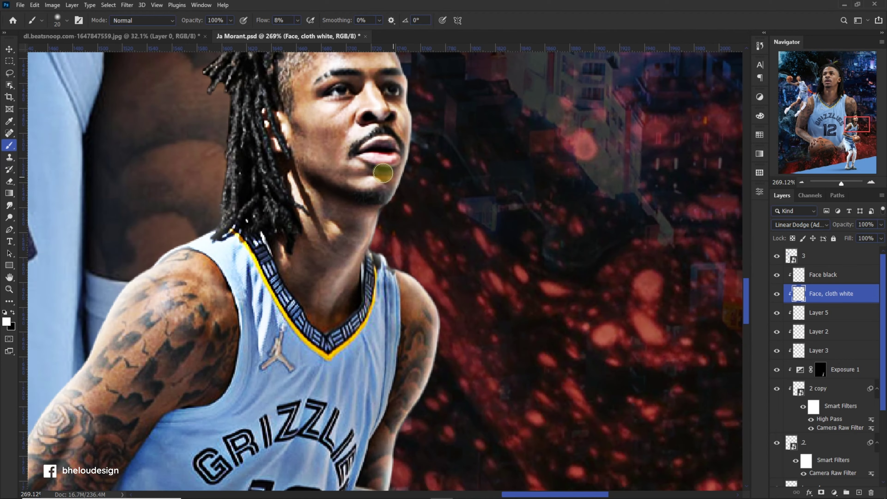
scroll(349, 232, down, 2)
scroll(351, 389, up, 1)
scroll(351, 389, up, 1)
scroll(424, 344, up, 3)
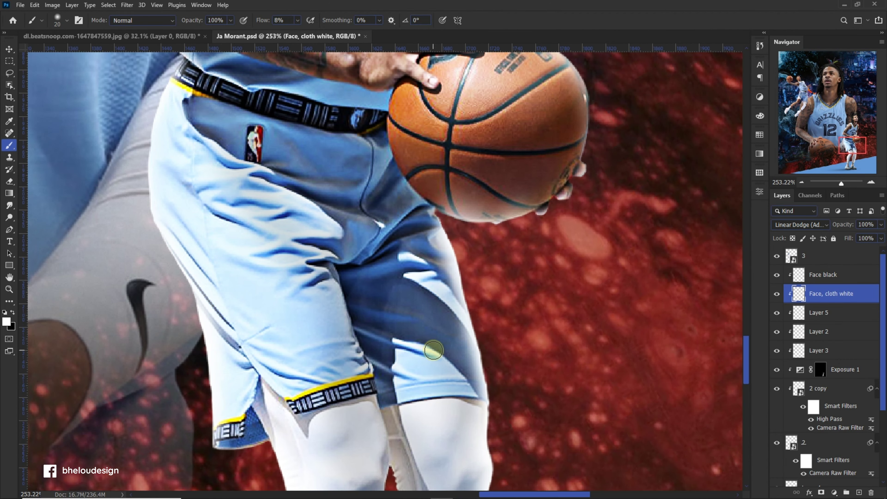
click(814, 316)
scroll(594, 297, down, 5)
click(777, 312)
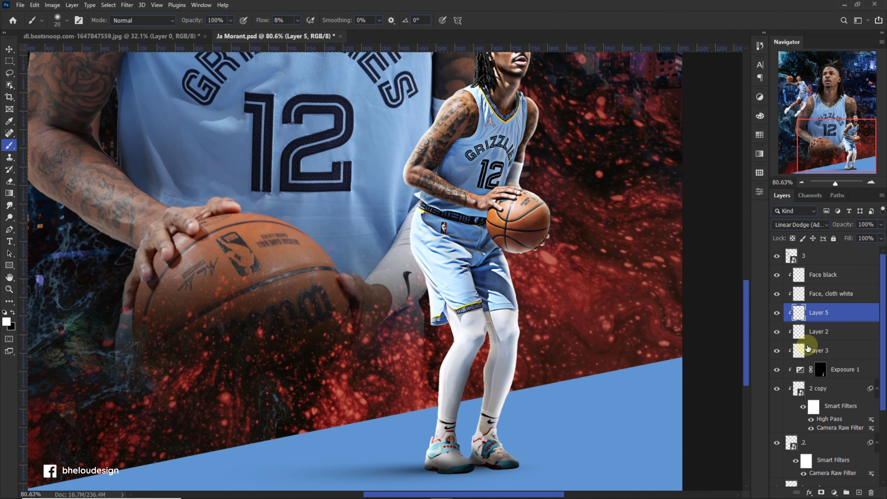
click(787, 351)
scroll(489, 253, up, 5)
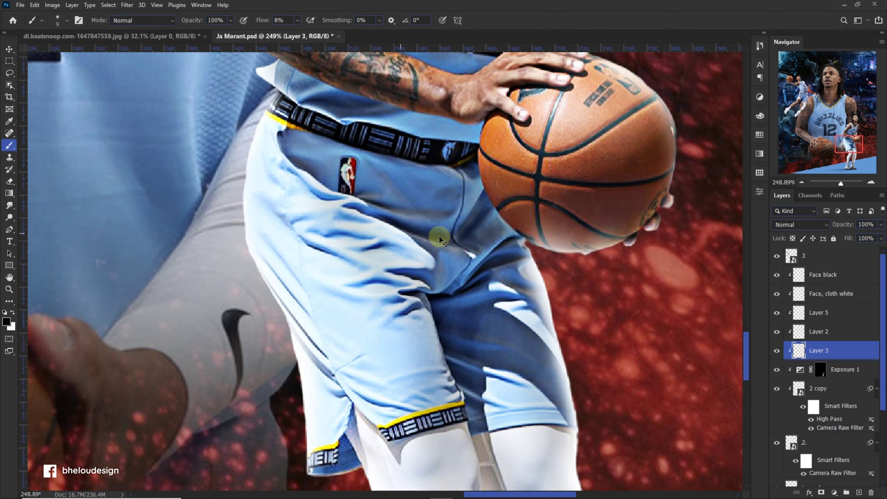
scroll(429, 240, down, 5)
scroll(372, 171, up, 5)
Inspect the close-up highlights on Face, cloth white, then make Face black active
click(830, 297)
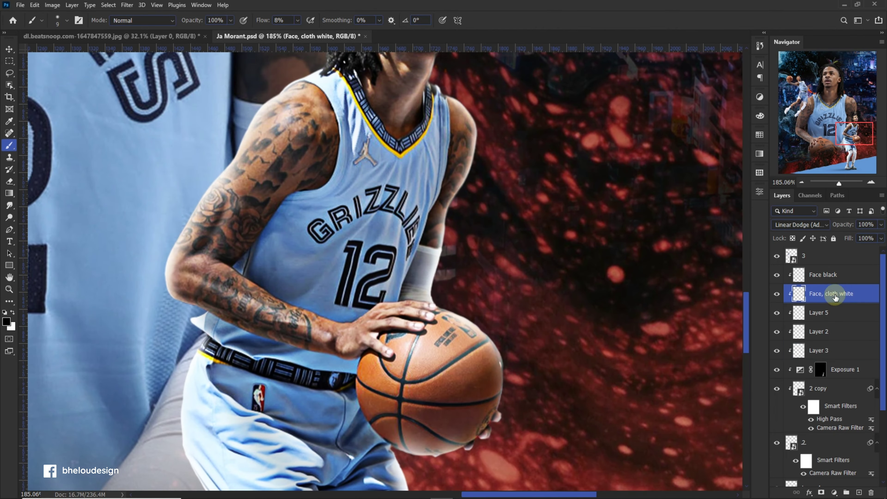
scroll(424, 183, up, 3)
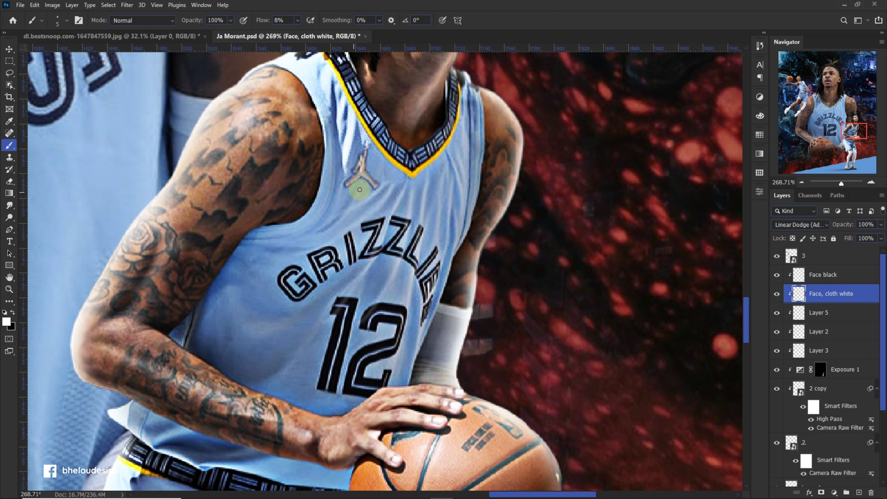
scroll(436, 229, down, 8)
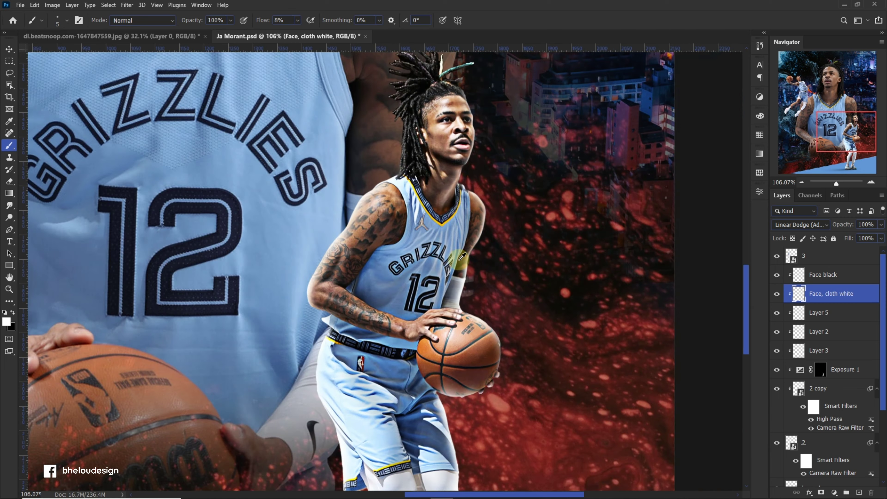
scroll(426, 247, up, 6)
scroll(386, 295, down, 8)
scroll(456, 375, up, 8)
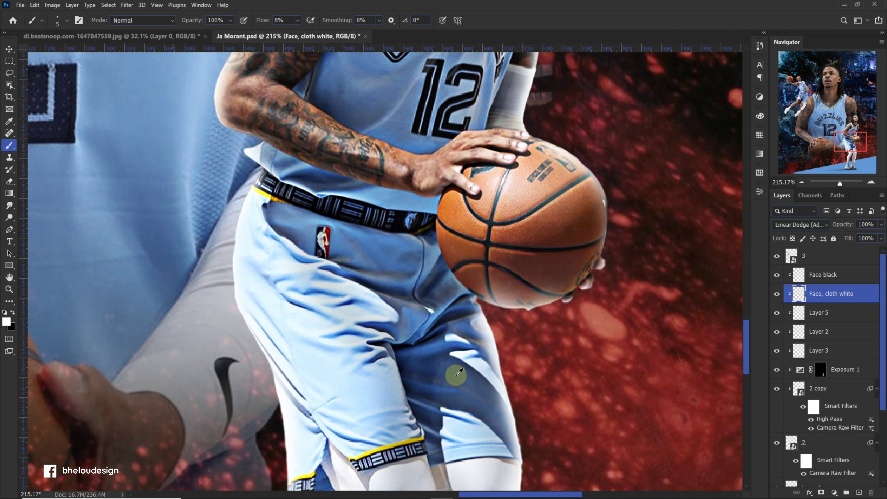
scroll(452, 437, down, 2)
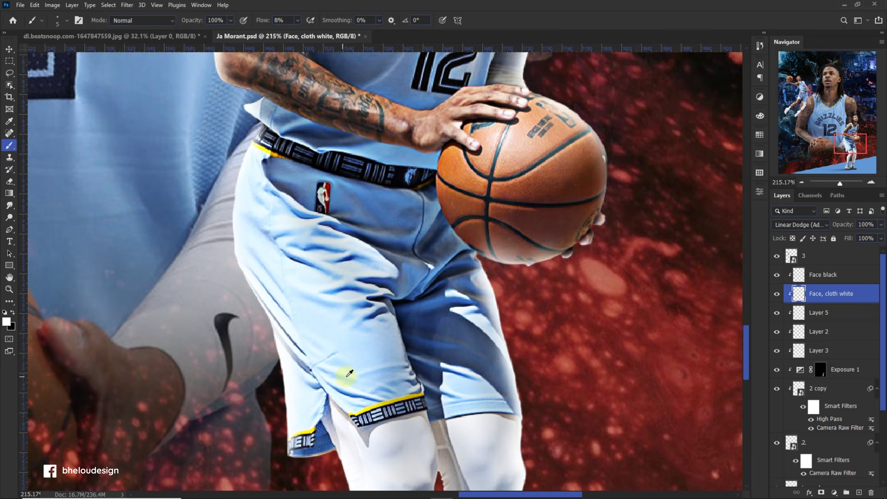
scroll(377, 314, up, 2)
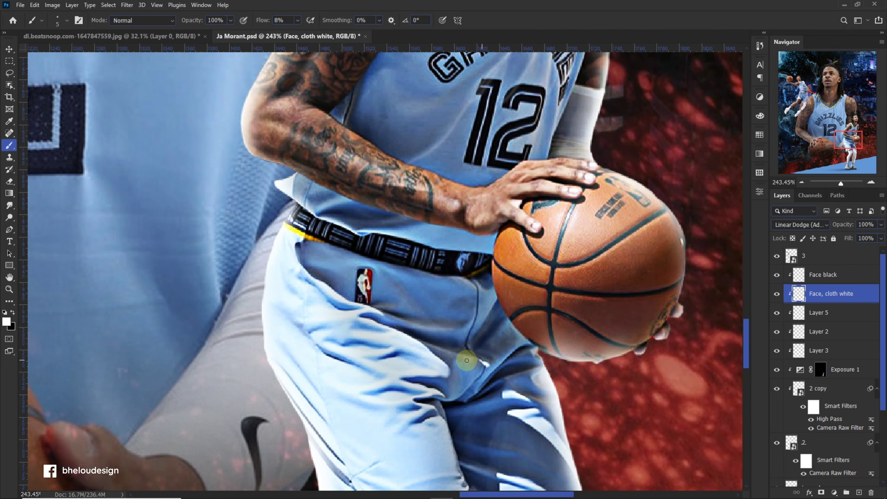
drag(467, 360, 455, 350)
scroll(418, 321, down, 5)
scroll(402, 311, up, 1)
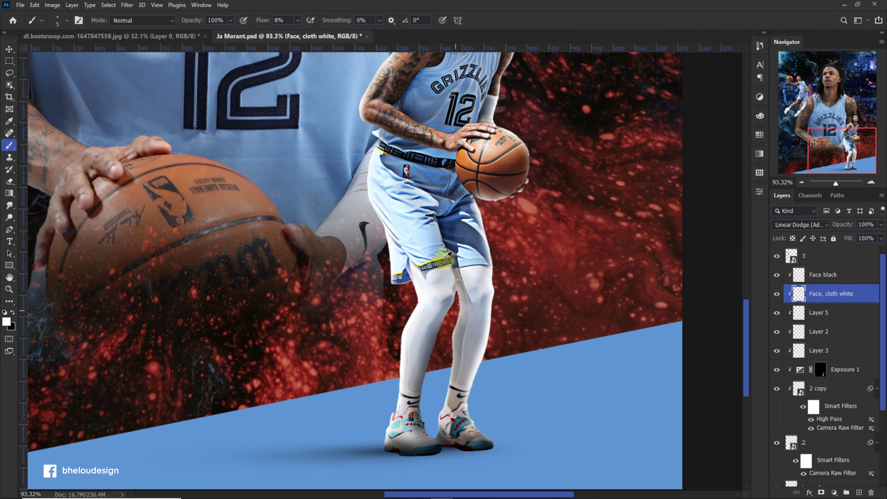
scroll(391, 305, up, 2)
scroll(380, 300, up, 2)
scroll(347, 274, up, 2)
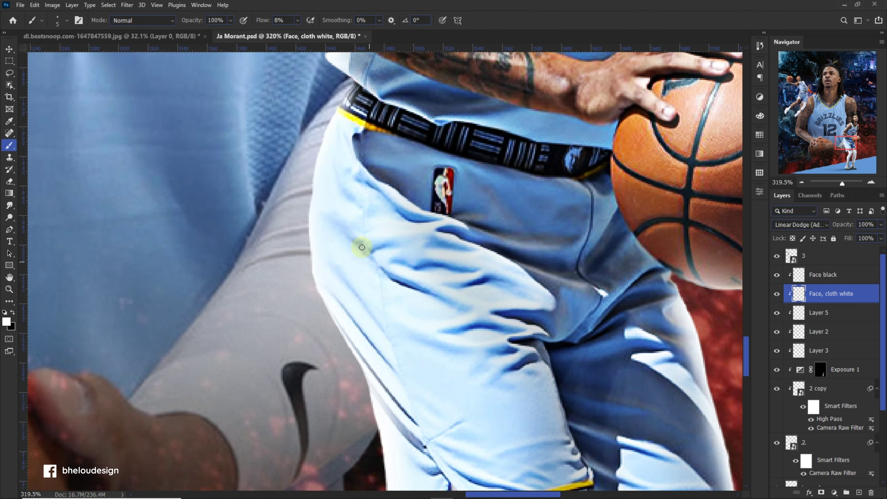
scroll(347, 274, down, 5)
scroll(347, 274, up, 3)
click(824, 279)
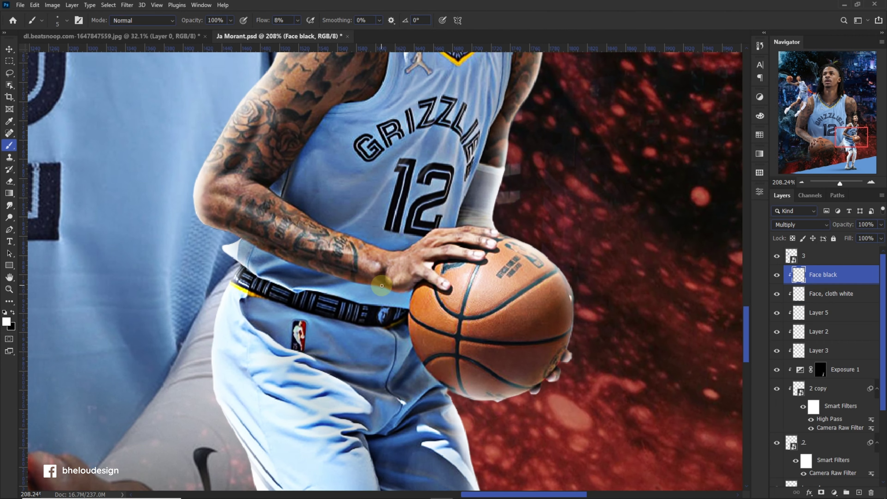
Paint faint dark shading over the smaller player's forearm on Face black
mouse_move(394, 291)
mouse_down()
mouse_move(312, 279)
mouse_move(398, 286)
mouse_move(391, 301)
mouse_move(298, 258)
mouse_up()
scroll(298, 258, down, 4)
scroll(395, 301, up, 2)
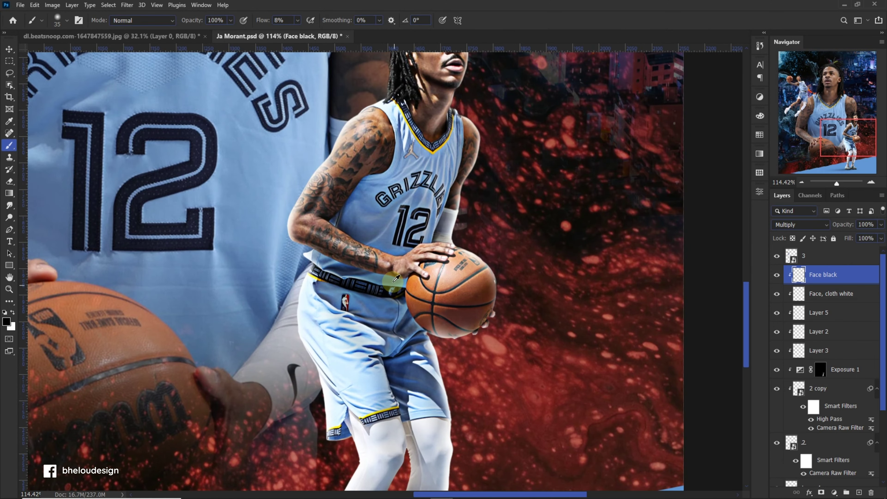
scroll(395, 285, down, 3)
scroll(437, 312, up, 3)
scroll(412, 297, up, 2)
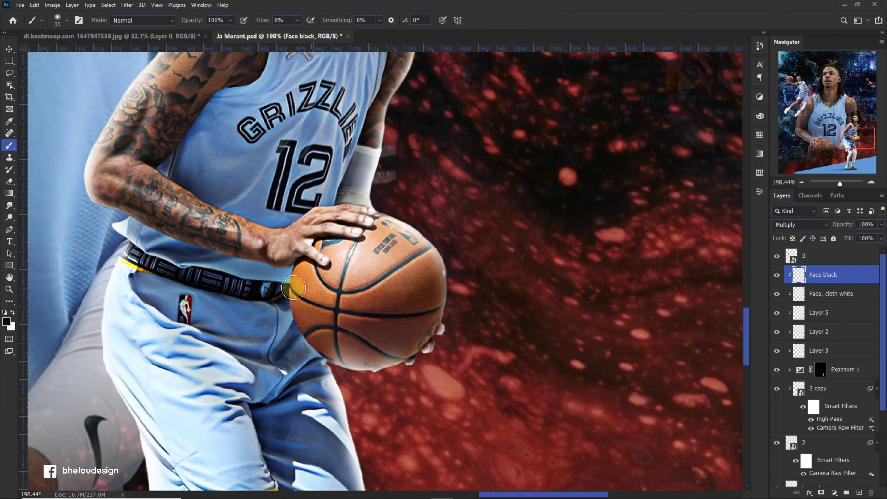
scroll(430, 307, down, 2)
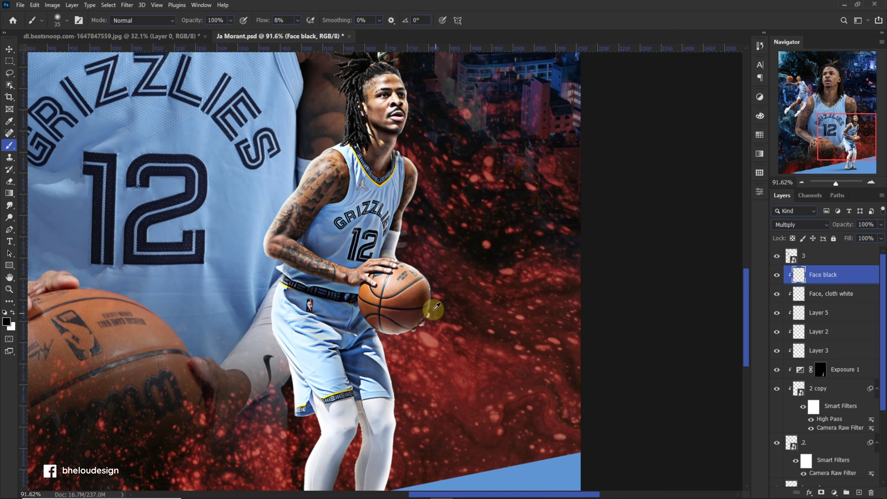
scroll(434, 315, down, 2)
scroll(412, 404, up, 1)
scroll(413, 403, up, 1)
Delete the old shoe shadow Layer 4, leaving an empty Layer 6, and return to the brush
key(v)
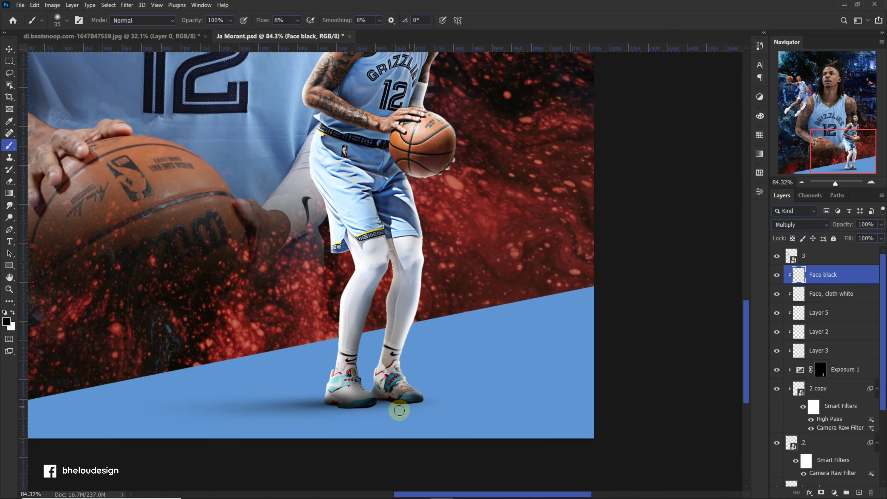
click(380, 402)
scroll(772, 386, down, 3)
click(777, 383)
key(Delete)
click(859, 493)
key(b)
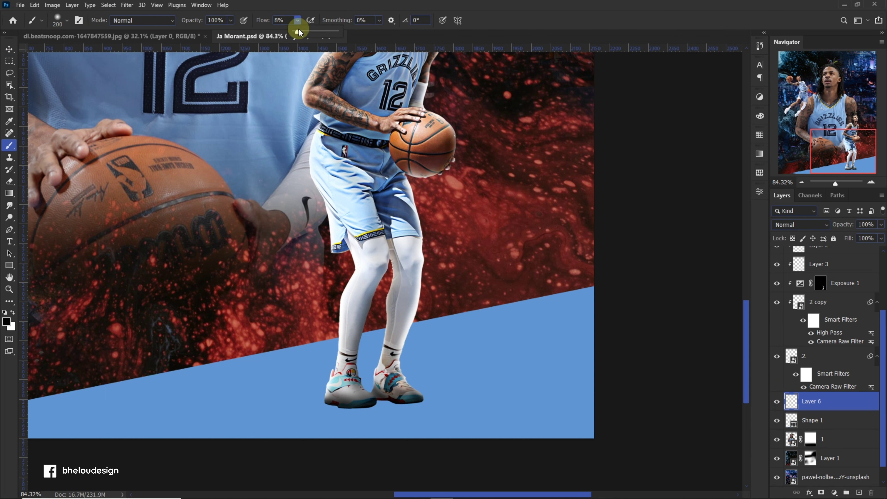
Paint a large soft black dot and squash it flat under the shoes
click(525, 349)
key(ctrl+t)
mouse_move(525, 285)
mouse_down()
mouse_move(515, 395)
mouse_move(346, 420)
mouse_up()
key(Return)
key(b)
scroll(346, 416, down, 5)
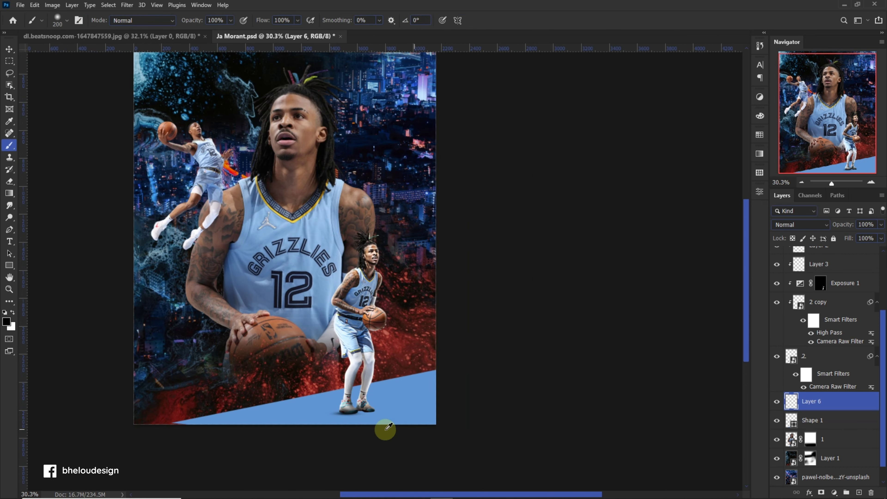
scroll(386, 426, up, 6)
Duplicate the shadow as Layer 6 copy and shift it right under the other shoe
key(ctrl+j)
key(ctrl+t)
drag(402, 430, 448, 434)
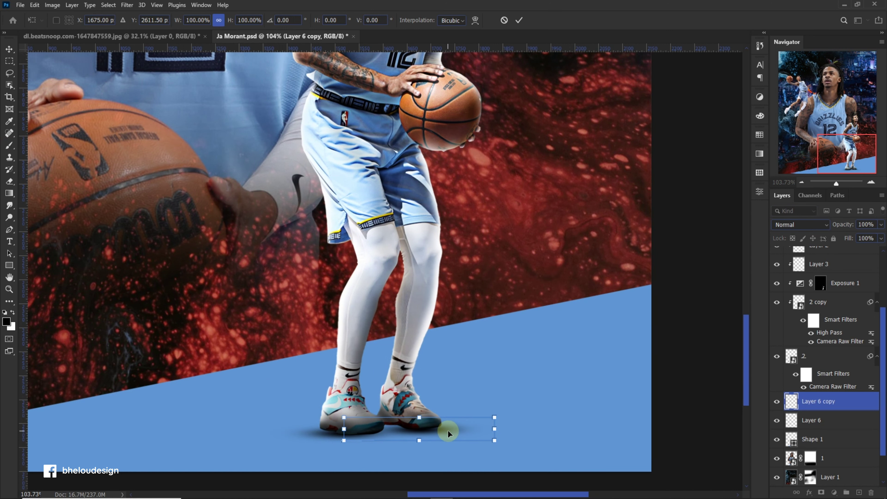
key(Return)
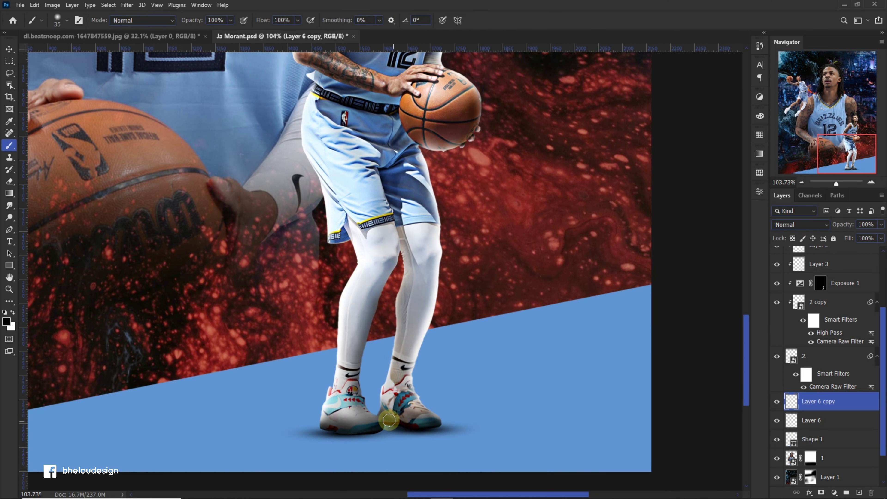
scroll(389, 421, down, 2)
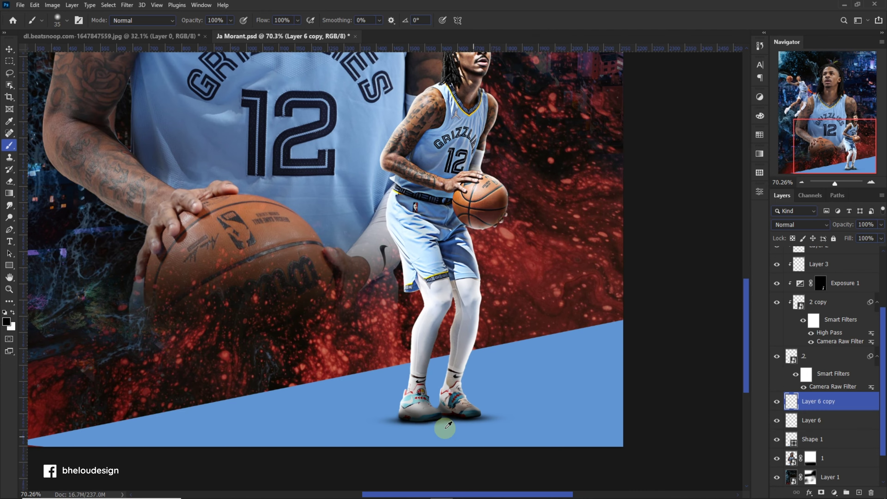
scroll(474, 436, down, 3)
key(v)
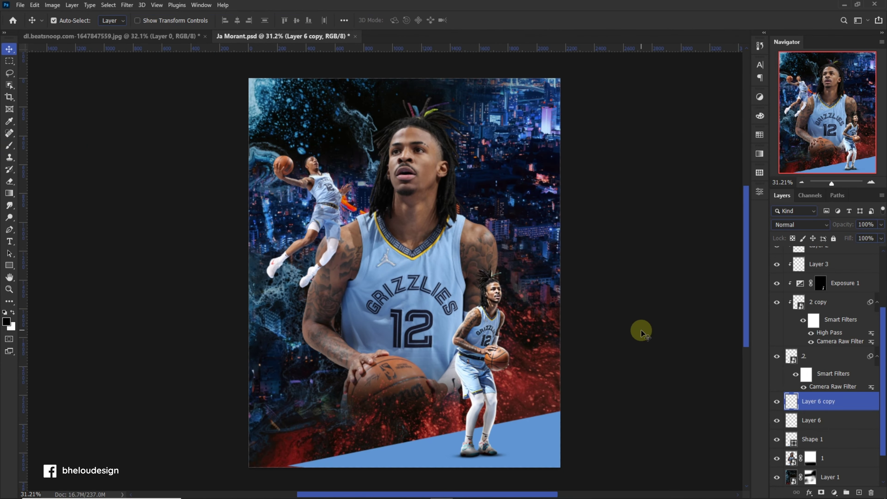
scroll(642, 333, up, 3)
Duplicate portrait layer 1 and clip the copy to the original
click(352, 307)
scroll(383, 359, down, 2)
scroll(382, 358, down, 1)
scroll(846, 383, down, 2)
key(ctrl+j)
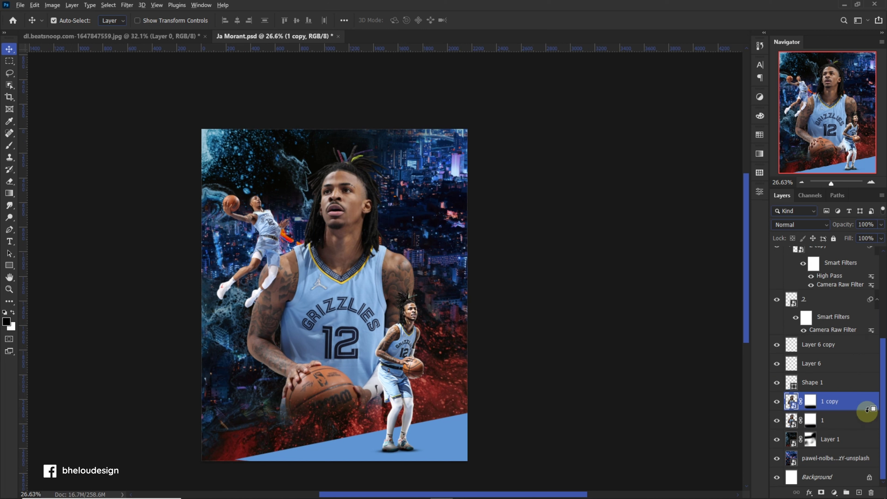
alt+click(867, 409)
key(ctrl+alt+g)
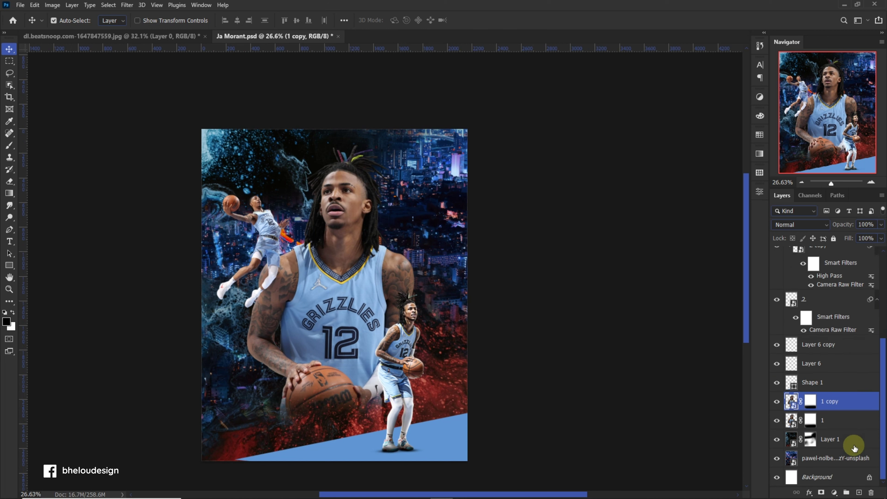
alt+click(873, 408)
scroll(382, 185, up, 3)
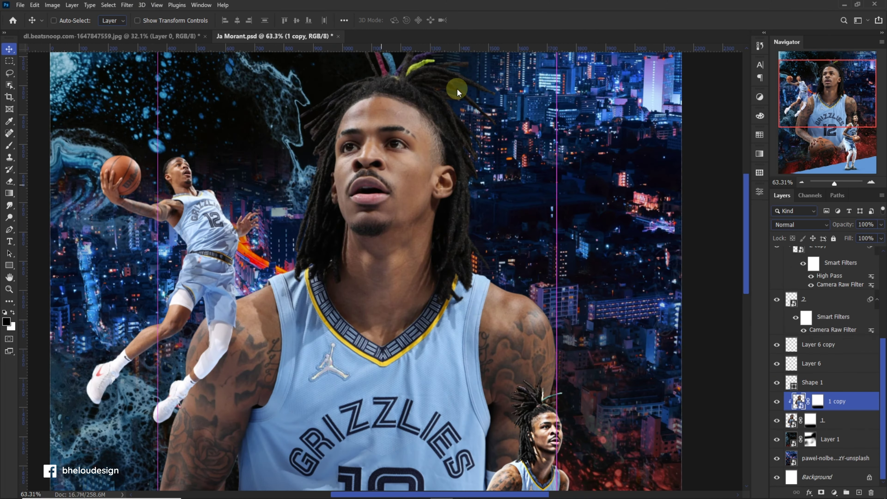
Boost the copy's contrast and texture with Camera Raw (Whites +44, Texture +36)
key(ctrl+shift+a)
mouse_move(786, 246)
mouse_down()
mouse_move(809, 246)
mouse_move(780, 278)
mouse_move(821, 289)
mouse_move(807, 289)
mouse_up()
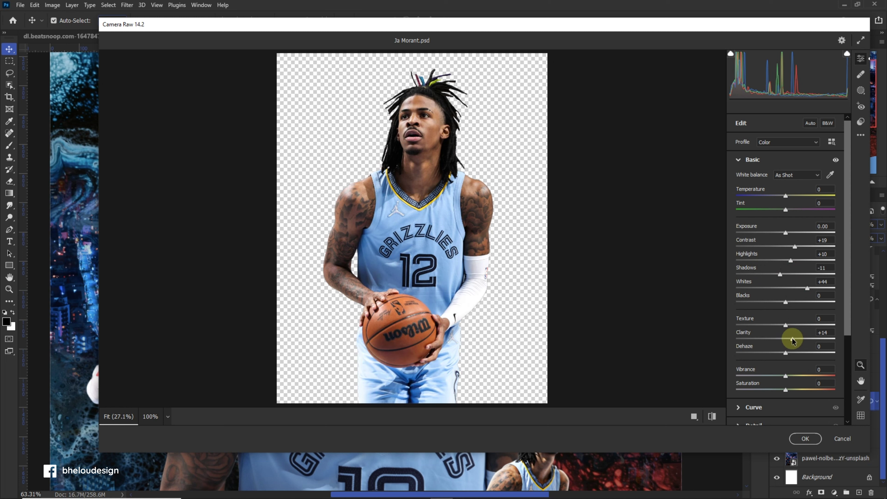
mouse_move(787, 325)
mouse_down()
mouse_move(820, 324)
mouse_move(791, 339)
mouse_move(774, 376)
mouse_up()
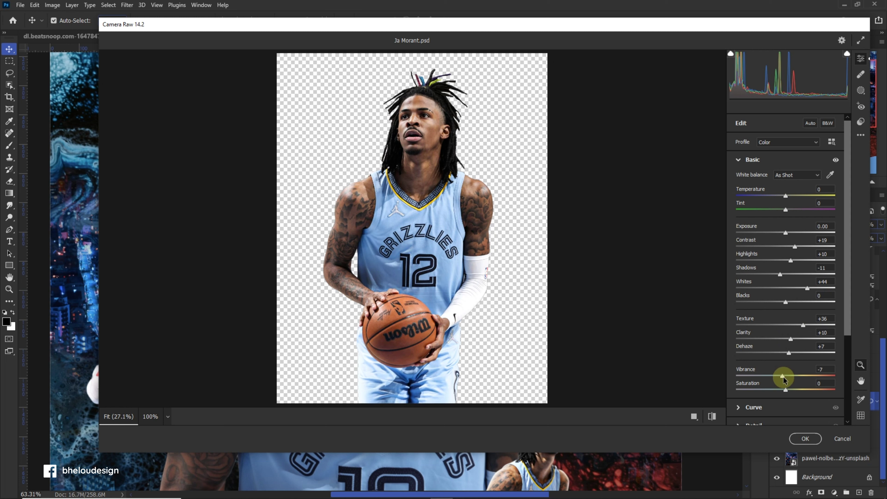
click(805, 438)
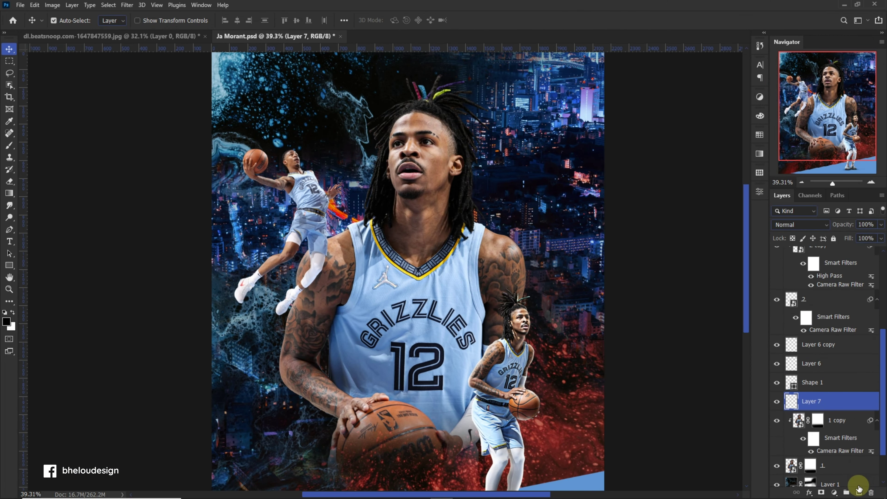
Add an Exposure 2 adjustment darkened to -0.44, invert its mask, and enlarge the brush
click(834, 493)
click(852, 382)
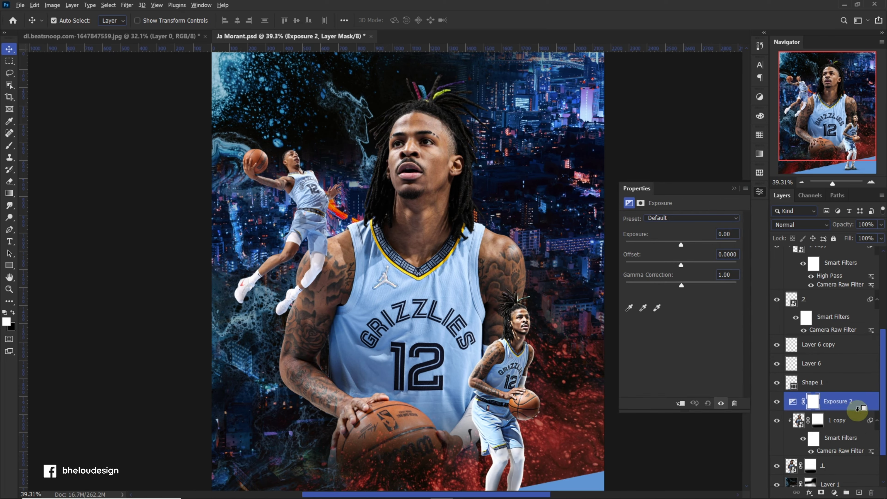
drag(681, 242, 673, 245)
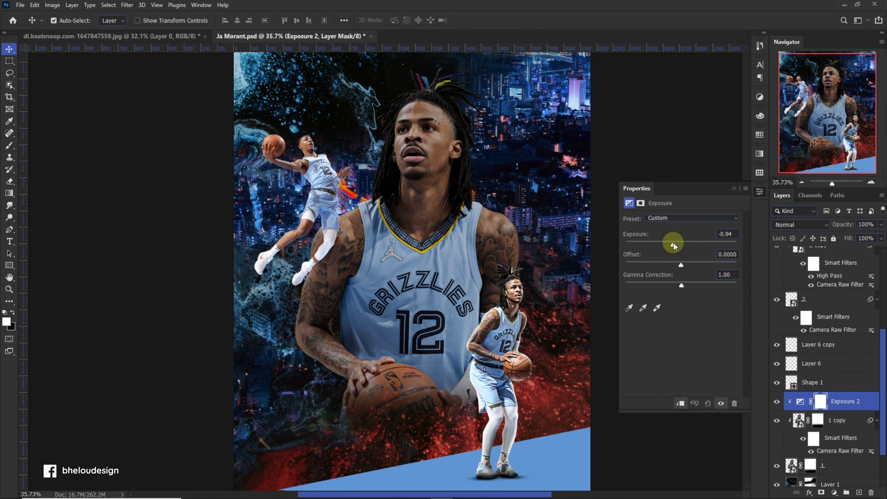
key(ctrl+i)
key(b)
scroll(409, 419, up, 3)
scroll(410, 418, down, 1)
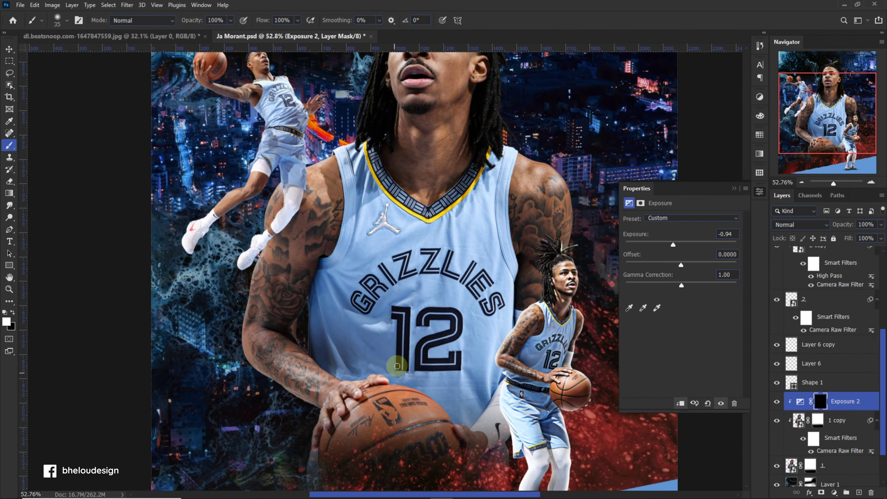
key(bracketright)
scroll(409, 419, up, 1)
scroll(827, 422, down, 2)
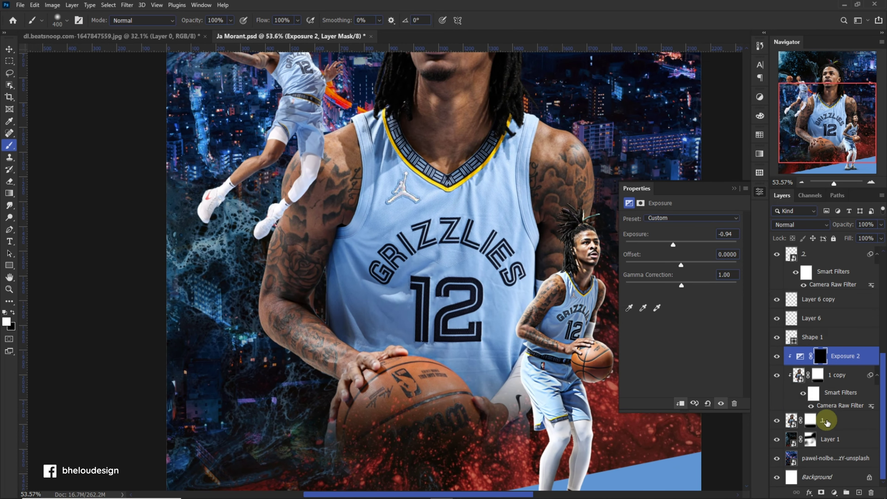
Try moving Exposure 2 below layer 1, then undo the move
click(838, 380)
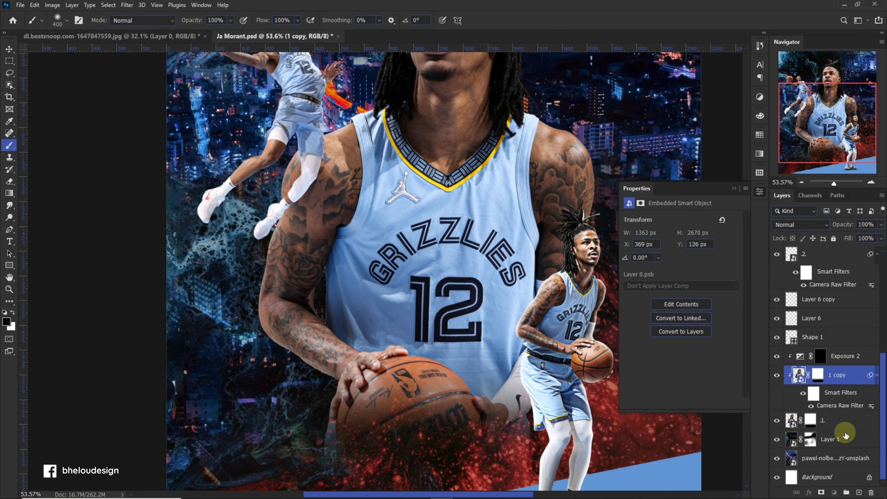
drag(845, 356, 851, 458)
key(ctrl+z)
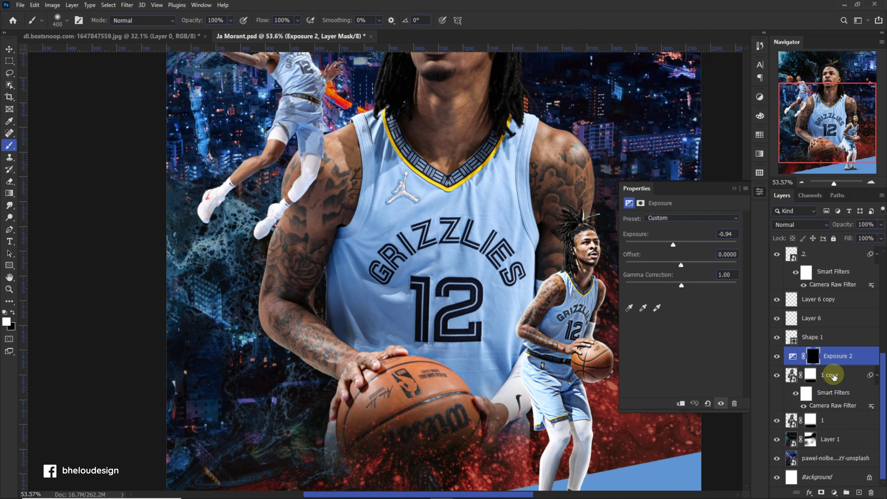
scroll(435, 366, down, 2)
click(810, 374)
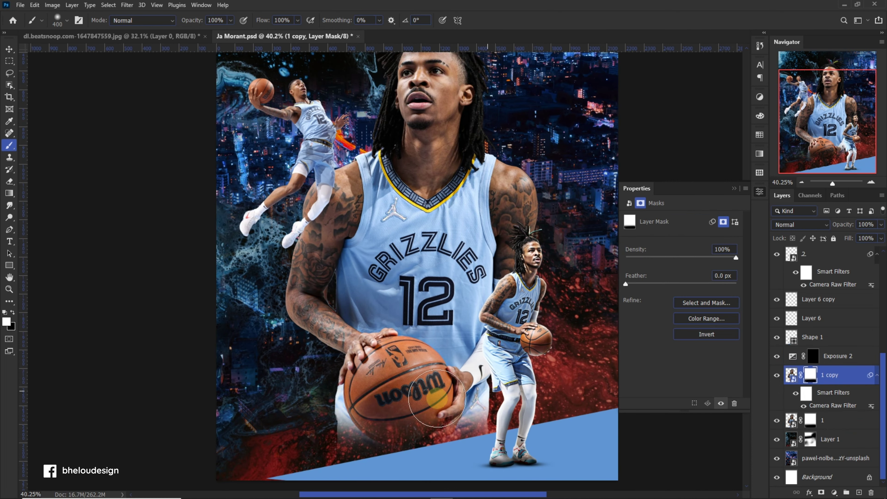
scroll(384, 366, up, 2)
scroll(384, 366, down, 2)
Clip Exposure 2 to the 1 copy portrait layer and reselect the adjustment
click(845, 356)
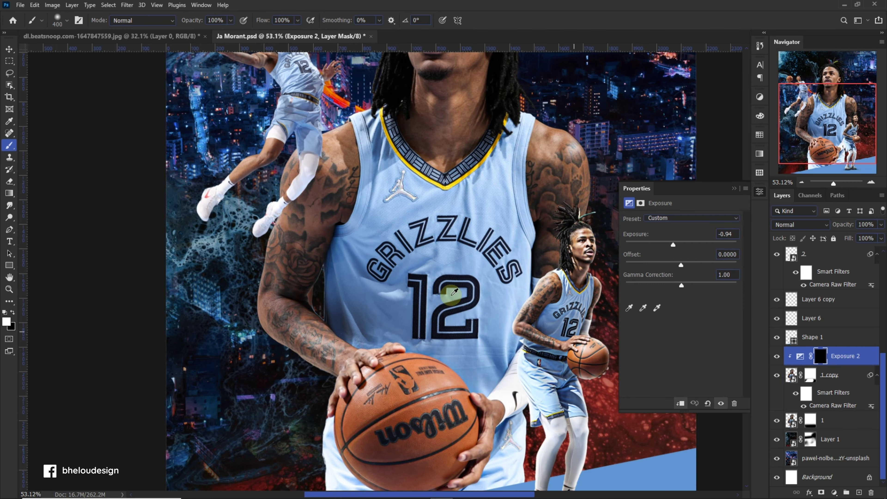
key(ctrl+alt+g)
scroll(616, 373, down, 1)
click(811, 375)
scroll(461, 209, up, 2)
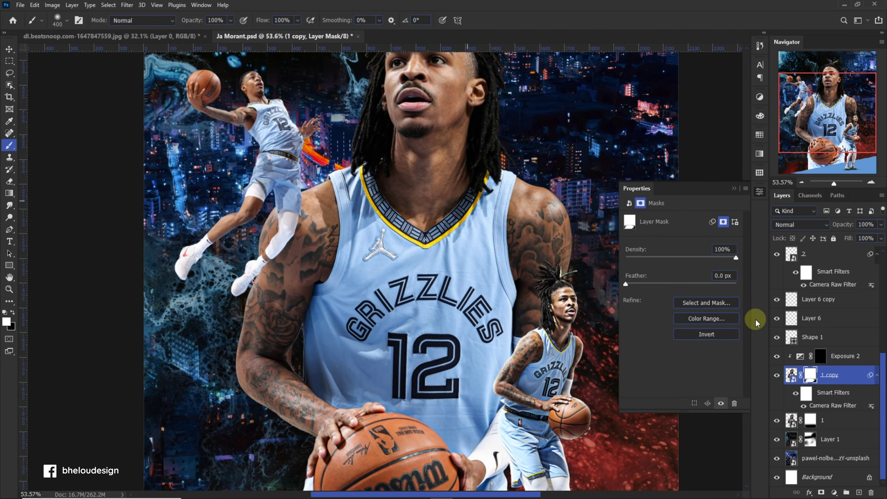
click(845, 355)
scroll(446, 391, down, 1)
Paint a trial darkening stroke on the player's left arm with a smaller brush, then undo it
key(bracketleft)
key(bracketleft)
key(bracketleft)
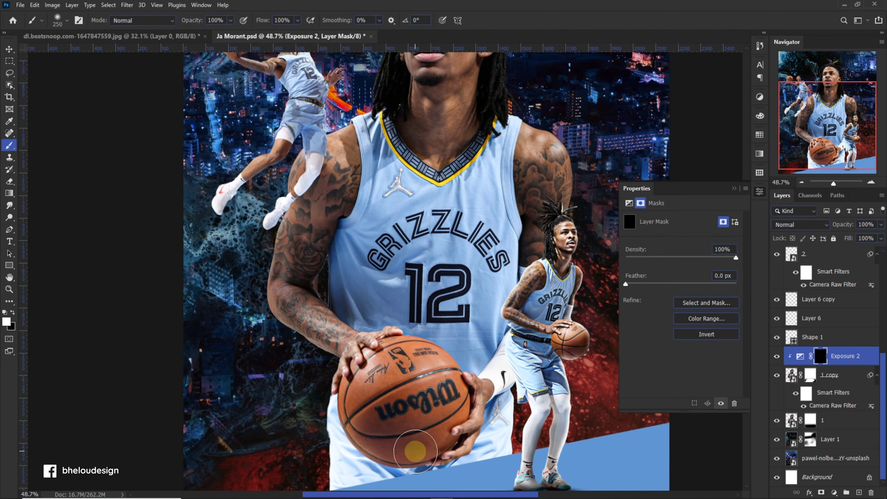
drag(346, 217, 363, 315)
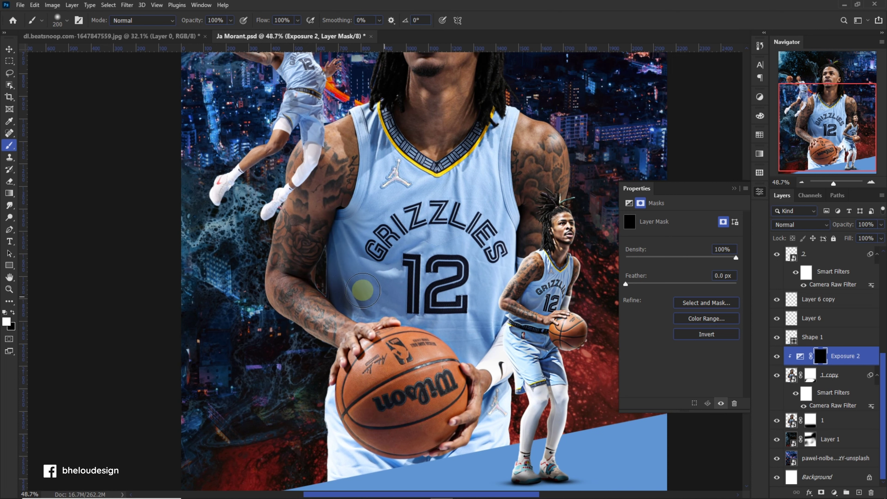
key(x)
key(ctrl+z)
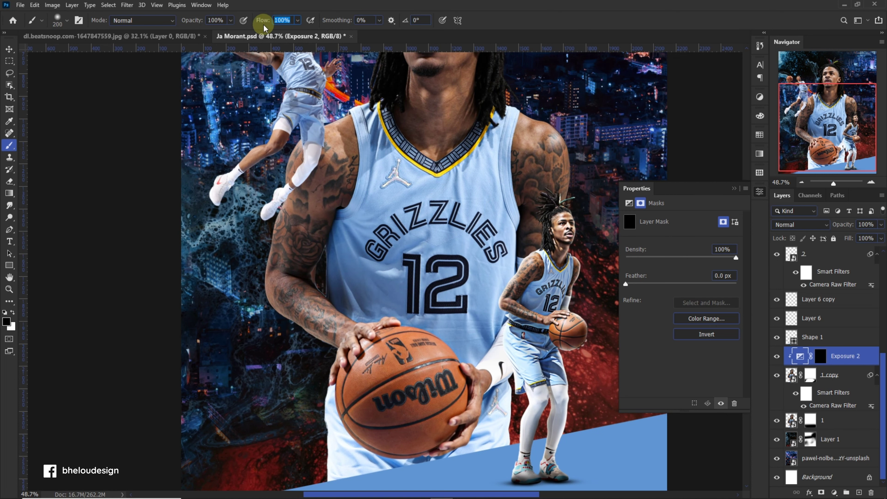
text(70)
Paint white on the Exposure 2 mask around the ball and shorts at 100% flow
scroll(385, 223, down, 1)
click(800, 356)
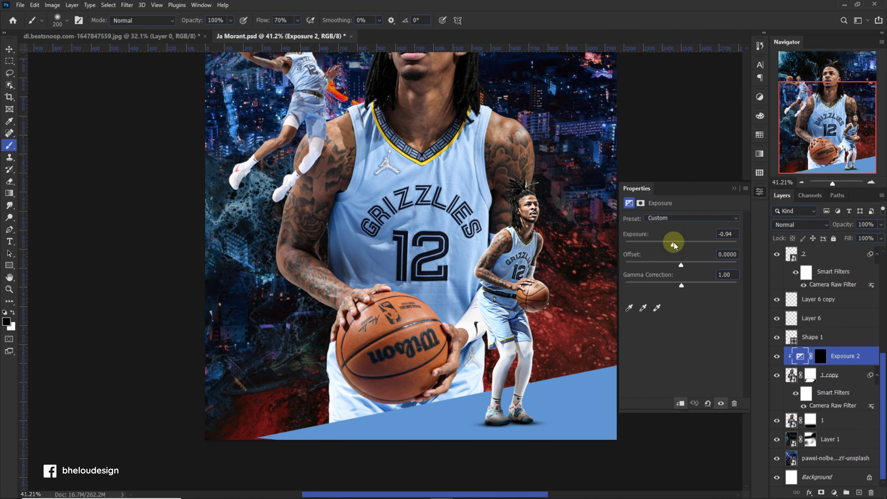
click(820, 356)
scroll(350, 402, up, 1)
key(x)
drag(315, 308, 348, 394)
key(shift+0)
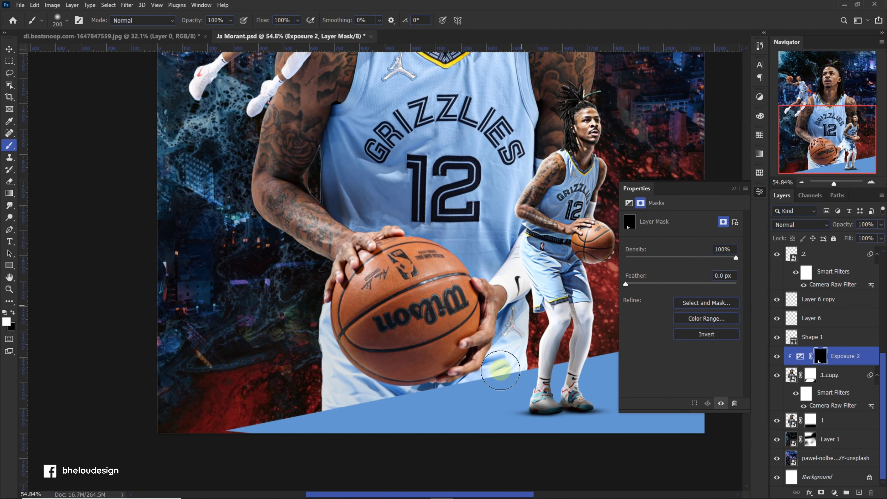
drag(485, 366, 520, 360)
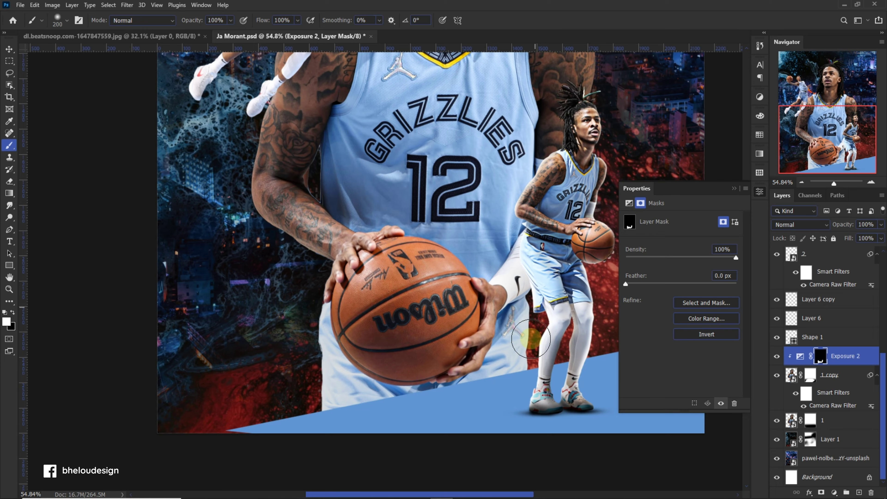
scroll(447, 295, down, 2)
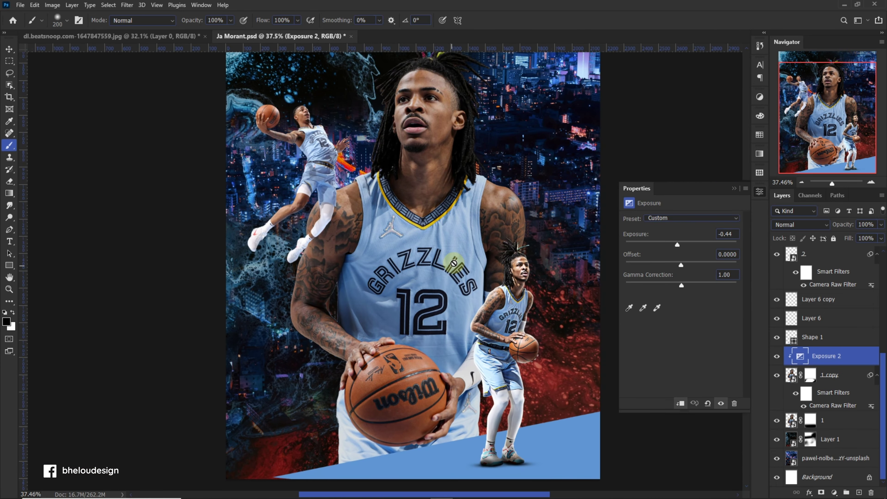
Add another Exposure adjustment clipped to 1 copy, darkened to about -0.39
key(alt+bracketleft)
scroll(472, 277, down, 2)
click(834, 492)
click(824, 376)
mouse_move(681, 245)
mouse_down()
mouse_move(670, 250)
mouse_move(676, 248)
mouse_up()
Paint a long black stroke on the new exposure mask with a smaller brush
scroll(392, 329, up, 1)
click(820, 375)
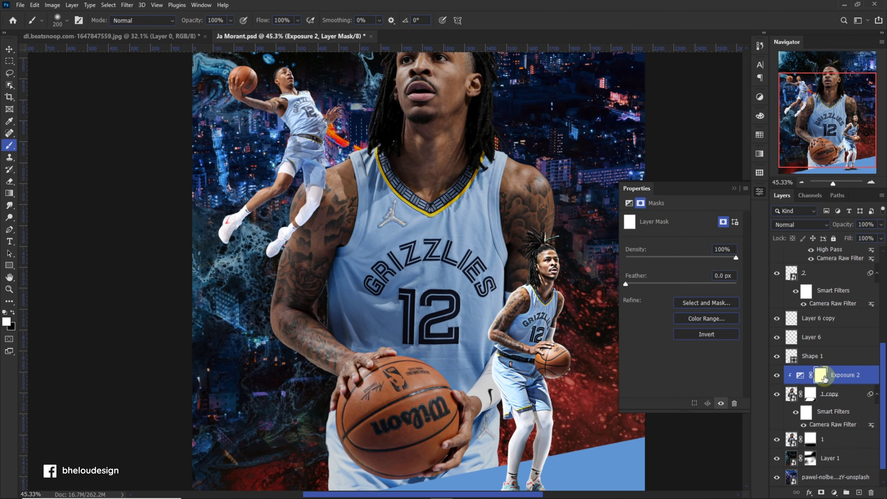
scroll(386, 182, up, 1)
scroll(344, 220, up, 1)
scroll(344, 220, down, 2)
key(bracketleft)
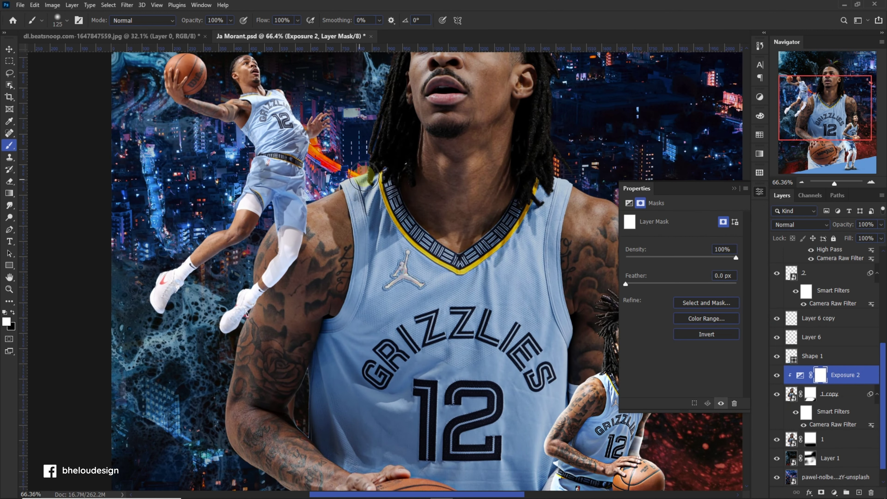
key(x)
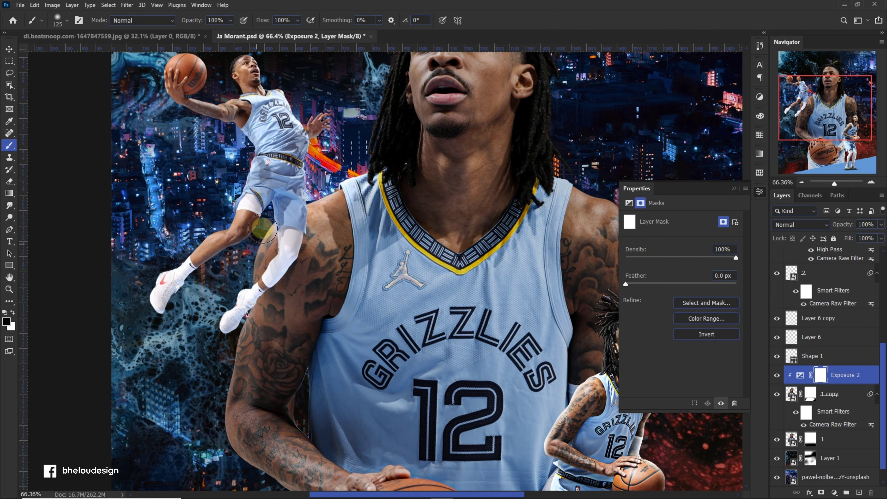
drag(262, 229, 208, 412)
With an even smaller brush, paint a highlight across the ball
scroll(258, 364, down, 5)
key(bracketleft)
key(bracketleft)
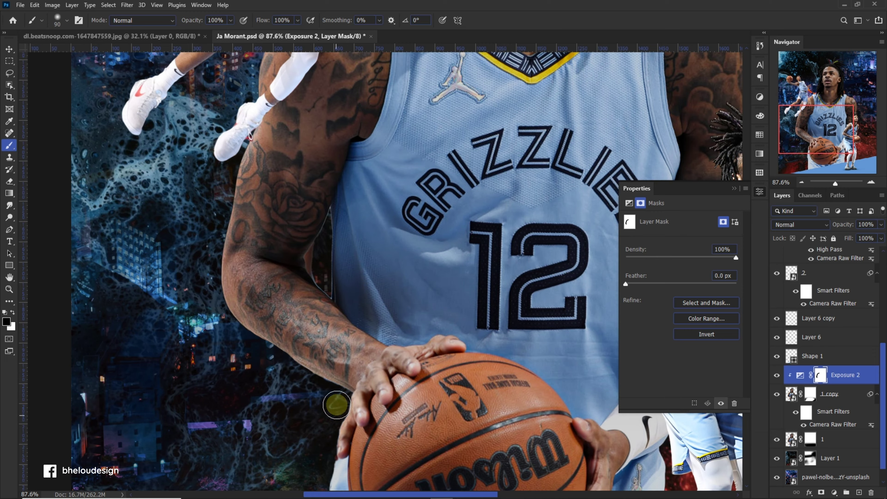
scroll(326, 420, down, 3)
scroll(385, 416, down, 3)
scroll(366, 361, up, 3)
scroll(381, 395, up, 1)
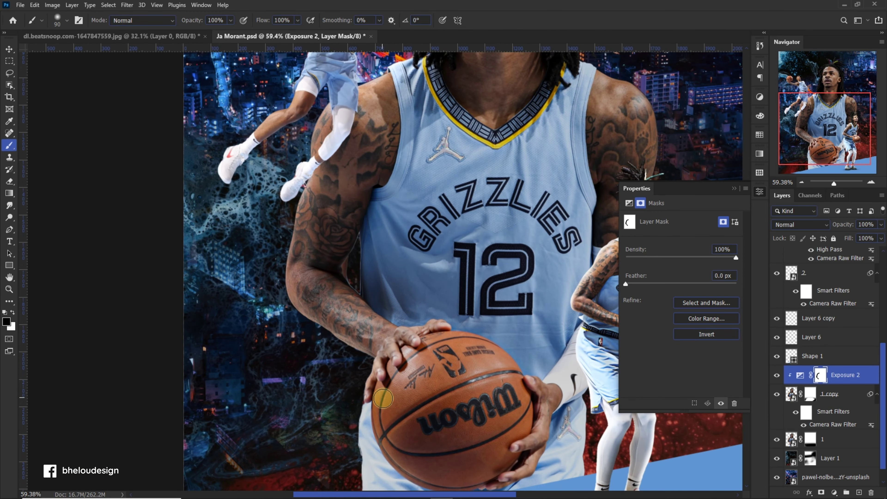
drag(391, 371, 471, 343)
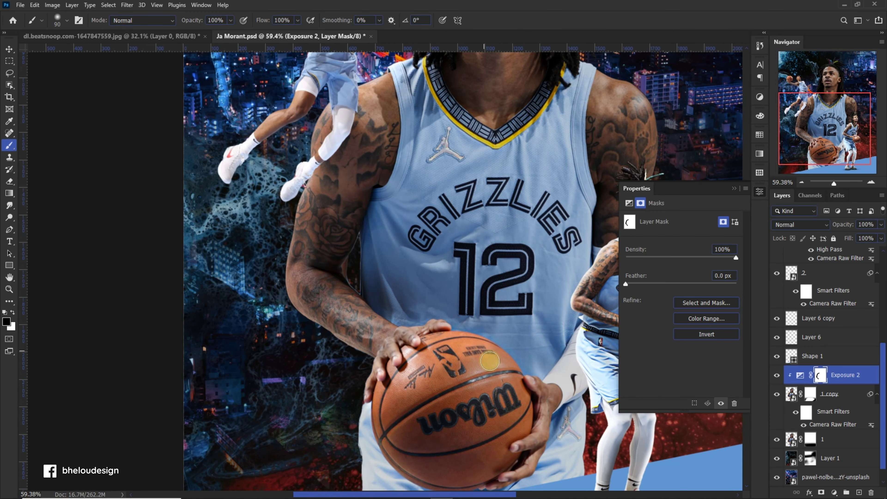
Zoom in on the face and paint a highlight along the bridge of the nose
scroll(490, 361, up, 1)
scroll(515, 201, down, 1)
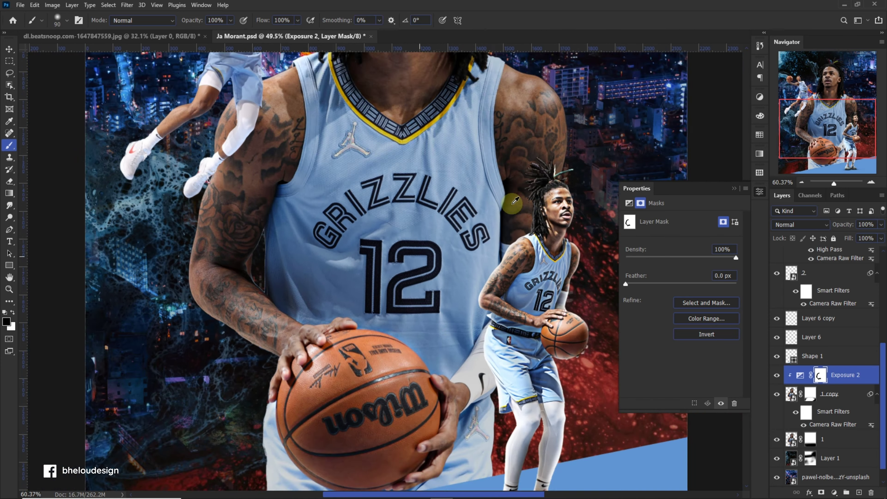
scroll(515, 201, up, 1)
scroll(531, 232, up, 1)
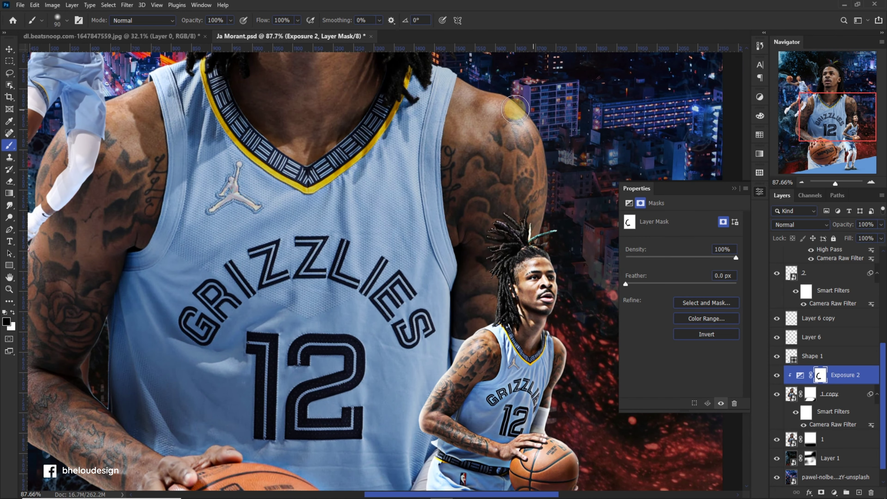
scroll(489, 115, up, 1)
scroll(458, 136, up, 2)
scroll(450, 175, up, 1)
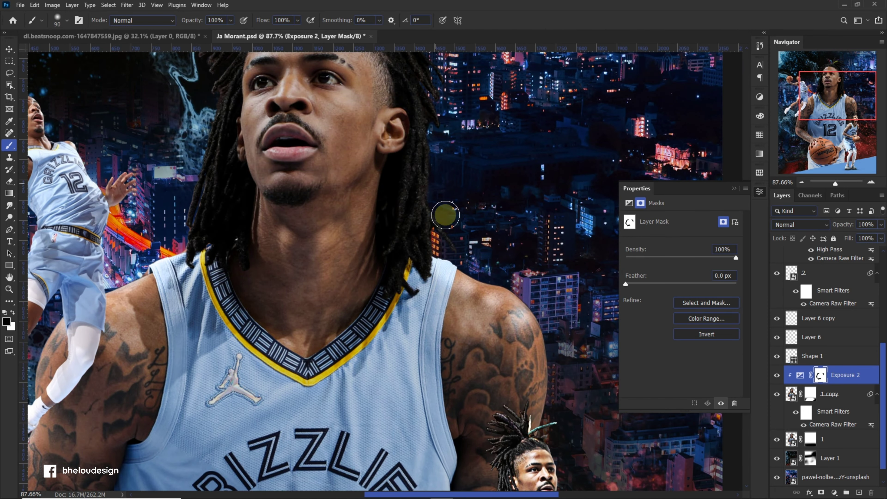
scroll(445, 216, down, 1)
scroll(443, 232, up, 1)
scroll(443, 212, up, 1)
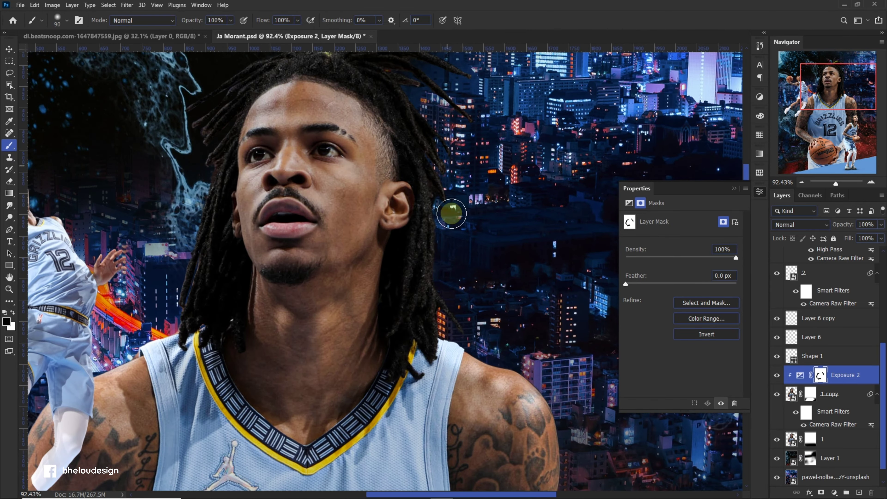
scroll(449, 133, down, 2)
scroll(340, 283, up, 2)
scroll(412, 296, up, 1)
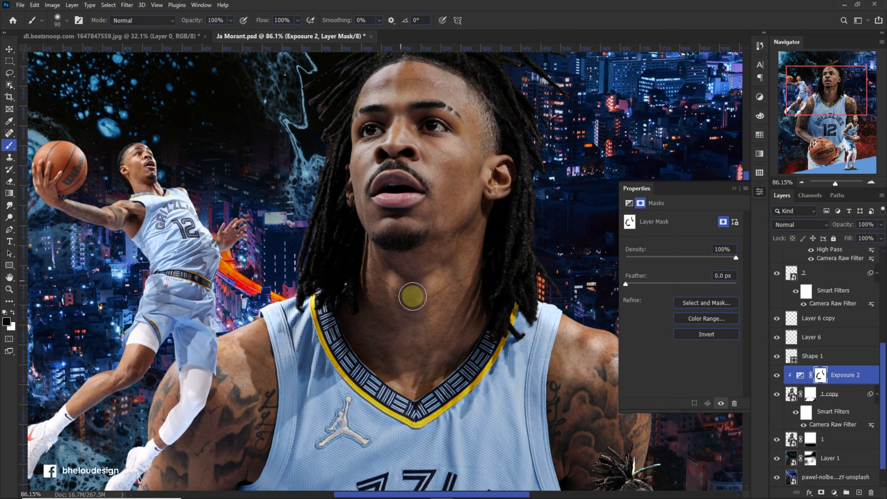
scroll(413, 296, up, 1)
scroll(438, 271, down, 2)
scroll(390, 254, up, 2)
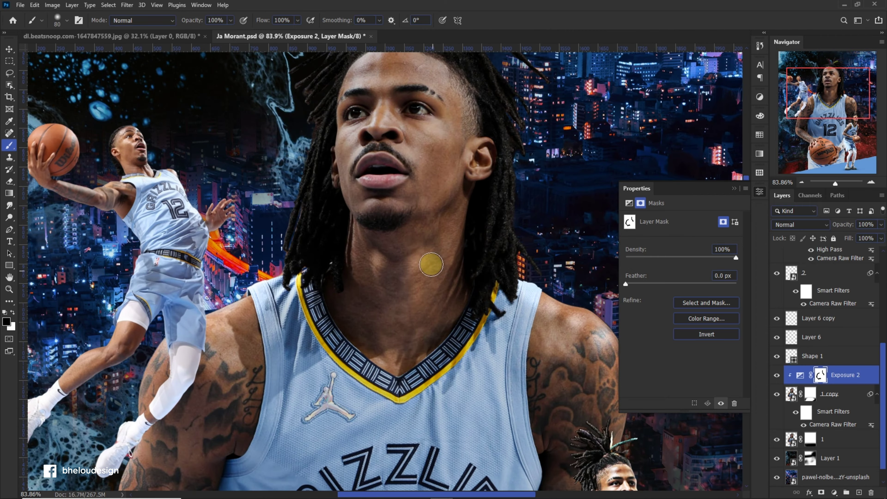
scroll(440, 278, up, 1)
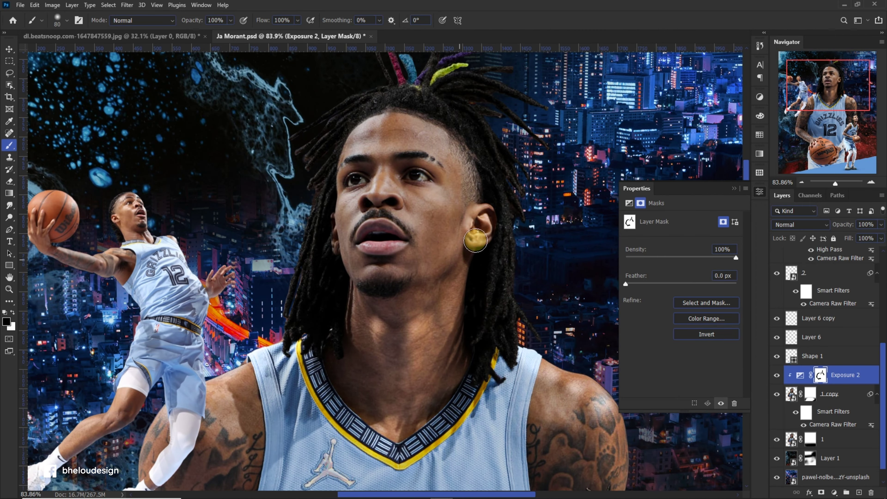
scroll(446, 218, up, 1)
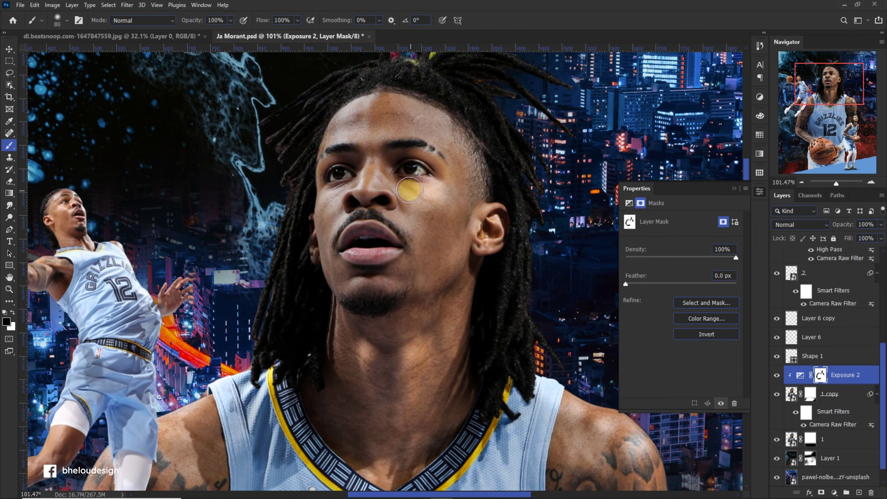
scroll(410, 190, up, 1)
drag(378, 165, 391, 191)
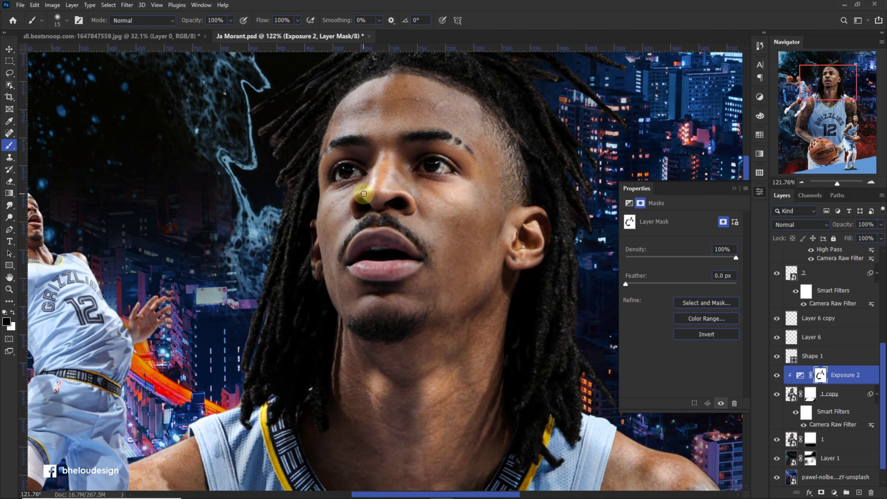
Enlarge the brush slightly and toggle between white and black on the mask
scroll(380, 195, down, 1)
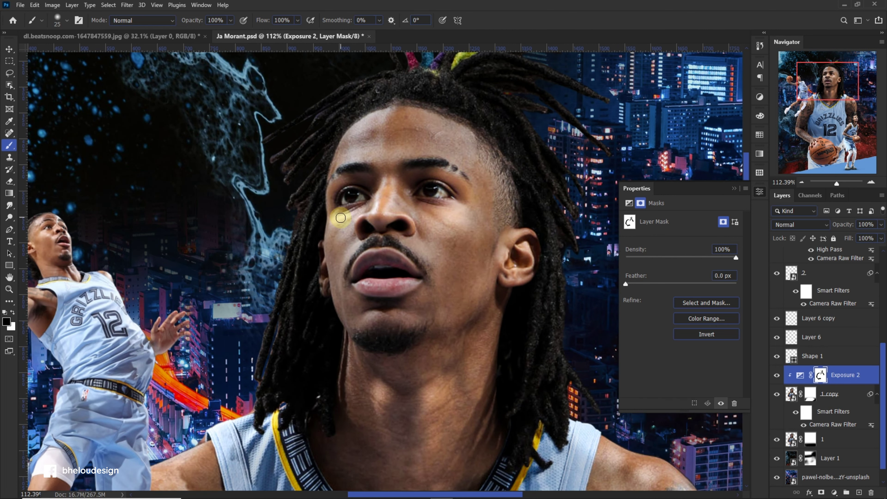
scroll(340, 220, up, 1)
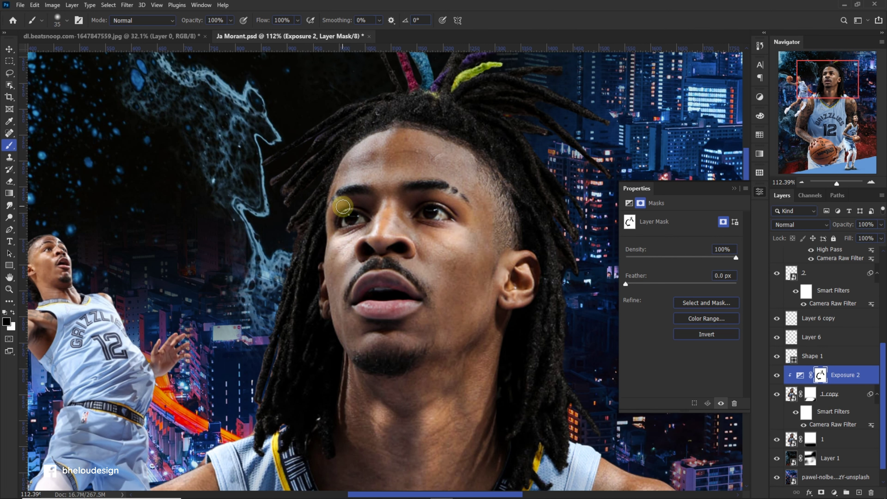
scroll(341, 203, down, 1)
scroll(345, 217, up, 3)
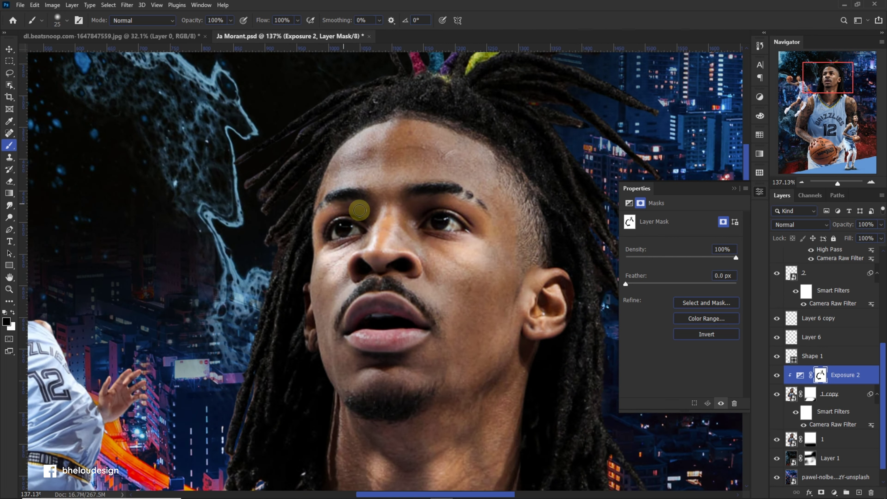
scroll(347, 205, down, 1)
key(bracketright)
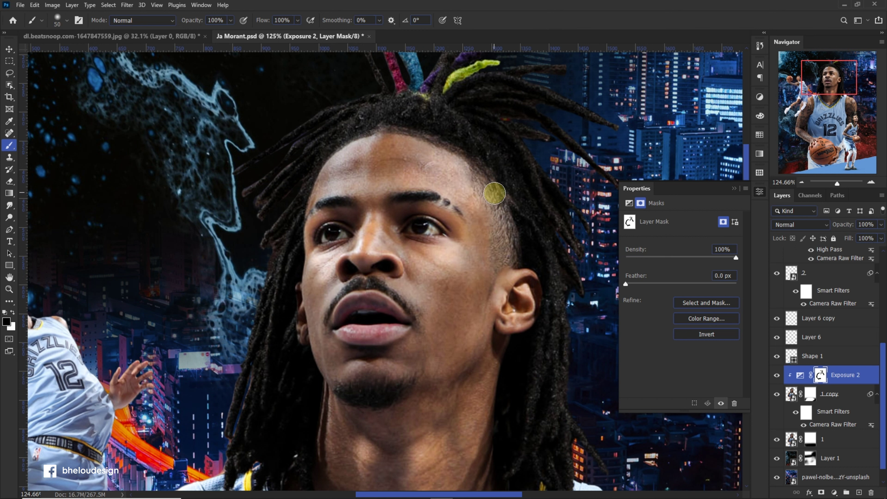
scroll(399, 298, up, 1)
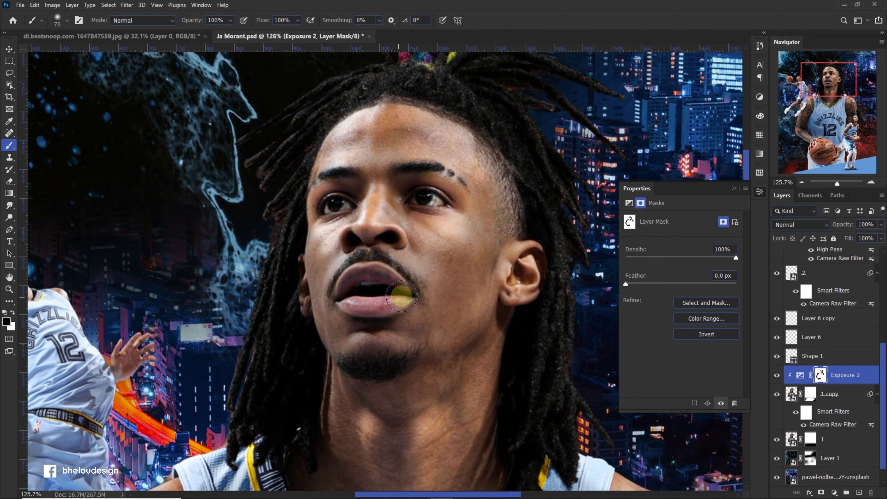
scroll(389, 302, up, 1)
key(x)
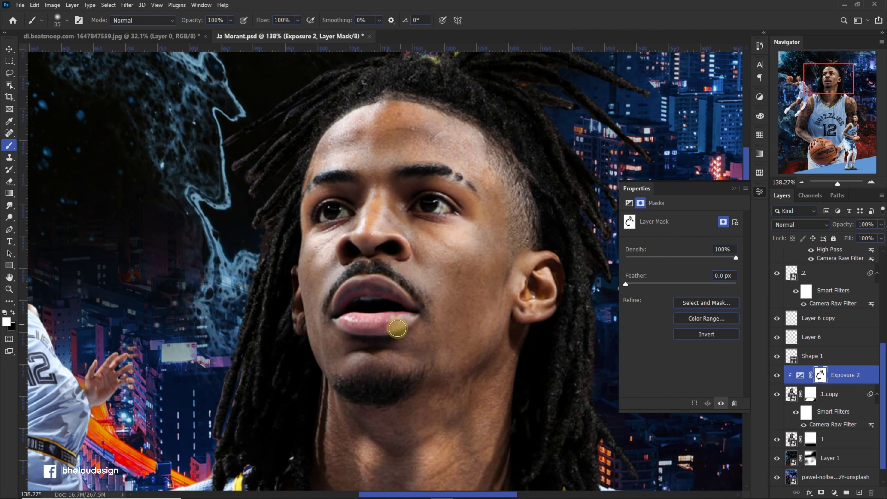
key(x)
scroll(406, 276, down, 5)
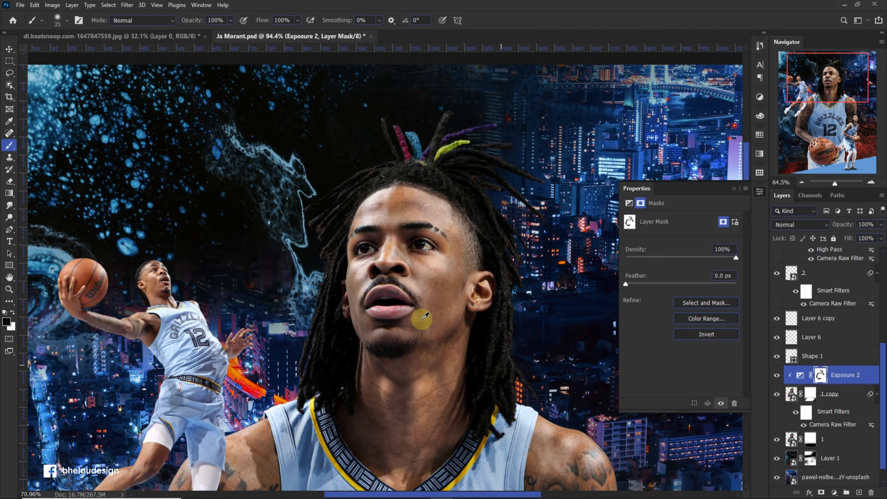
scroll(420, 311, up, 3)
scroll(449, 317, up, 1)
scroll(465, 342, up, 1)
Enlarge the brush further and switch to white to shade the face, neck, jersey and arms
key(])
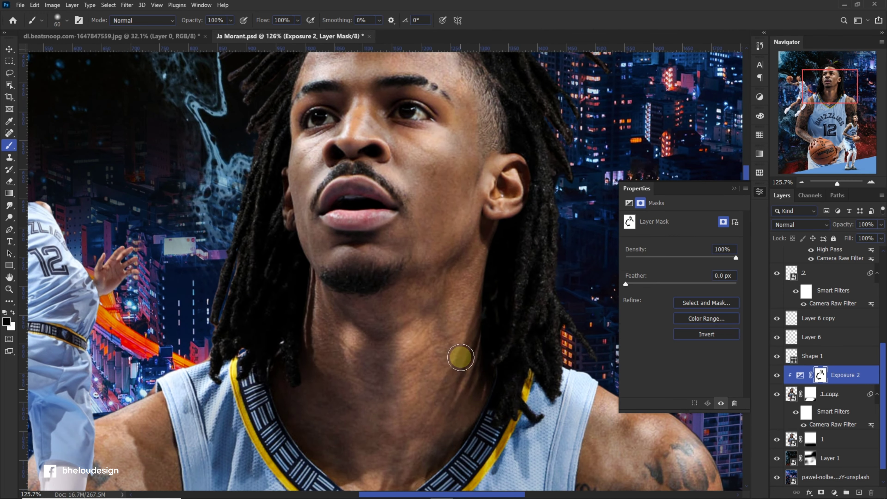
scroll(460, 357, down, 3)
key(x)
key(x)
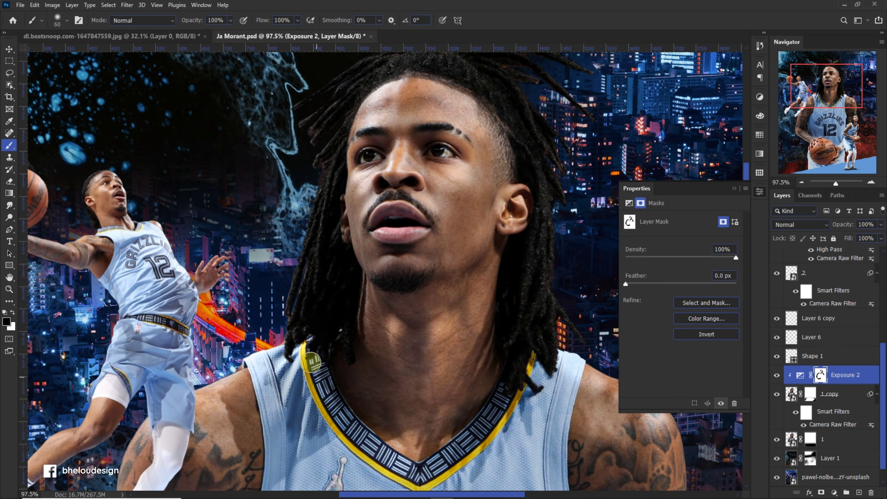
scroll(451, 313, down, 6)
key(bracketright)
key(bracketright)
key(bracketright)
scroll(311, 362, up, 2)
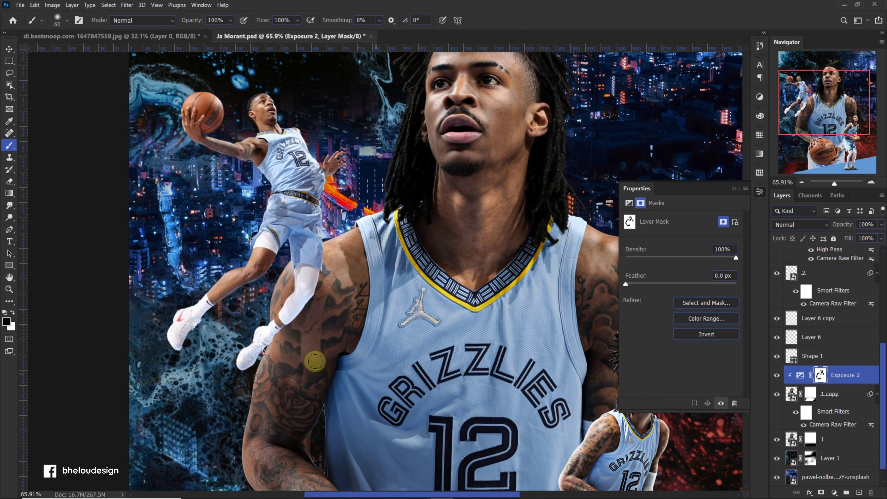
scroll(349, 280, up, 2)
scroll(382, 207, down, 1)
scroll(478, 344, down, 3)
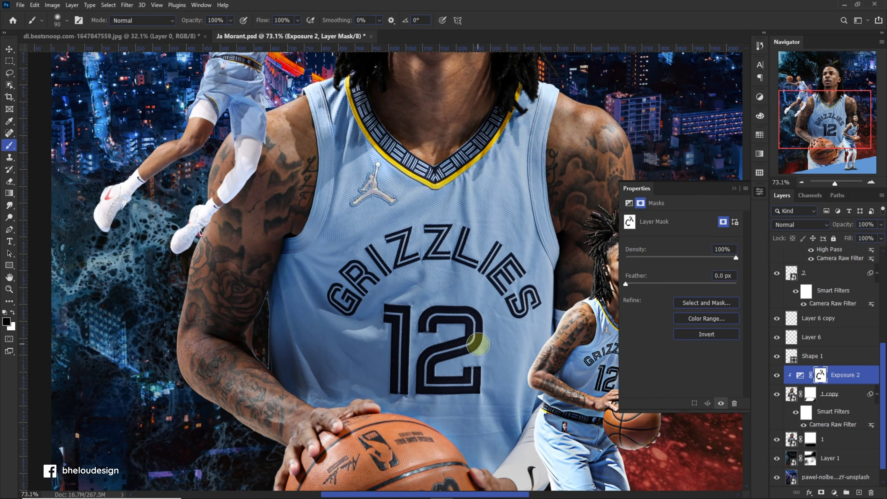
scroll(477, 329, down, 1)
scroll(416, 308, down, 2)
scroll(415, 308, down, 7)
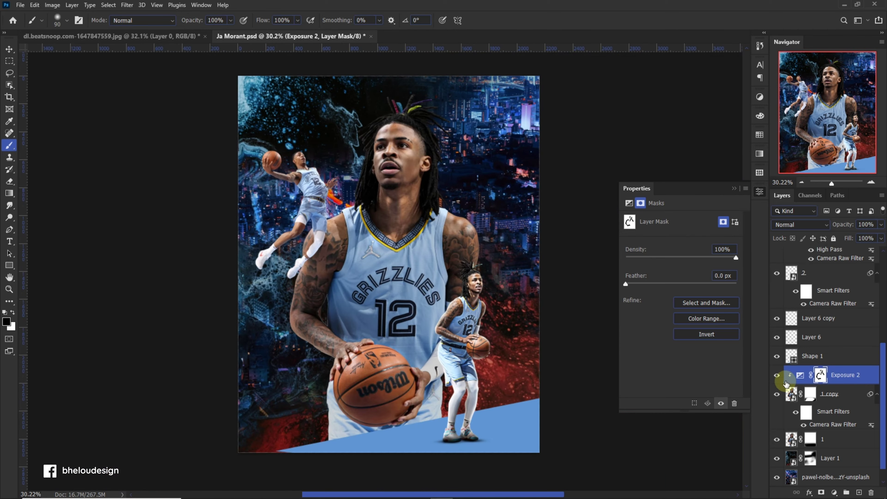
Create a new layer above Exposure 2 and try a white stroke, then undo it
key(ctrl+shift+alt+n)
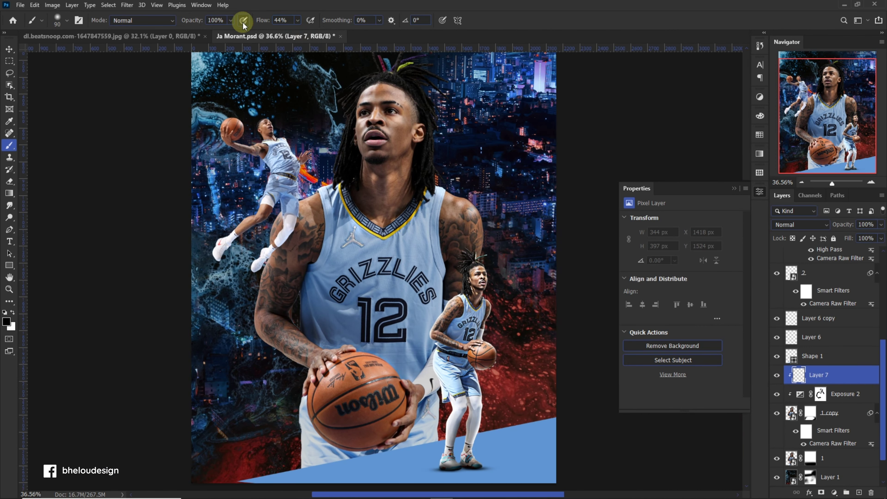
scroll(365, 269, up, 2)
key(x)
drag(225, 221, 314, 152)
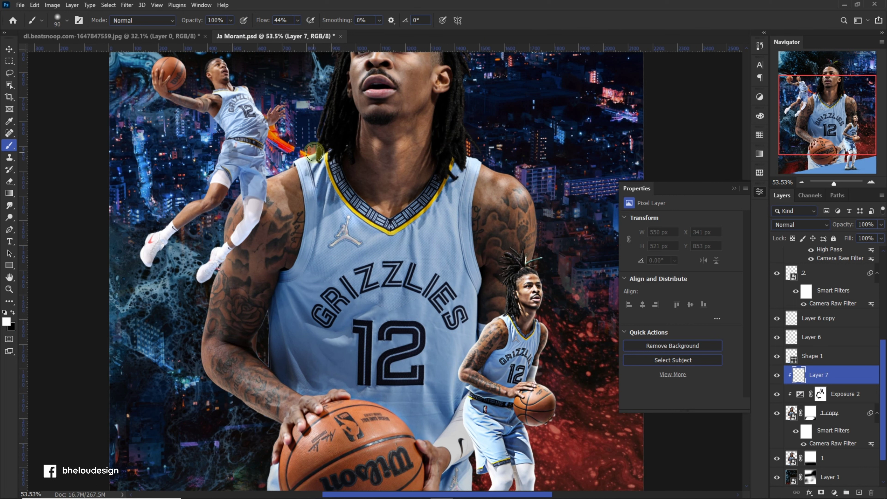
key(ctrl+z)
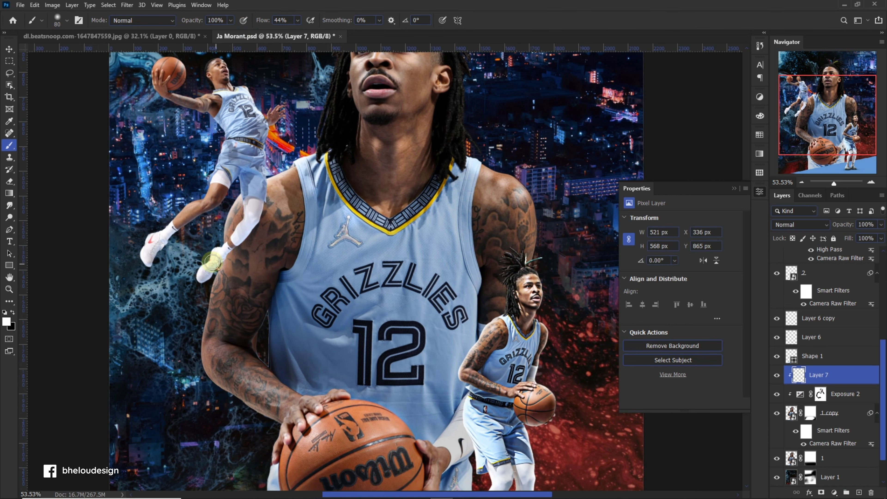
Set the brush to size 175 with flow lowered to 16%
scroll(215, 400, up, 3)
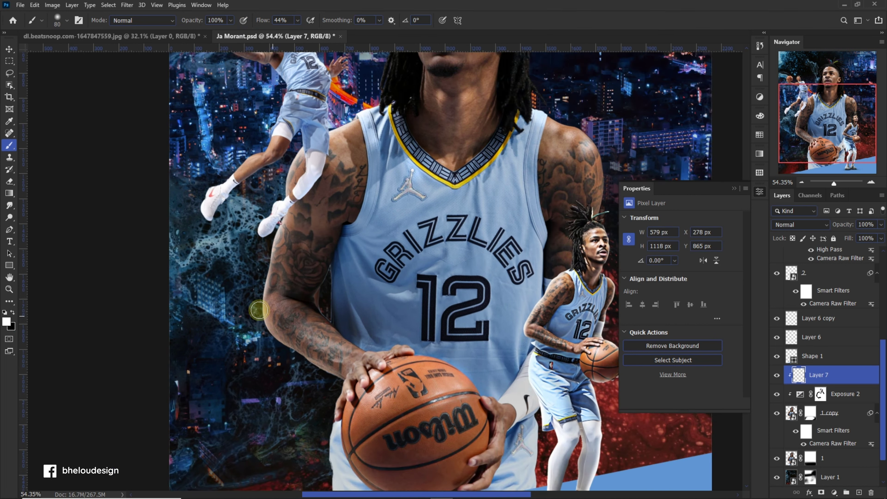
scroll(245, 332, up, 1)
scroll(256, 303, up, 1)
key(bracketleft)
scroll(328, 325, down, 1)
scroll(330, 368, up, 2)
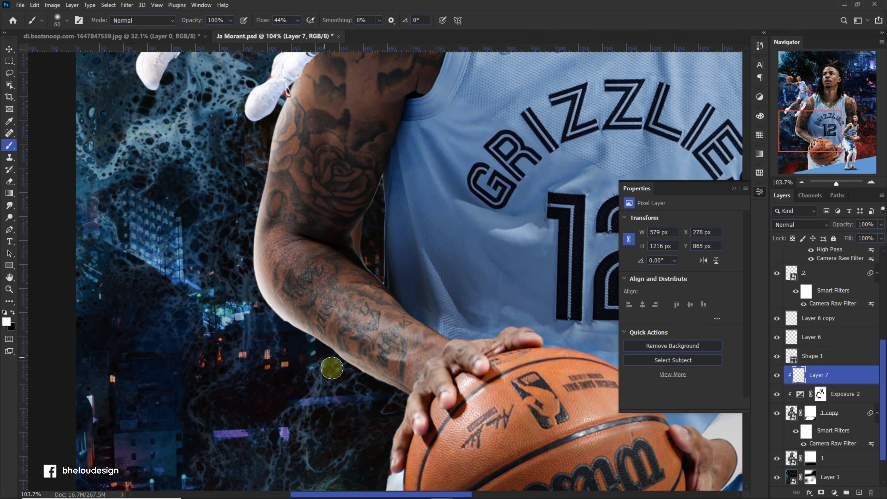
scroll(252, 314, down, 2)
scroll(371, 269, up, 2)
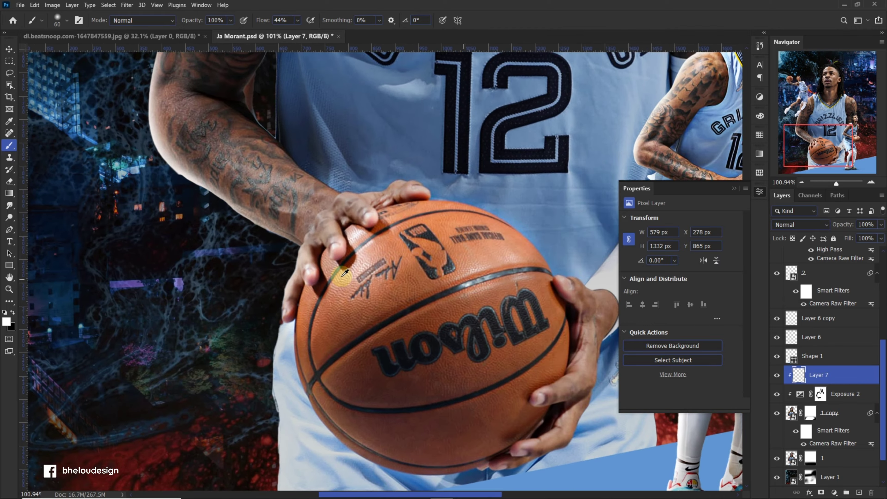
scroll(402, 266, down, 2)
scroll(454, 227, up, 3)
scroll(487, 201, down, 3)
scroll(489, 199, up, 2)
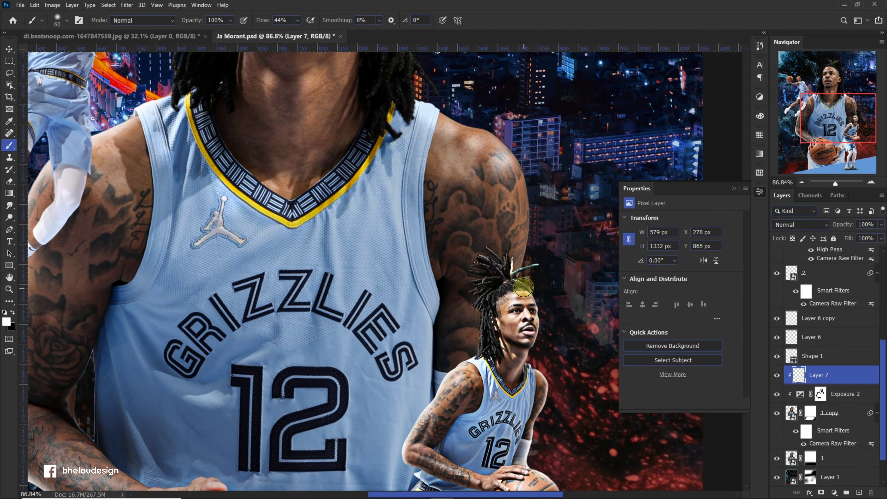
scroll(531, 196, up, 1)
scroll(536, 190, up, 1)
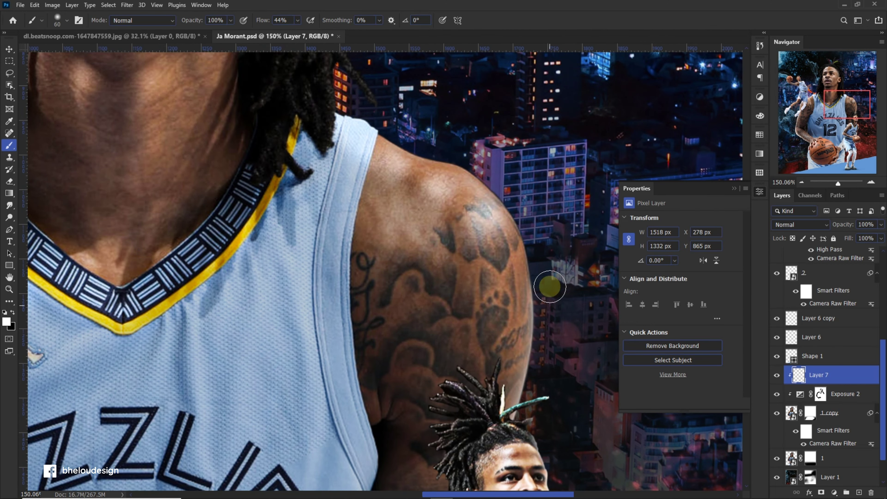
scroll(475, 182, up, 1)
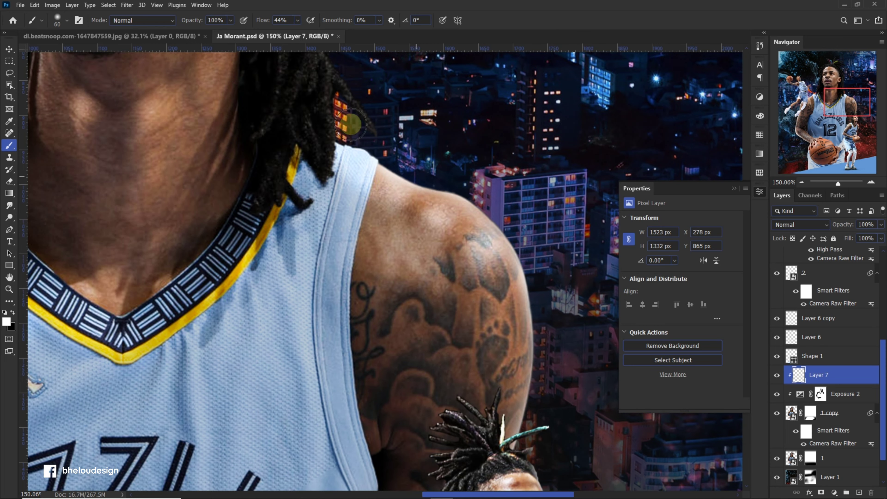
scroll(440, 192, down, 3)
drag(294, 33, 284, 32)
key(bracketright)
key(bracketright)
key(bracketright)
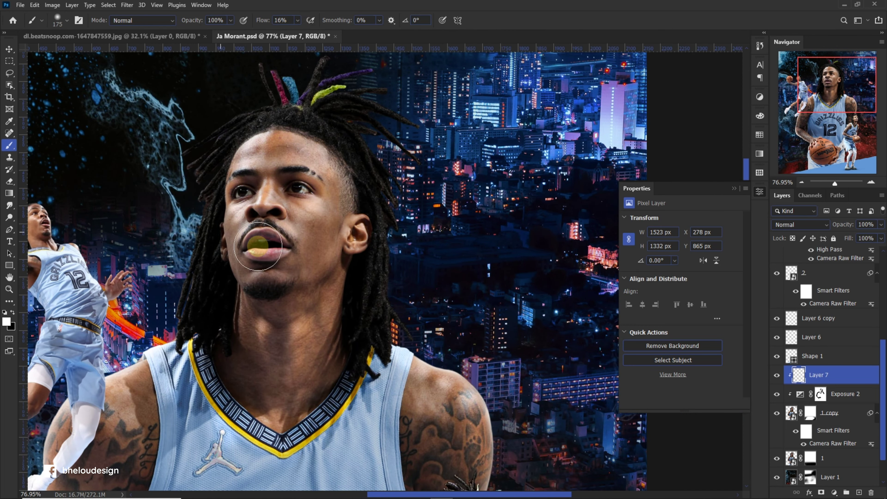
Add another empty layer, Layer 8, above Layer 7
scroll(454, 227, down, 1)
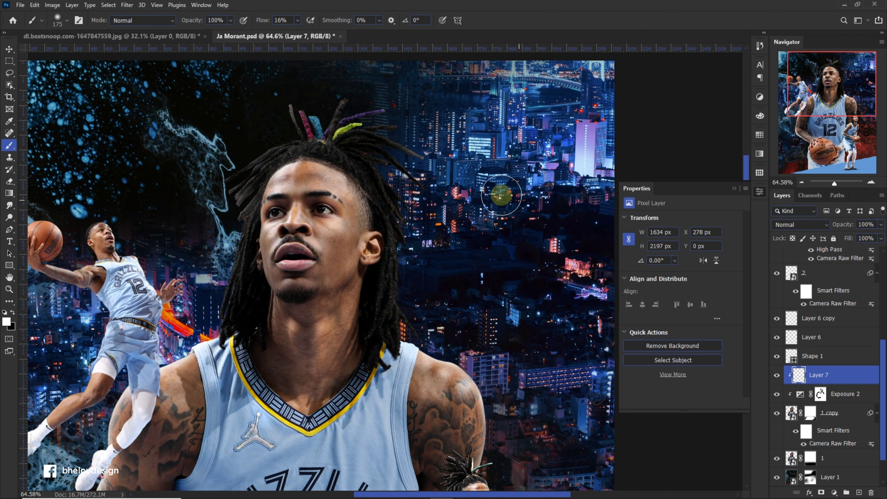
scroll(489, 227, down, 2)
scroll(442, 223, up, 2)
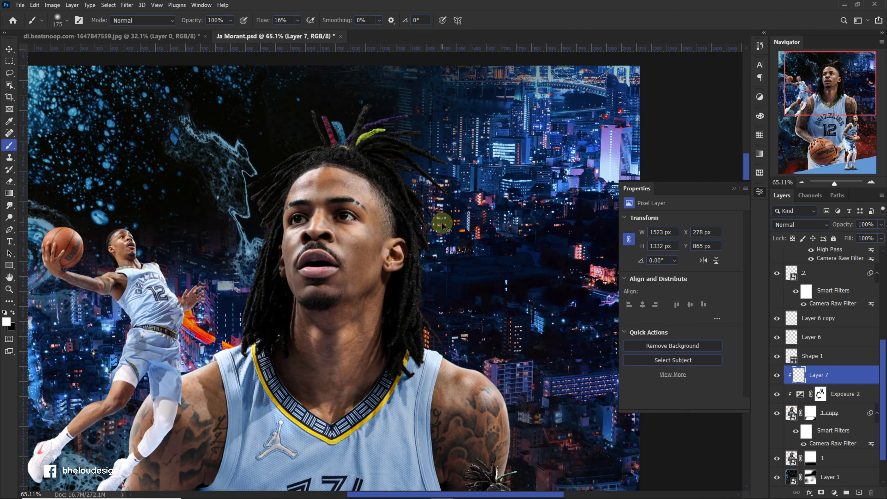
scroll(442, 223, up, 2)
scroll(480, 316, up, 2)
scroll(511, 367, up, 2)
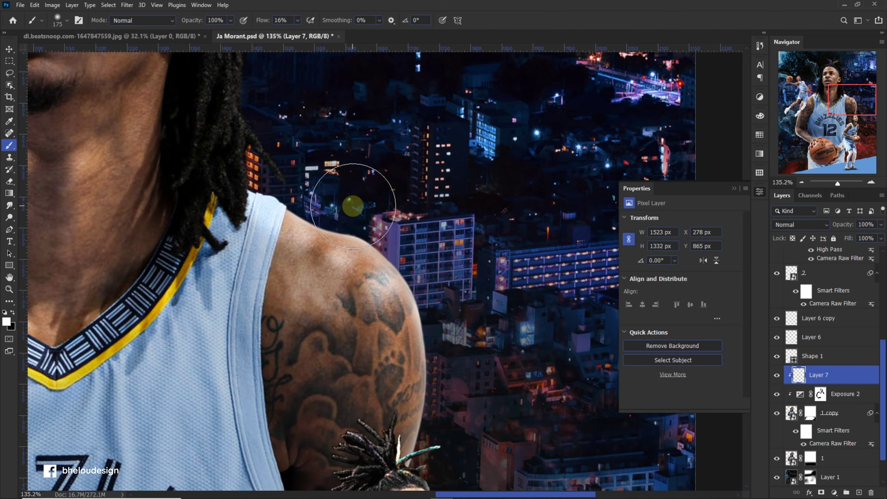
scroll(359, 270, down, 5)
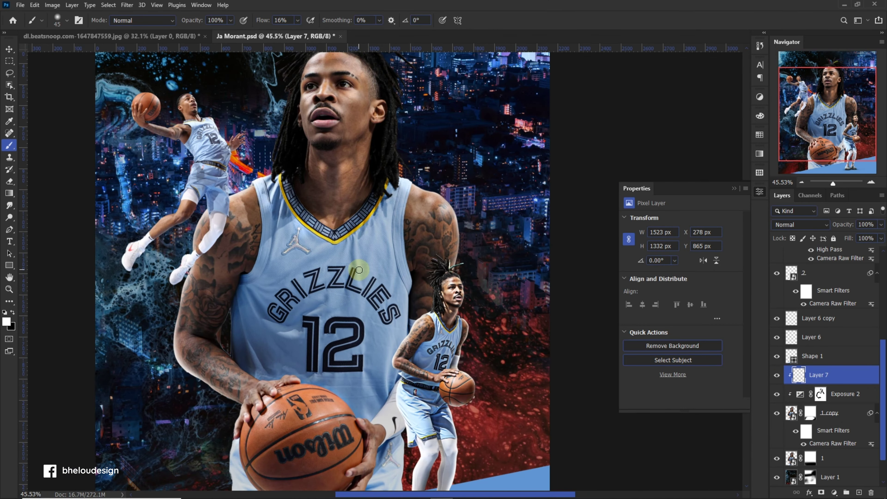
scroll(359, 269, up, 1)
key(ctrl+shift+alt+n)
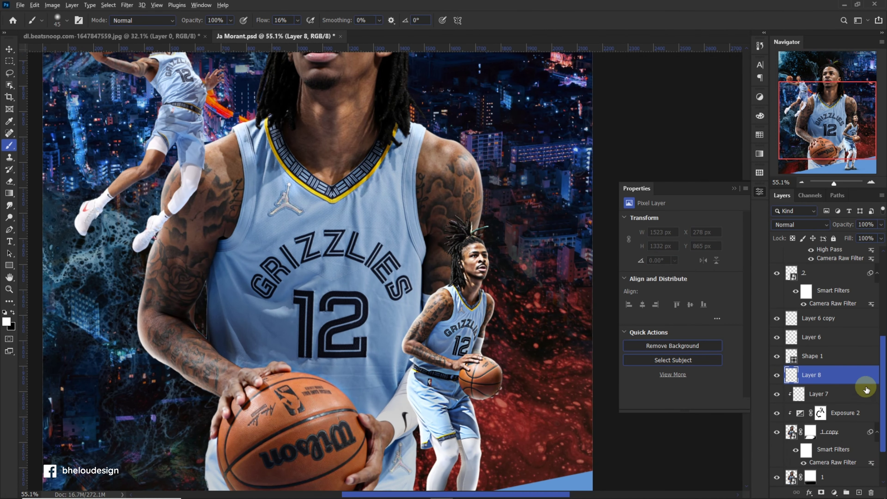
text(face)
Confirm Layer 8's new name 'face' and set its blend mode to Linear Dodge (Add)
key(Return)
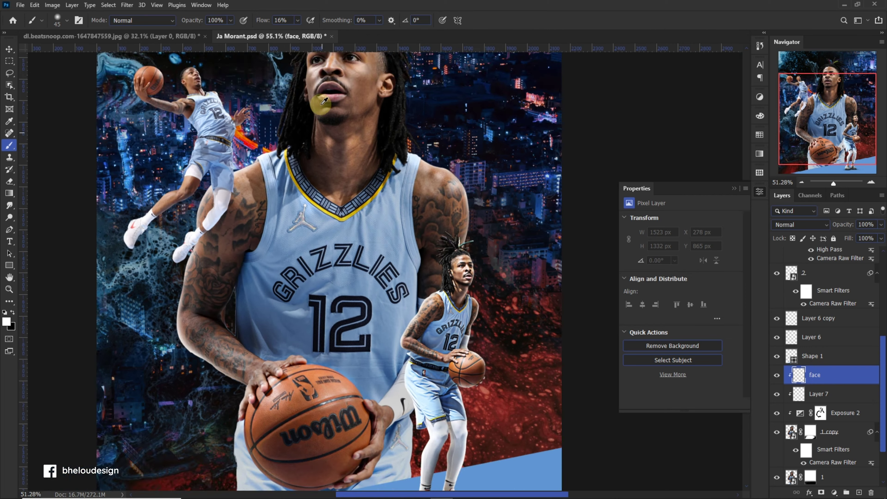
scroll(315, 139, up, 3)
click(799, 224)
click(798, 328)
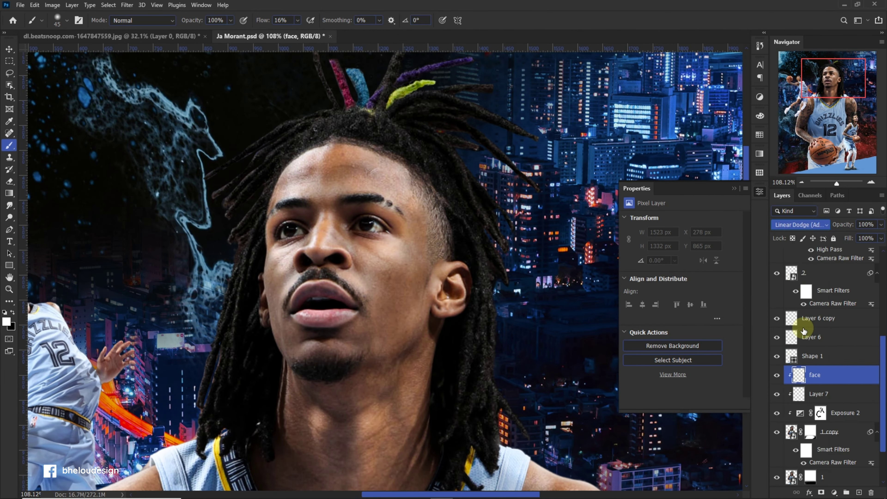
Shrink the brush slightly and move the view across the player's face to work on the nose and brow highlights
scroll(379, 209, up, 3)
key(bracketleft)
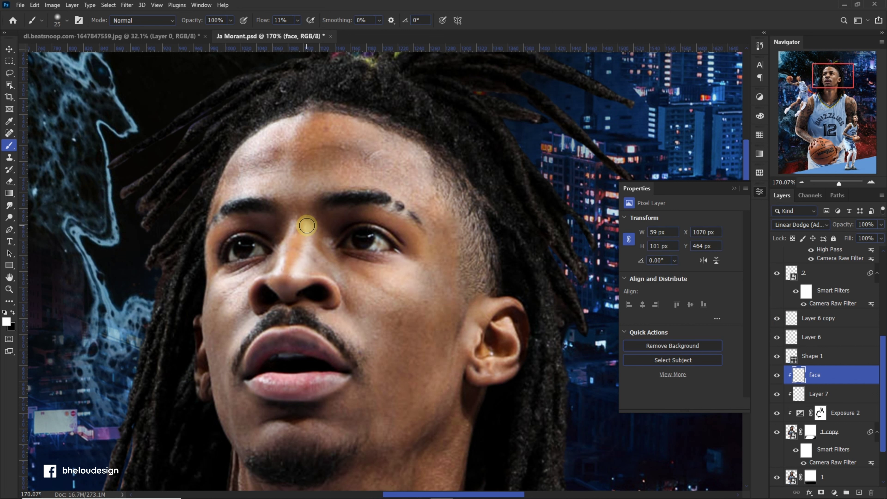
scroll(334, 307, up, 1)
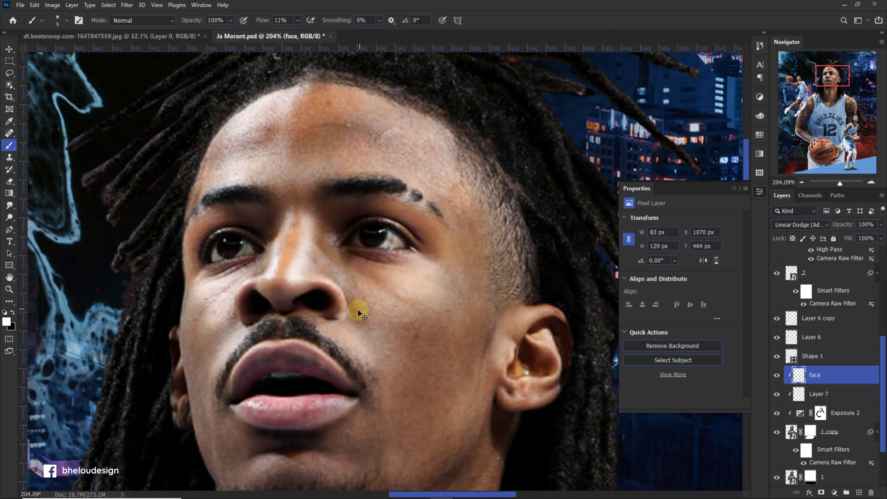
scroll(256, 283, up, 2)
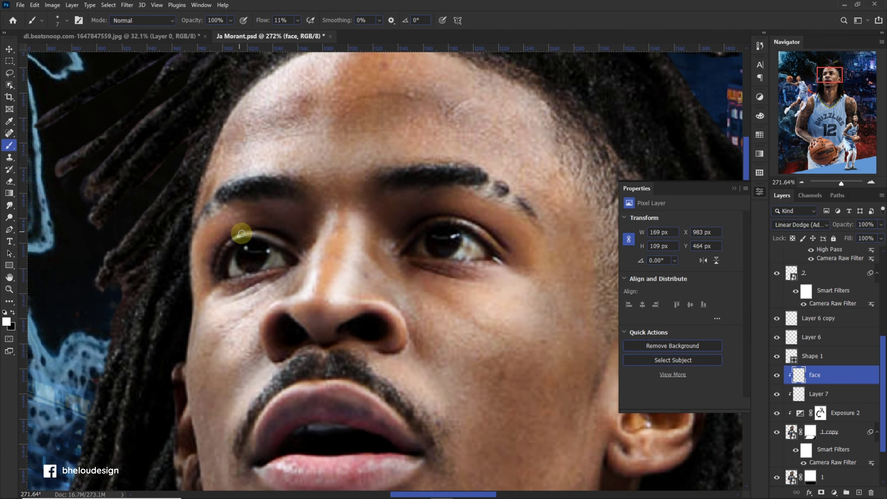
mouse_move(254, 240)
mouse_down()
mouse_move(271, 250)
mouse_move(239, 275)
mouse_up()
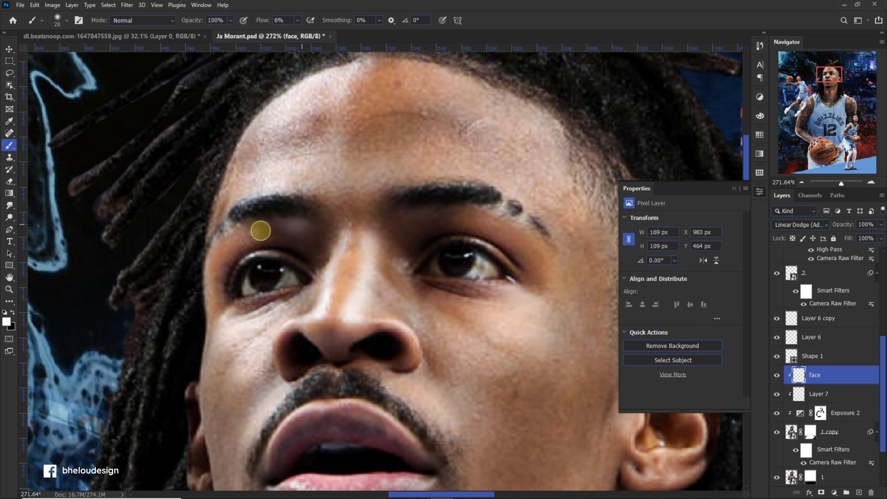
scroll(266, 233, down, 1)
scroll(363, 221, down, 1)
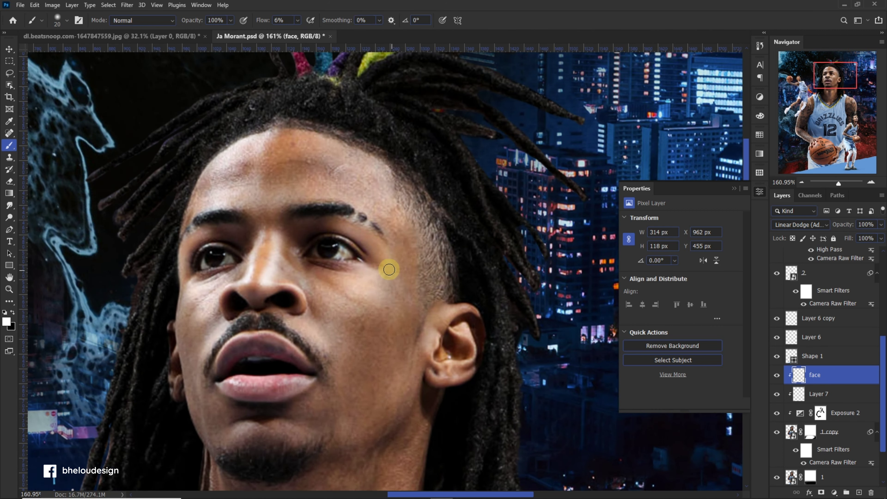
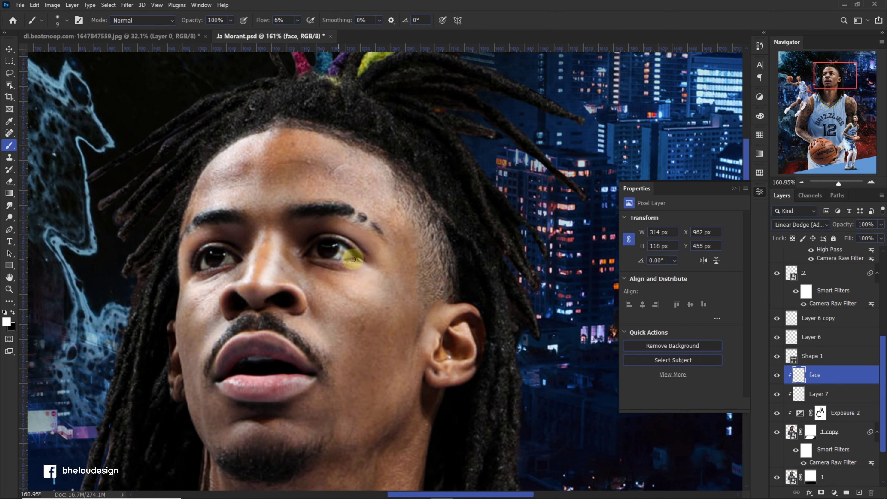
Brighten the cheek toward the nose and the chin with soft highlight paint
scroll(353, 260, down, 1)
drag(380, 247, 313, 308)
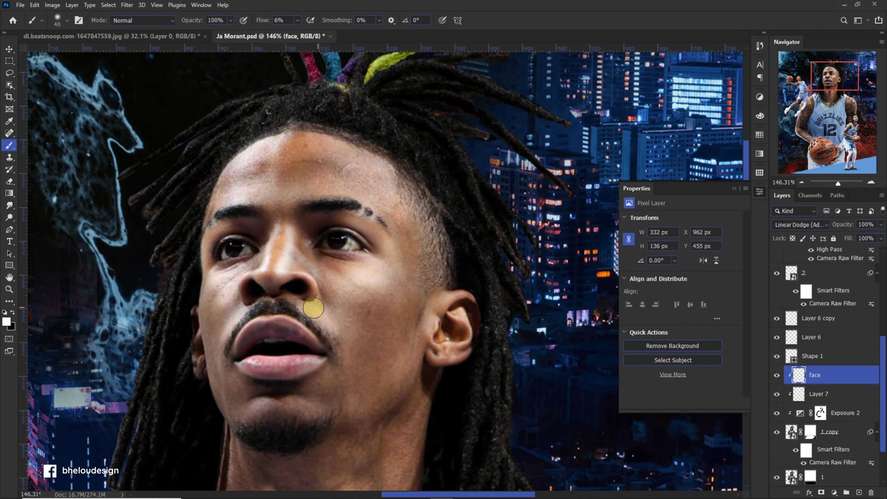
scroll(341, 364, up, 2)
drag(350, 356, 243, 349)
scroll(356, 340, up, 1)
scroll(355, 339, down, 5)
scroll(422, 340, up, 2)
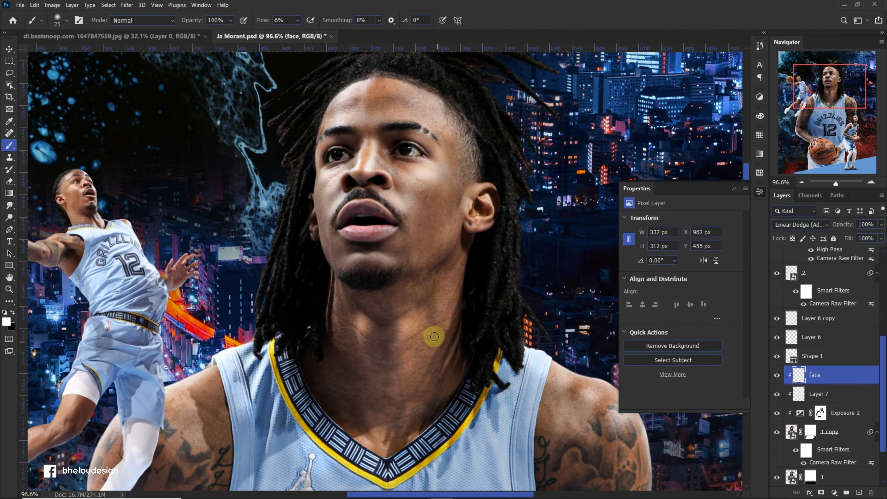
Paint a soft highlight down the neck, redoing the first stroke after undoing it
drag(448, 277, 439, 440)
scroll(420, 317, down, 1)
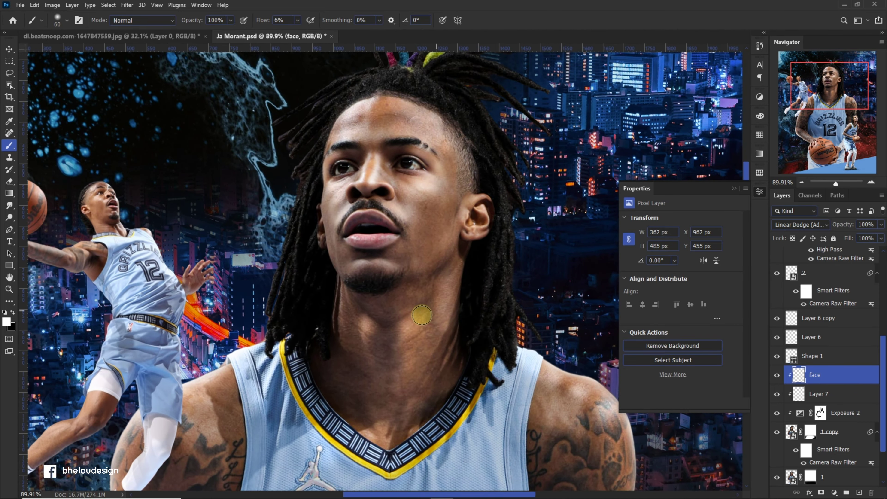
key(ctrl+z)
scroll(423, 333, up, 2)
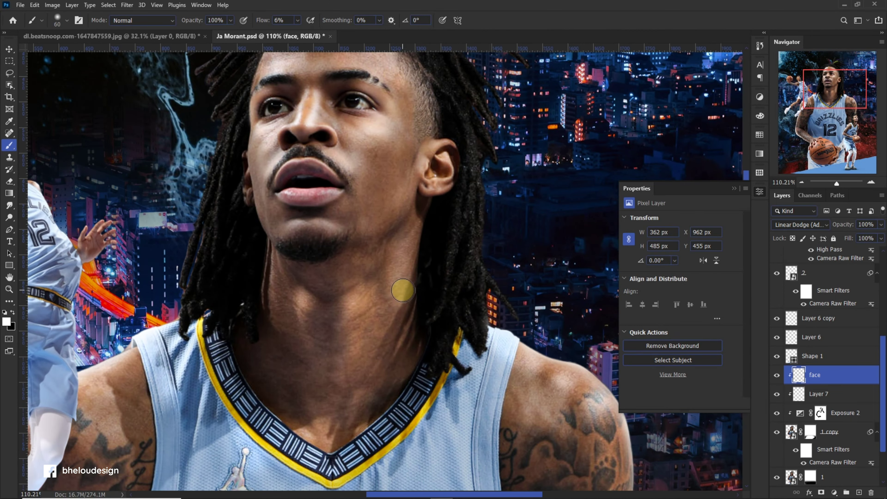
drag(355, 371, 312, 323)
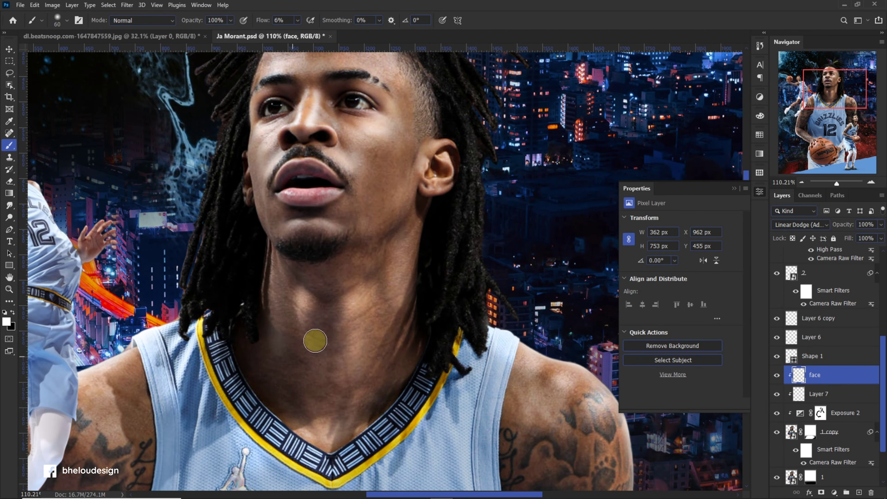
Zoom in and out to inspect the highlights on the neck and forearm
scroll(313, 323, down, 5)
scroll(376, 316, up, 1)
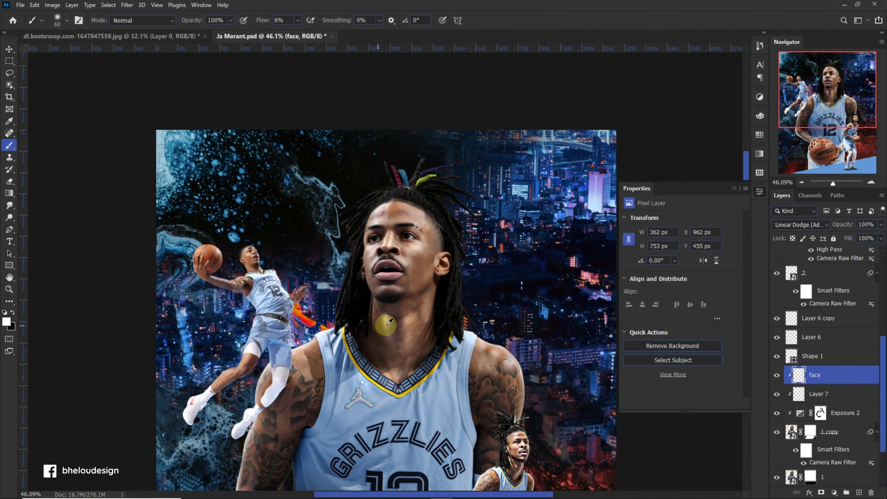
scroll(398, 318, up, 4)
scroll(387, 313, down, 3)
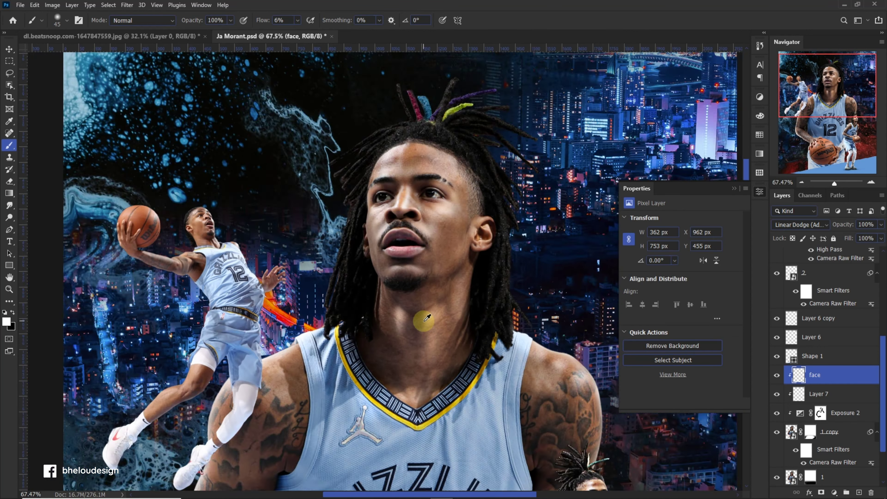
scroll(416, 309, up, 2)
scroll(398, 293, up, 4)
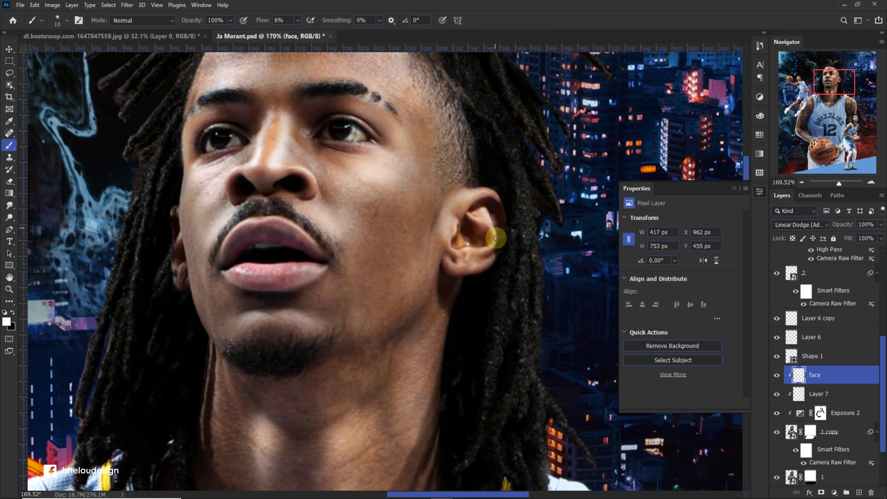
scroll(337, 213, up, 1)
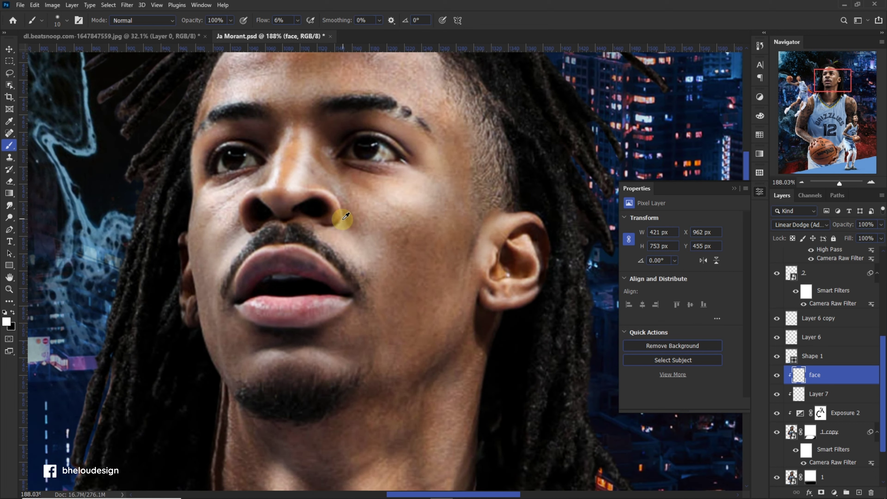
scroll(260, 200, down, 1)
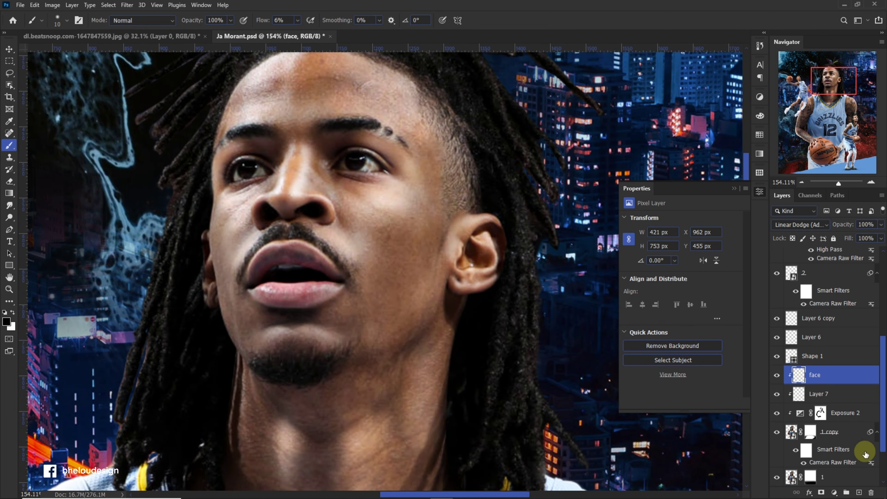
scroll(459, 307, down, 5)
scroll(413, 328, up, 3)
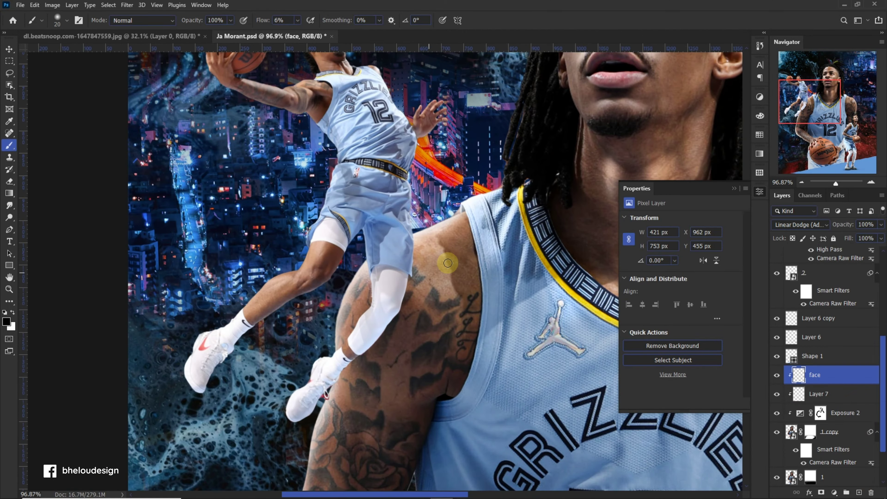
scroll(460, 299, down, 2)
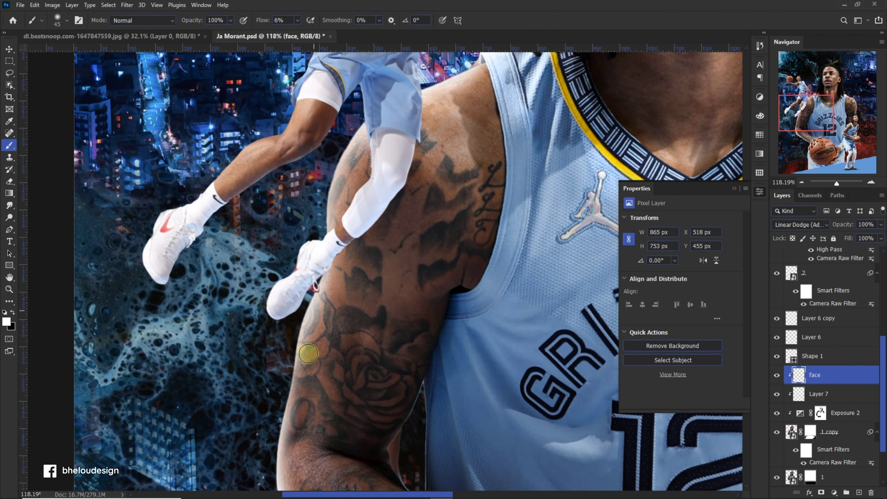
scroll(347, 347, down, 2)
scroll(390, 378, up, 3)
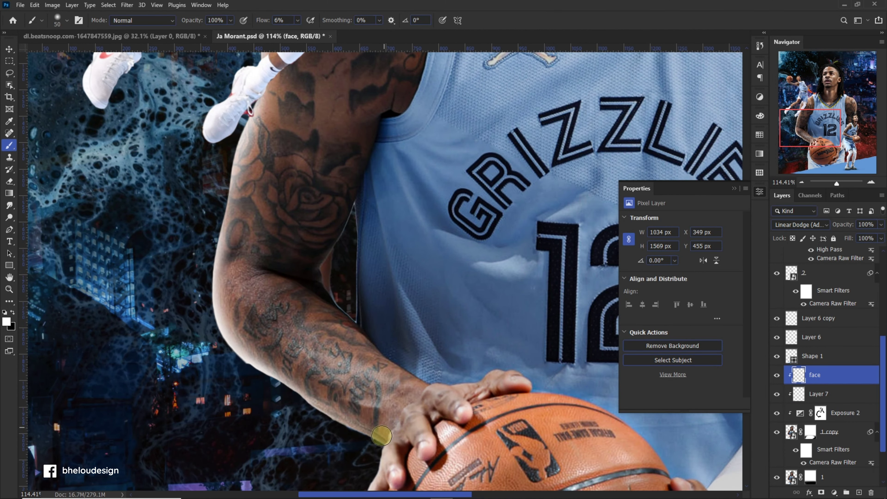
Nudge the brush size up then back down, and move editing to Layer 7
key(])
scroll(330, 310, down, 5)
scroll(333, 307, up, 6)
scroll(351, 307, down, 6)
scroll(350, 307, up, 3)
scroll(489, 169, up, 2)
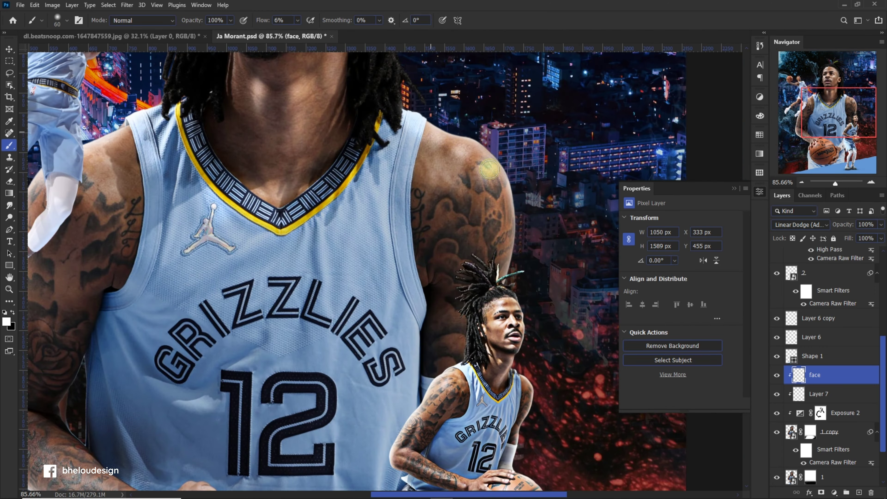
scroll(491, 350, down, 4)
scroll(380, 369, up, 5)
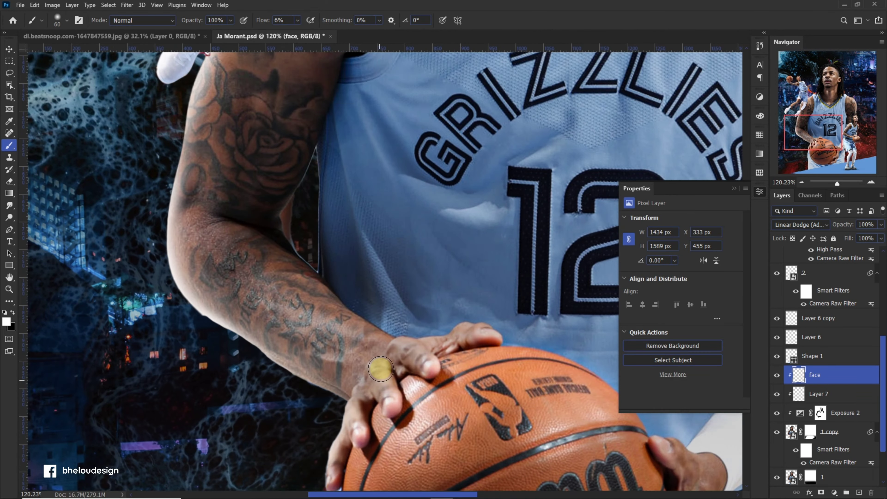
scroll(381, 369, down, 2)
key(bracketleft)
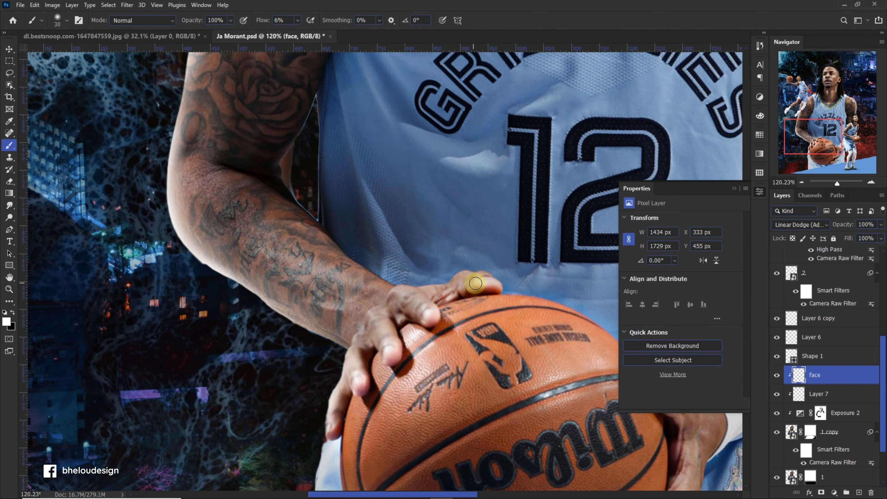
scroll(440, 287, down, 3)
key(alt+bracketleft)
scroll(306, 282, up, 2)
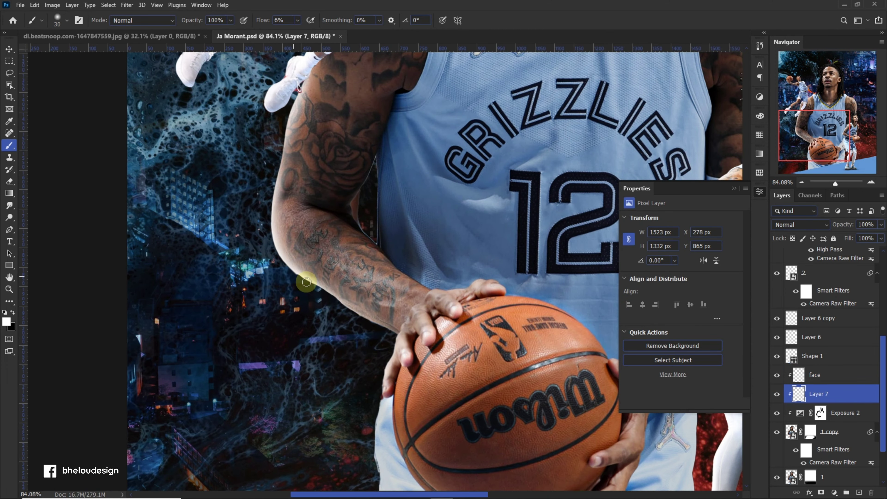
Clip Layer 7 to the layer beneath and alternate brush and eraser along the arm
alt+click(791, 395)
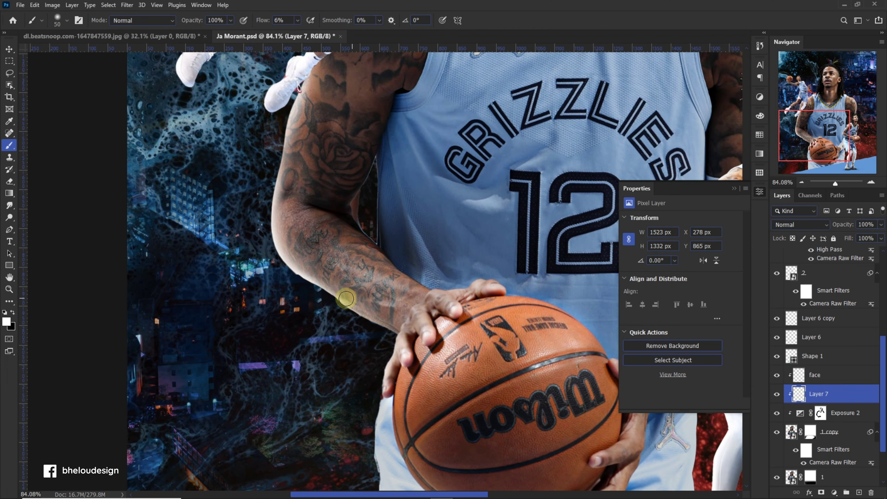
key(x)
key(e)
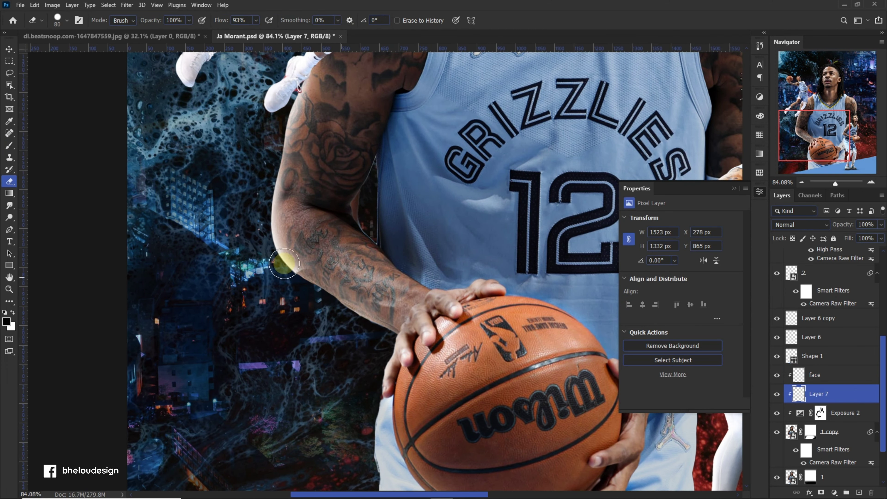
key(b)
scroll(277, 210, up, 2)
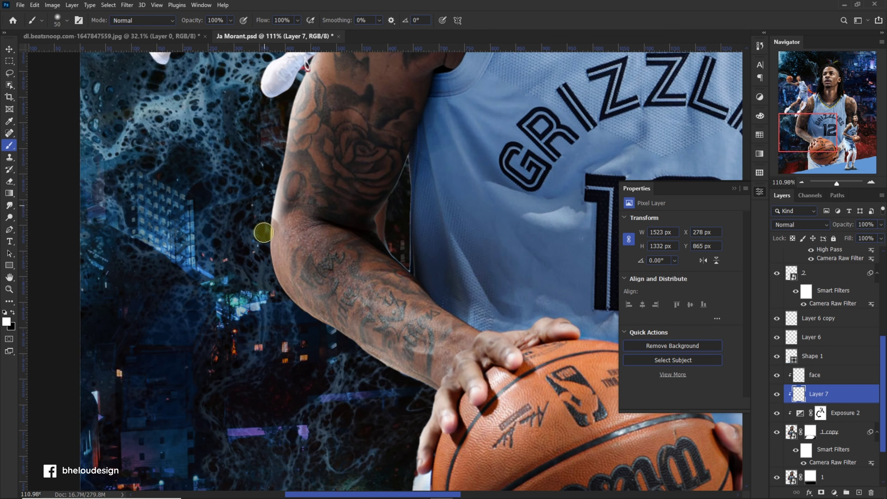
key(x)
key(e)
Check the eraser's brush size, then return to the brush with white foreground
right_click(65, 57)
scroll(287, 239, down, 3)
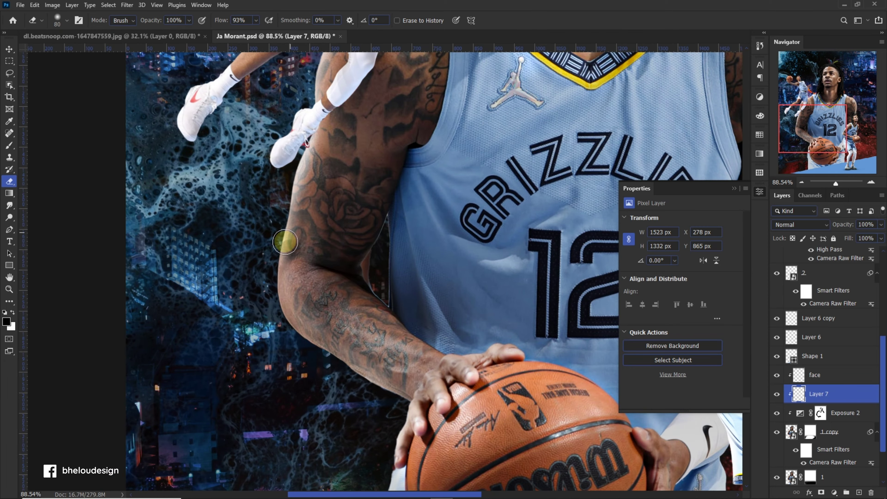
key(b)
key(x)
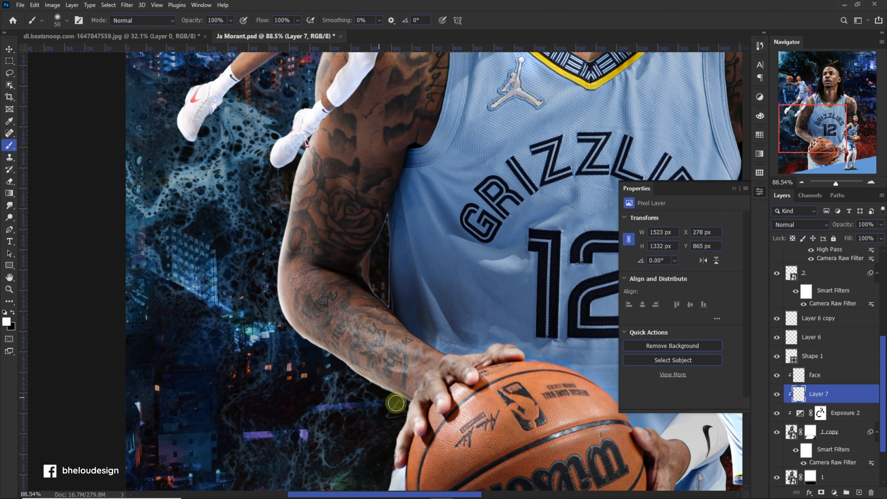
scroll(387, 455, down, 5)
scroll(394, 441, up, 3)
scroll(403, 426, up, 1)
scroll(404, 426, up, 1)
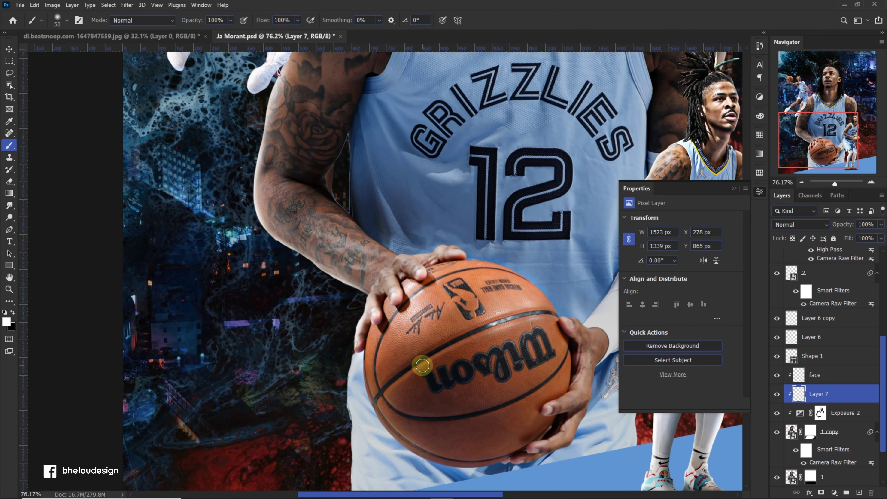
Set the brush to 39% flow and 150 px, and select the face layer
drag(276, 33, 267, 34)
key(bracketright)
key(bracketright)
key(bracketright)
scroll(264, 238, down, 1)
scroll(265, 239, down, 3)
click(815, 375)
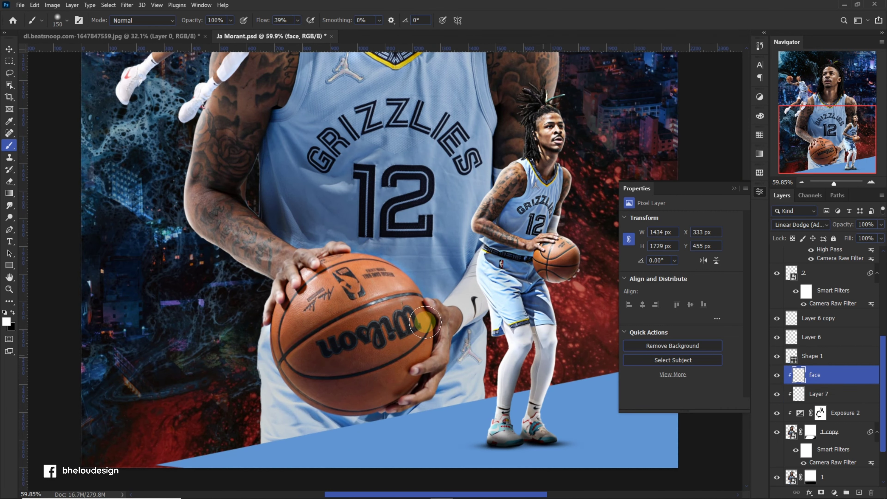
scroll(370, 307, up, 1)
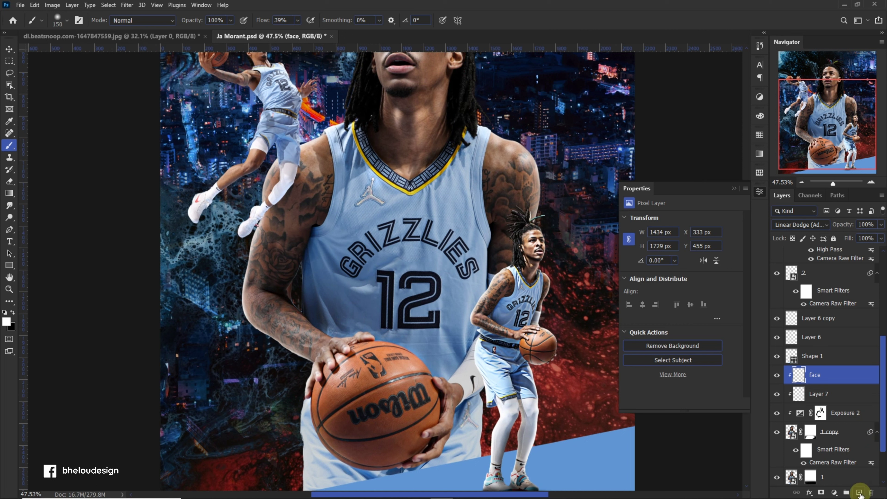
Add Layer 8 above face and set it to Screen blending after trying Lighten
click(859, 493)
click(800, 224)
click(790, 308)
click(799, 225)
click(790, 316)
At 31% flow, paint a glow along the basketball's edge on Layer 8
click(298, 20)
drag(297, 33, 286, 34)
scroll(356, 319, up, 2)
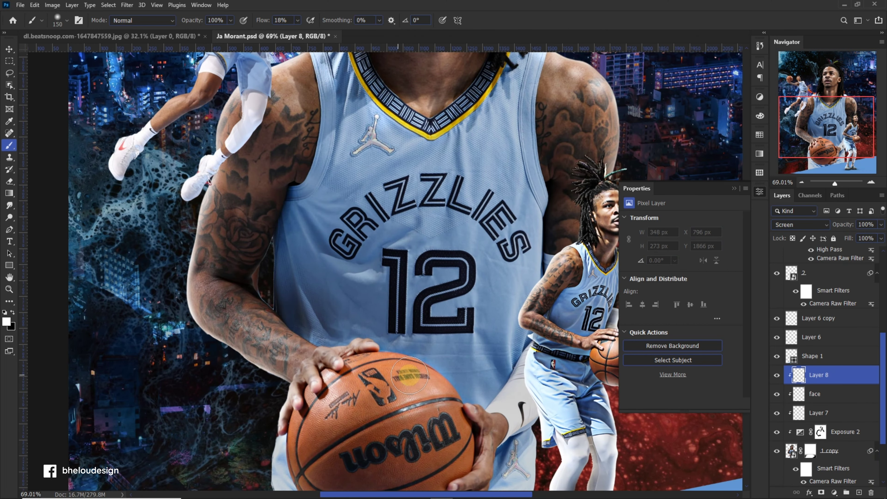
key(ctrl+z)
click(424, 385)
mouse_move(428, 384)
mouse_down()
mouse_move(317, 396)
mouse_move(293, 419)
mouse_up()
scroll(384, 402, down, 3)
scroll(480, 380, up, 4)
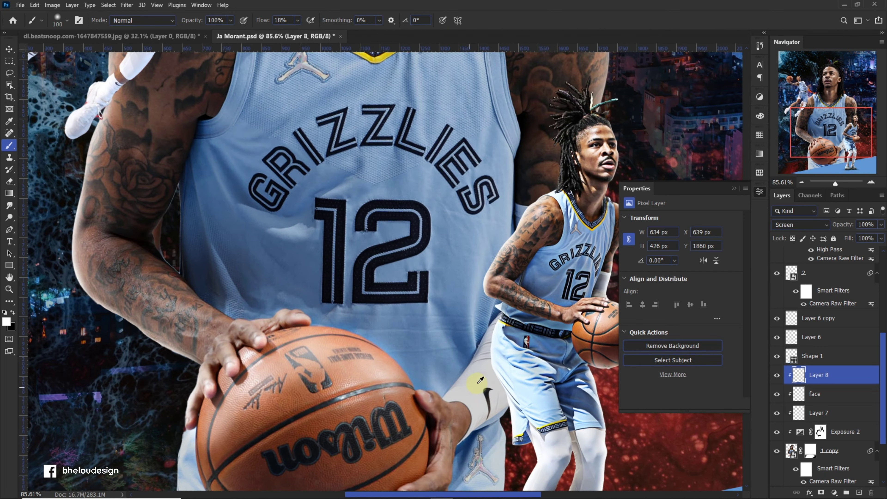
scroll(480, 380, up, 1)
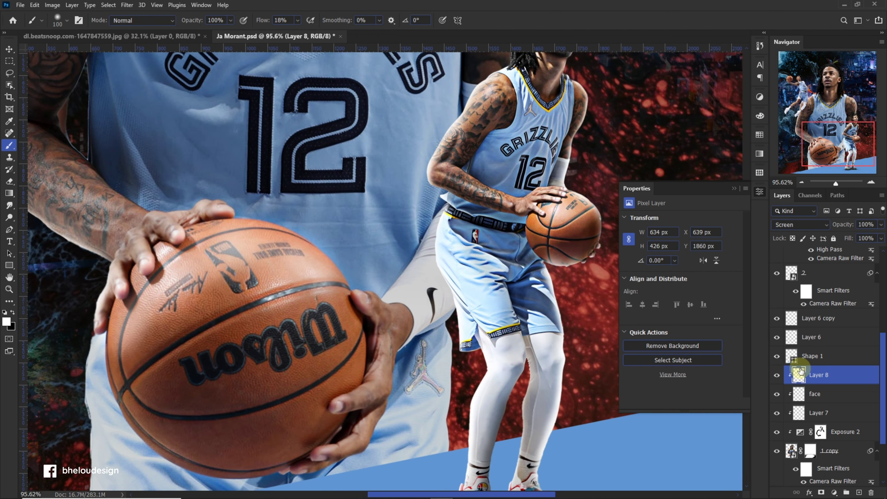
On the face layer, brighten the sleeve and the big figure's lower hand
click(814, 394)
scroll(428, 283, up, 2)
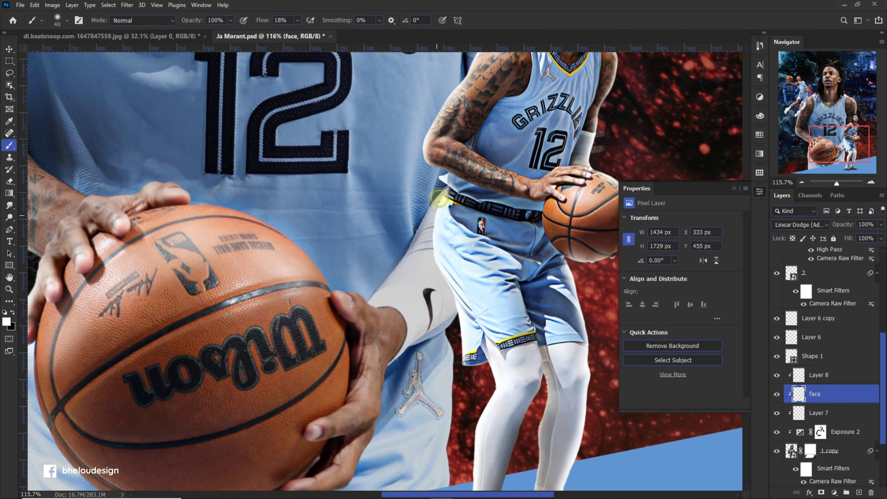
drag(437, 205, 381, 300)
scroll(351, 298, down, 1)
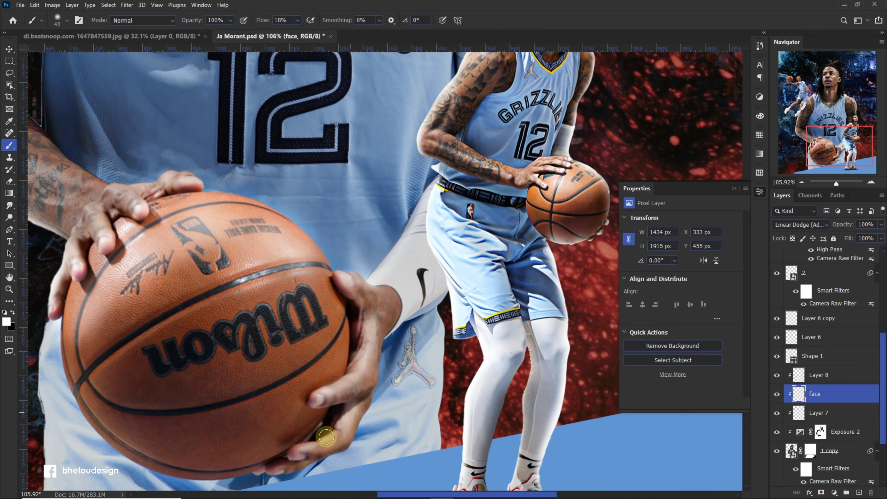
click(327, 437)
scroll(326, 436, down, 2)
scroll(343, 280, up, 2)
scroll(349, 175, down, 2)
scroll(357, 117, up, 1)
scroll(359, 116, down, 3)
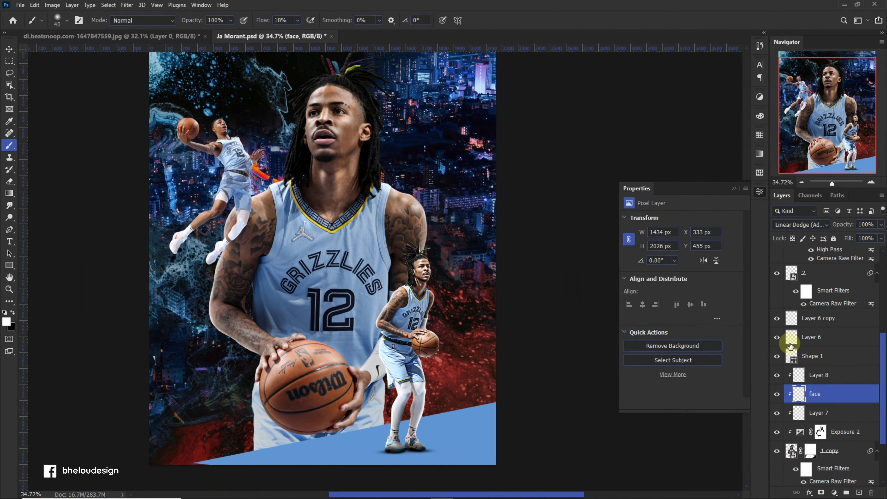
Toggle the face and Layer 8 visibility to compare, then add a new empty layer
click(777, 394)
click(777, 394)
click(832, 375)
click(777, 375)
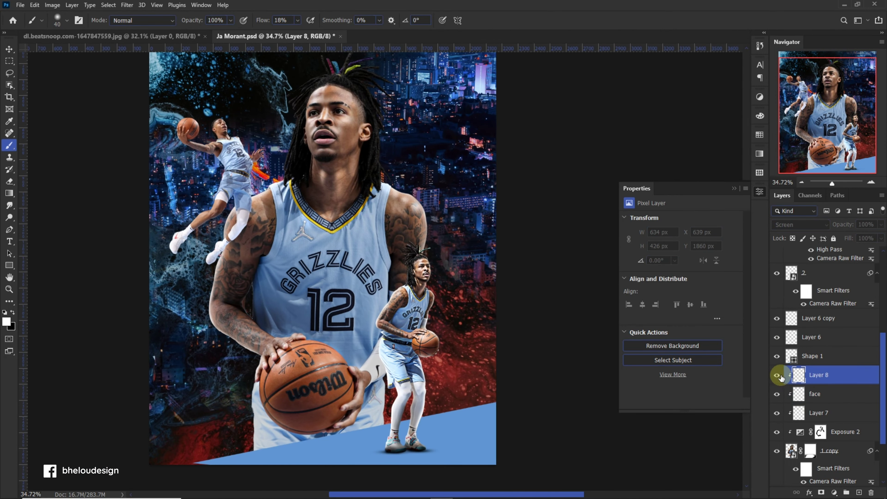
scroll(280, 331, down, 3)
scroll(245, 360, up, 6)
key(ctrl+shift+alt+n)
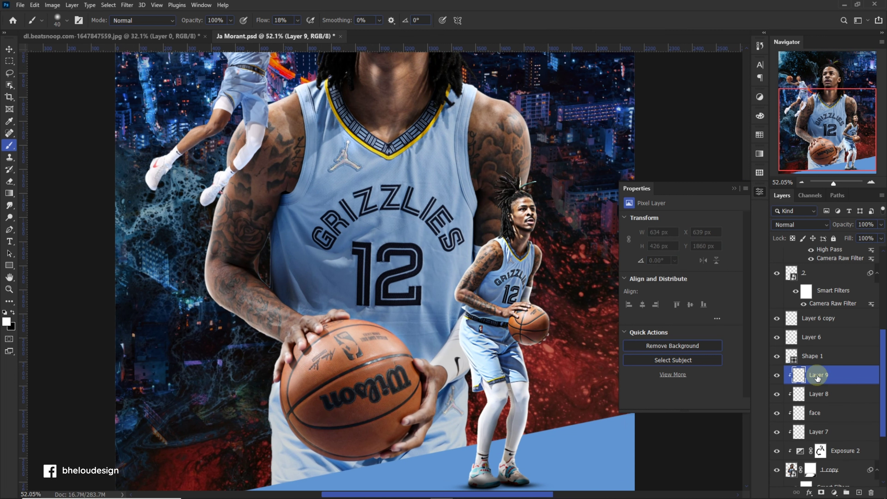
Name the new layer 'face black' and set its blend mode to Multiply
key(Return)
scroll(349, 245, down, 3)
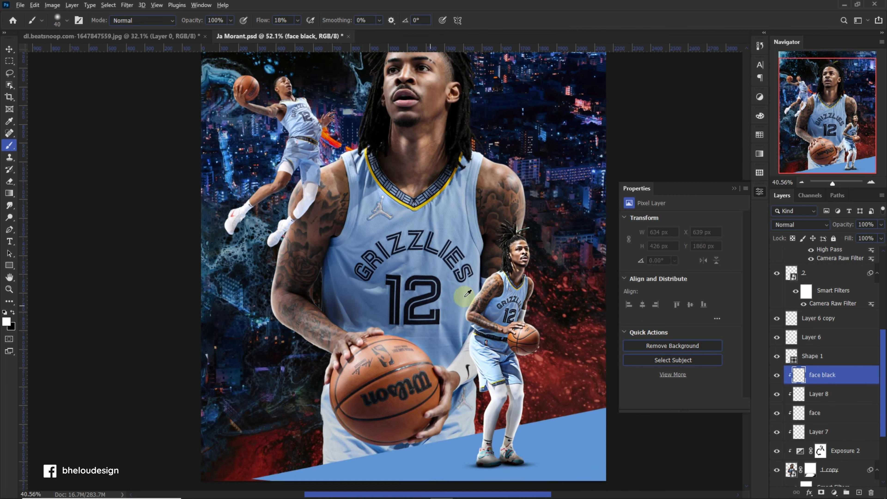
scroll(349, 245, up, 5)
click(799, 224)
click(786, 262)
scroll(315, 290, down, 2)
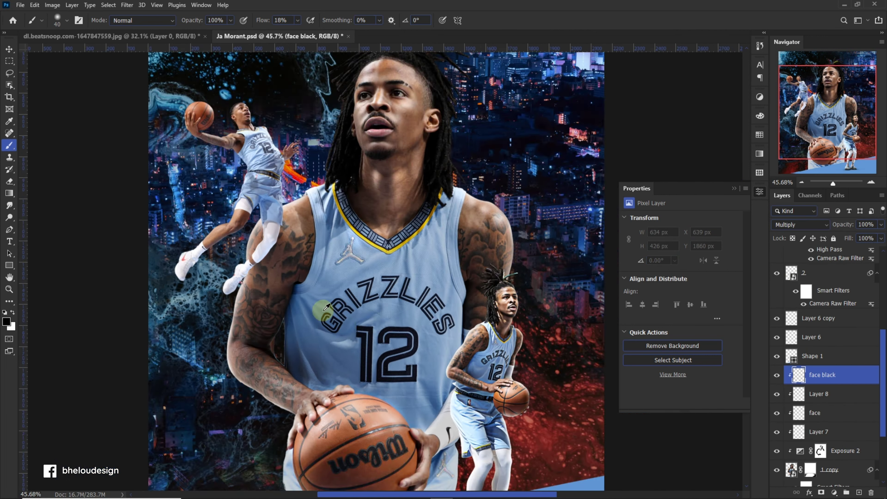
scroll(315, 289, up, 2)
Shade the big figure's forearm, right shoulder, right arm edge and the ball's lower left
mouse_move(288, 225)
mouse_down()
mouse_move(239, 349)
mouse_move(327, 420)
mouse_move(270, 394)
mouse_up()
scroll(270, 395, down, 4)
scroll(379, 335, up, 2)
drag(384, 290, 378, 335)
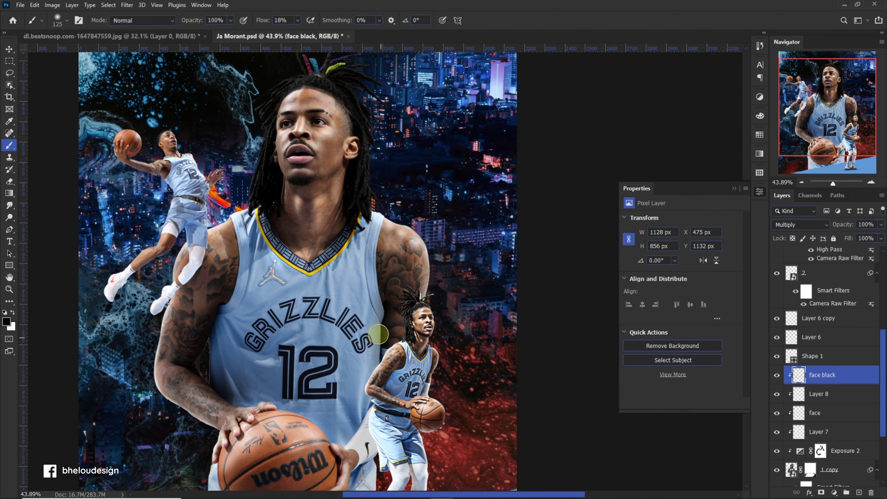
drag(374, 407, 367, 455)
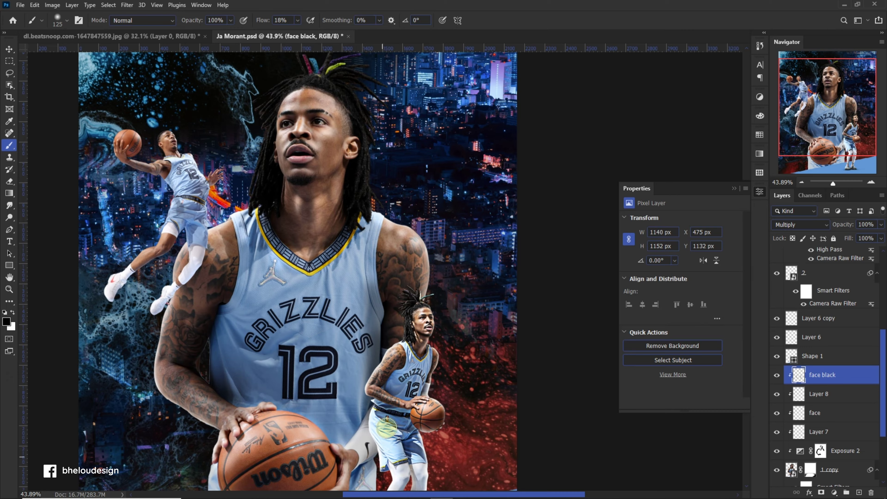
scroll(366, 436, down, 3)
scroll(366, 436, down, 1)
scroll(253, 377, left, 2)
mouse_move(265, 446)
mouse_down()
mouse_move(260, 424)
mouse_move(394, 423)
mouse_up()
scroll(259, 424, down, 1)
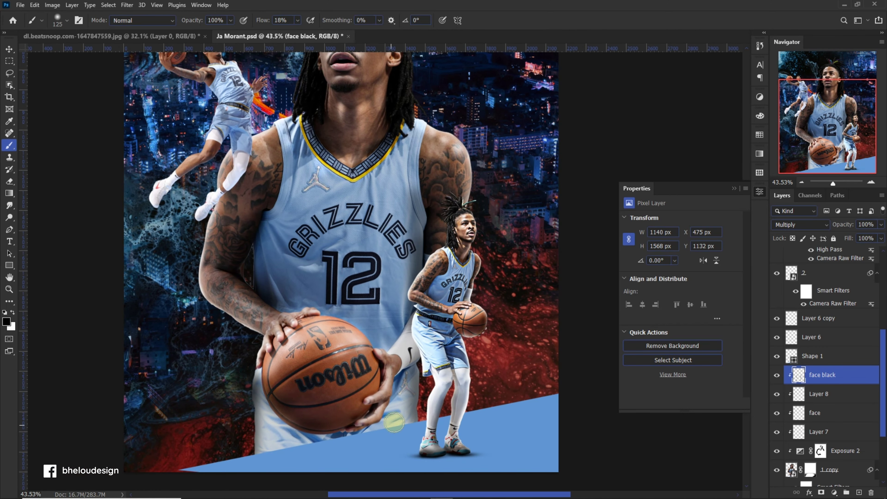
scroll(349, 448, up, 3)
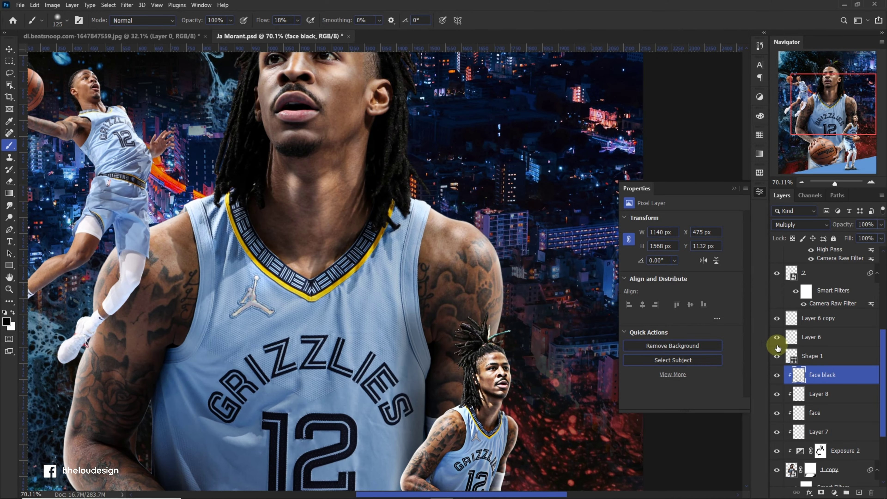
scroll(397, 272, down, 5)
scroll(369, 382, up, 2)
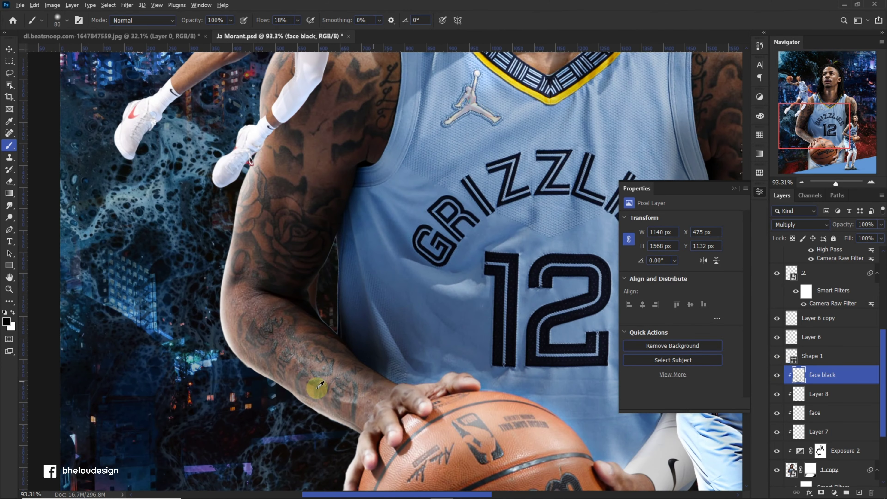
Set the brush to 4% flow and size 80, passing through 8% flow and size 50
key(b)
scroll(288, 304, up, 2)
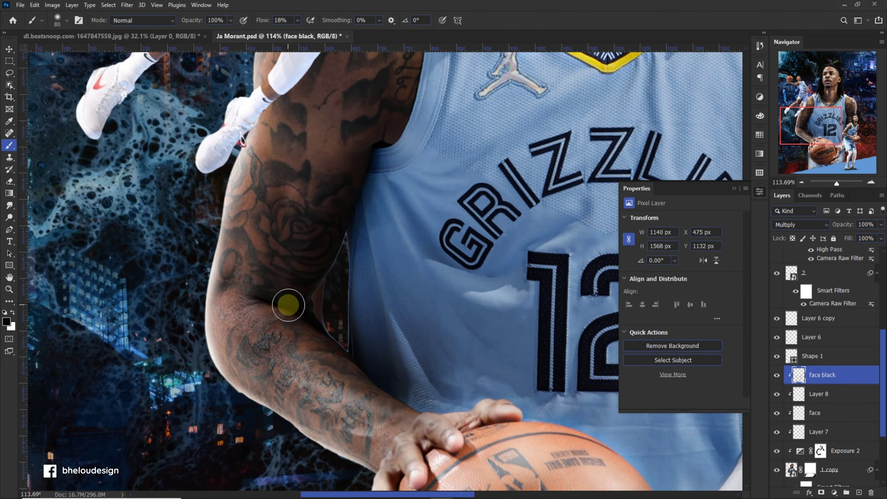
scroll(297, 311, down, 3)
scroll(462, 204, up, 2)
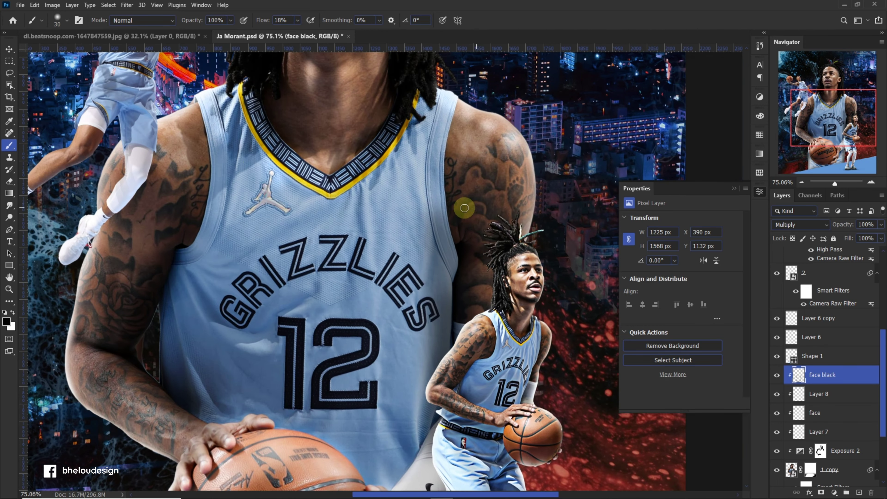
scroll(300, 150, up, 1)
scroll(303, 149, up, 1)
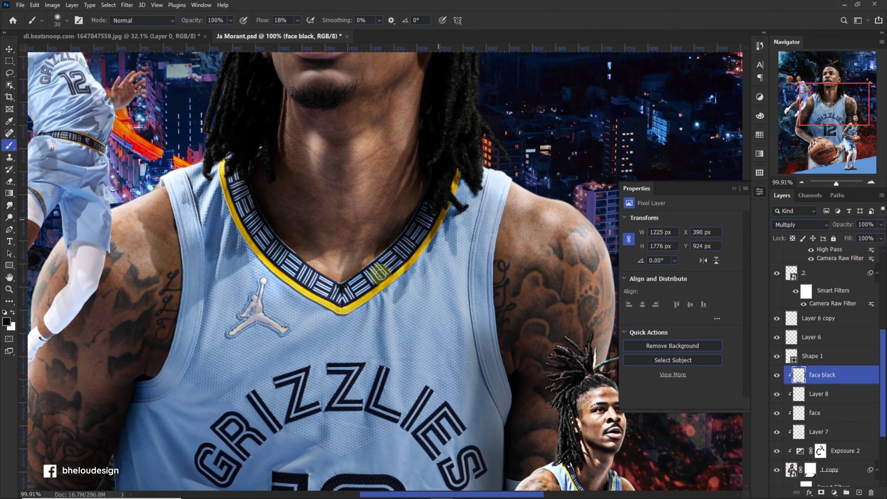
scroll(441, 190, up, 3)
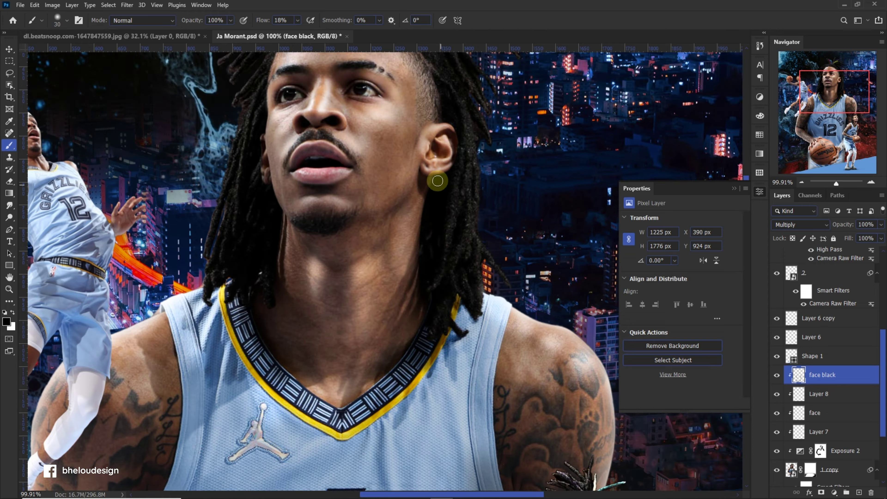
scroll(430, 302, down, 5)
scroll(405, 150, up, 5)
scroll(405, 151, up, 2)
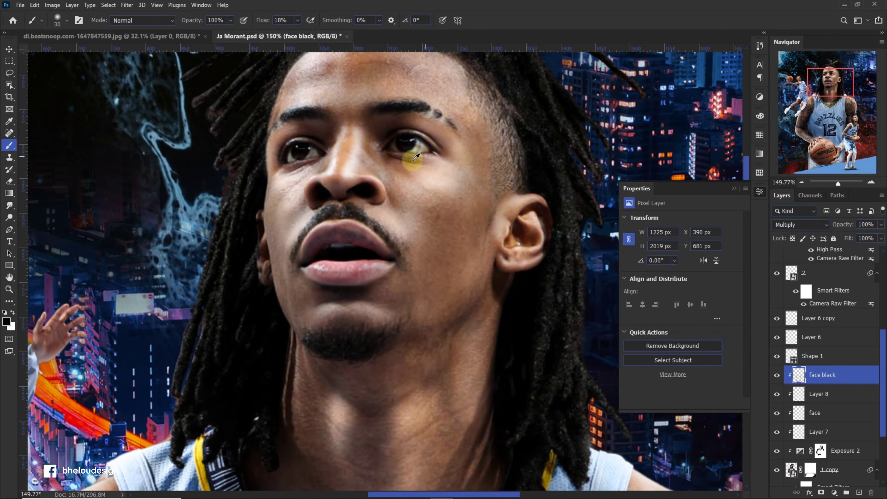
scroll(405, 150, up, 2)
drag(297, 32, 292, 32)
key(bracketright)
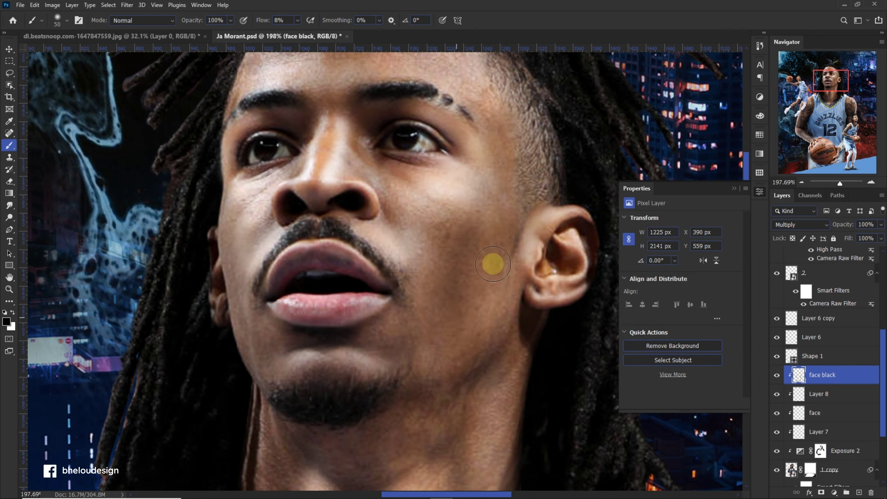
drag(297, 32, 295, 32)
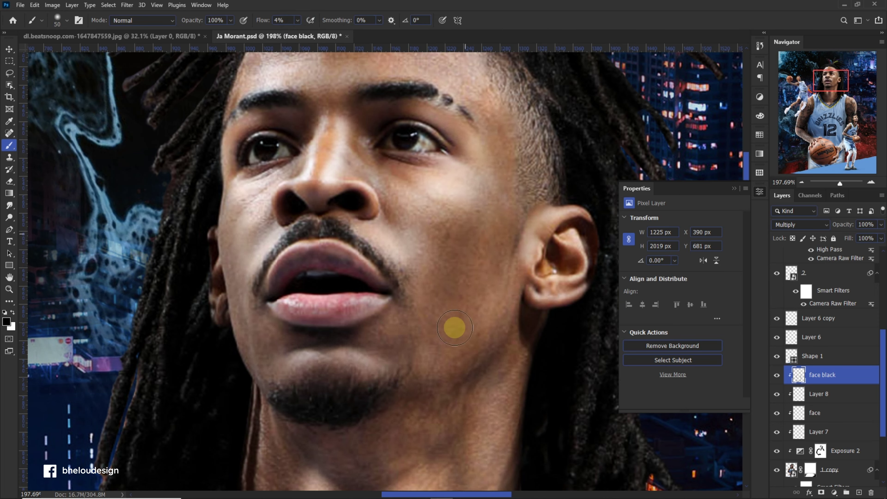
key(bracketright)
key(bracketright)
key(bracketright)
scroll(301, 376, down, 2)
scroll(291, 426, up, 1)
scroll(326, 358, down, 5)
scroll(325, 359, up, 3)
scroll(326, 358, up, 2)
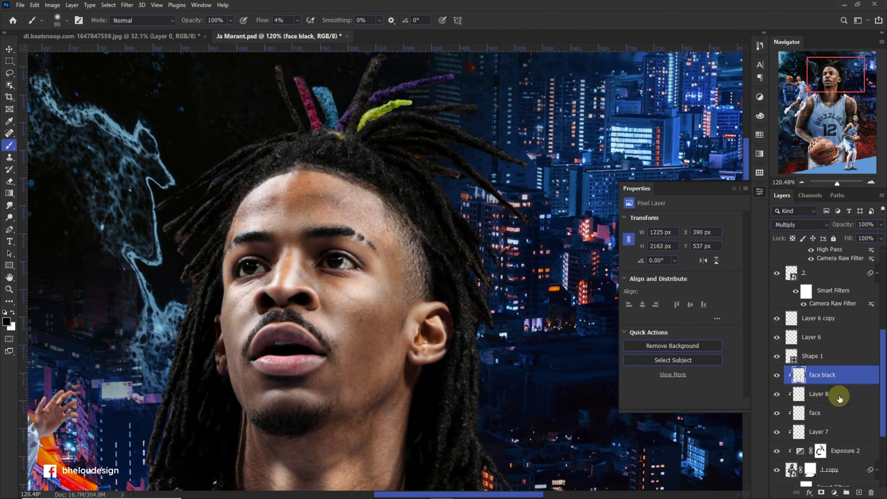
Extend the face layer's brightening toward the top of the head, then switch to black
click(815, 412)
mouse_move(426, 285)
mouse_down()
mouse_move(410, 233)
mouse_move(402, 240)
mouse_move(323, 198)
mouse_move(470, 164)
mouse_up()
scroll(472, 162, down, 5)
scroll(394, 212, up, 3)
scroll(424, 206, down, 1)
scroll(292, 353, up, 2)
scroll(293, 353, up, 3)
key(x)
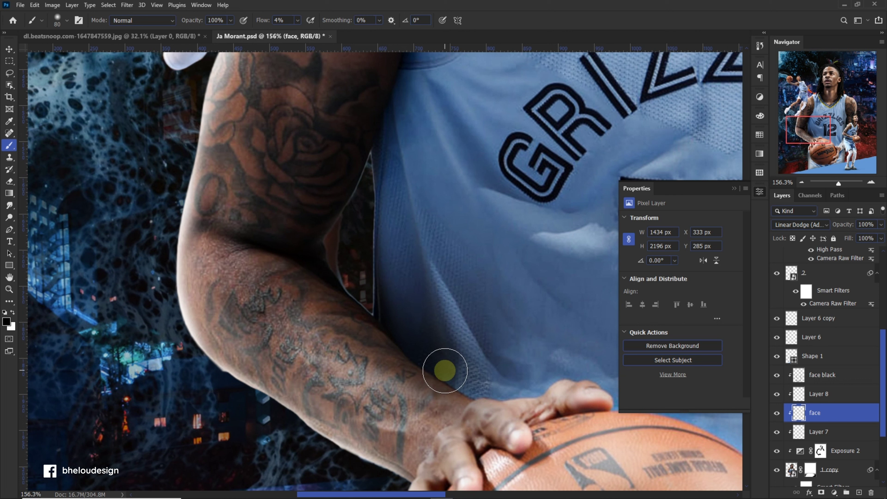
scroll(396, 418, down, 1)
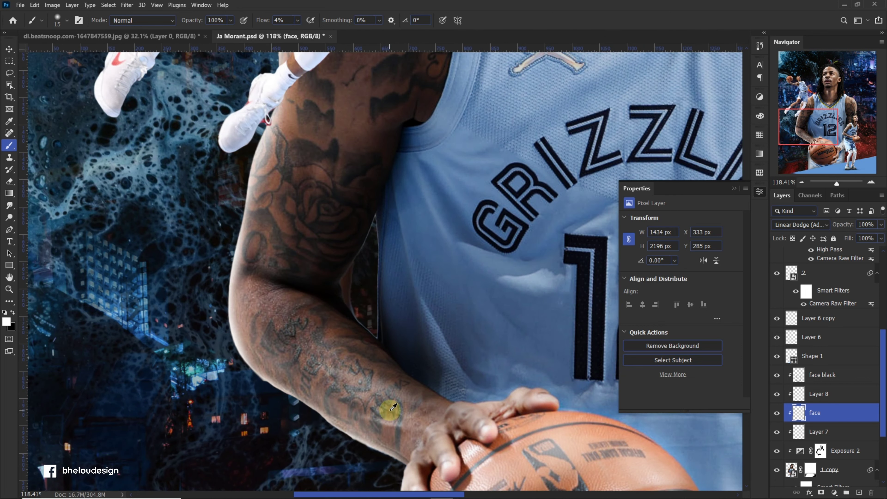
scroll(419, 392, down, 1)
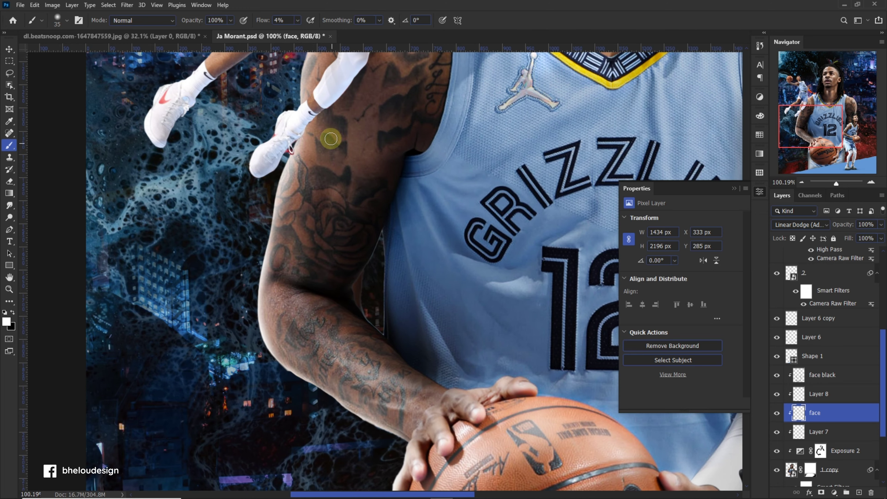
scroll(336, 174, down, 2)
scroll(307, 204, up, 2)
scroll(352, 192, down, 5)
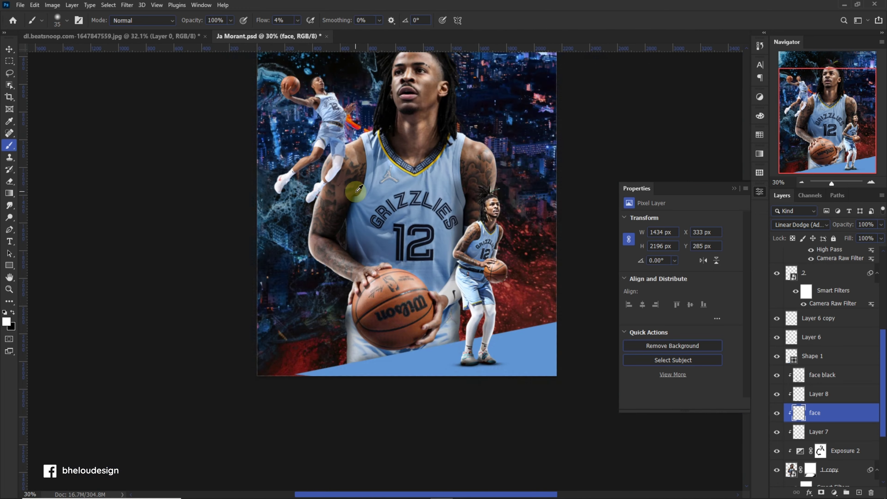
scroll(525, 173, up, 4)
scroll(511, 172, up, 1)
scroll(425, 238, down, 5)
scroll(429, 234, up, 1)
scroll(803, 391, down, 3)
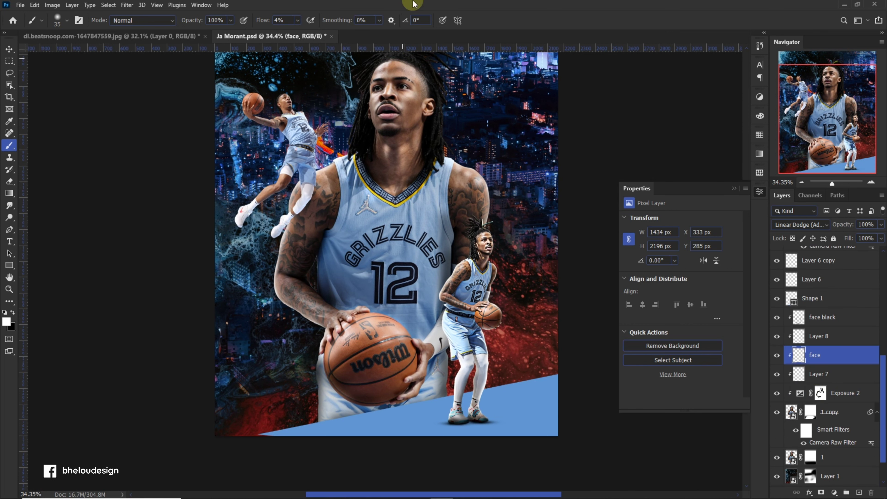
scroll(400, 84, up, 2)
scroll(357, 112, down, 3)
scroll(786, 360, down, 2)
click(787, 361)
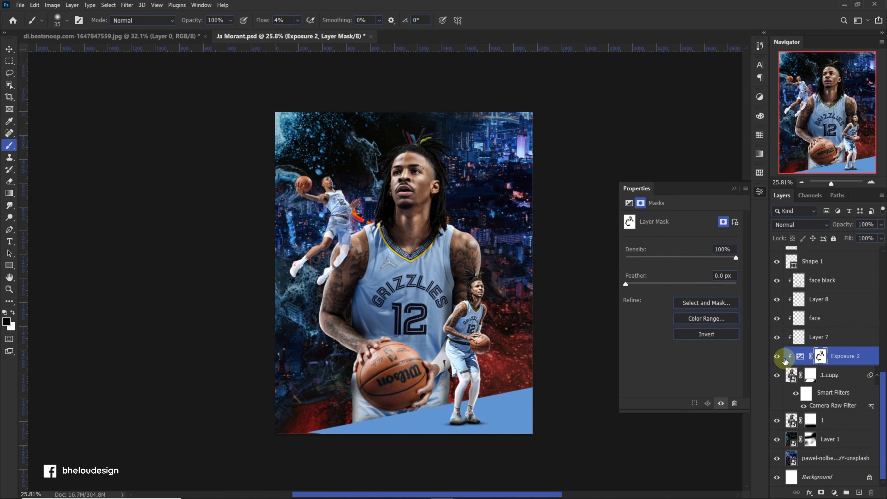
scroll(395, 164, up, 3)
key(x)
key(v)
click(837, 282)
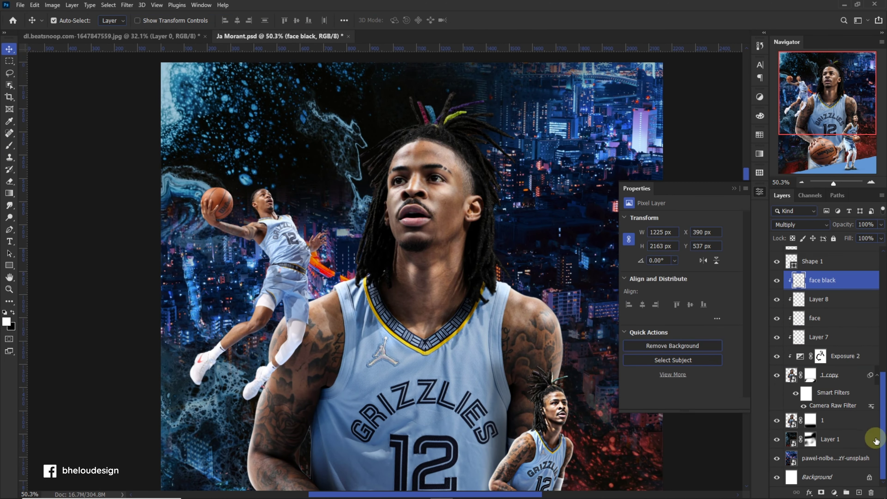
Add Layer 9 above 'face black' in Linear Dodge (Add) with a light blue painting colour
click(859, 491)
scroll(493, 425, down, 2)
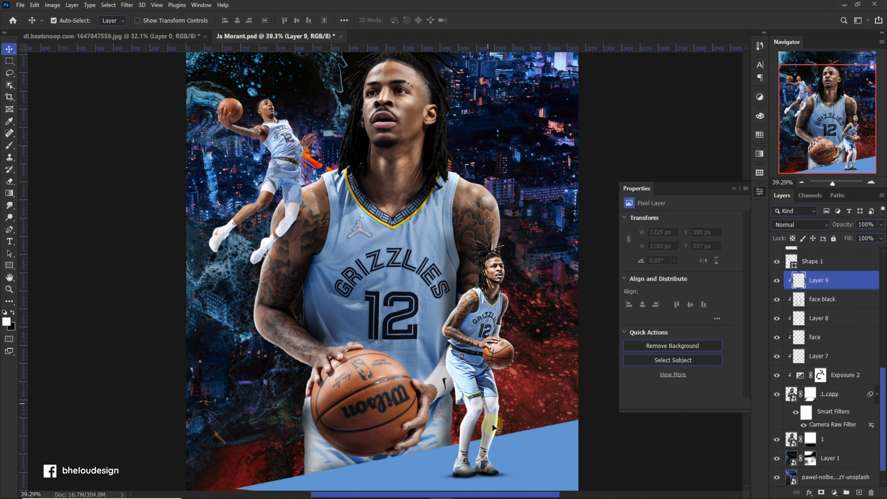
key(i)
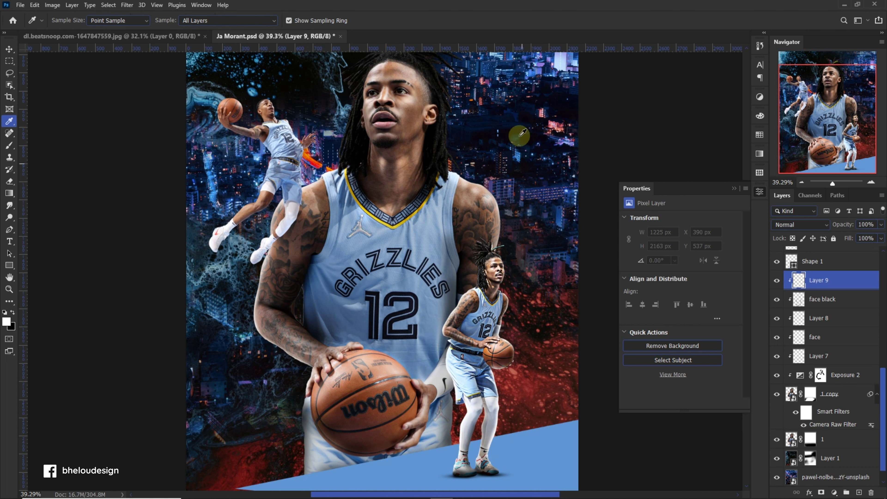
key(v)
click(6, 321)
click(793, 205)
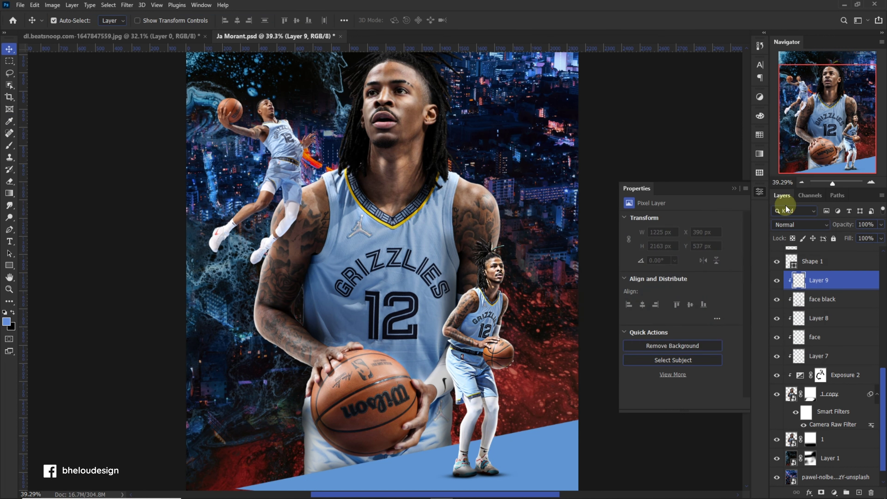
scroll(433, 140, up, 3)
key(b)
click(800, 224)
click(804, 315)
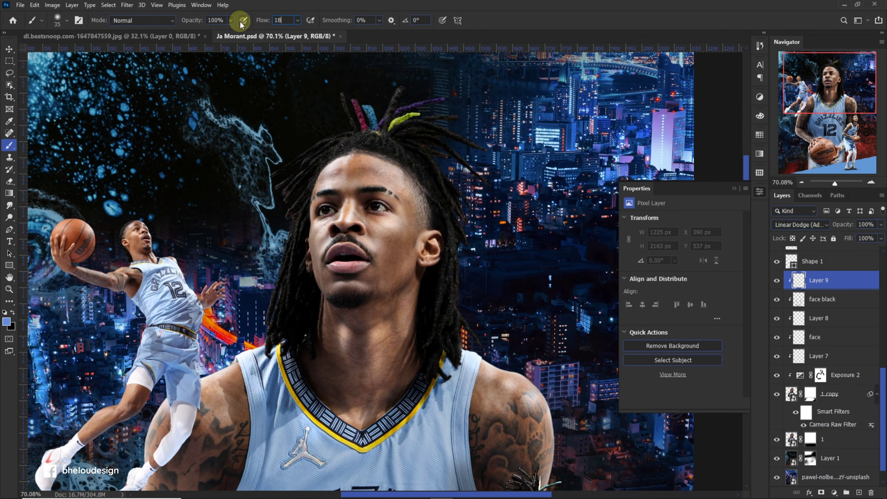
Enlarge the soft brush, lower flow to 6%, and paint a faint glow across the hair
key(bracketright)
key(bracketright)
key(bracketright)
scroll(416, 244, down, 1)
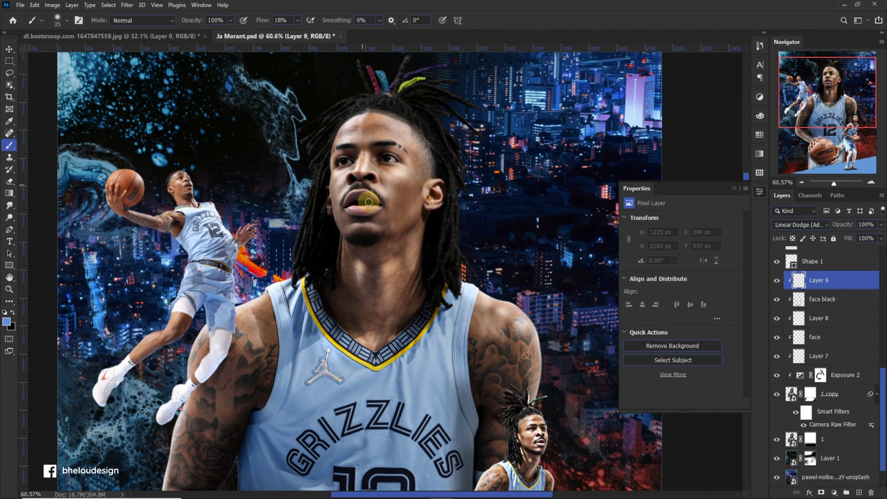
scroll(311, 102, up, 3)
key(bracketright)
key(bracketright)
drag(293, 32, 290, 32)
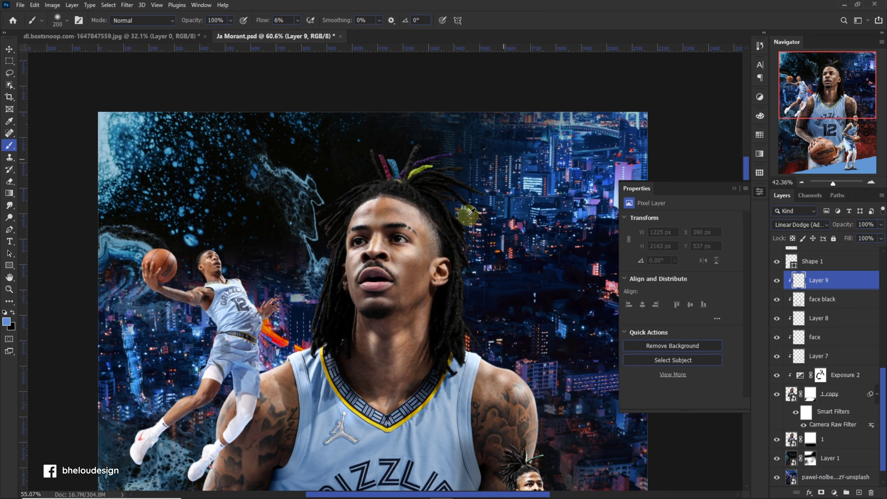
scroll(494, 254, down, 1)
mouse_move(494, 253)
mouse_down()
mouse_move(504, 332)
mouse_move(359, 139)
mouse_move(307, 264)
mouse_move(476, 173)
mouse_up()
With a smaller brush, paint soft highlights along the arm, shoulder and ball-holding hand
key(bracketleft)
key(bracketleft)
key(bracketleft)
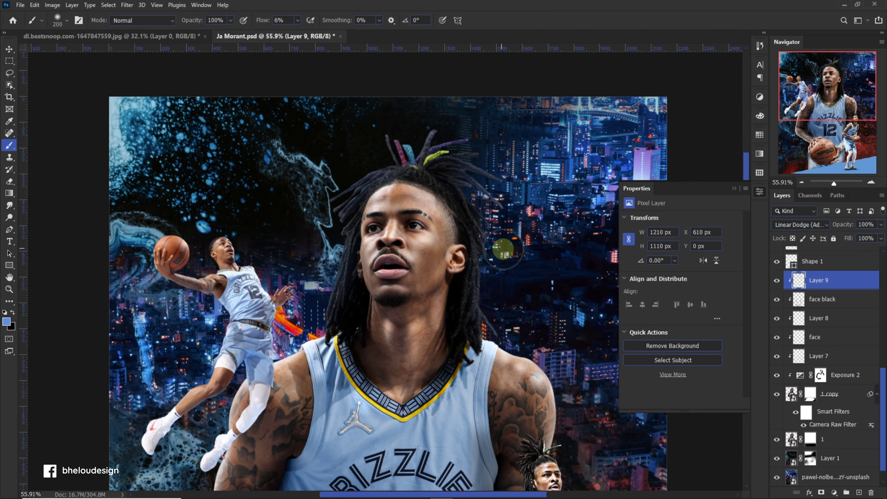
scroll(503, 250, up, 2)
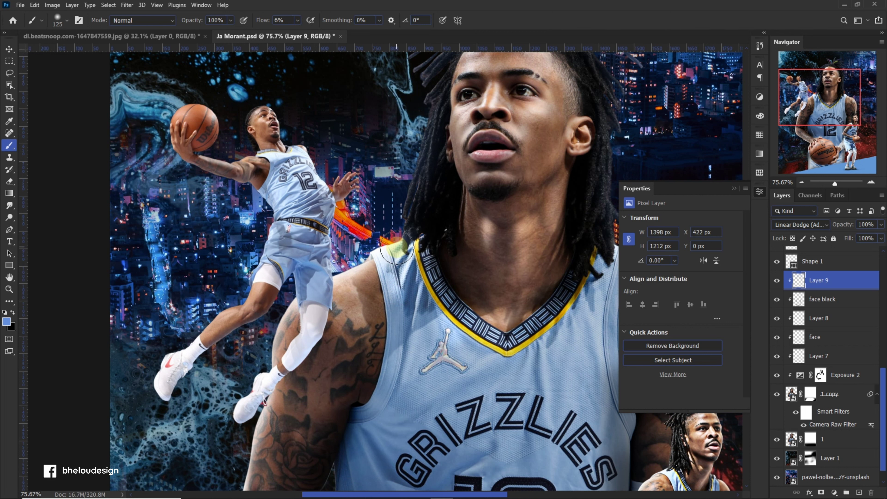
scroll(313, 298, down, 2)
scroll(307, 344, up, 1)
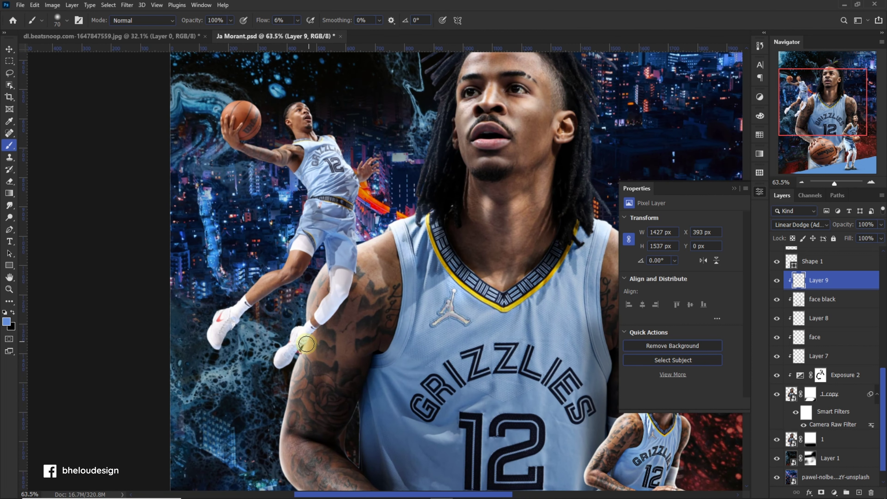
drag(302, 360, 293, 451)
scroll(303, 403, down, 2)
scroll(304, 403, down, 1)
drag(307, 402, 371, 440)
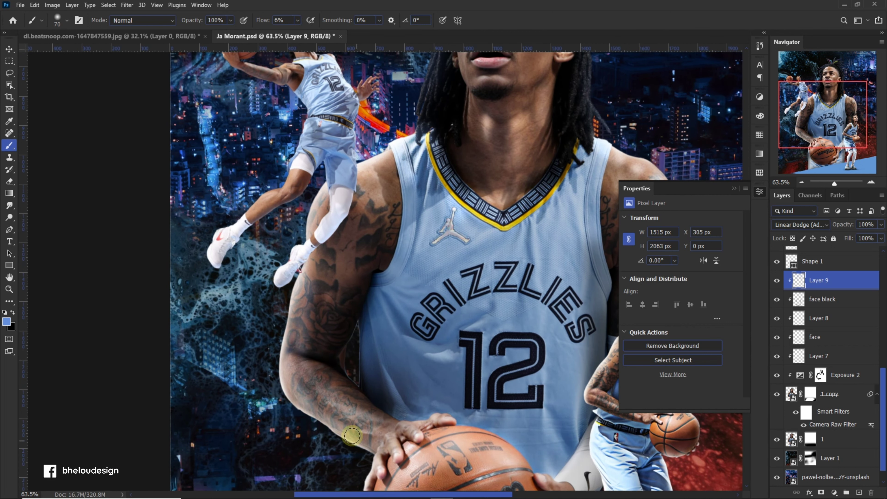
scroll(374, 426, down, 2)
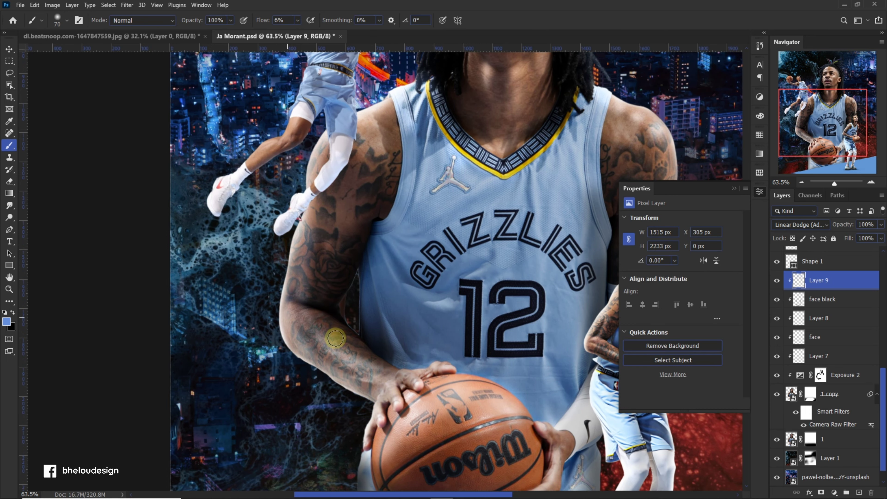
scroll(274, 297, down, 10)
scroll(349, 349, up, 12)
scroll(404, 370, up, 3)
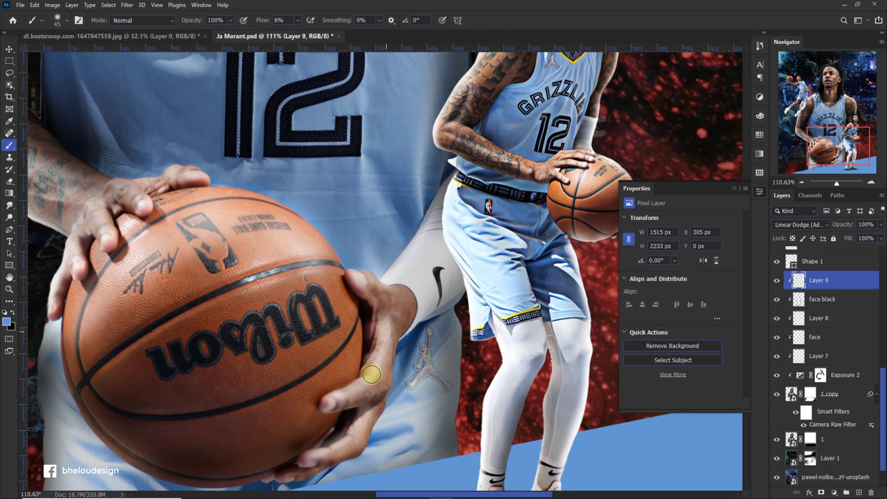
drag(361, 422, 315, 451)
Slightly enlarge the brush and brighten the top of the basketball
scroll(314, 451, down, 2)
scroll(402, 174, up, 3)
key(bracketright)
key(bracketright)
key(bracketright)
scroll(385, 196, down, 4)
scroll(350, 196, up, 2)
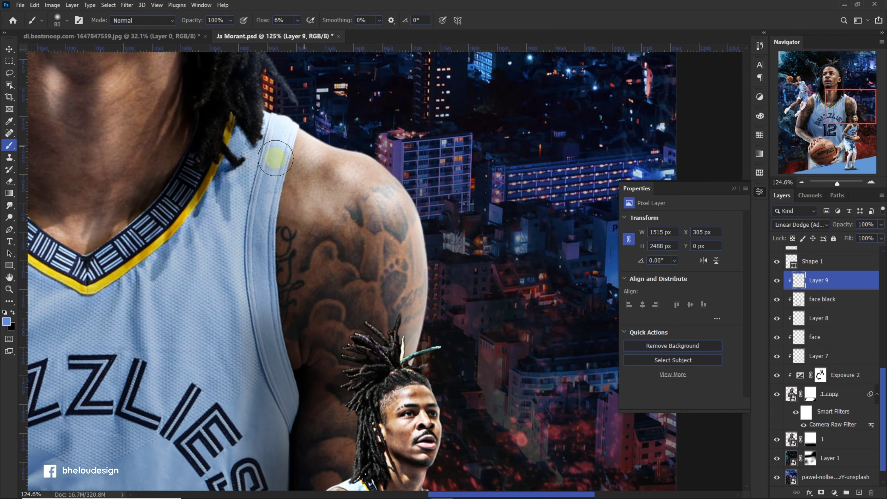
scroll(327, 220, down, 1)
scroll(297, 244, down, 2)
scroll(314, 241, up, 2)
scroll(324, 242, up, 1)
scroll(296, 247, down, 2)
scroll(307, 262, up, 1)
scroll(319, 277, up, 1)
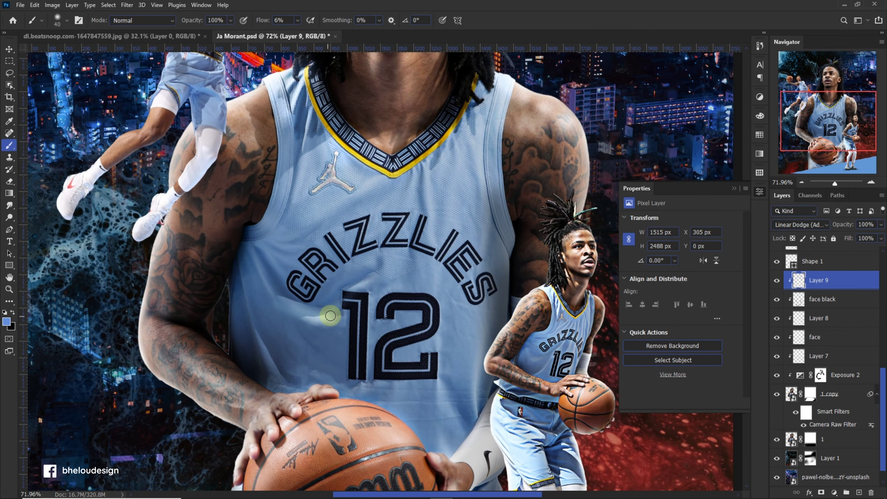
scroll(328, 317, down, 2)
scroll(458, 250, up, 3)
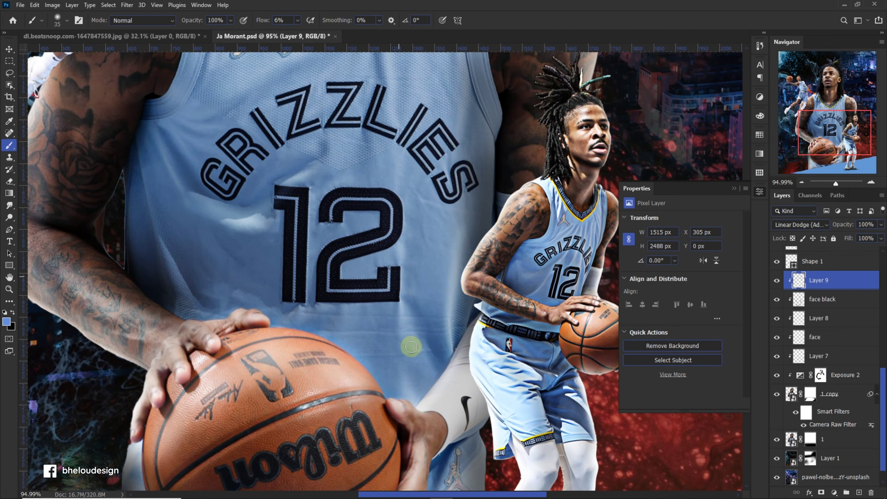
scroll(401, 299, down, 2)
scroll(386, 294, up, 1)
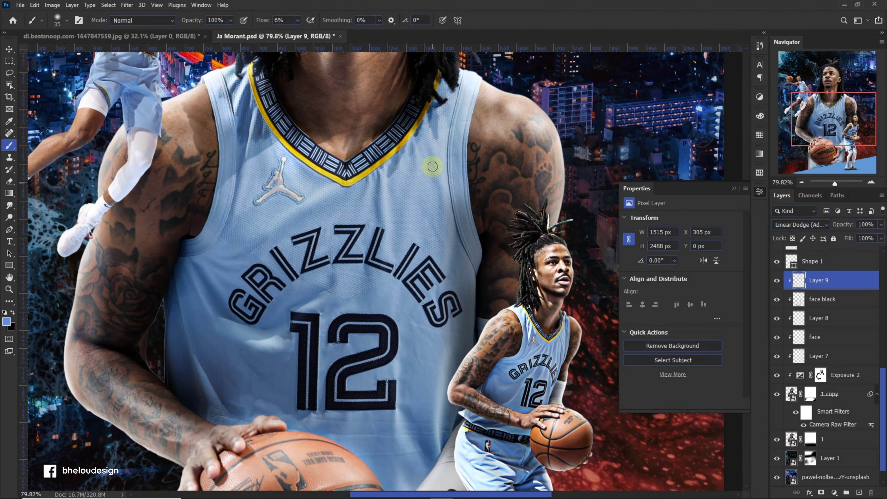
scroll(276, 276, down, 1)
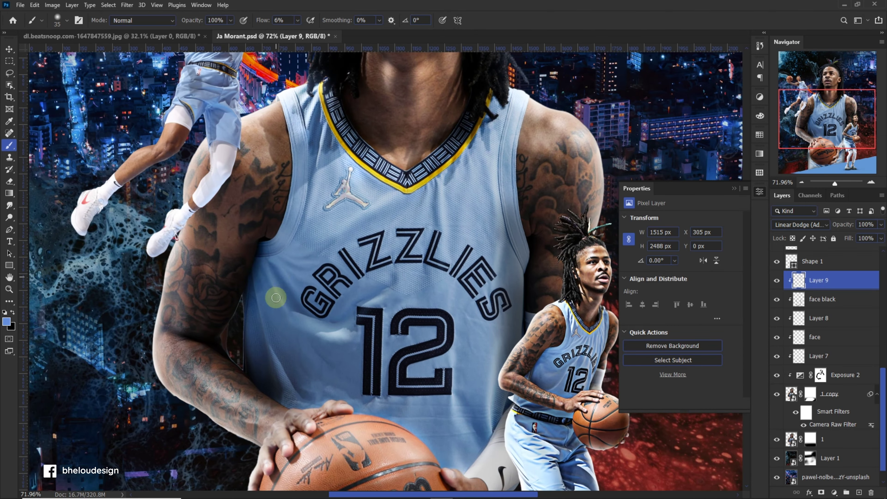
scroll(430, 348, up, 2)
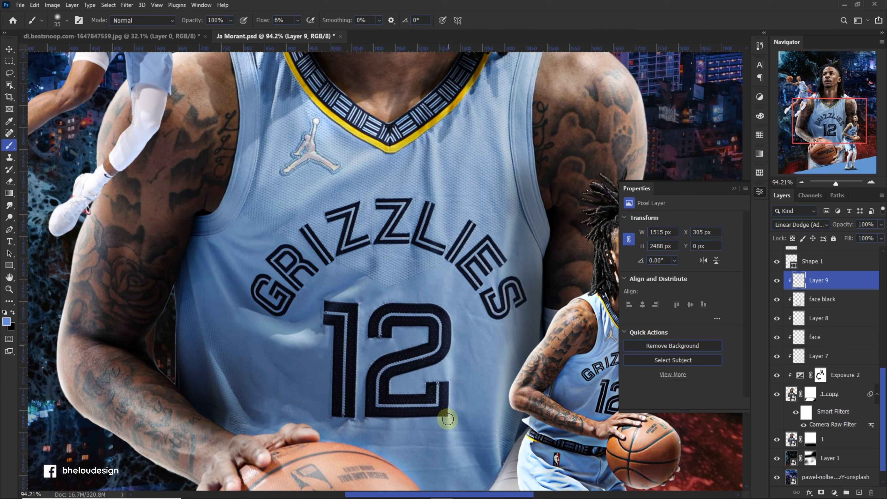
scroll(372, 234, down, 2)
scroll(275, 277, down, 2)
scroll(428, 221, up, 2)
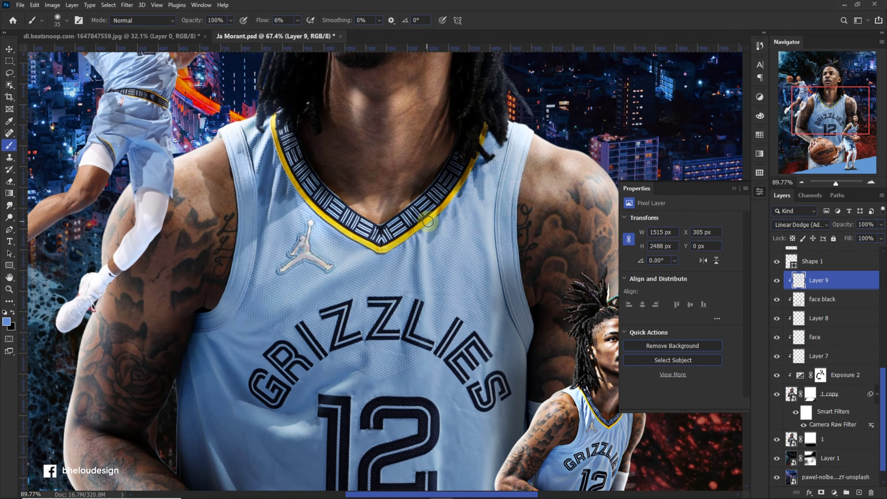
scroll(320, 221, down, 3)
scroll(406, 222, down, 2)
scroll(360, 294, down, 1)
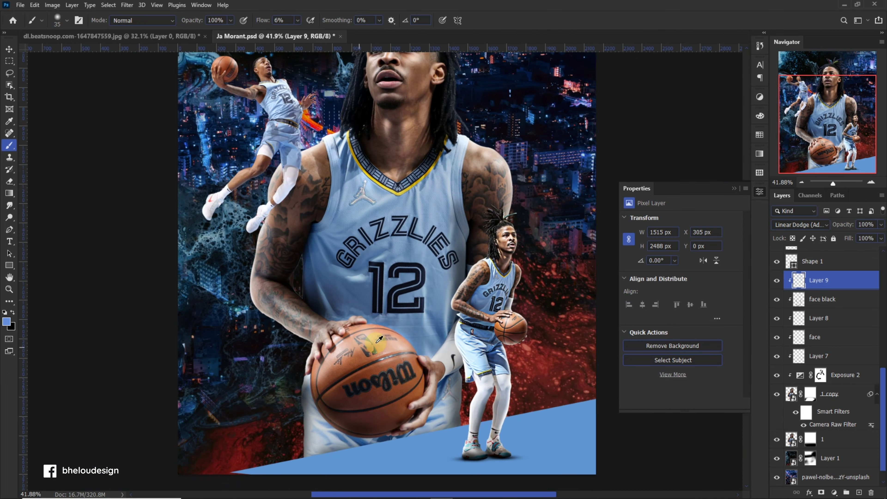
scroll(423, 330, up, 5)
drag(470, 270, 301, 332)
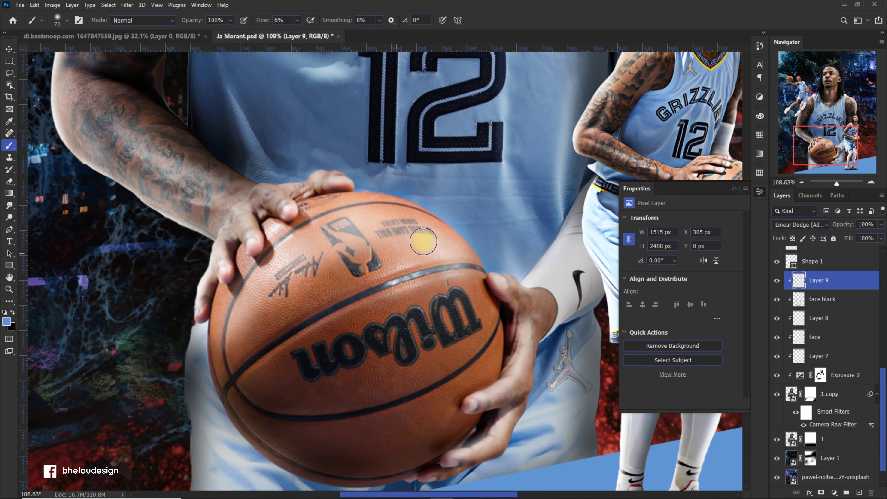
scroll(406, 297, down, 4)
scroll(423, 150, up, 2)
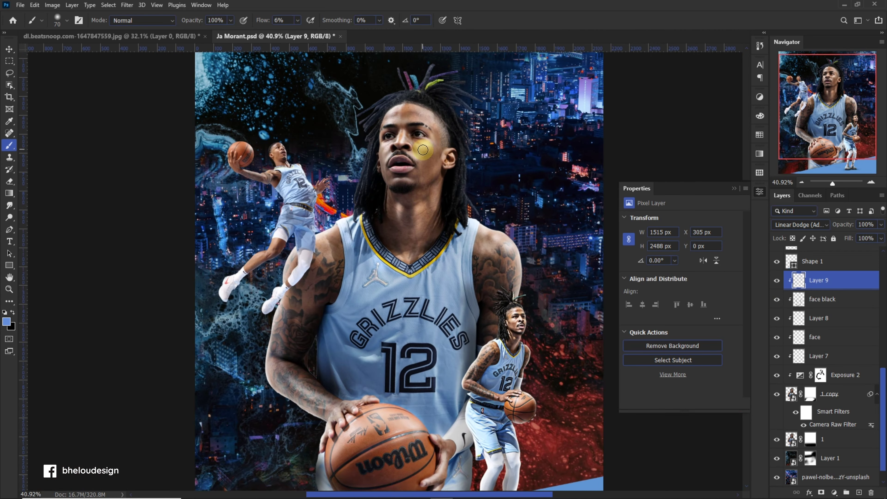
scroll(422, 150, up, 3)
scroll(468, 253, up, 2)
scroll(398, 194, down, 1)
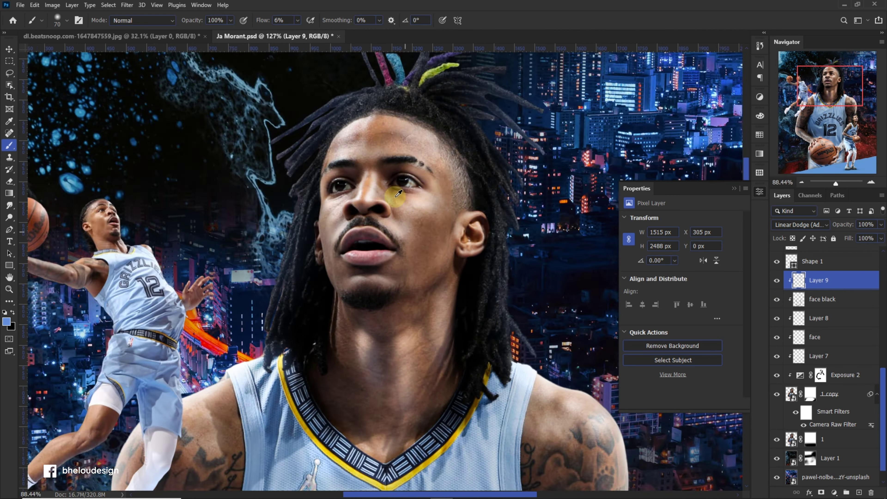
Use a smaller brush at 10% flow for highlights on lips, eye, cheek and ear, then switch to Move
scroll(398, 193, up, 2)
key(bracketleft)
scroll(356, 183, up, 1)
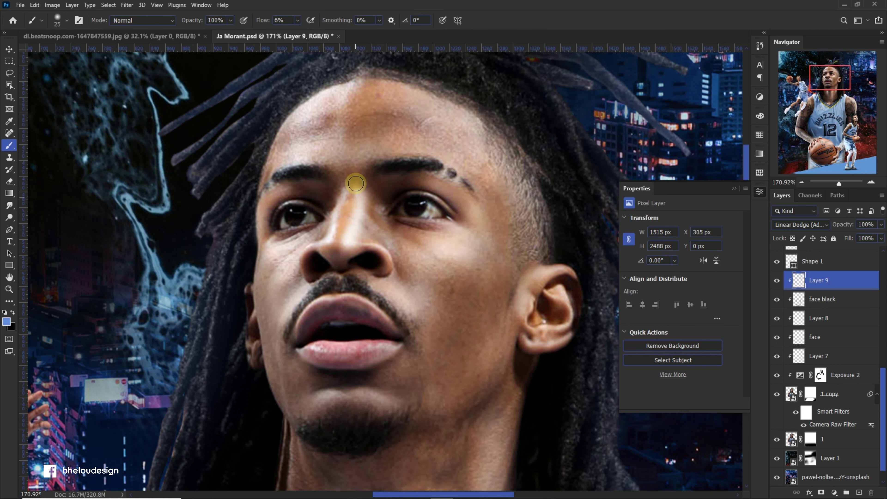
text(10)
key(Return)
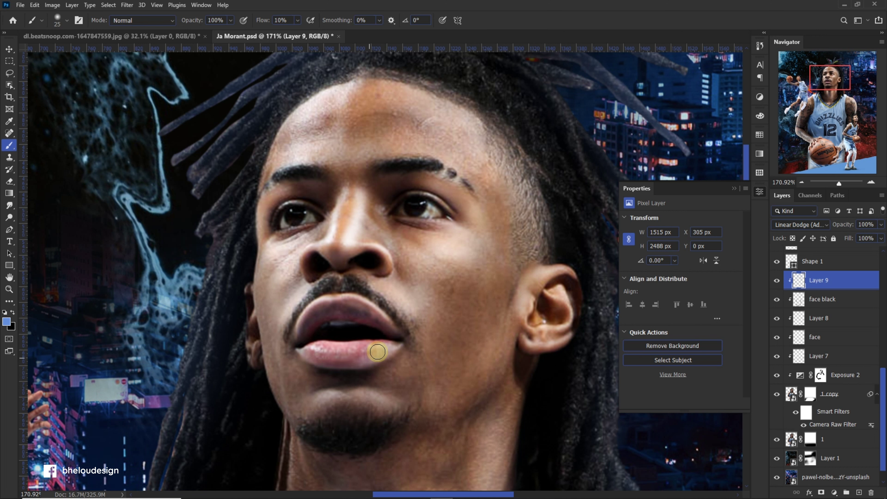
scroll(376, 370, down, 1)
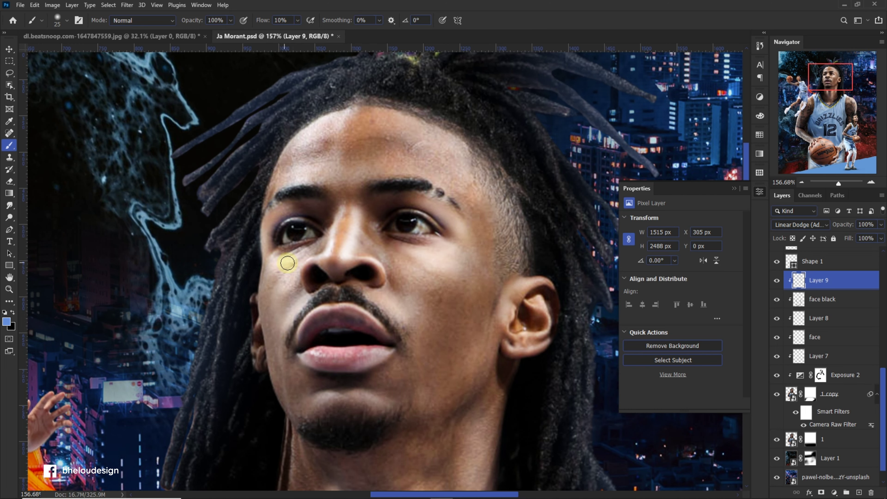
scroll(405, 299, down, 2)
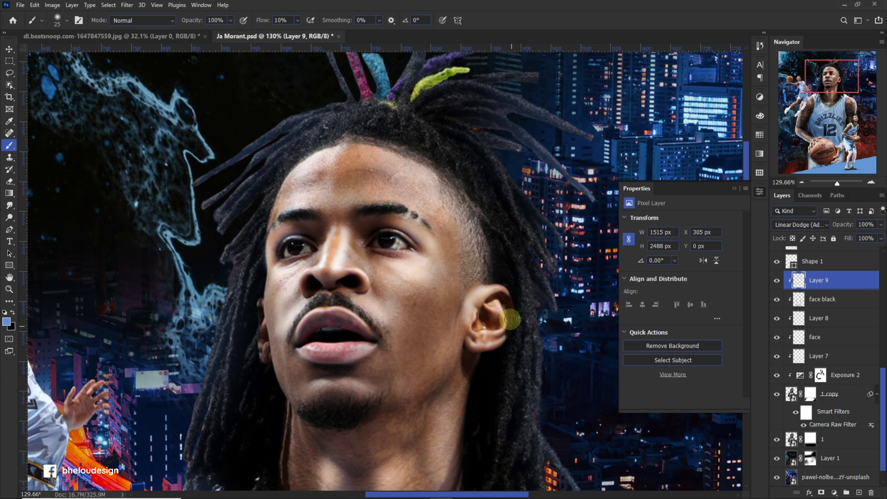
scroll(507, 335, up, 1)
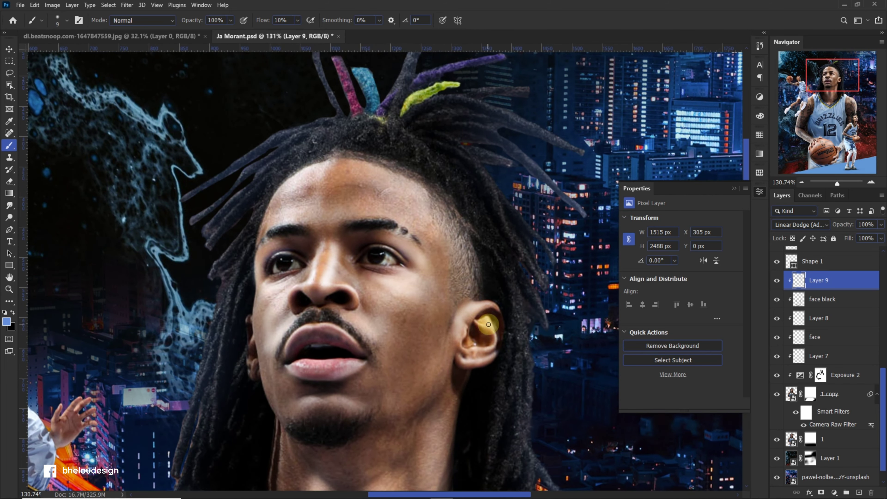
scroll(432, 305, down, 4)
scroll(417, 276, up, 1)
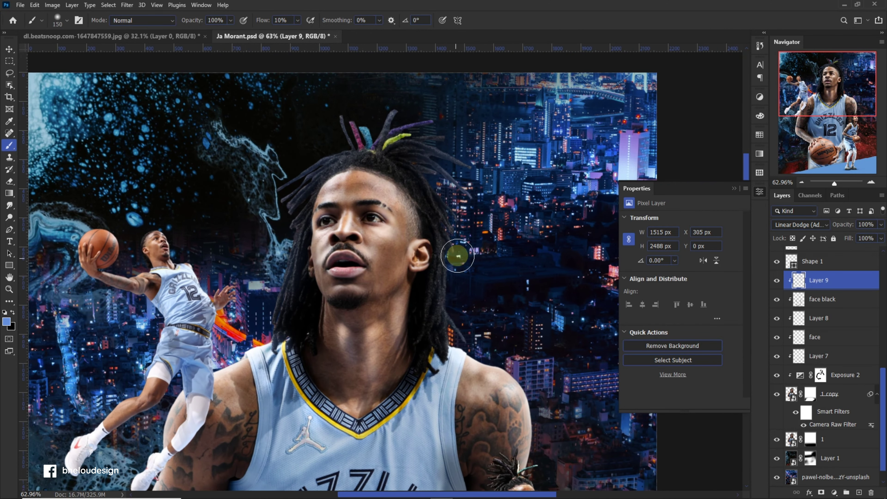
scroll(332, 196, down, 3)
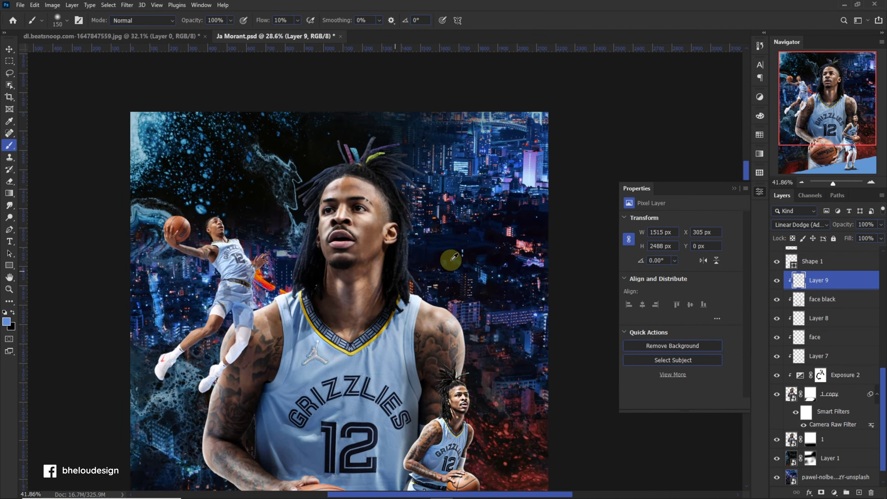
scroll(445, 263, down, 3)
key(v)
scroll(840, 460, up, 1)
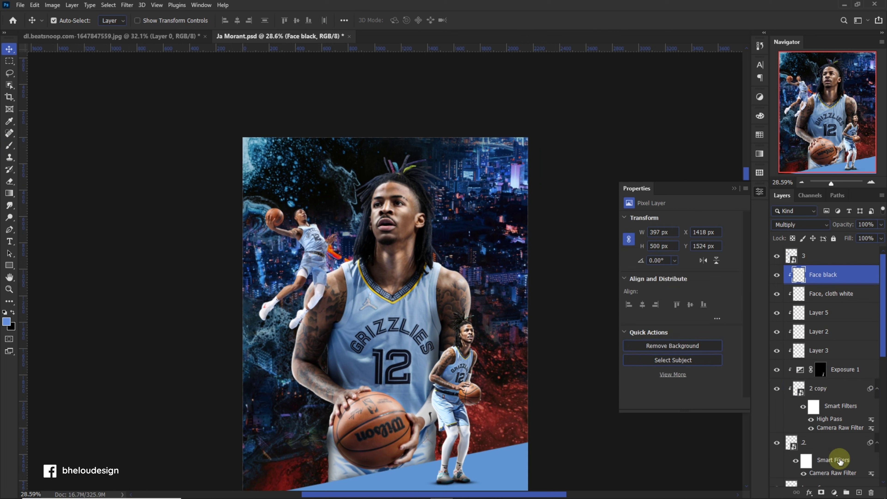
Add a new 'Color Hair' layer above 'Face black' set to Linear Dodge (Add)
key(ctrl+shift+alt+n)
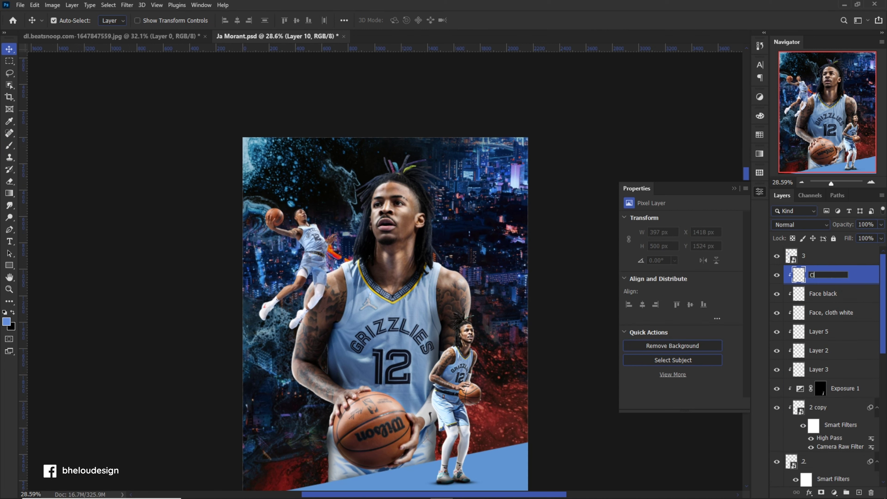
scroll(384, 210, up, 3)
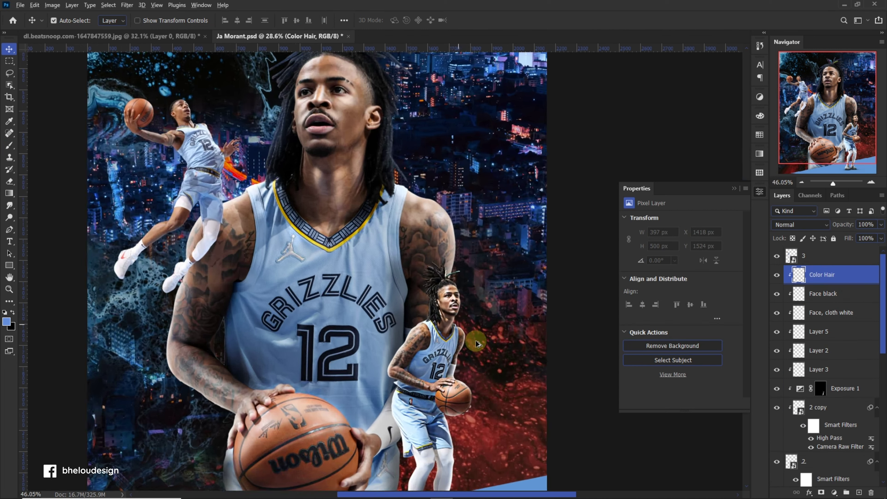
key(b)
scroll(405, 178, up, 3)
click(800, 224)
click(803, 327)
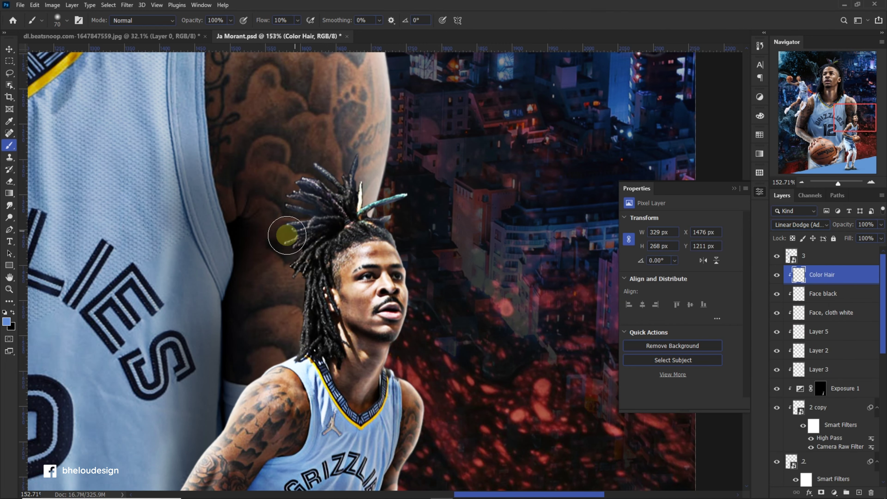
Return to the Move tool, zoom out, and select layer 3 (the dunking player)
key(v)
scroll(325, 229, down, 5)
scroll(324, 229, up, 2)
scroll(325, 229, up, 2)
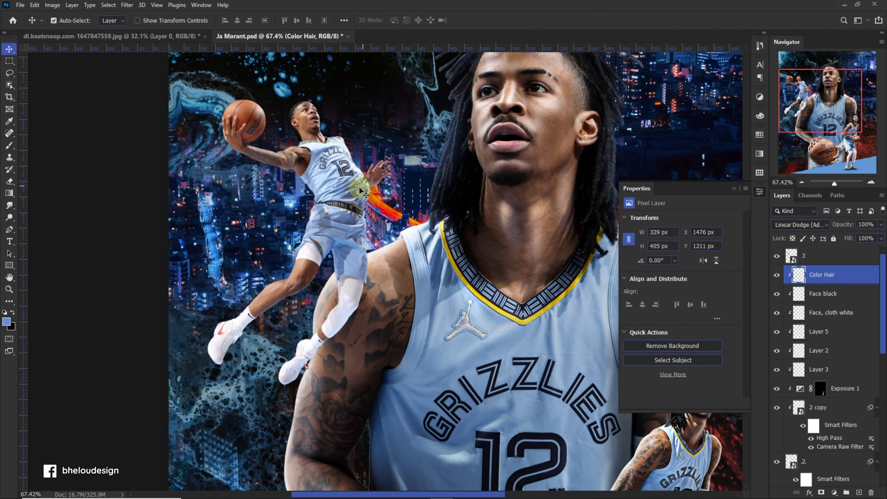
scroll(325, 229, down, 3)
click(315, 210)
scroll(201, 183, up, 3)
scroll(204, 185, up, 1)
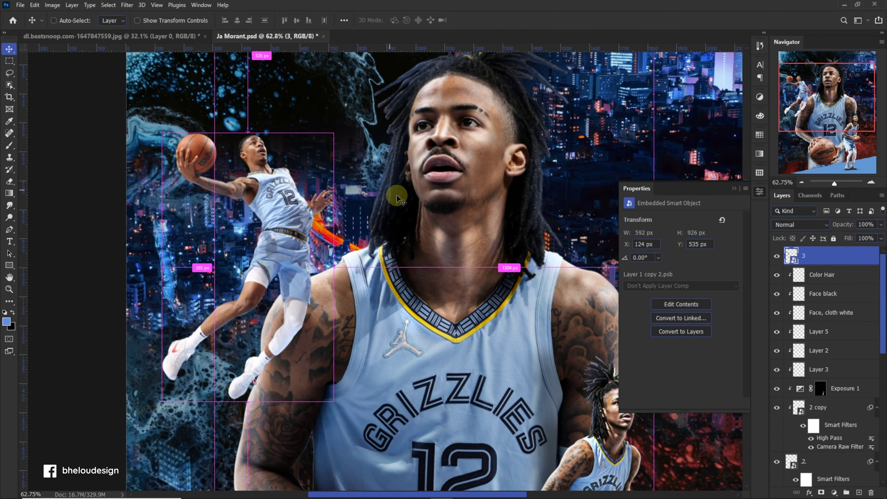
Apply a Camera Raw filter to layer 3, boosting highlights (+27), texture (+21) and clarity
key(ctrl+shift+a)
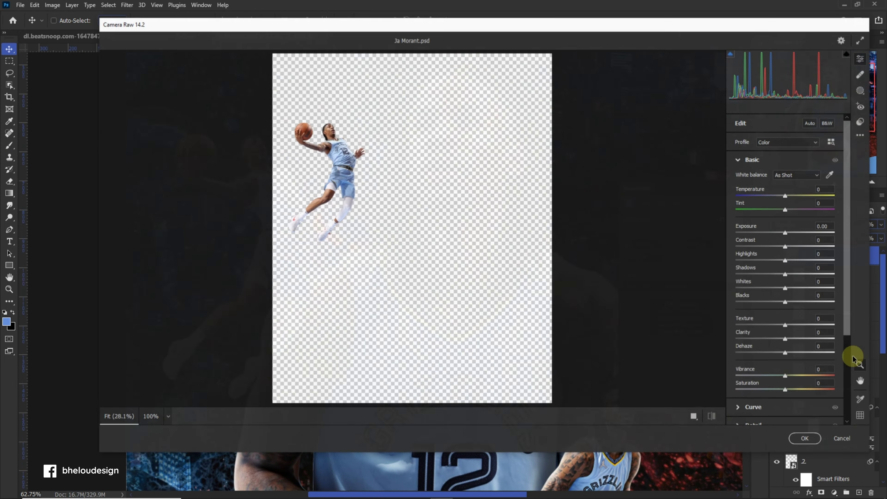
double_click(861, 365)
mouse_move(785, 261)
mouse_down()
mouse_move(816, 260)
mouse_move(799, 261)
mouse_move(793, 247)
mouse_move(778, 274)
mouse_move(764, 275)
mouse_move(784, 274)
mouse_move(796, 288)
mouse_up()
mouse_move(802, 343)
mouse_down()
mouse_move(792, 343)
mouse_move(804, 325)
mouse_move(784, 353)
mouse_move(787, 382)
mouse_up()
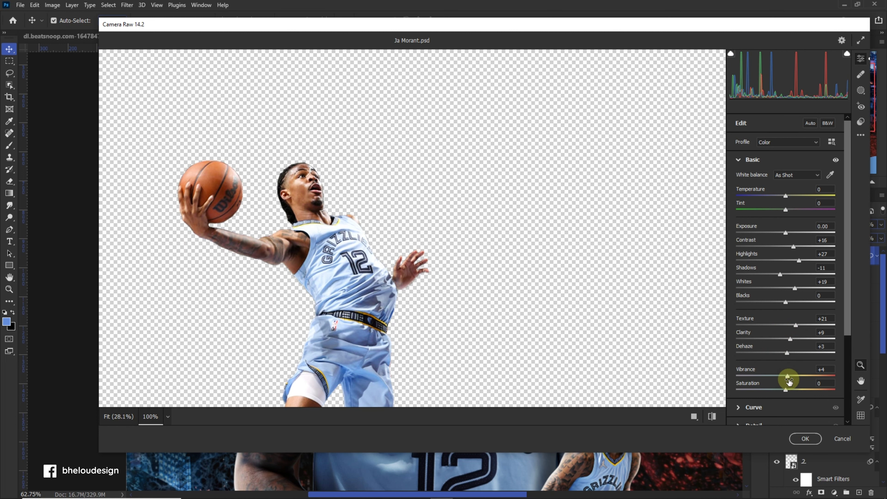
mouse_move(426, 293)
mouse_down()
mouse_move(307, 119)
mouse_move(425, 227)
mouse_up()
click(805, 438)
scroll(356, 233, down, 2)
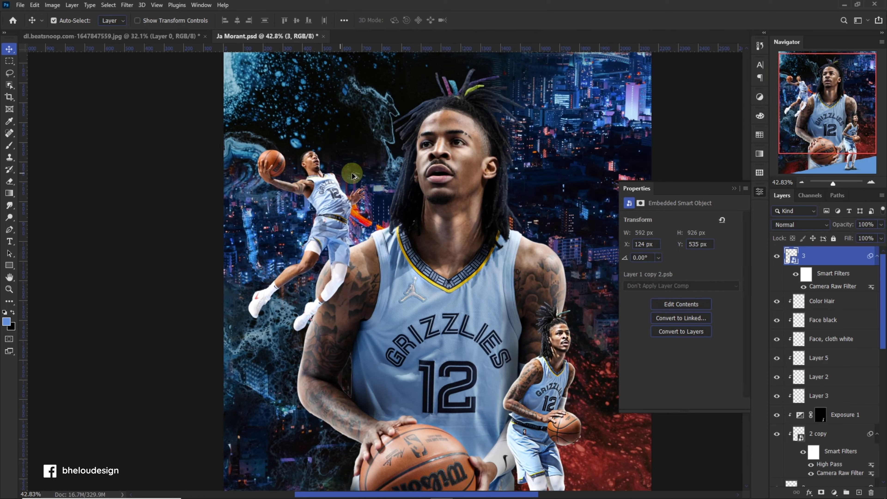
scroll(344, 206, up, 2)
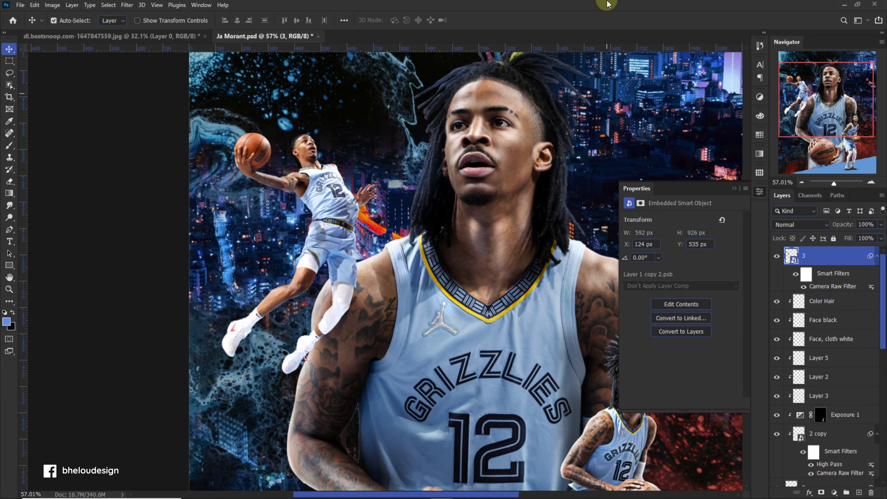
Add an Exposure adjustment layer and duplicate layer 3 as '3 copy'
click(839, 493)
click(831, 384)
key(alt+bracketleft)
key(ctrl+j)
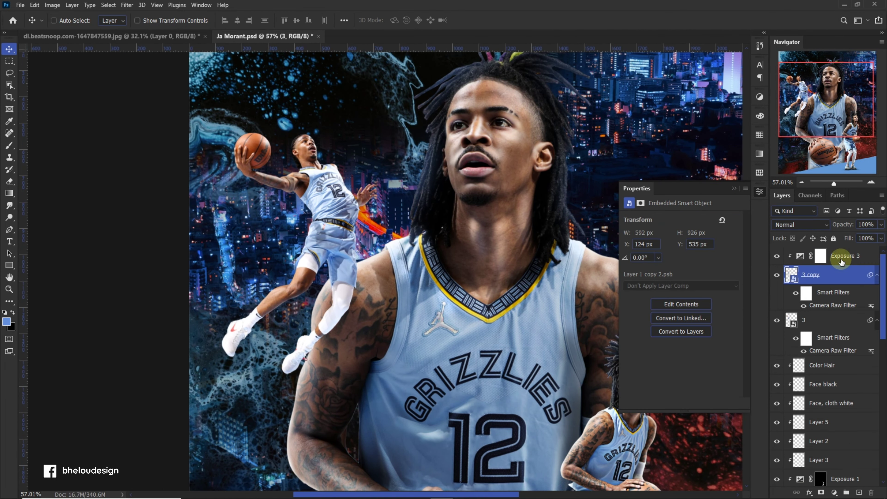
Apply a High Pass filter to '3 copy' and blend it in Overlay
click(127, 5)
mouse_move(177, 201)
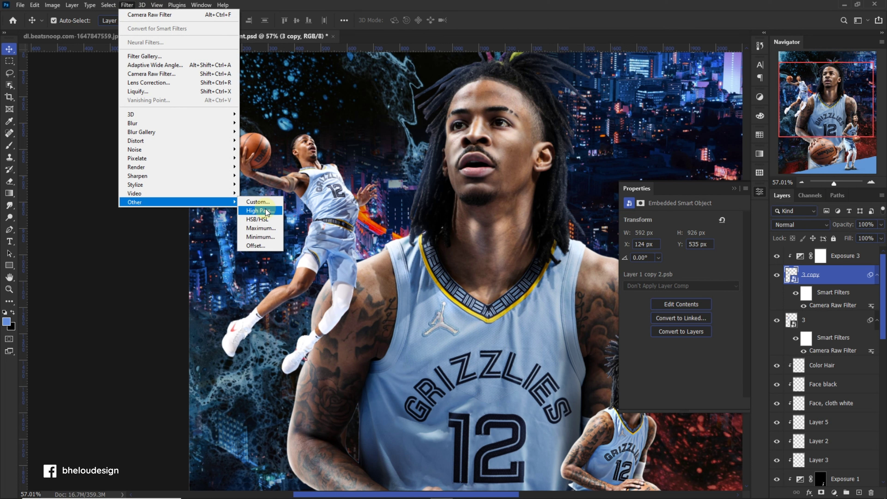
click(266, 212)
click(491, 123)
click(799, 224)
click(799, 315)
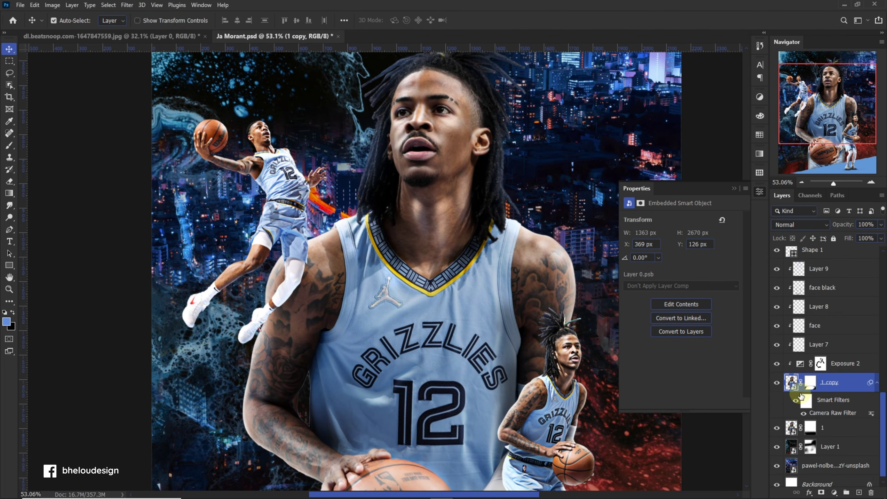
Compare the earlier High Pass radius, then keep '3 copy' in Overlay at 80% opacity
click(127, 5)
click(266, 211)
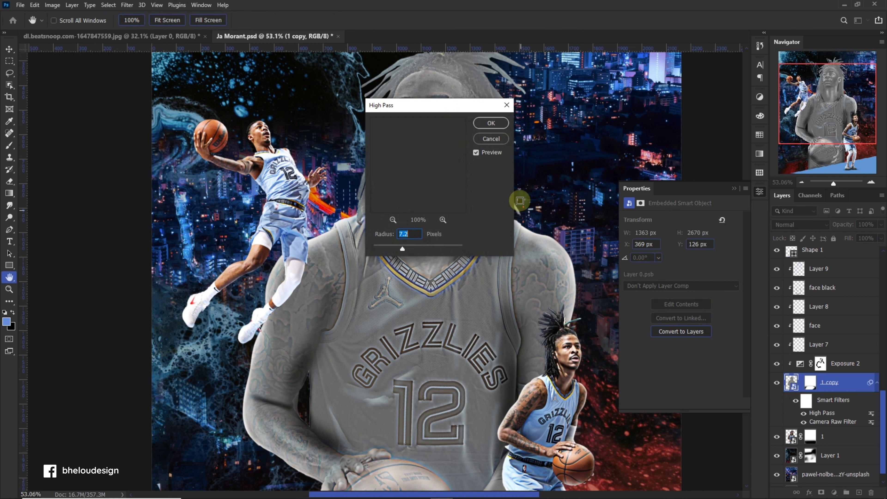
click(491, 123)
click(800, 224)
click(788, 351)
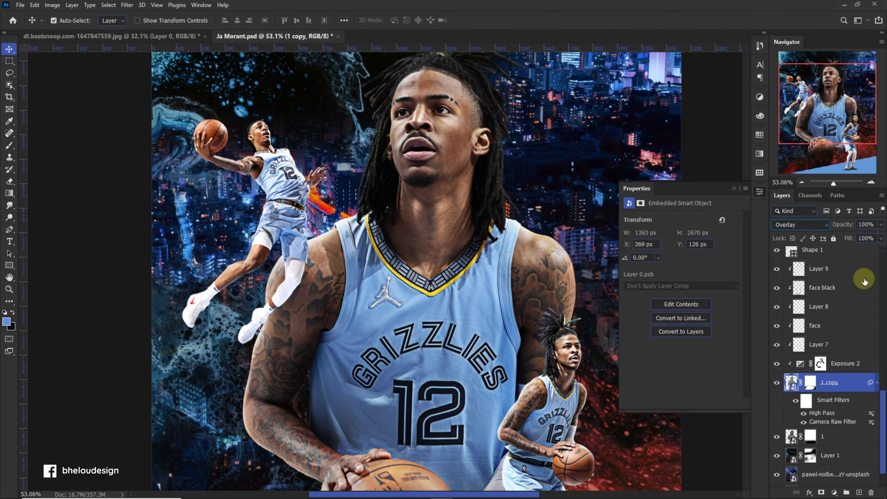
drag(835, 227, 828, 226)
scroll(824, 350, up, 10)
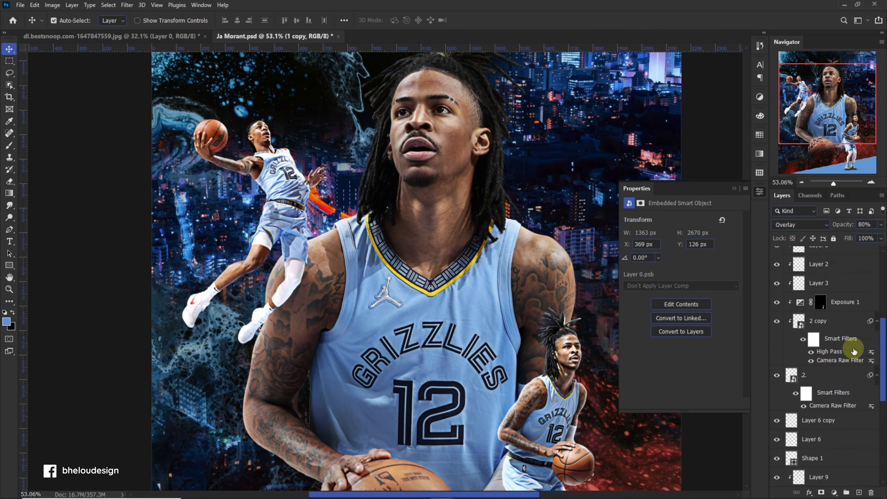
click(212, 193)
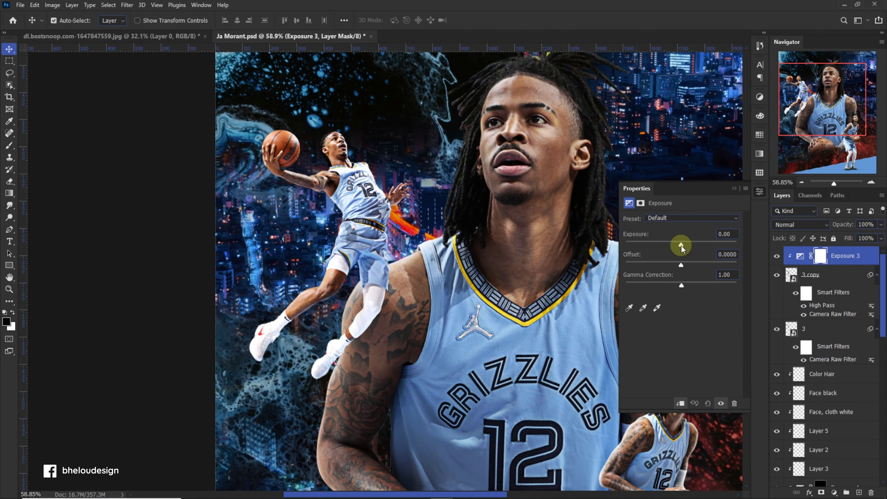
Darken the dunking player with Exposure 3, ease it back, and hide '3 copy' to compare
drag(679, 244, 665, 246)
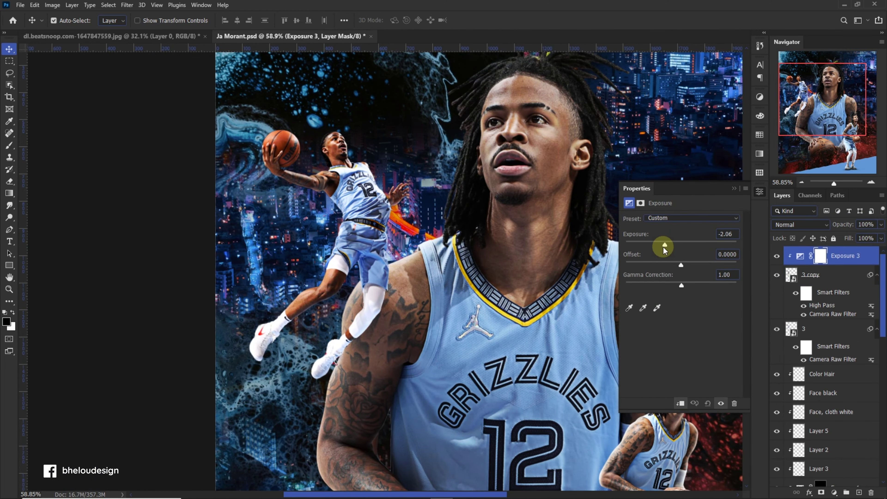
scroll(699, 279, down, 3)
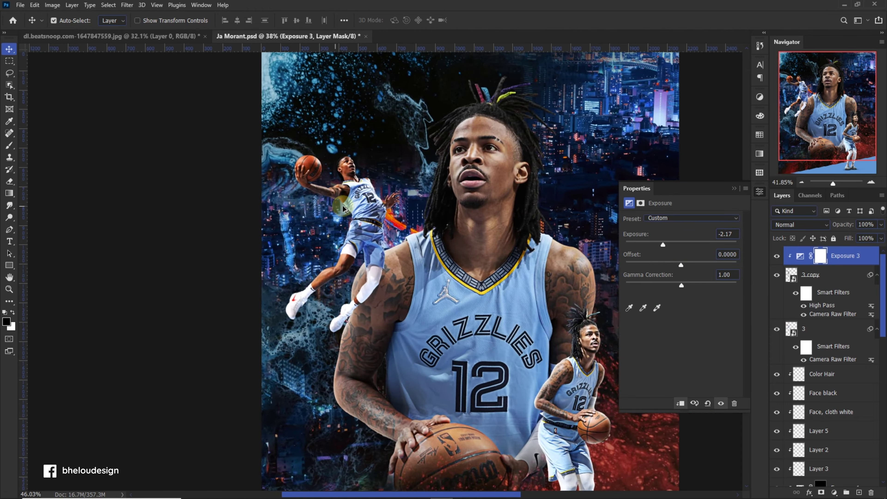
scroll(699, 280, up, 3)
drag(689, 245, 673, 245)
click(776, 275)
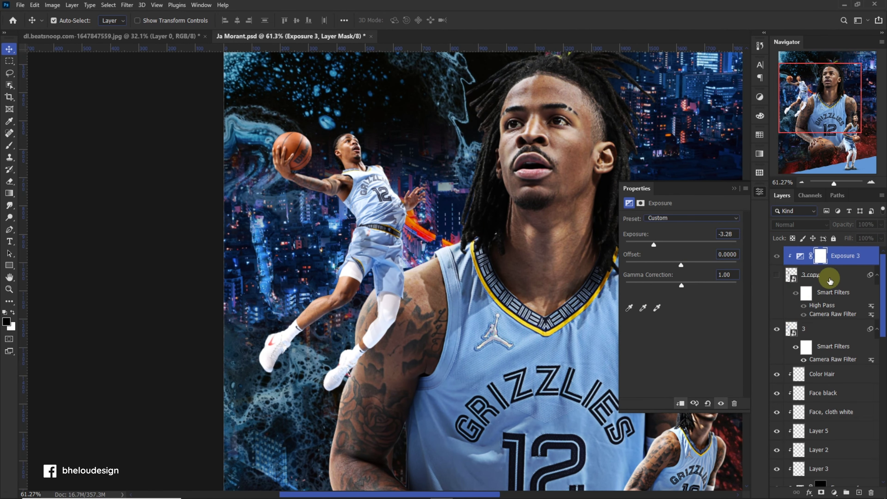
Move Exposure 3 above layer 3, clip it, show '3 copy', and ease exposure to -0.67
mouse_move(829, 281)
mouse_down()
mouse_move(846, 349)
mouse_move(831, 254)
mouse_up()
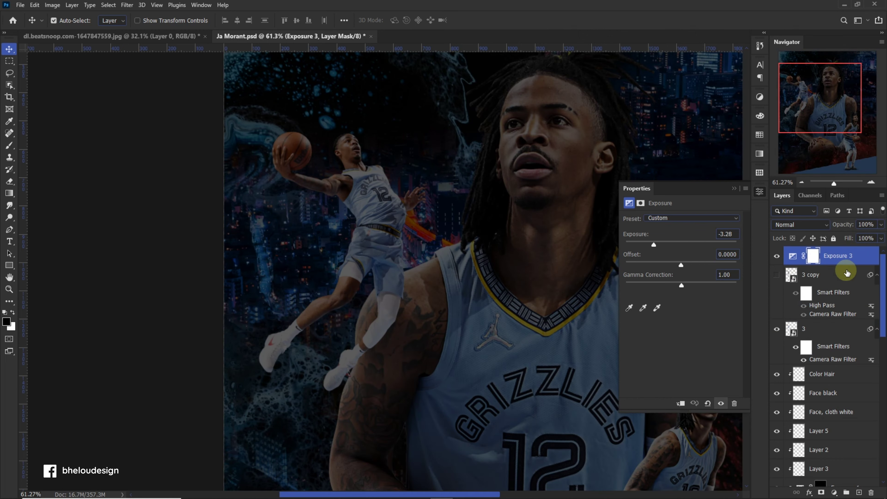
drag(840, 309, 838, 319)
alt+click(789, 316)
click(778, 258)
drag(843, 311, 790, 251)
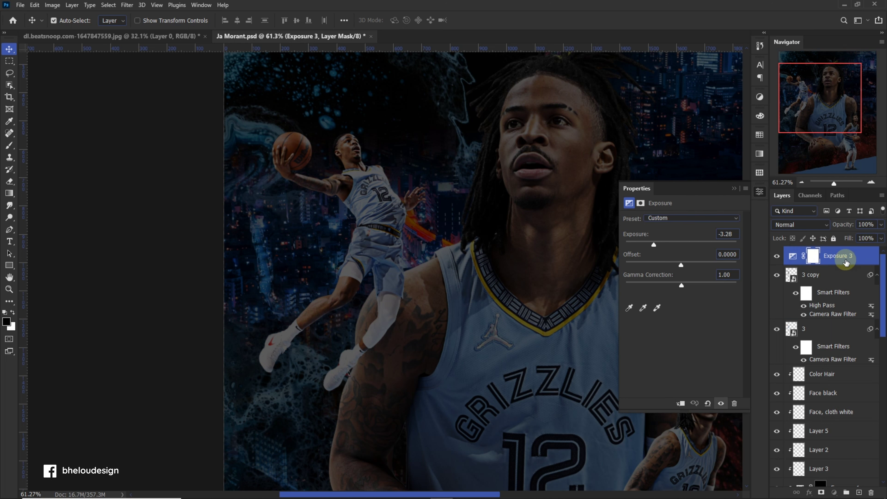
alt+click(846, 264)
drag(654, 245, 676, 245)
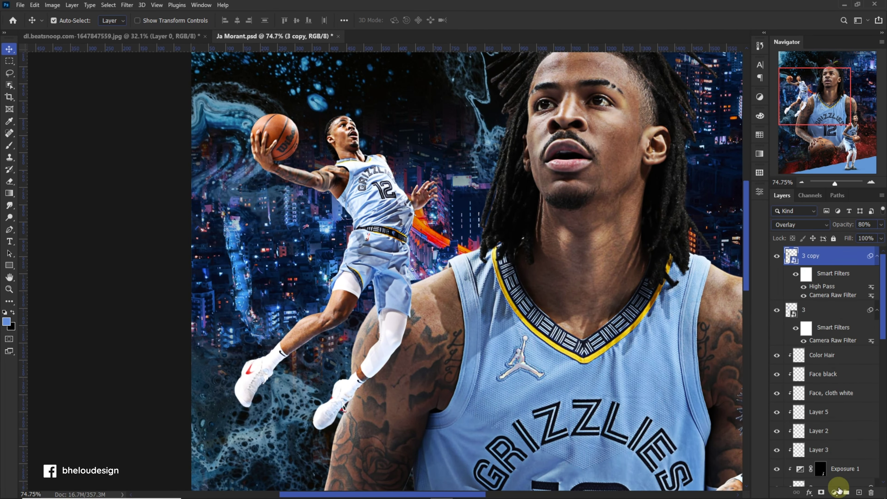
Add a near-black Solid Color fill layer blended in Screen mode over the dunking player
click(834, 493)
click(827, 319)
click(586, 324)
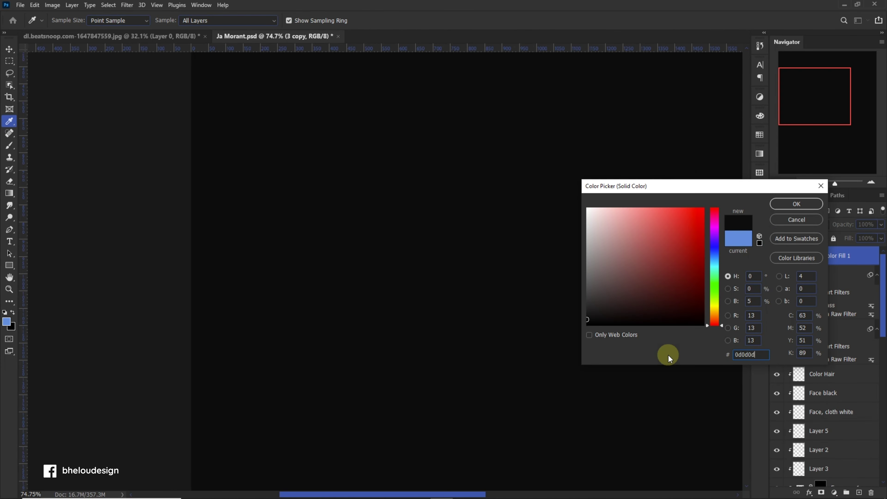
key(Return)
click(799, 225)
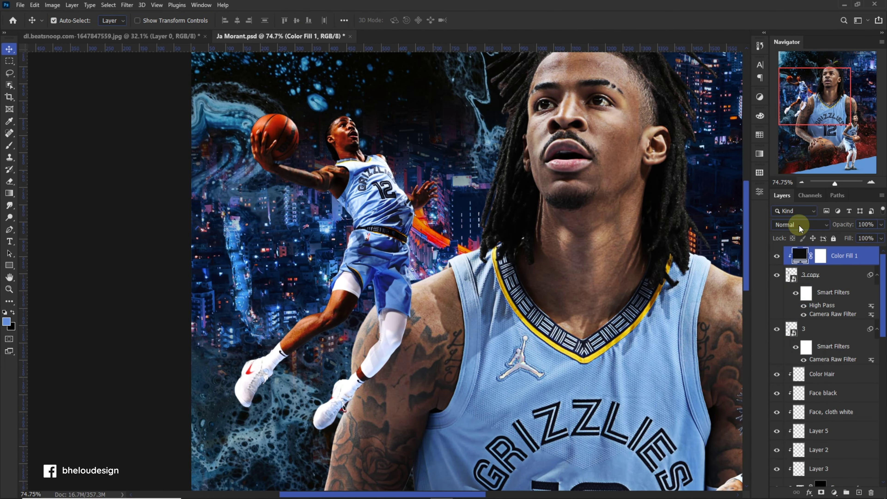
click(790, 312)
Prepare a 100%-flow brush on the fill layer's mask, keeping the Screen blend
click(819, 259)
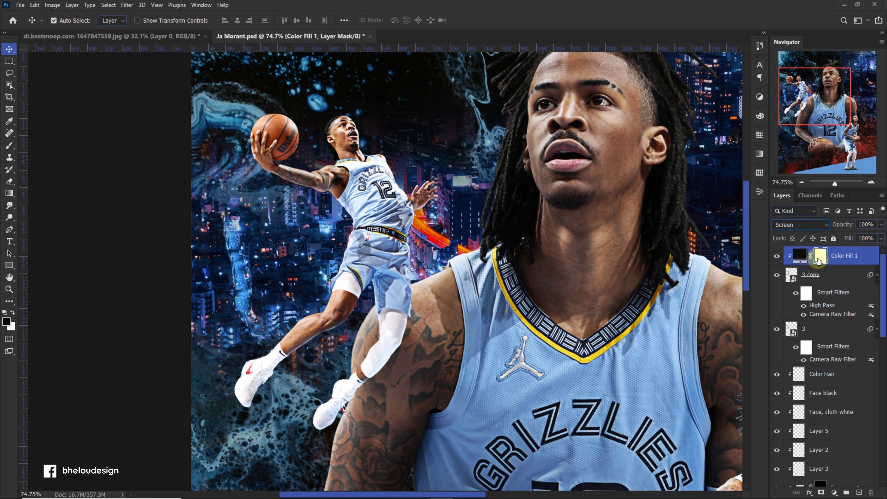
key(b)
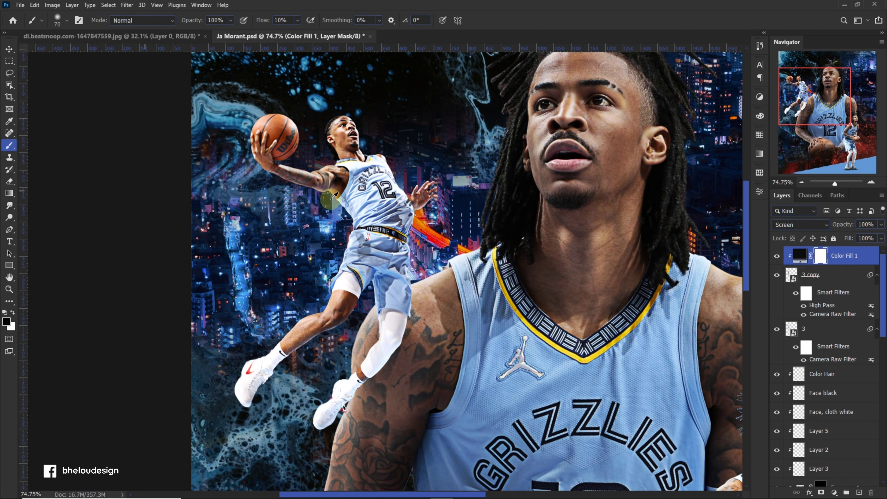
scroll(225, 224, up, 5)
scroll(488, 154, up, 3)
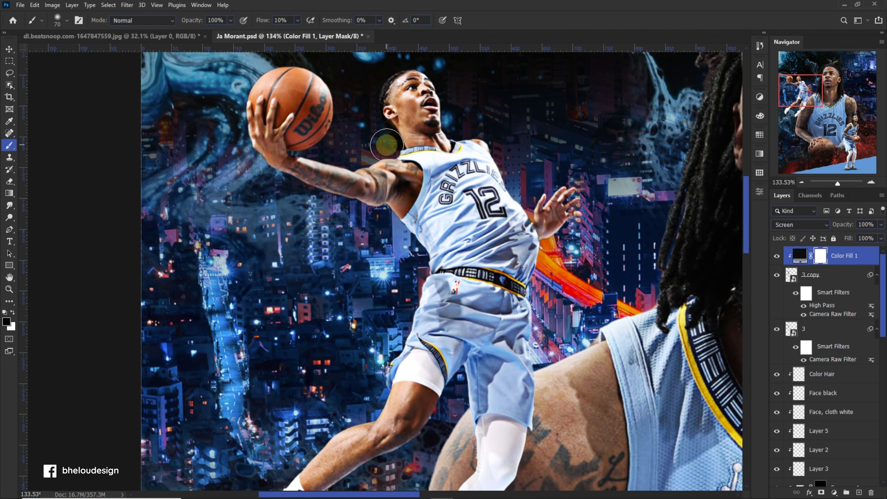
scroll(387, 181, up, 3)
key(shift+0)
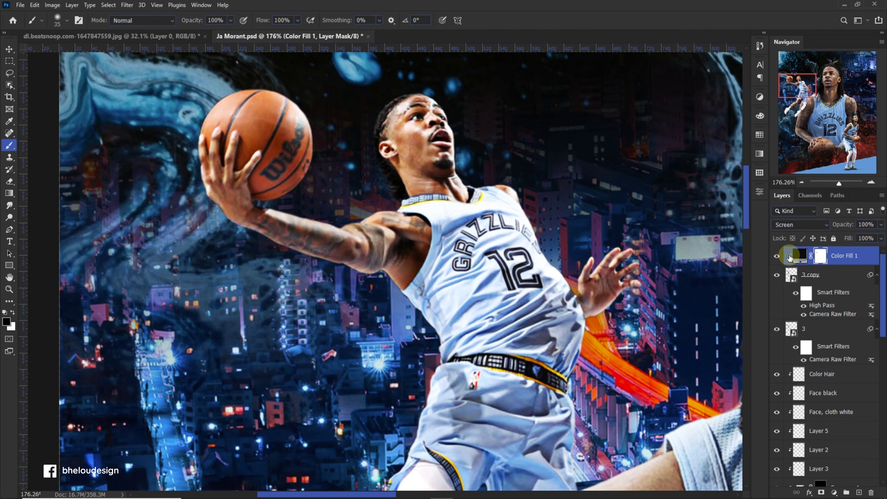
click(799, 224)
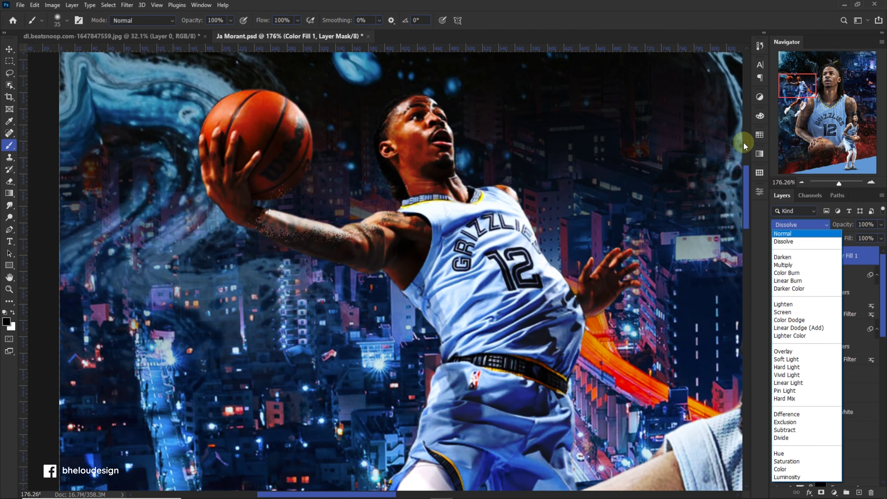
click(782, 312)
Delete the colour fill layer and add an empty layer clipped to the player copy
key(v)
scroll(339, 219, down, 3)
scroll(381, 250, down, 3)
scroll(381, 250, down, 3)
scroll(365, 246, up, 2)
key(Delete)
click(859, 492)
key(ctrl+alt+g)
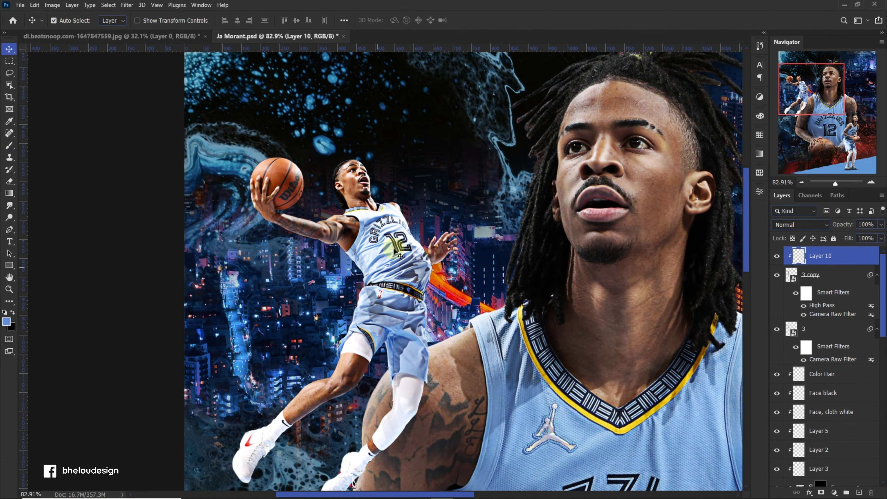
Set the brush to 26% flow and 100 px size
key(b)
scroll(365, 416, up, 2)
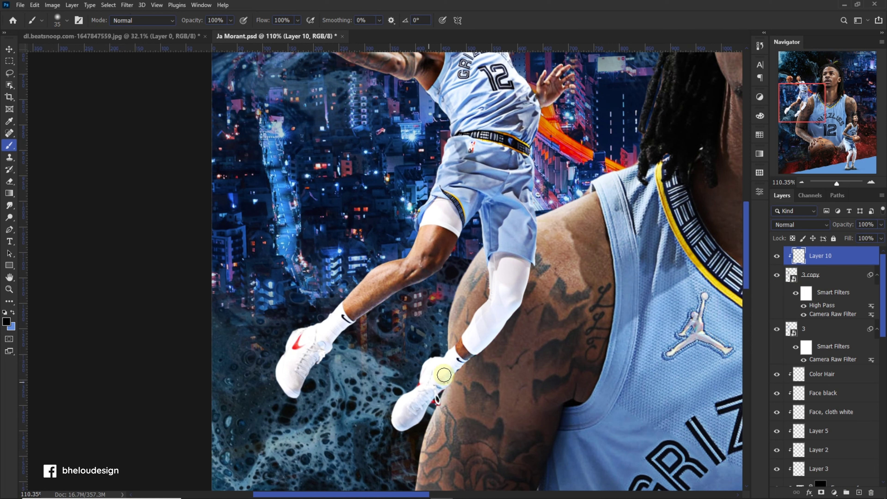
drag(269, 34, 264, 34)
key(bracketright)
key(bracketright)
key(bracketright)
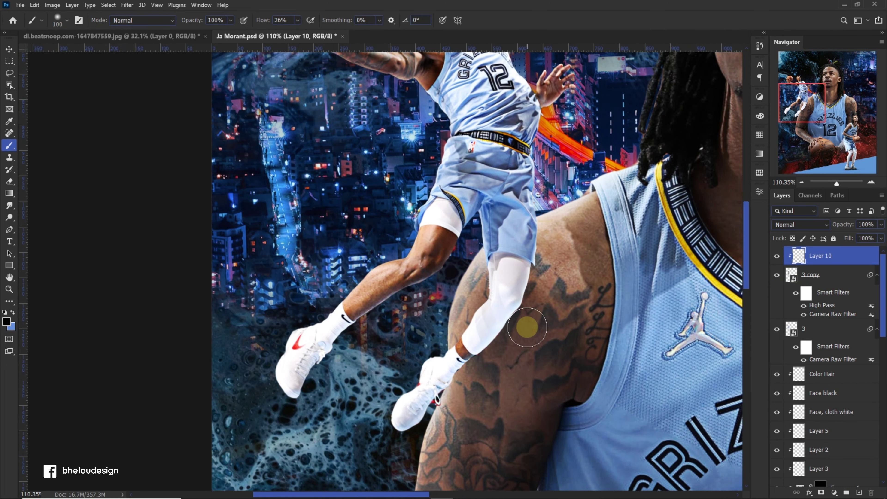
scroll(540, 235, down, 1)
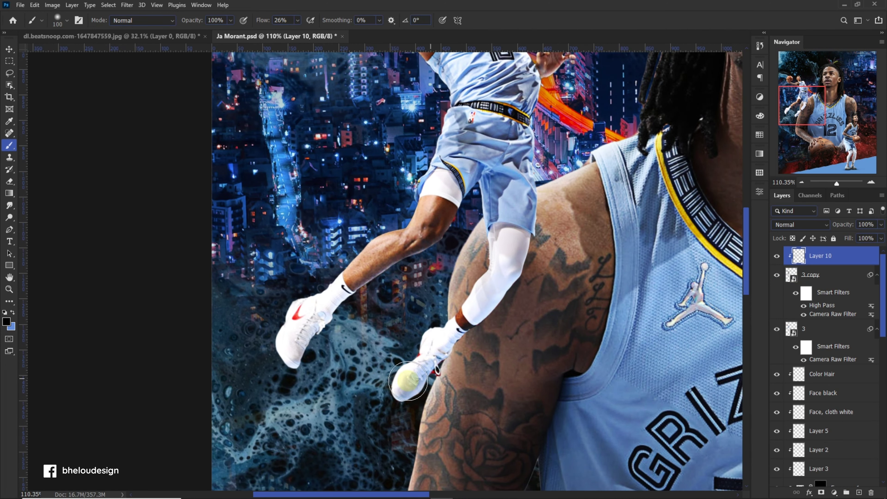
scroll(489, 332, down, 2)
scroll(334, 348, down, 2)
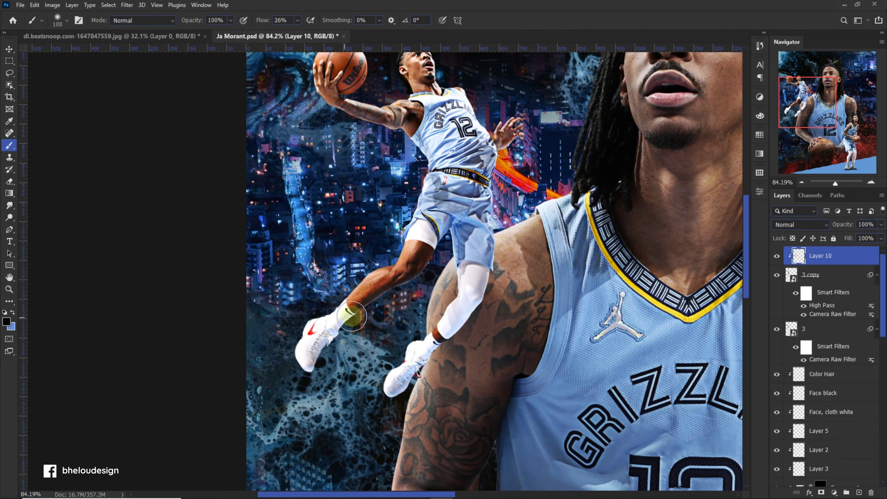
scroll(406, 271, up, 3)
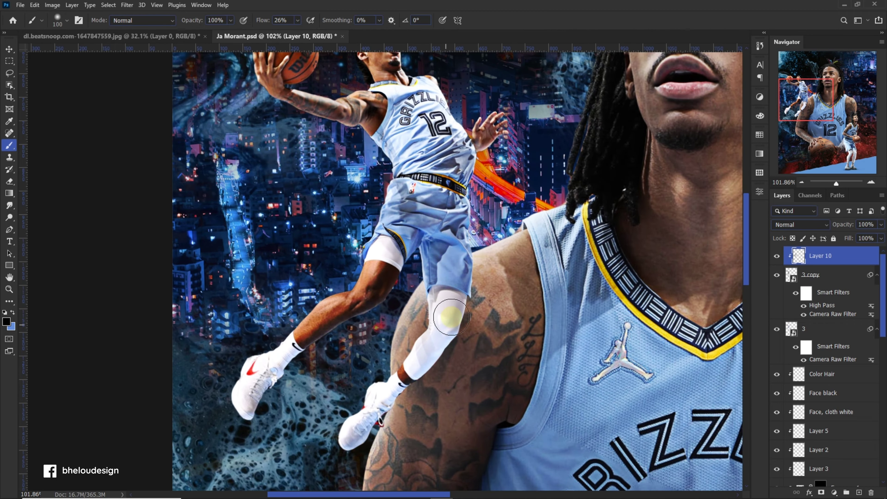
Inspect the figures, toggling Layer 10 to compare the image with and without it
scroll(406, 298, down, 2)
scroll(438, 246, up, 1)
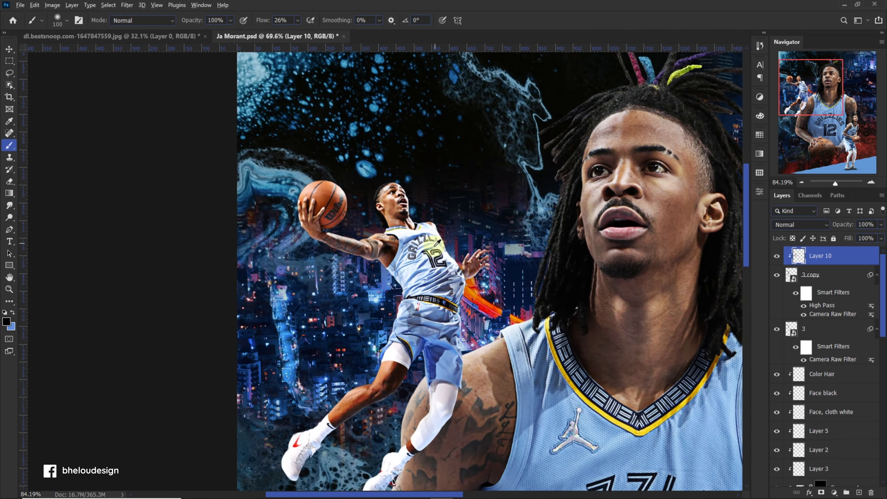
scroll(406, 294, up, 2)
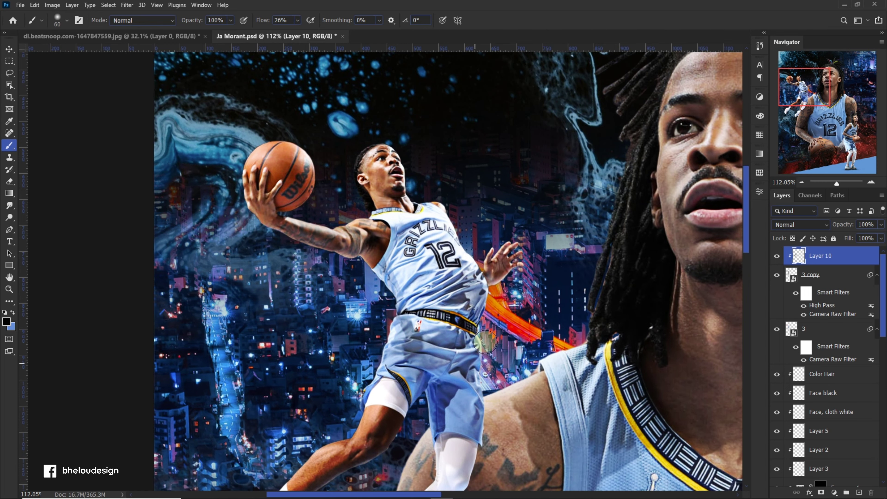
scroll(485, 350, down, 1)
scroll(342, 257, up, 2)
scroll(259, 203, down, 2)
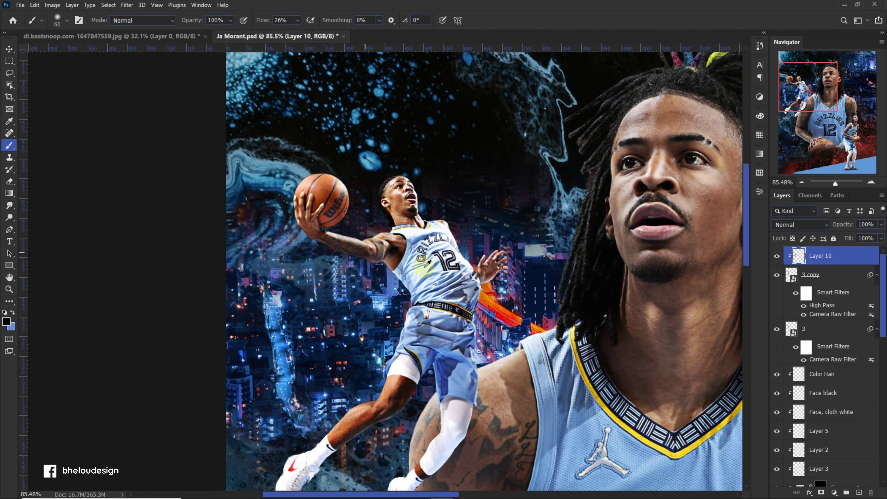
scroll(501, 294, up, 3)
scroll(510, 309, down, 3)
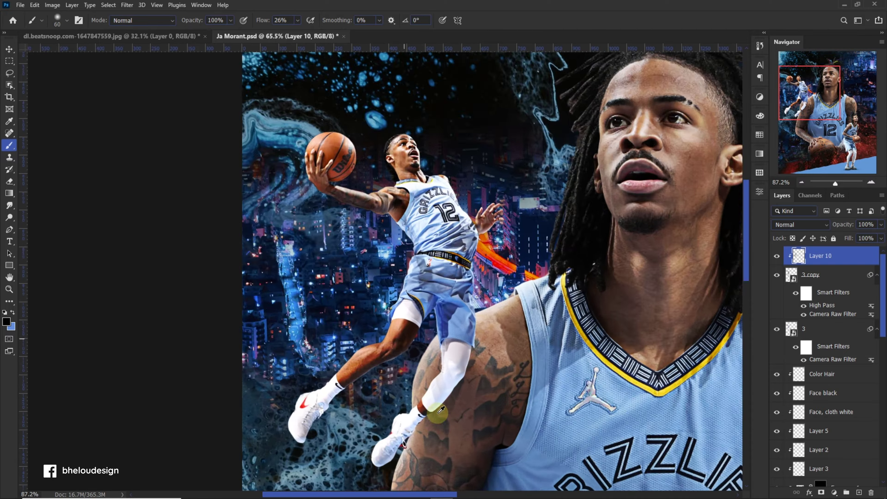
scroll(475, 341, up, 3)
click(777, 256)
scroll(375, 319, up, 1)
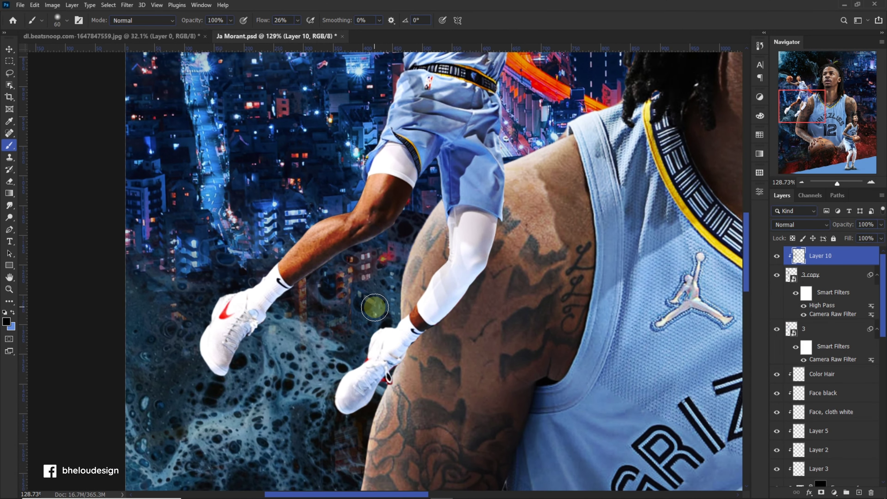
Add Layer 11 clipped above Layer 10 and set brush flow to 44%
key(ctrl+shift+alt+n)
key(Return)
scroll(293, 172, up, 2)
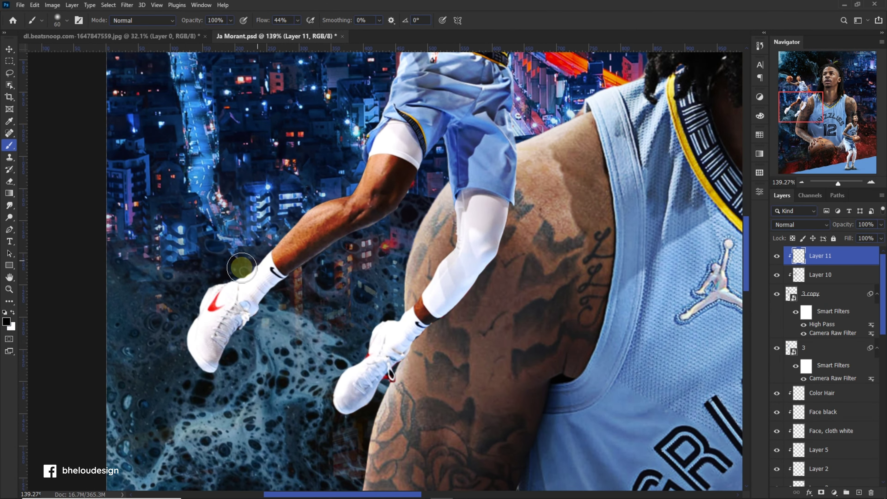
Make white the painting colour, bring the player's shorts into view and shrink the brush
scroll(237, 263, up, 2)
key(d)
key(x)
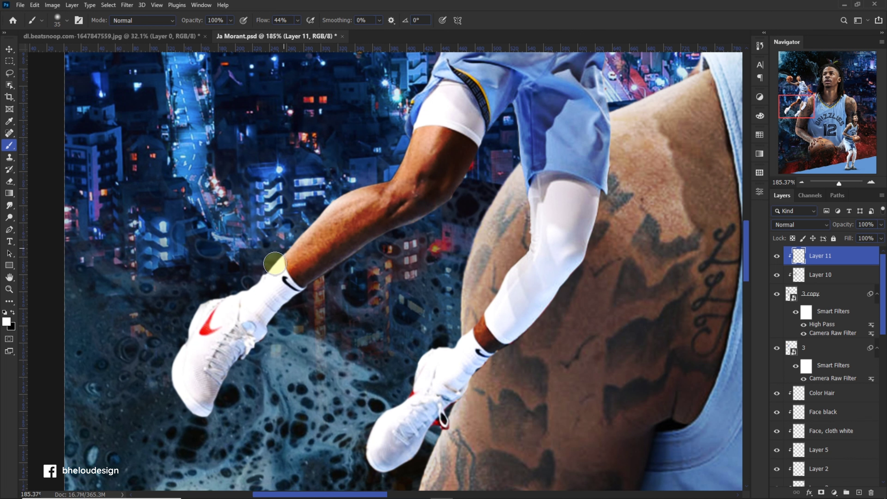
scroll(408, 150, up, 2)
scroll(412, 152, up, 1)
drag(413, 153, 426, 294)
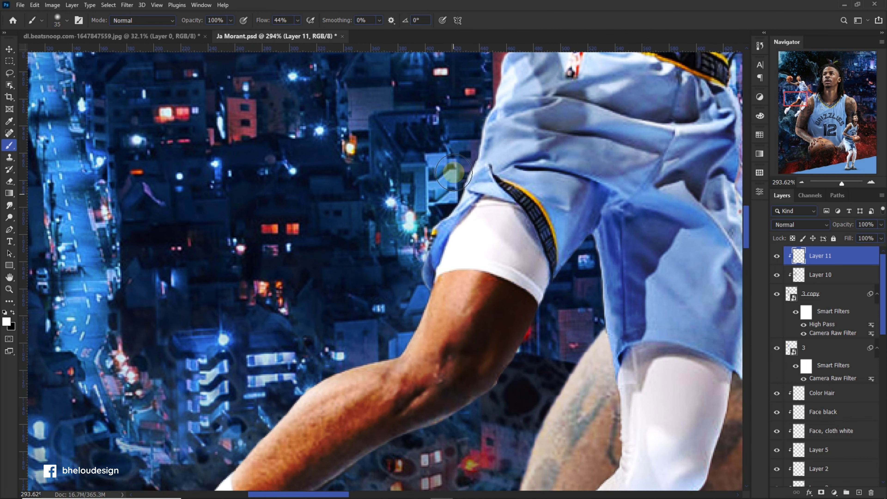
key(bracketleft)
key(bracketleft)
key(bracketleft)
Paint a soft white highlight along the basketball's upper rim on Layer 11
scroll(489, 173, up, 2)
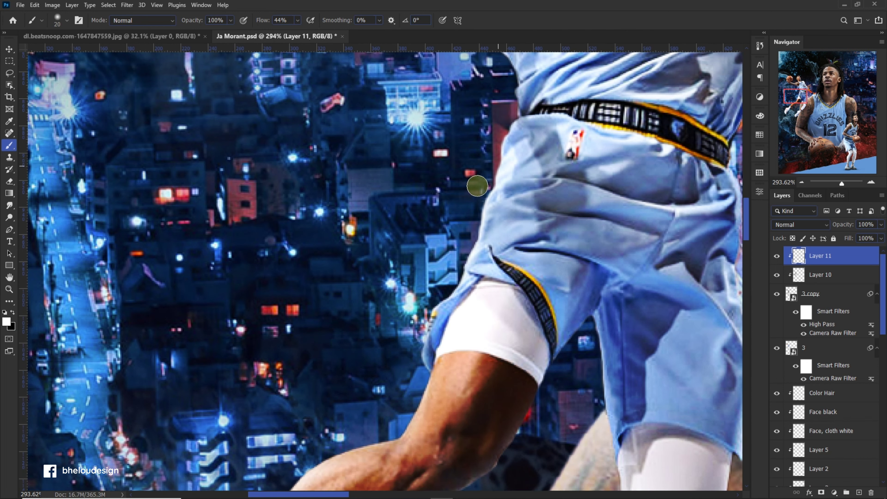
scroll(490, 189, up, 1)
scroll(521, 278, down, 2)
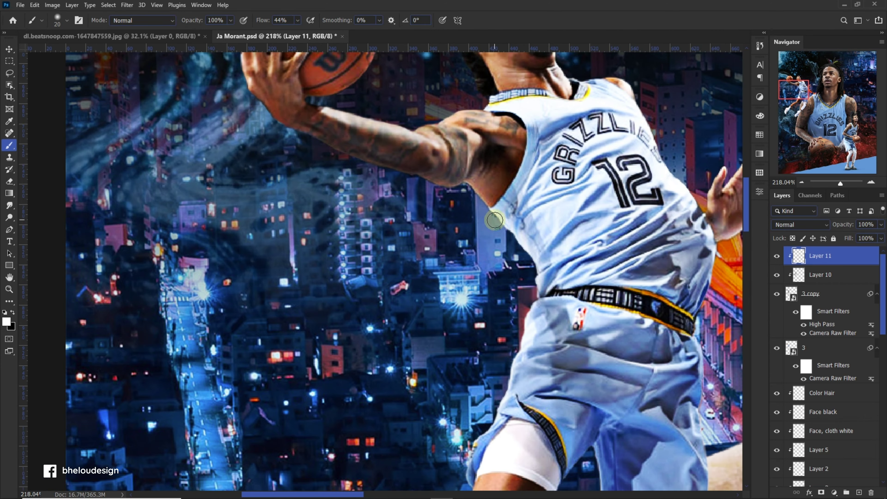
scroll(436, 258, down, 2)
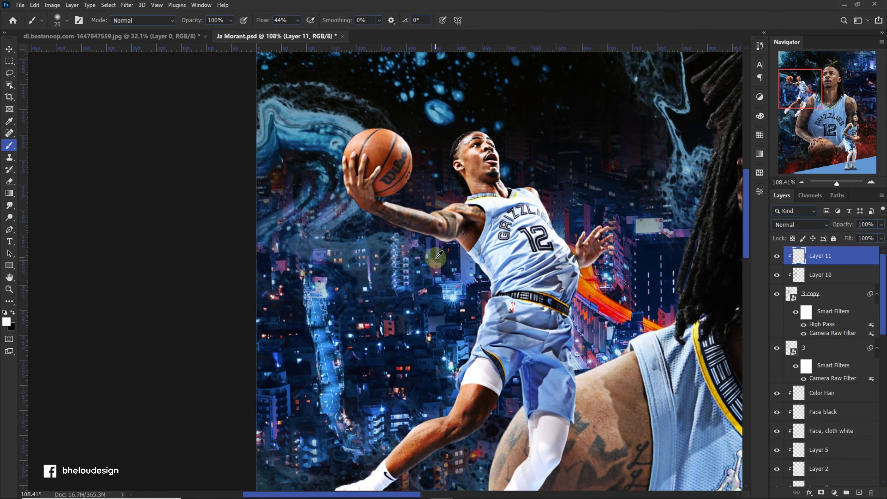
scroll(436, 255, up, 1)
scroll(398, 239, up, 1)
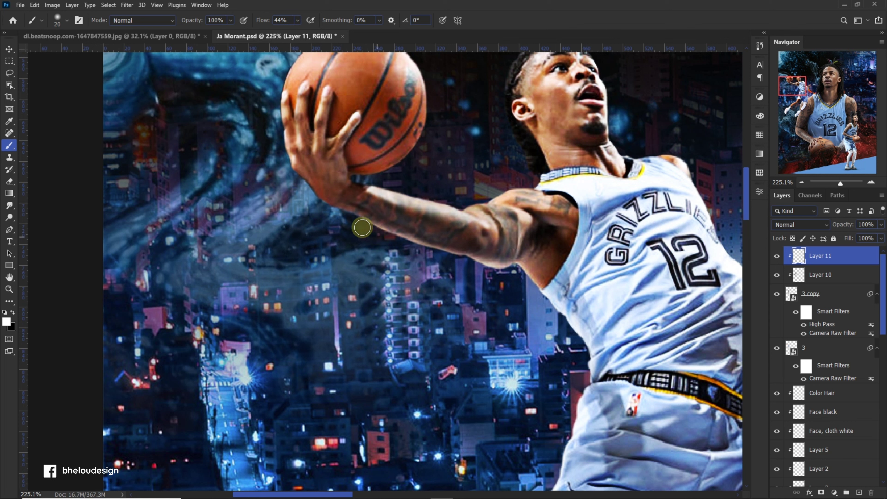
scroll(368, 187, up, 1)
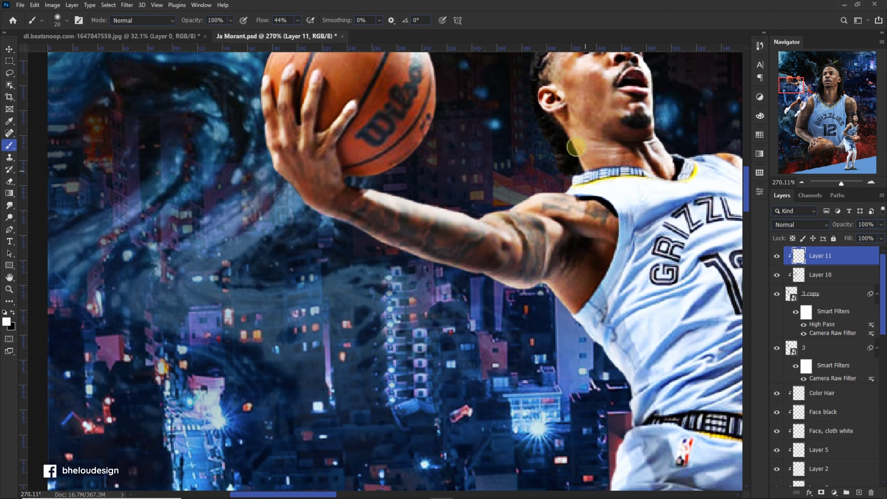
scroll(534, 151, up, 2)
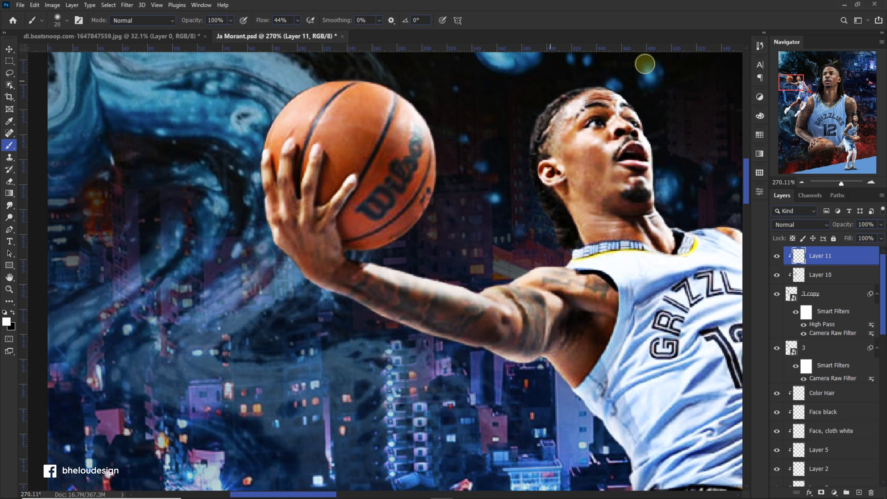
scroll(412, 254, up, 1)
drag(426, 227, 244, 170)
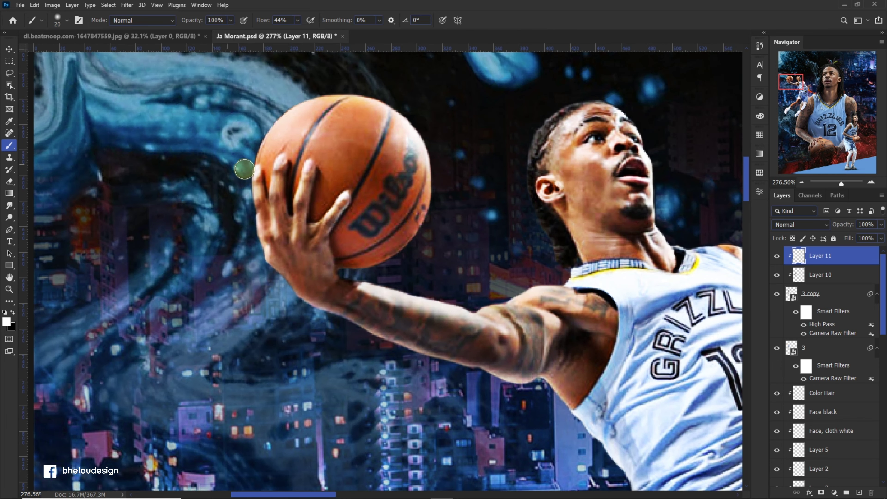
scroll(349, 157, down, 2)
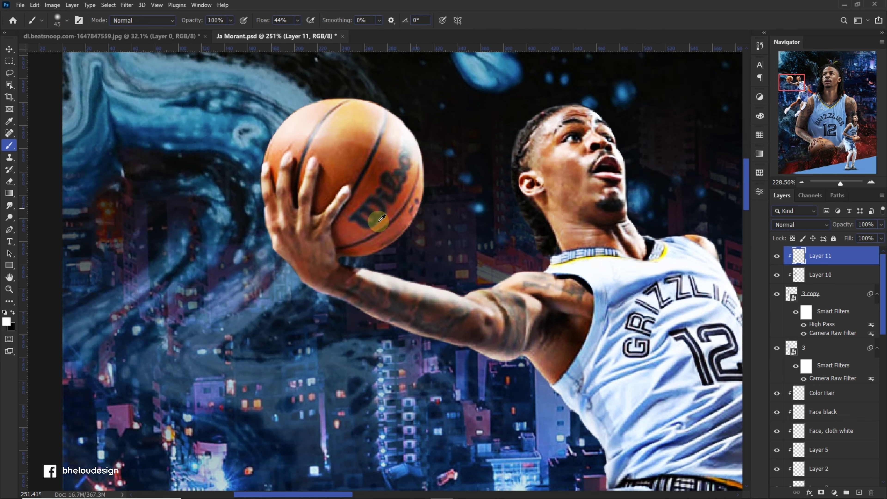
click(802, 283)
scroll(426, 199, up, 2)
Switch to black and shade around the basketball and the player's hand on Layer 10
key(x)
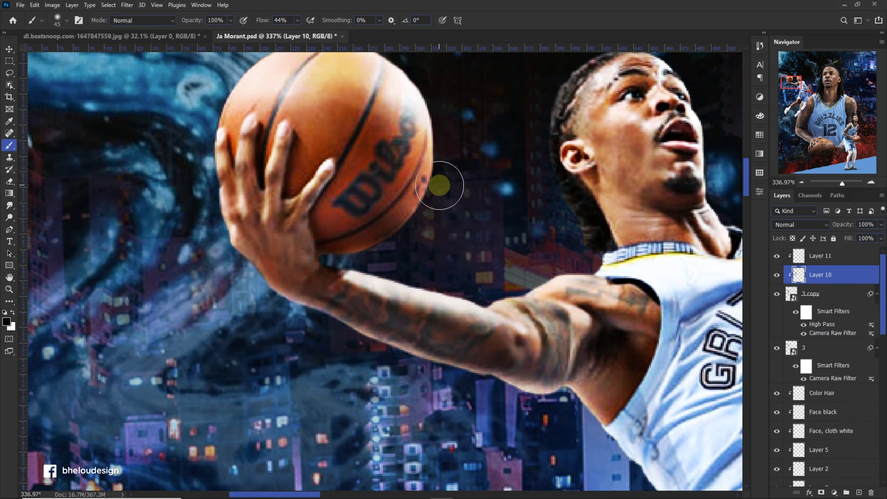
scroll(404, 213, down, 3)
scroll(365, 161, up, 3)
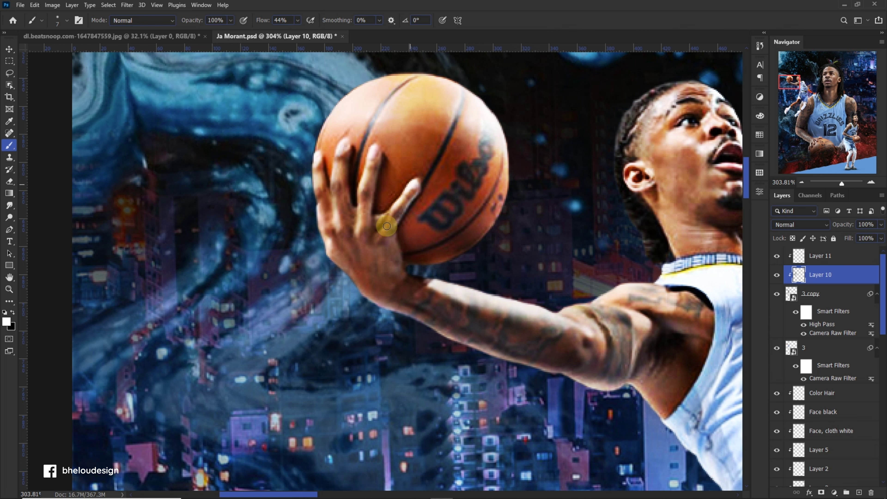
scroll(336, 226, up, 1)
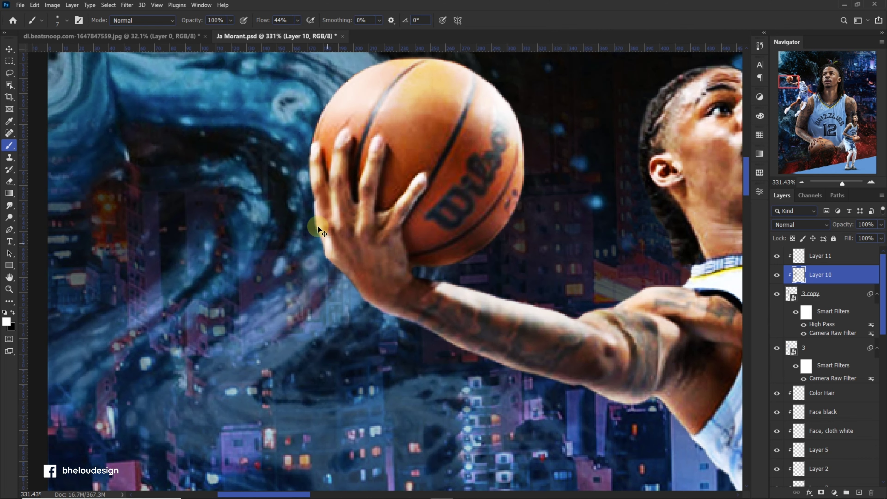
scroll(327, 278, down, 3)
scroll(529, 239, up, 4)
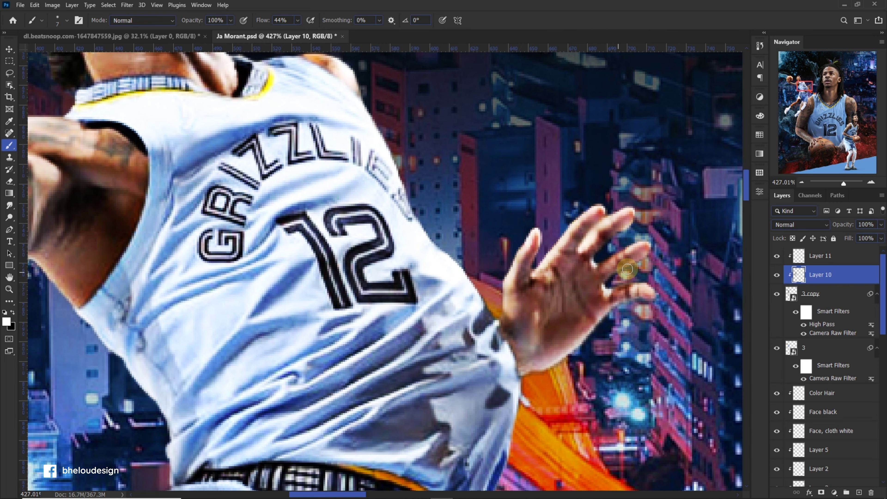
scroll(649, 303, down, 1)
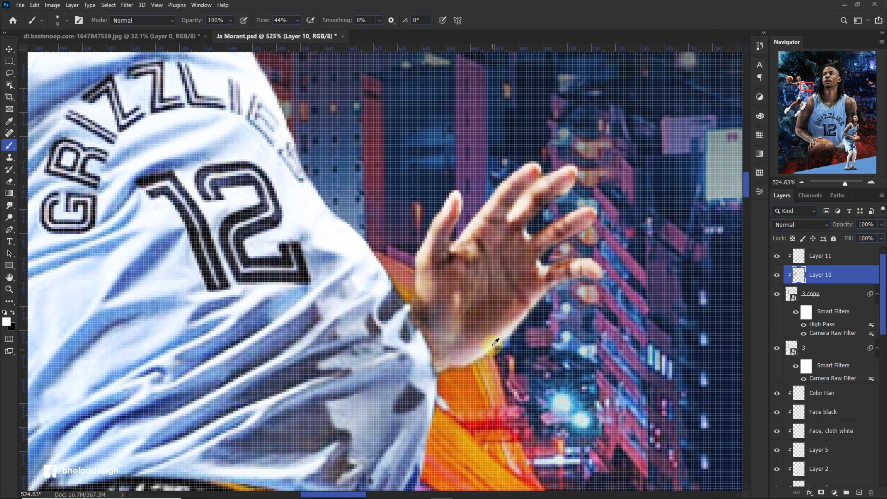
scroll(451, 320, down, 1)
scroll(511, 291, down, 1)
scroll(488, 319, down, 3)
Shade the jersey edges, then return to Layer 11 with white as the painting colour
scroll(488, 318, down, 2)
scroll(529, 337, up, 3)
scroll(532, 336, down, 3)
scroll(421, 322, up, 1)
scroll(337, 299, down, 2)
scroll(428, 360, up, 3)
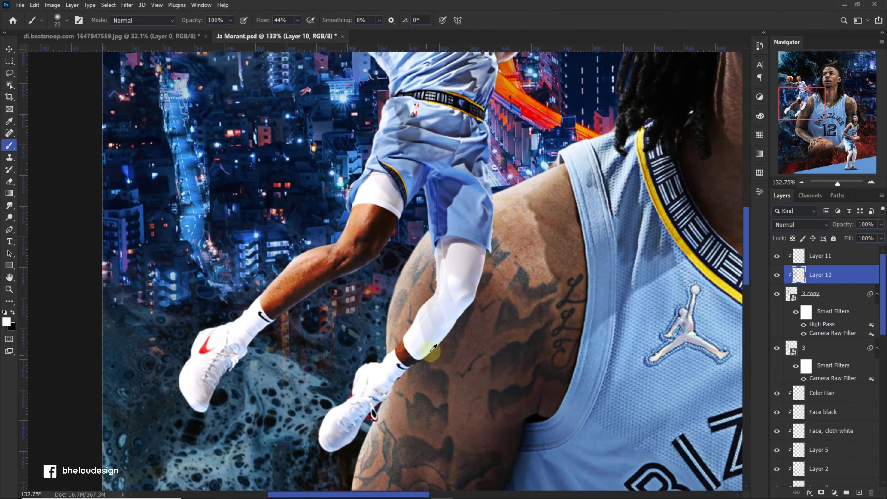
scroll(432, 349, up, 2)
click(828, 260)
key(x)
scroll(505, 253, up, 1)
Try combining layers 3 copy and 3 into a smart object, then undo it
key(bracketright)
key(bracketright)
scroll(405, 380, down, 1)
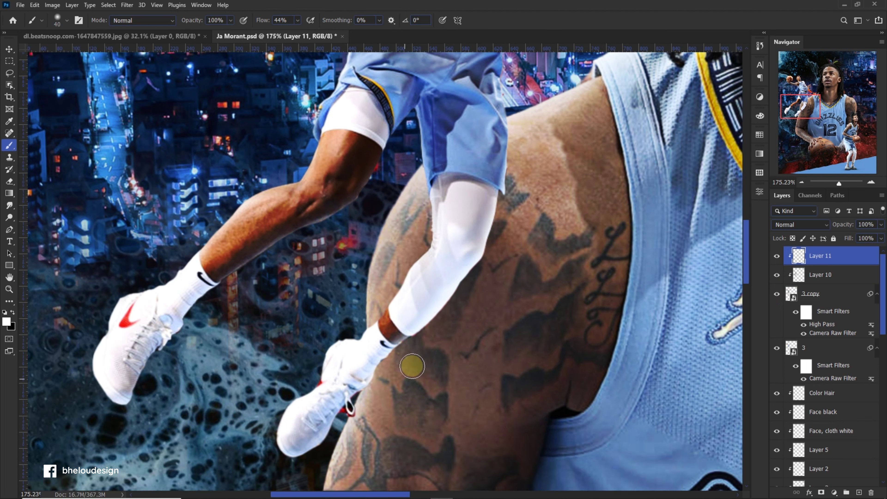
scroll(405, 380, up, 2)
scroll(405, 380, up, 2)
click(810, 294)
shift+click(803, 348)
right_click(831, 313)
key(Escape)
right_click(802, 291)
click(801, 238)
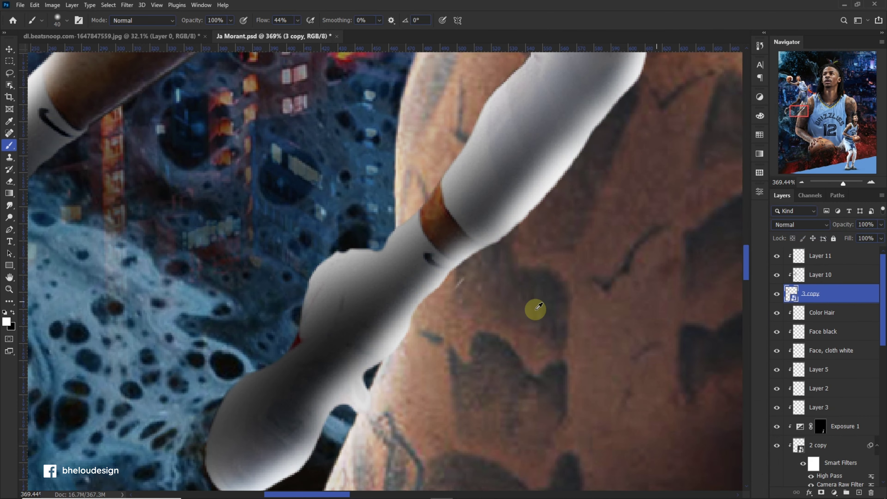
scroll(583, 309, down, 2)
key(ctrl+z)
scroll(451, 328, down, 1)
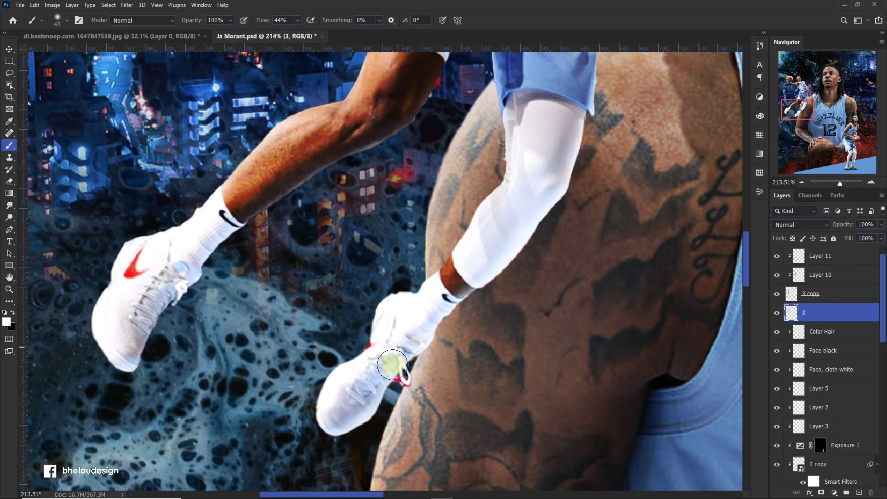
scroll(391, 364, up, 2)
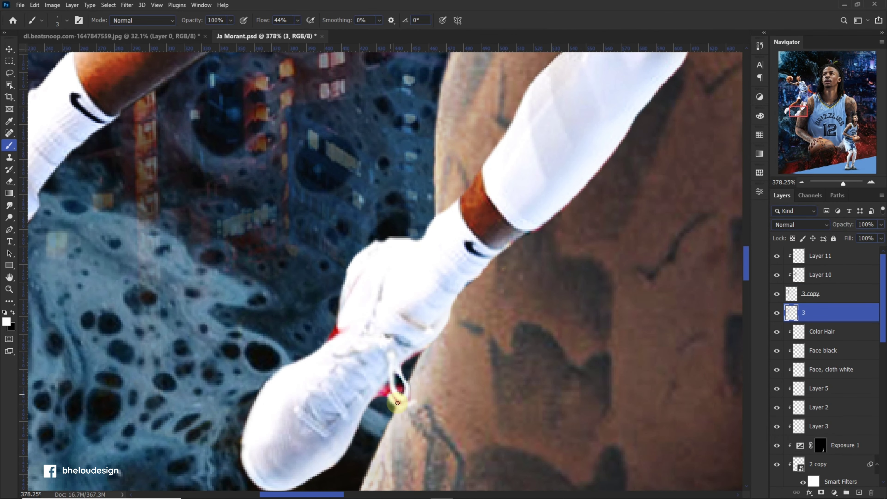
Erase the red fringe around the white sleeve and sneaker on layer 3
click(777, 293)
scroll(381, 379, up, 1)
scroll(382, 378, up, 1)
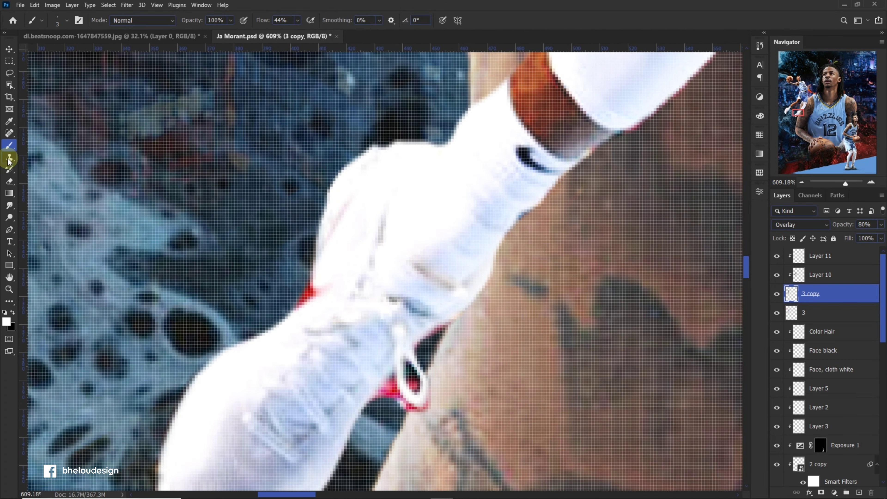
key(e)
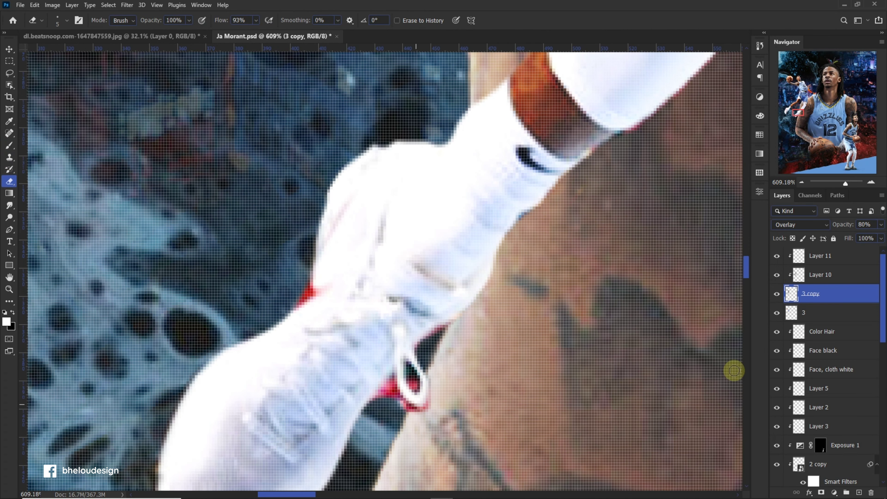
key(alt+bracketleft)
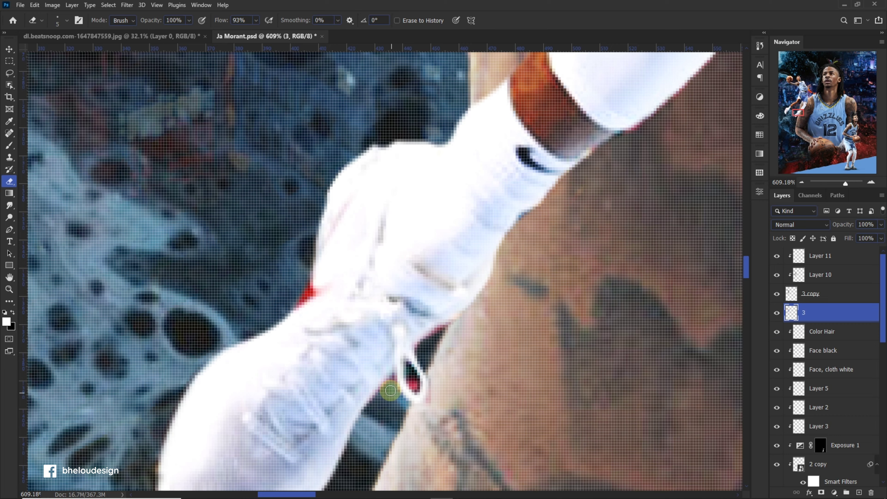
scroll(390, 390, up, 3)
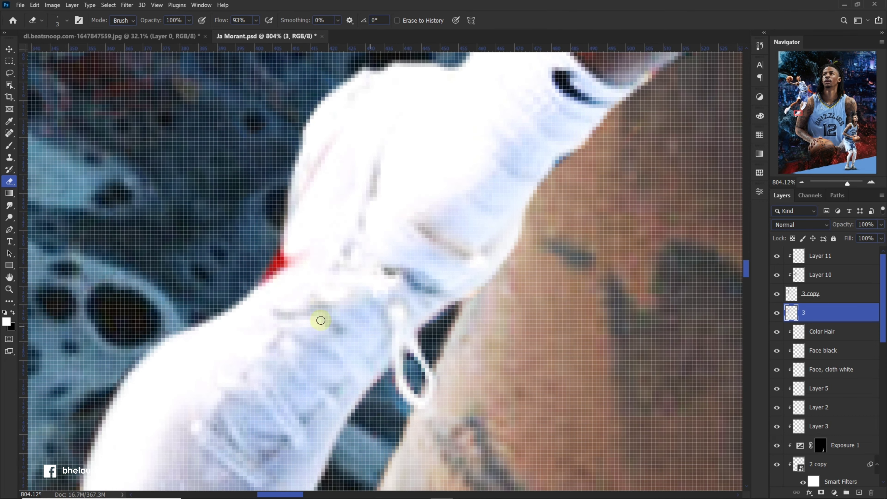
scroll(320, 320, down, 1)
scroll(298, 278, down, 10)
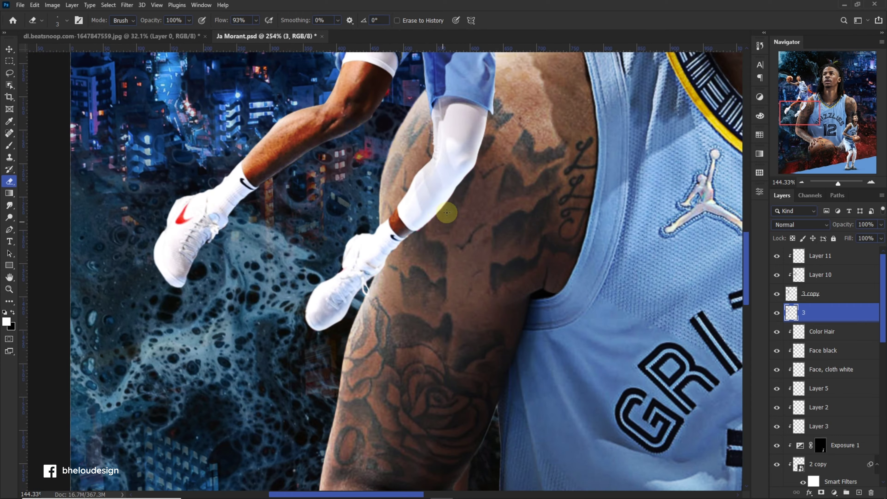
scroll(433, 215, up, 8)
scroll(363, 273, down, 5)
scroll(428, 301, down, 5)
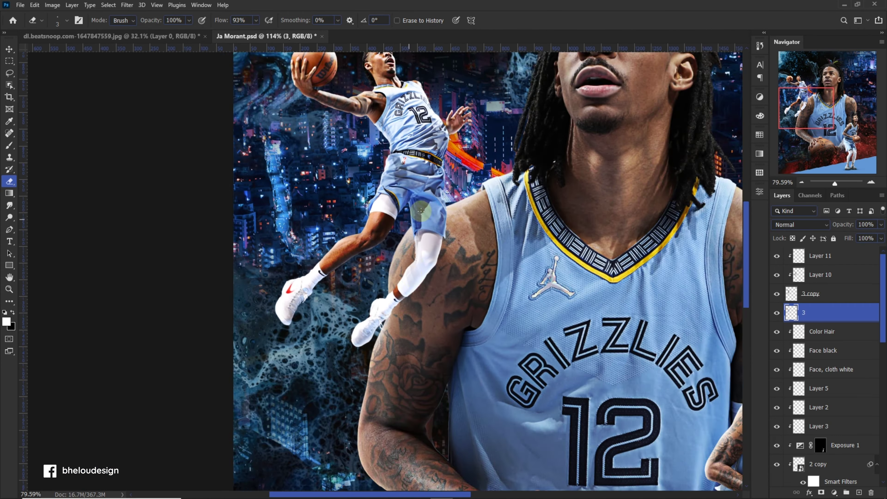
click(808, 257)
scroll(384, 318, up, 3)
Refine the jumping player's leg shading on Layer 11 with brush and eraser
key(b)
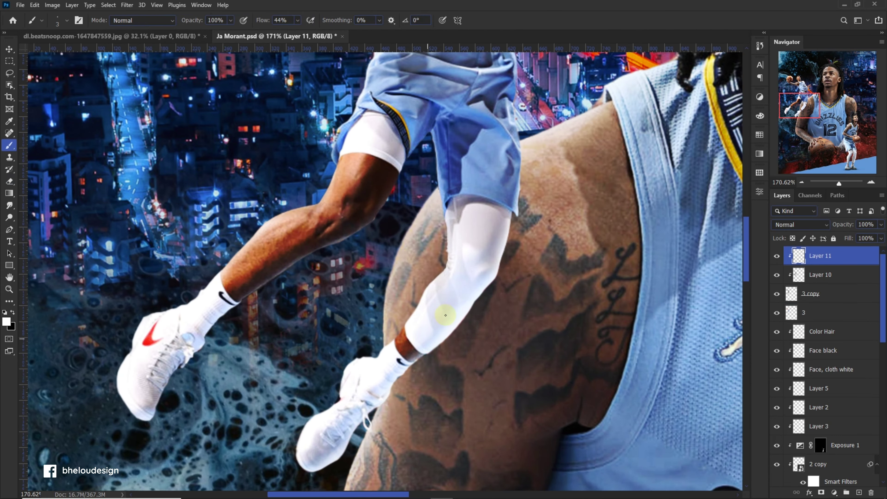
scroll(445, 310, up, 1)
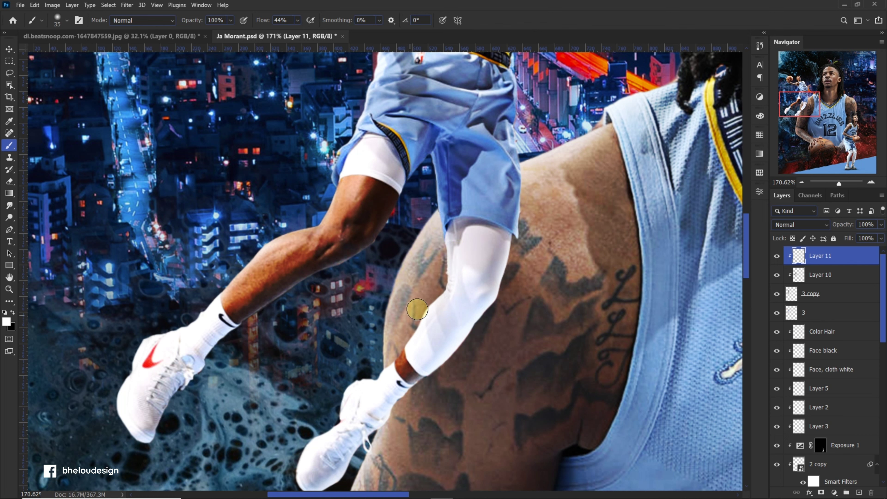
scroll(405, 277, up, 1)
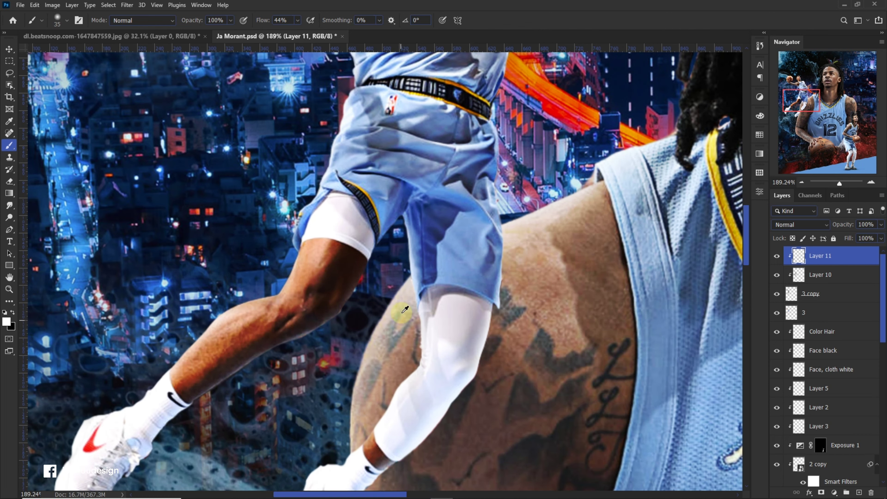
scroll(405, 309, down, 1)
scroll(398, 346, down, 3)
scroll(405, 336, up, 3)
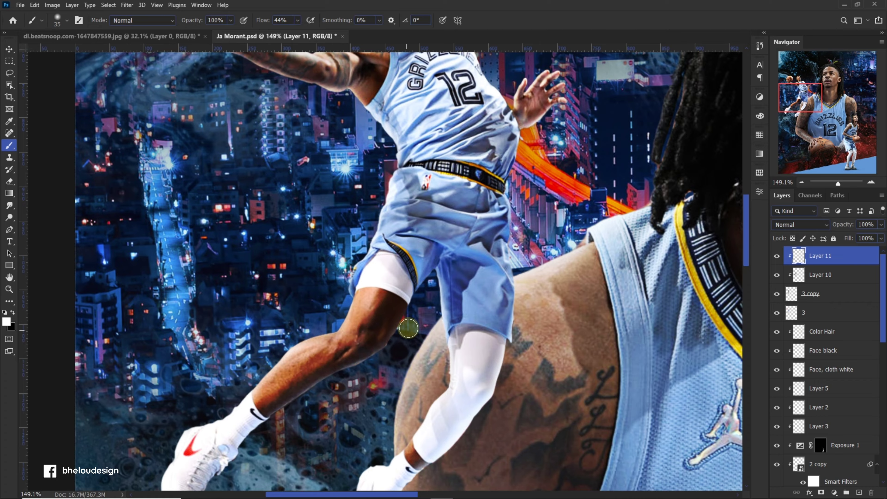
scroll(407, 330, down, 2)
scroll(412, 322, down, 2)
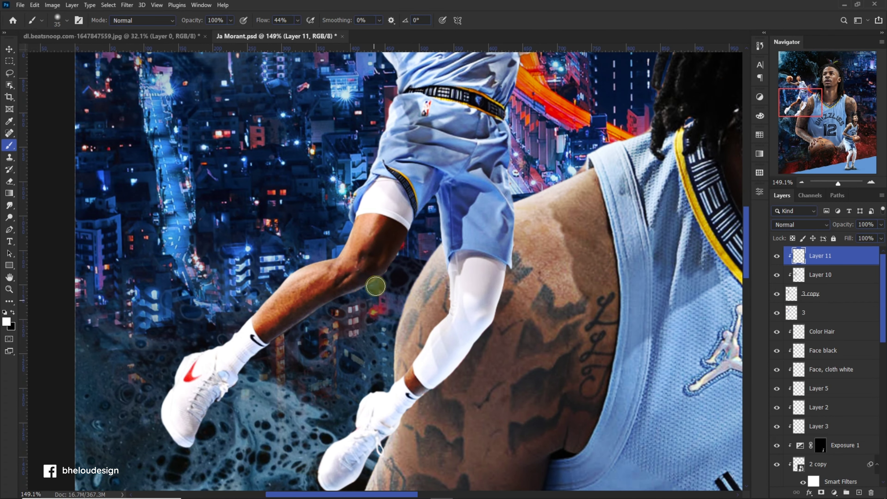
key(e)
scroll(336, 306, up, 1)
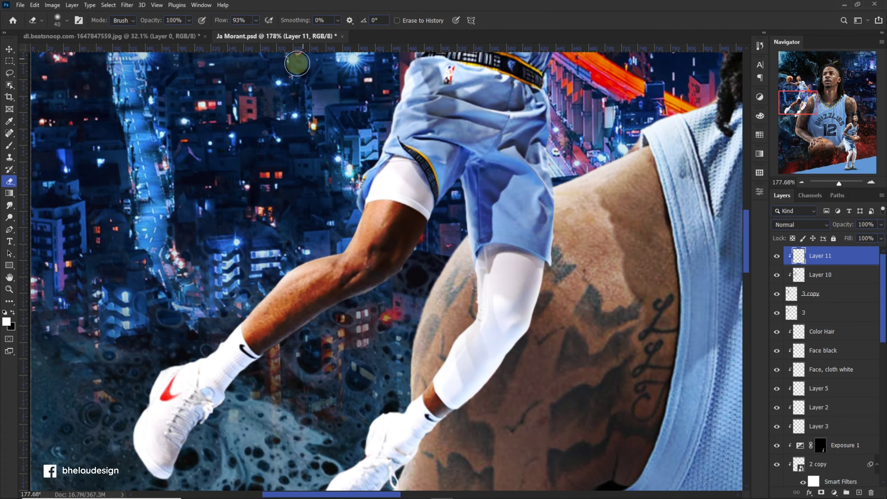
key(x)
Toggle Layer 11's visibility to compare the shading, then check Layer 10
click(777, 256)
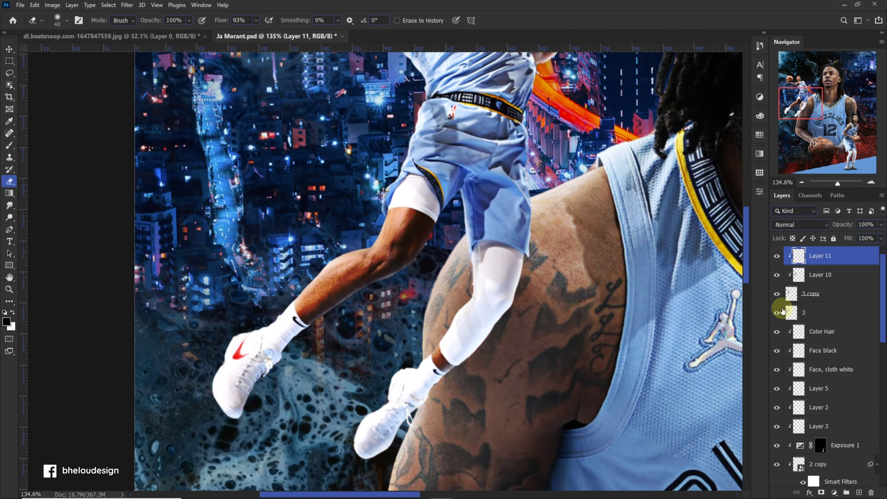
click(776, 312)
scroll(373, 288, down, 5)
scroll(373, 289, up, 2)
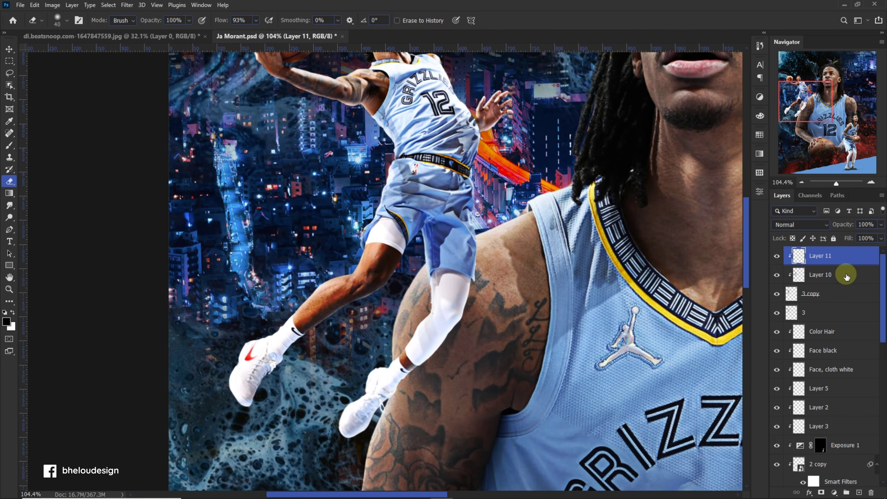
click(845, 275)
scroll(453, 292, down, 2)
scroll(453, 292, up, 3)
scroll(453, 291, down, 2)
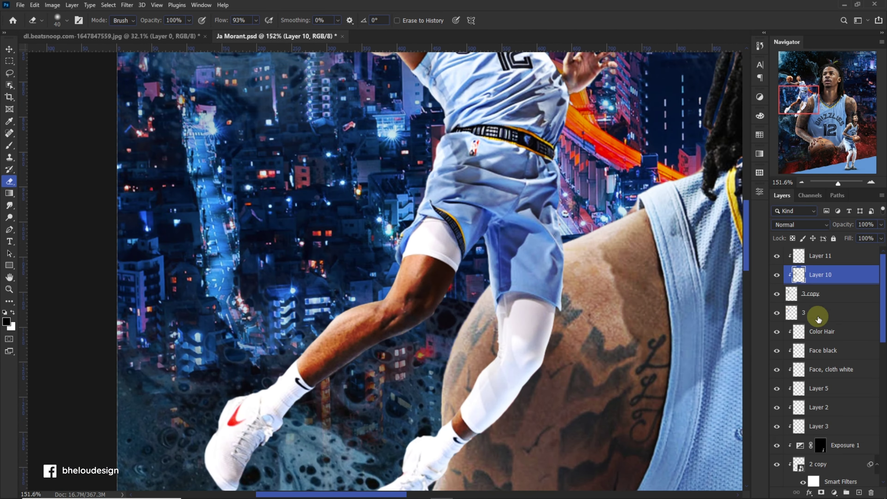
Touch up layer 3, then add a new Layer 12 clipped to Layer 11
key(alt+bracketleft)
scroll(453, 292, up, 3)
click(784, 313)
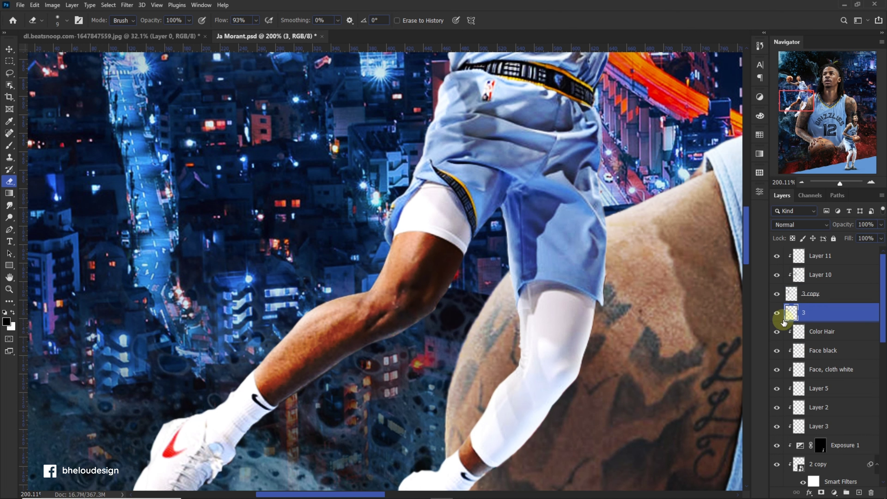
scroll(449, 318, up, 1)
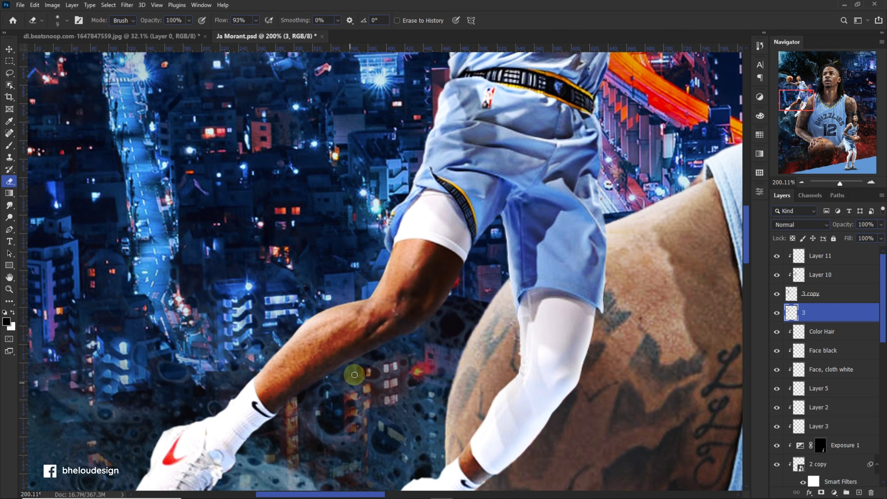
scroll(299, 397, down, 3)
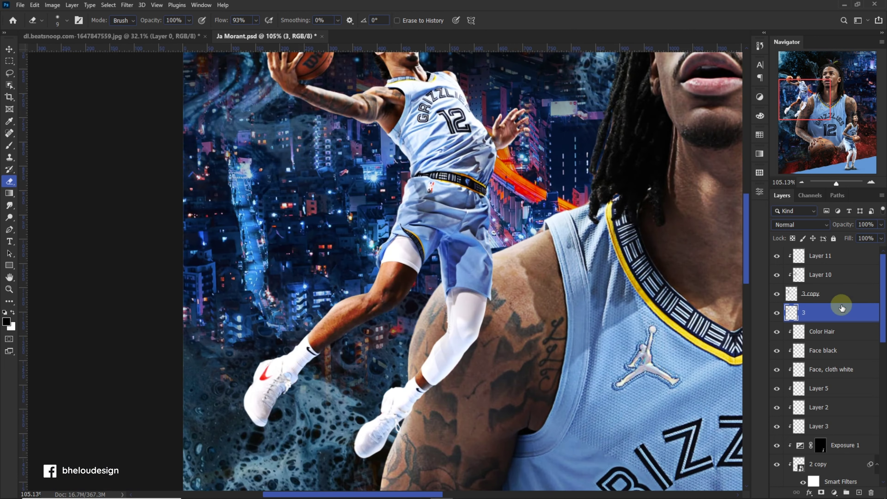
click(840, 274)
click(859, 493)
alt+click(848, 265)
Raise the brush flow to 100% and set Layer 12 to Multiply blend mode
key(b)
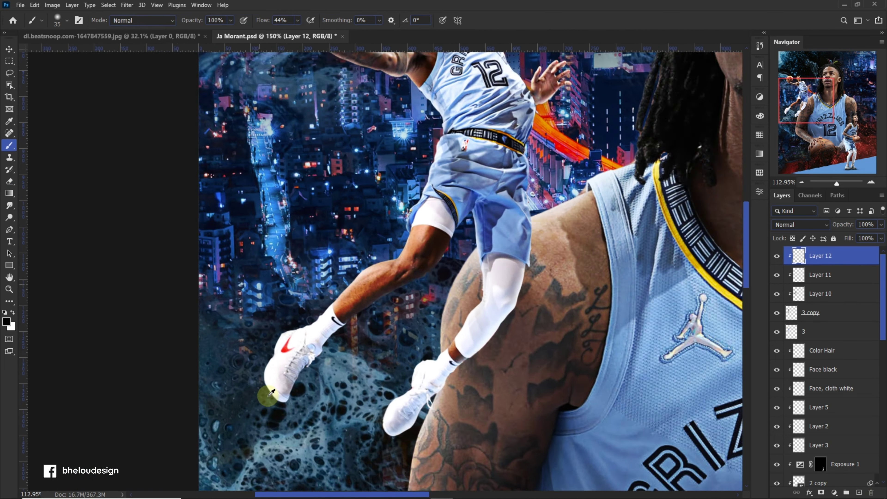
scroll(309, 392, up, 2)
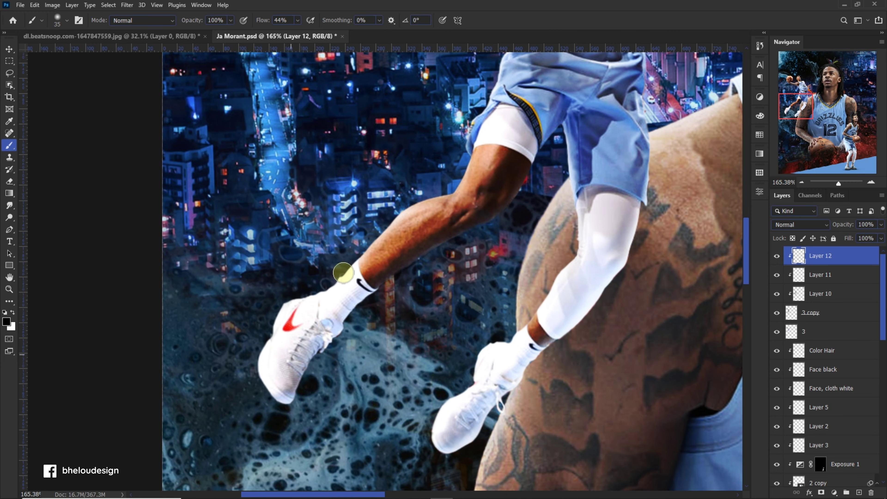
scroll(344, 272, up, 1)
drag(297, 20, 547, 16)
click(800, 225)
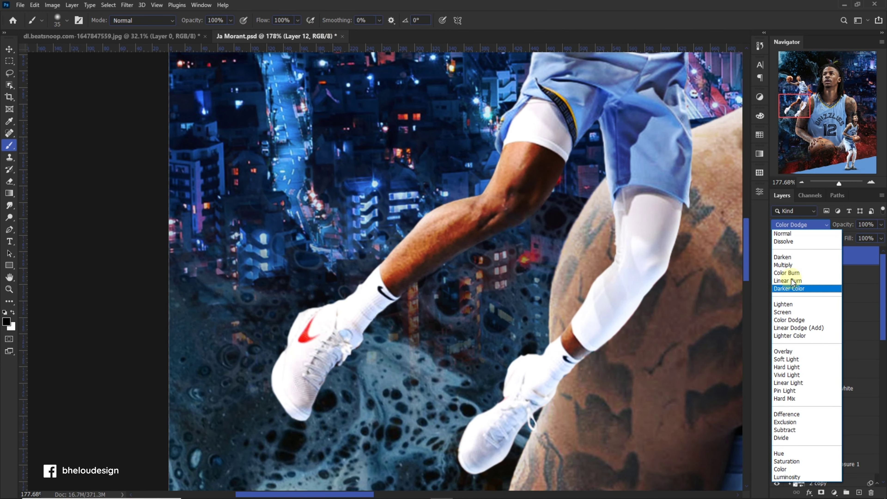
click(784, 265)
Paint shadows over the left shoe, the right shoe's toe and the white leg sleeve
drag(302, 370, 314, 359)
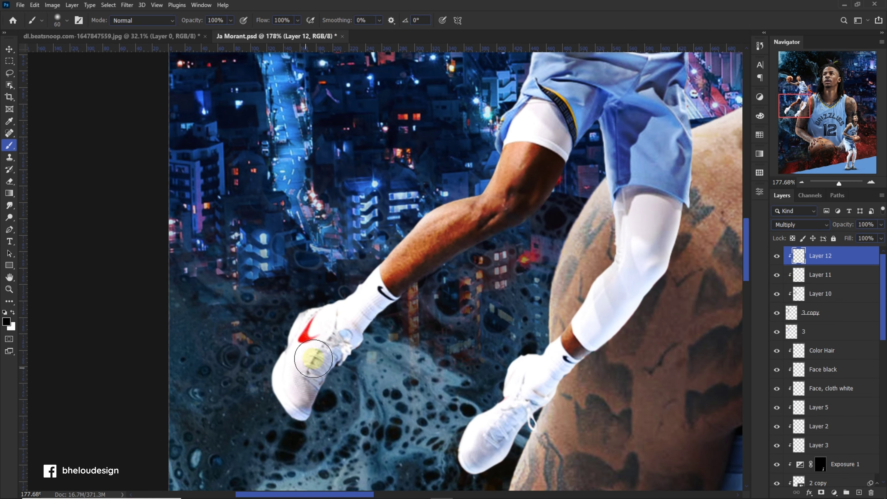
drag(529, 421, 489, 430)
scroll(489, 430, down, 5)
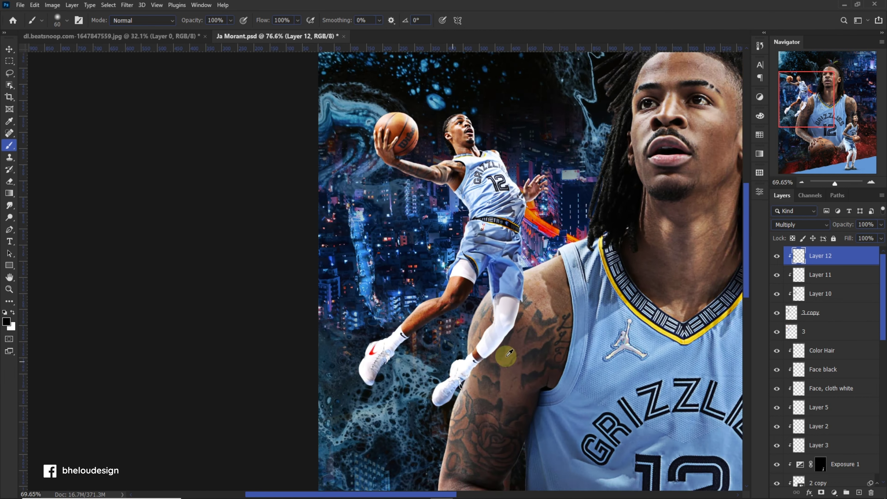
scroll(500, 314, up, 4)
drag(503, 271, 485, 294)
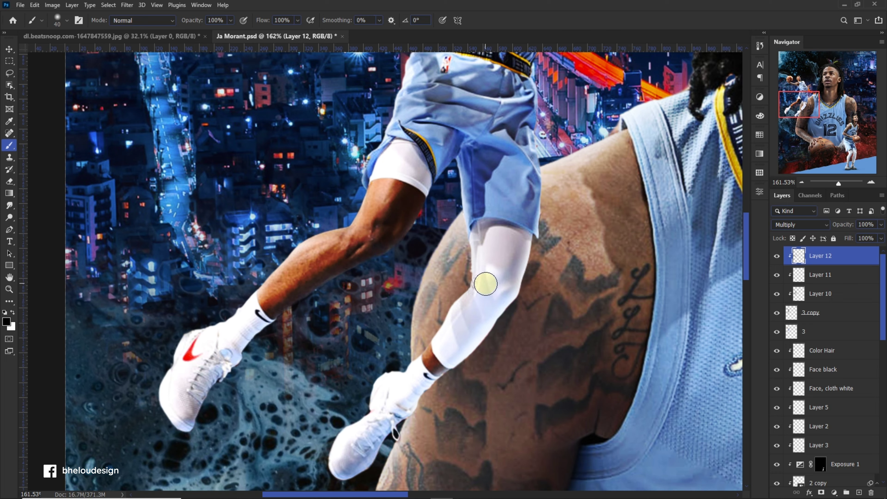
scroll(465, 327, up, 1)
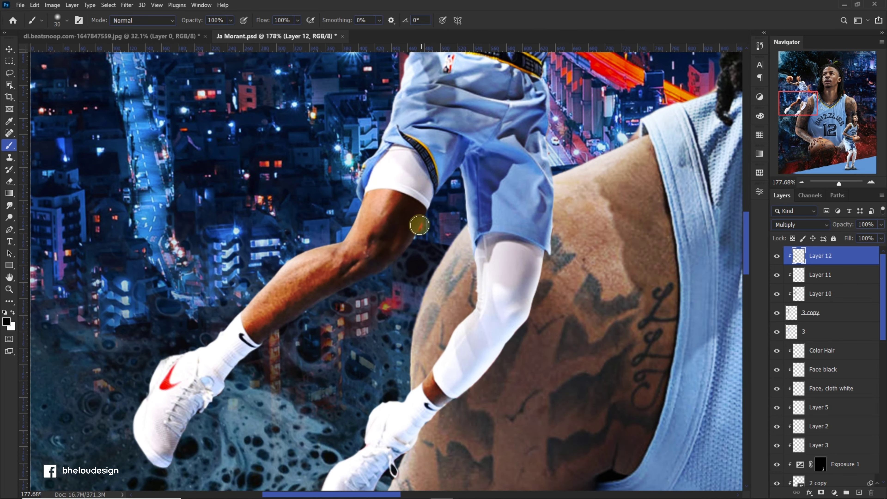
scroll(309, 331, down, 5)
scroll(393, 266, up, 4)
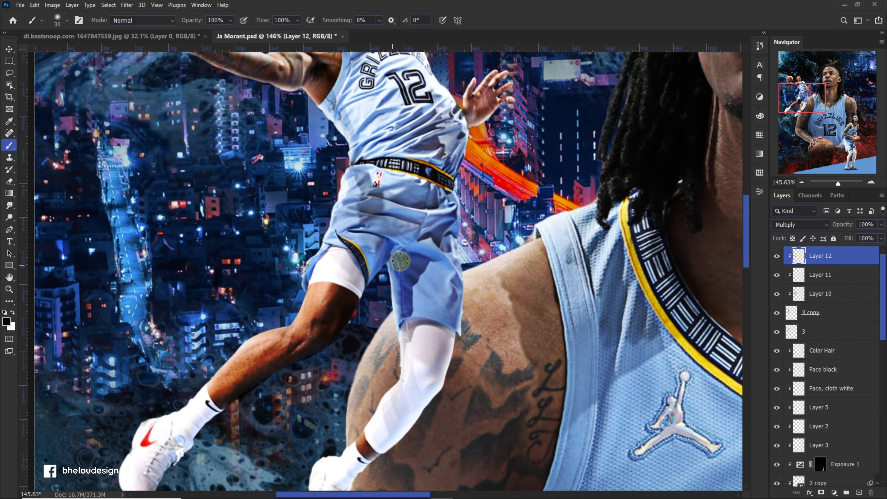
scroll(426, 259, up, 2)
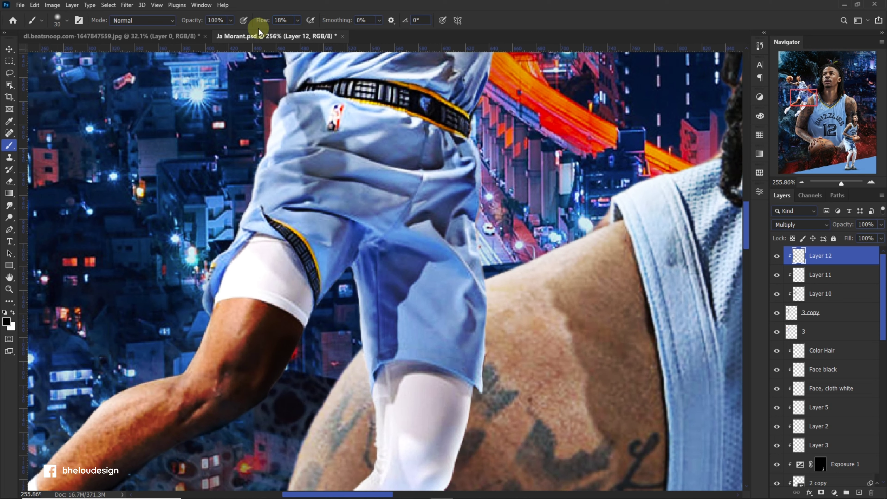
With brush flow 18% and size 20, add faint shading along the raised arm
key(Return)
scroll(437, 201, up, 2)
scroll(394, 339, down, 3)
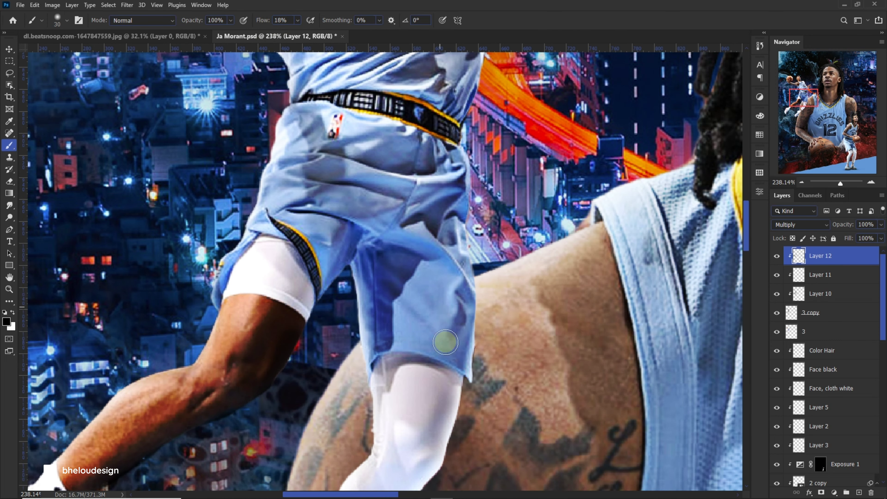
scroll(434, 182, up, 2)
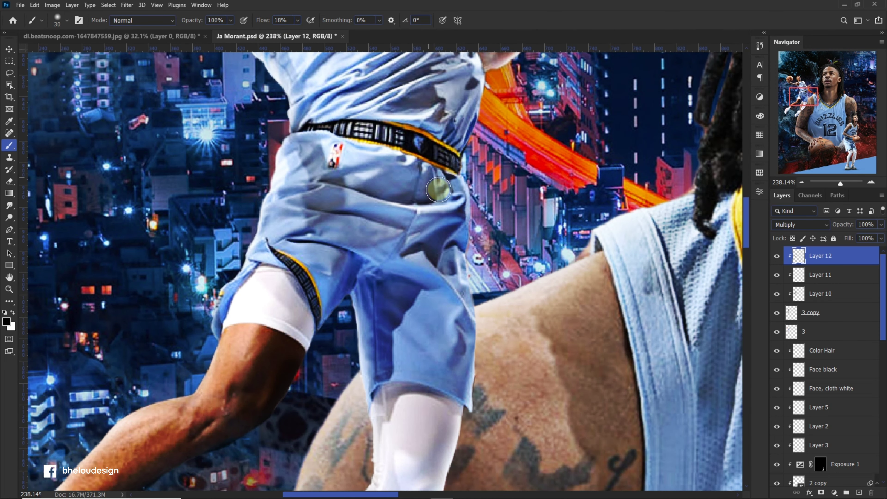
scroll(434, 182, up, 2)
scroll(440, 193, up, 4)
key(bracketleft)
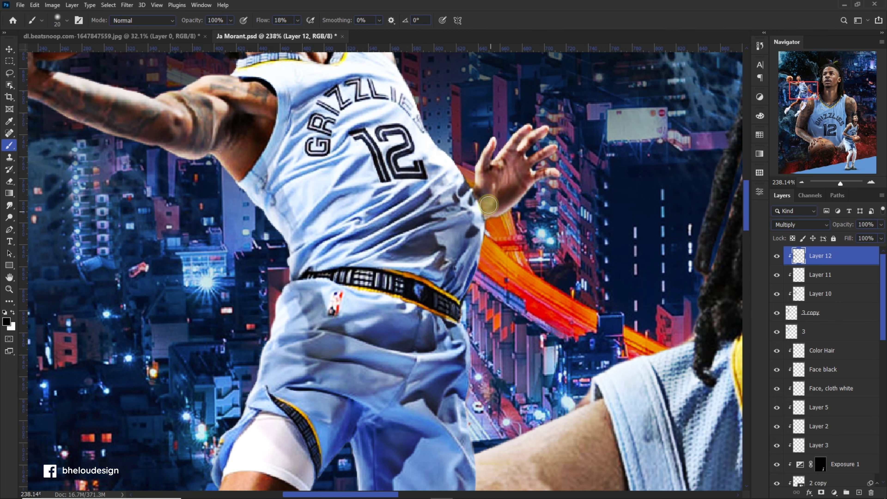
scroll(482, 230, down, 3)
scroll(366, 235, up, 2)
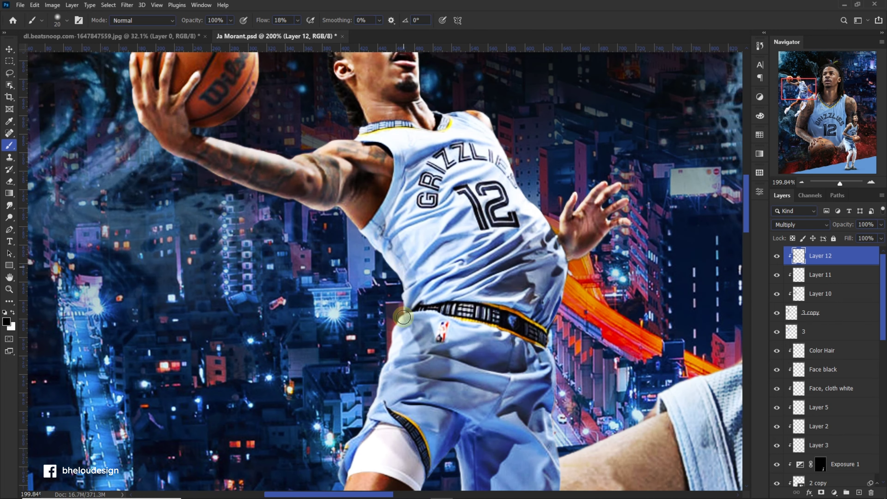
scroll(437, 310, down, 3)
scroll(434, 311, down, 2)
scroll(419, 315, up, 3)
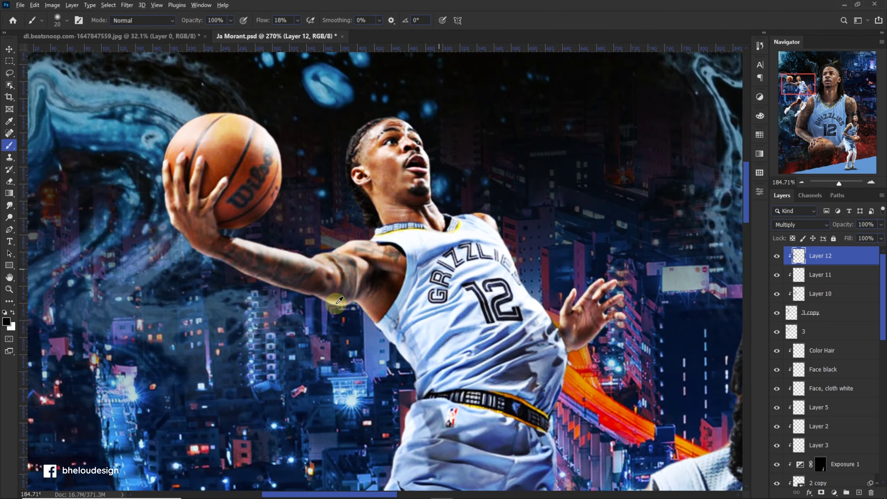
scroll(412, 316, up, 3)
drag(412, 316, 317, 277)
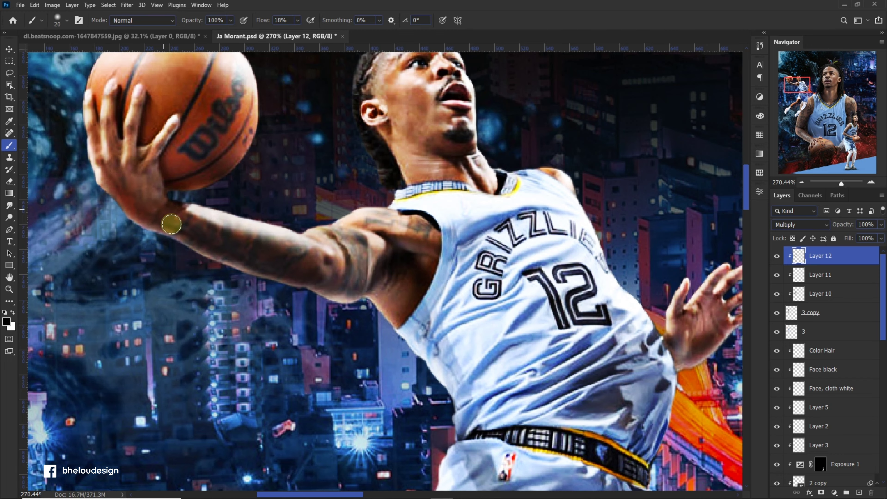
Create a new empty Layer 13 at the top of the stack
scroll(265, 241, down, 4)
scroll(338, 189, up, 3)
scroll(338, 189, down, 2)
scroll(338, 189, up, 2)
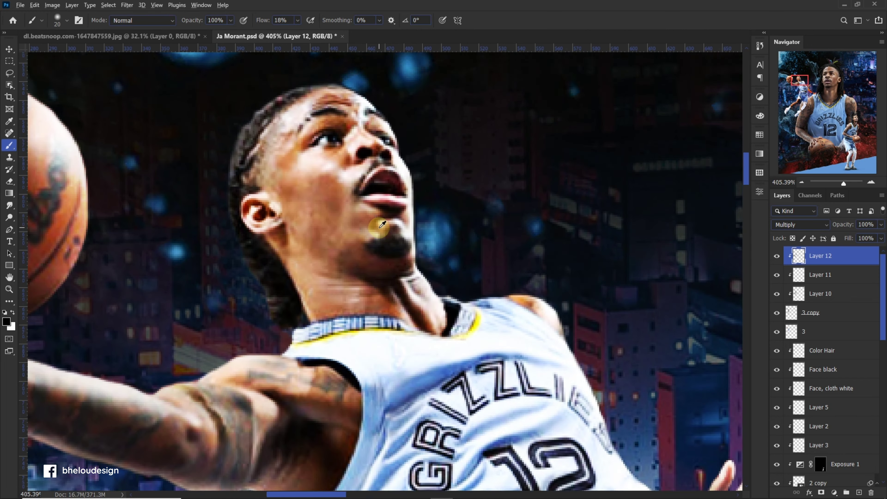
scroll(338, 189, down, 3)
click(859, 492)
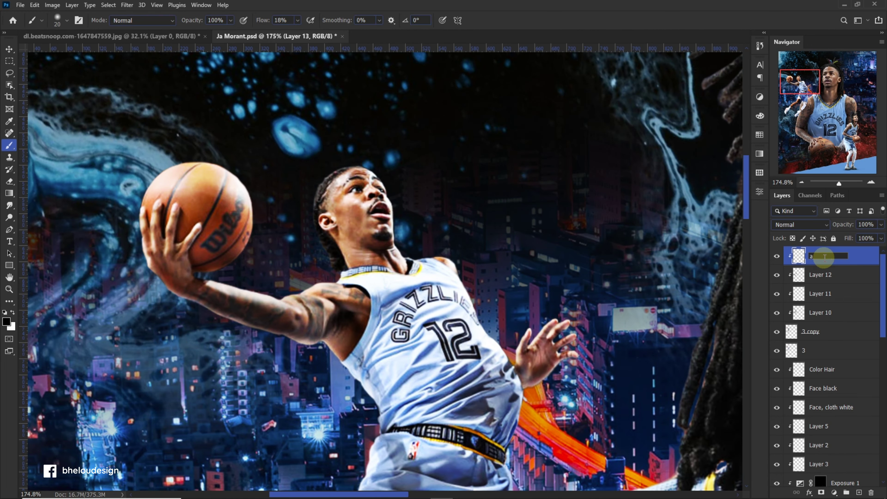
Set the FACE WHITE layer's blend mode to Linear Dodge (Add)
scroll(316, 196, up, 5)
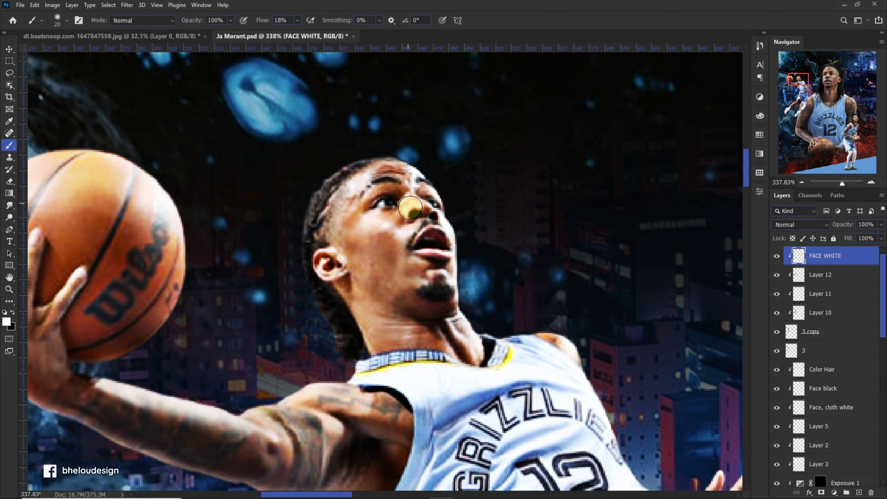
scroll(408, 203, up, 1)
click(794, 224)
click(786, 297)
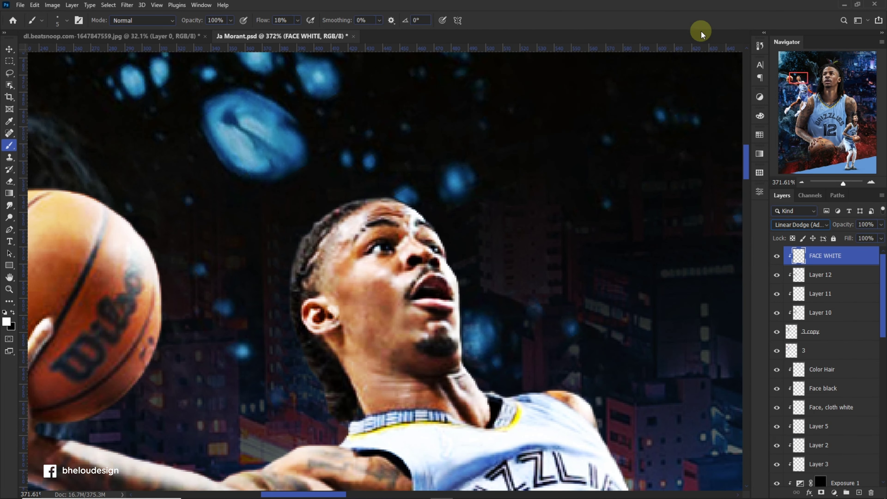
Paint white highlights on the player's neck and along the edge of the thigh
scroll(422, 255, up, 1)
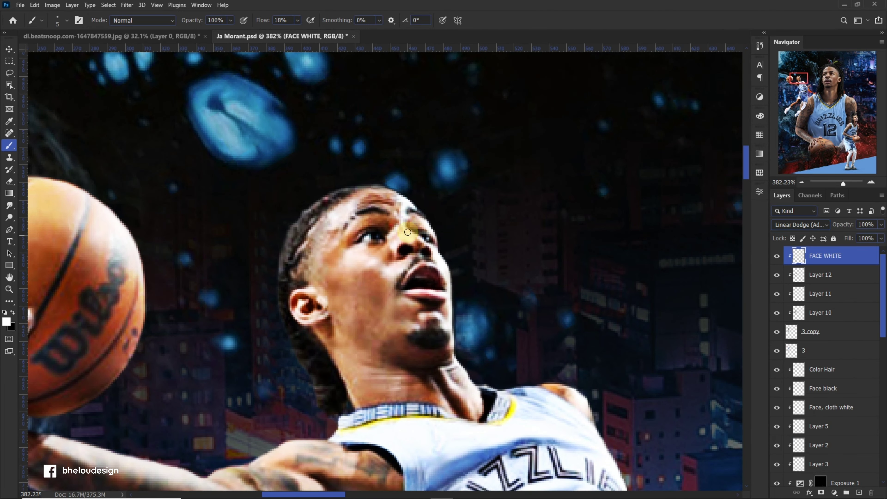
scroll(401, 245, up, 2)
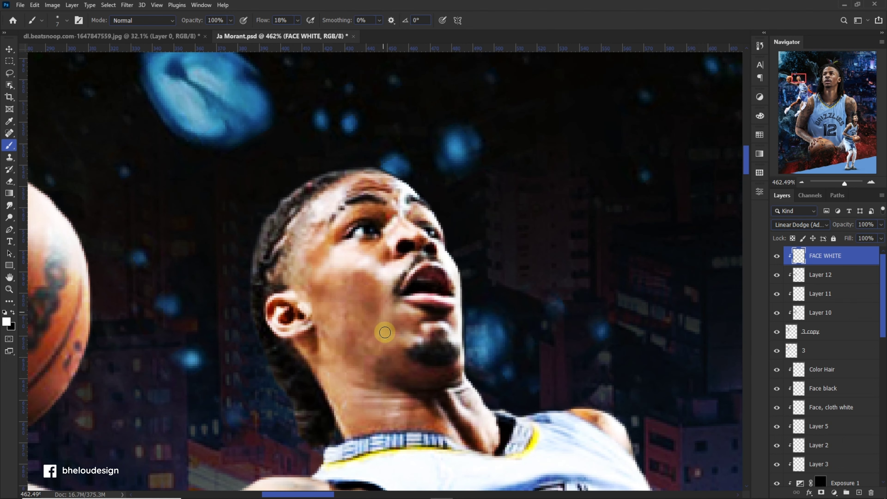
scroll(383, 329, down, 3)
scroll(381, 350, up, 2)
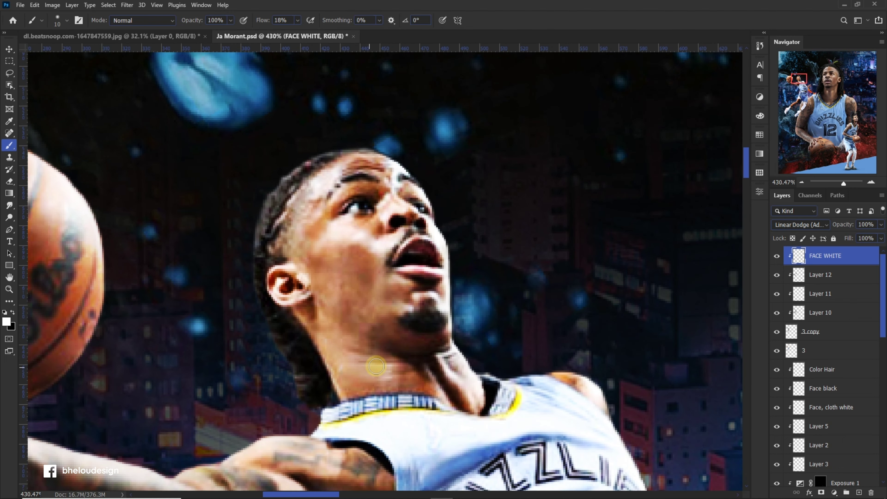
drag(378, 367, 373, 391)
scroll(472, 367, down, 3)
scroll(359, 281, up, 5)
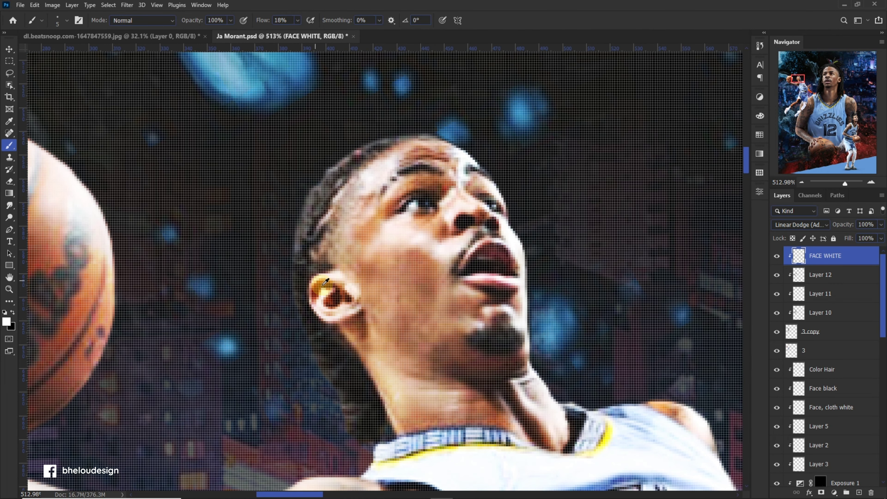
scroll(446, 296, down, 4)
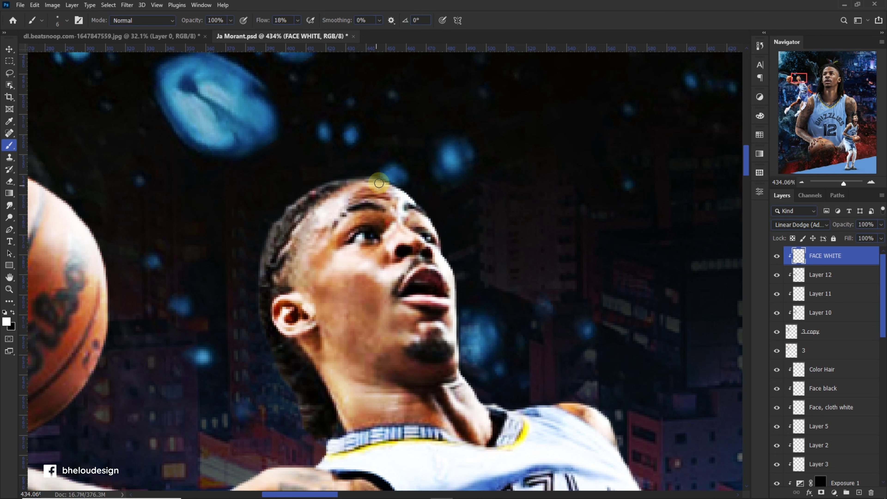
scroll(257, 283, down, 5)
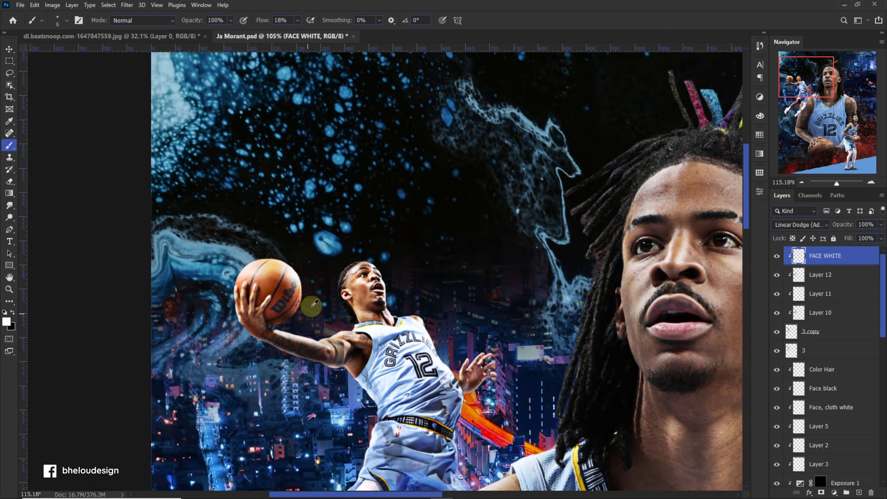
scroll(440, 261, up, 2)
scroll(441, 261, up, 2)
scroll(384, 332, down, 2)
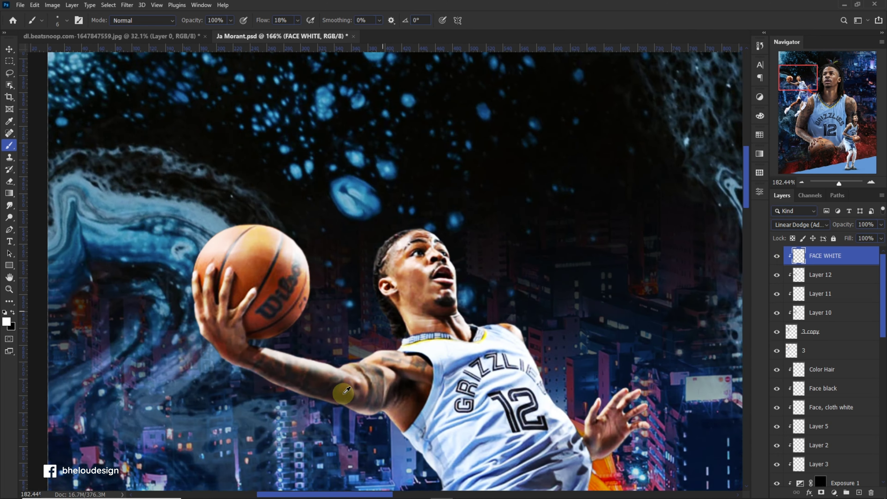
scroll(396, 349, up, 3)
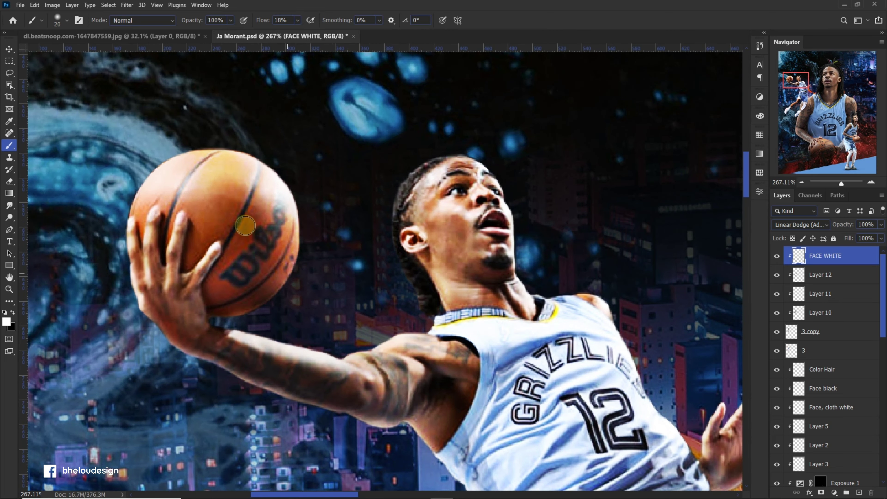
scroll(316, 220, down, 2)
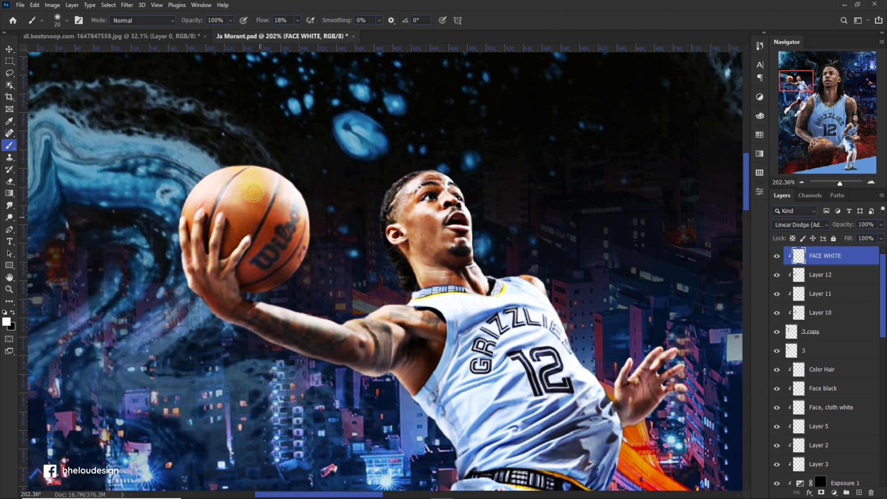
scroll(365, 280, down, 2)
scroll(484, 329, up, 2)
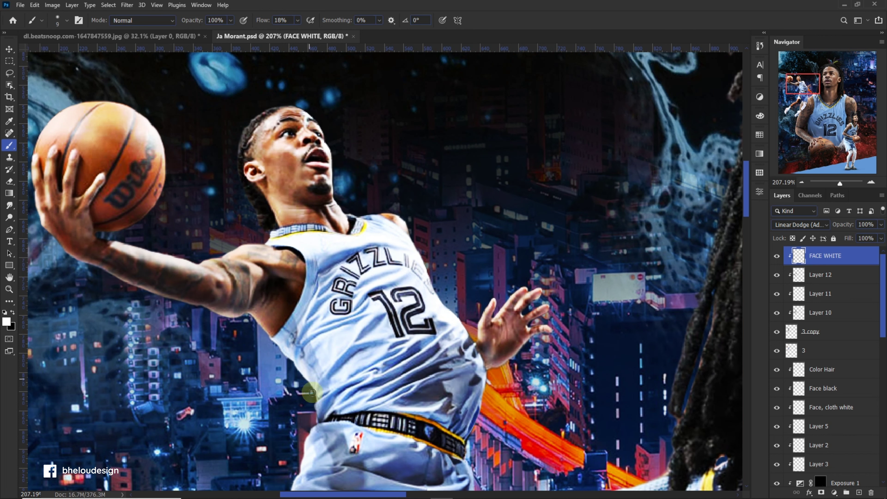
scroll(335, 309, down, 5)
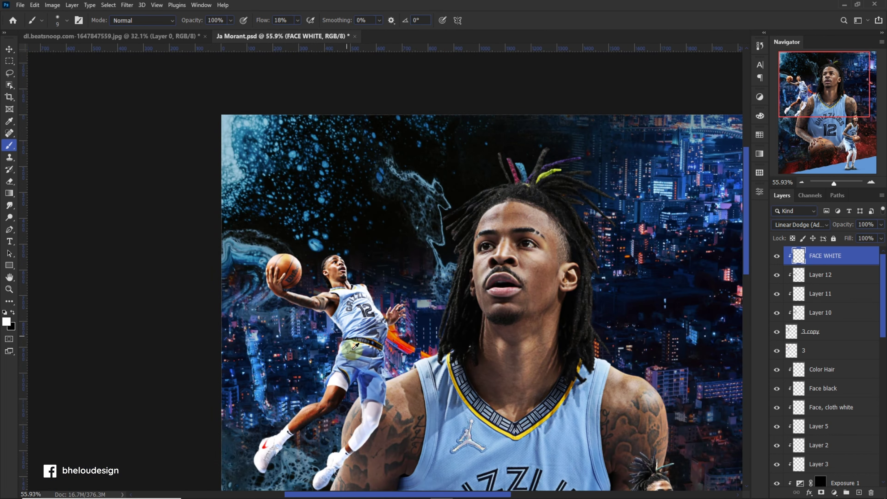
scroll(405, 358, up, 5)
drag(384, 327, 409, 276)
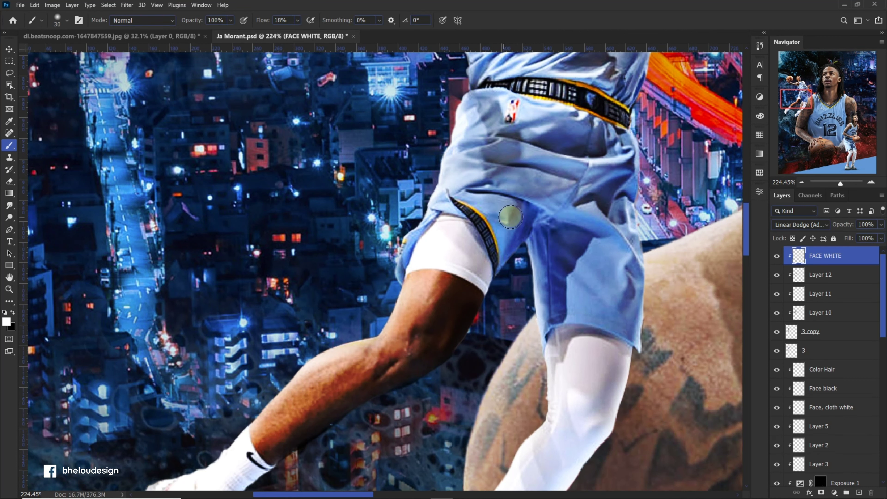
scroll(509, 220, down, 1)
scroll(536, 351, down, 2)
scroll(537, 351, down, 2)
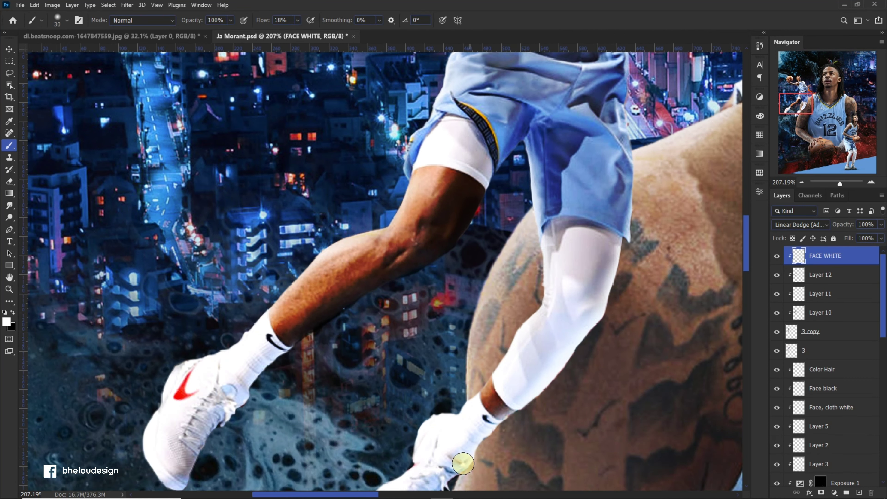
scroll(472, 456, down, 5)
scroll(472, 456, down, 5)
Swap the paint colour to black and add a new layer above layer 3
click(813, 276)
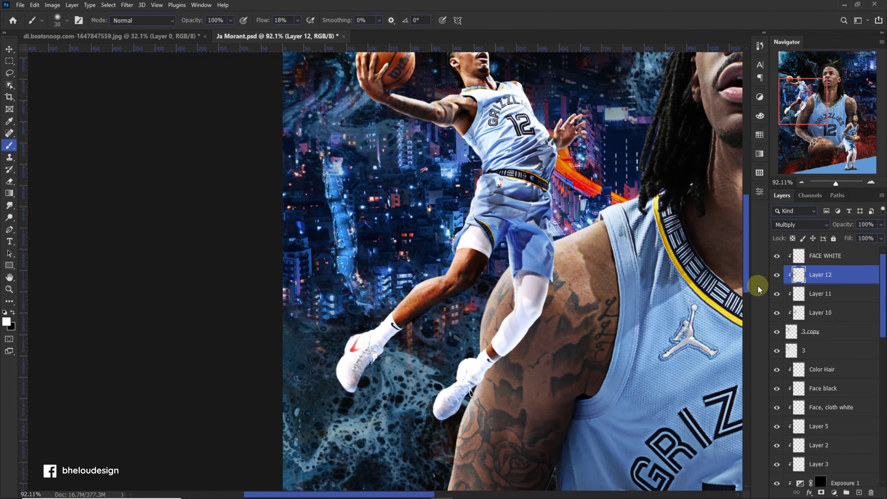
scroll(388, 355, up, 3)
key(x)
scroll(298, 400, up, 1)
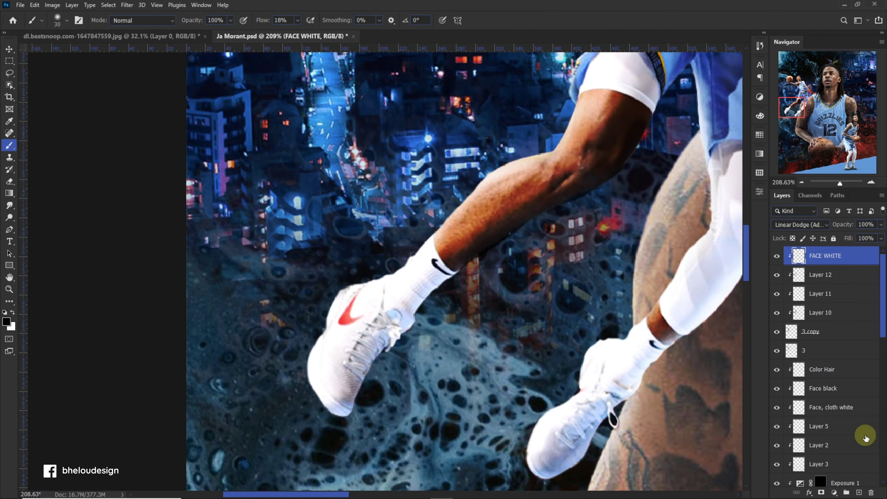
click(838, 350)
click(859, 493)
Clip Layer 13 to layer 3 and lower the brush flow for soft shading
key(ctrl+alt+g)
scroll(426, 350, up, 1)
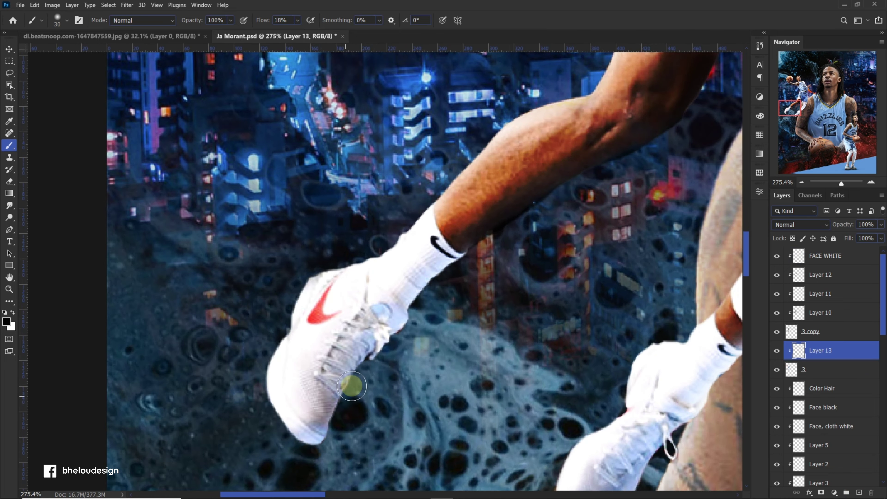
scroll(384, 352, down, 1)
drag(296, 29, 295, 29)
scroll(357, 366, up, 1)
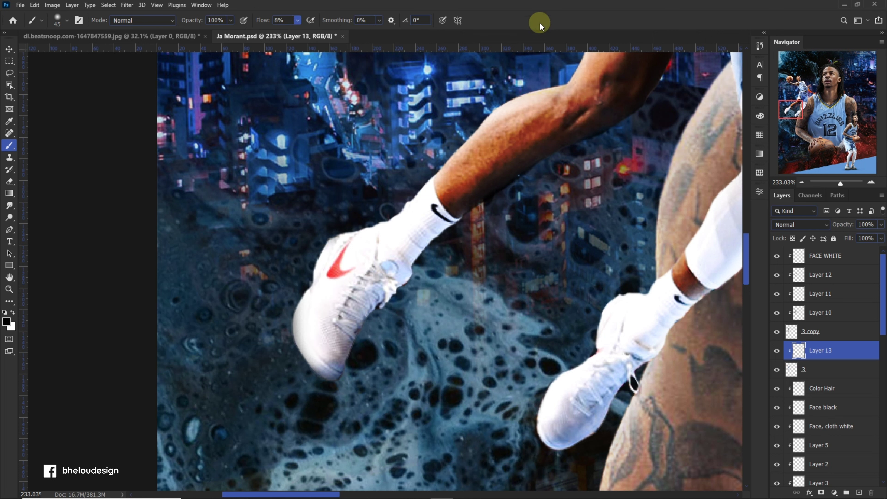
Paint dark shadows on the left shoe and the right shoe's toe and underside
drag(314, 308, 331, 350)
scroll(523, 389, down, 1)
drag(523, 389, 477, 434)
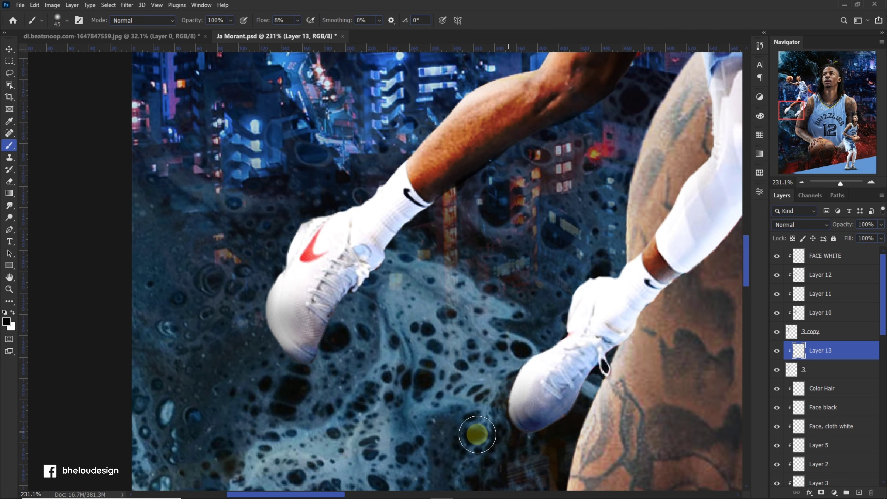
scroll(477, 434, down, 5)
scroll(428, 421, up, 2)
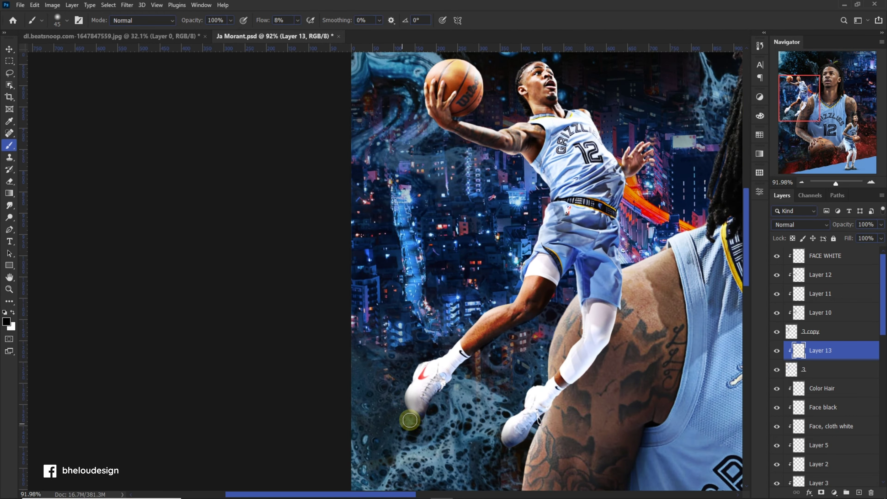
scroll(497, 437, down, 2)
scroll(497, 437, down, 1)
scroll(447, 384, up, 4)
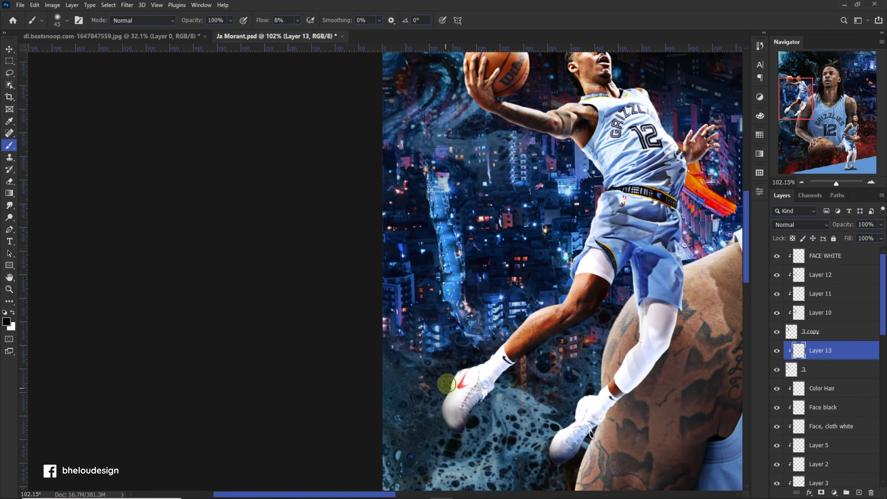
scroll(481, 452, down, 3)
scroll(461, 372, up, 5)
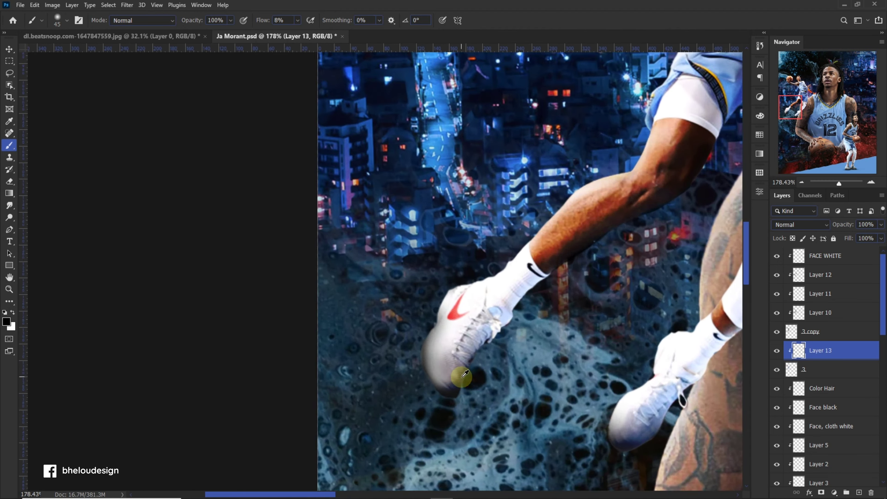
scroll(462, 372, up, 1)
Set Layer 13 to Multiply at 60% opacity, then select layer 1 with the Move tool
click(788, 225)
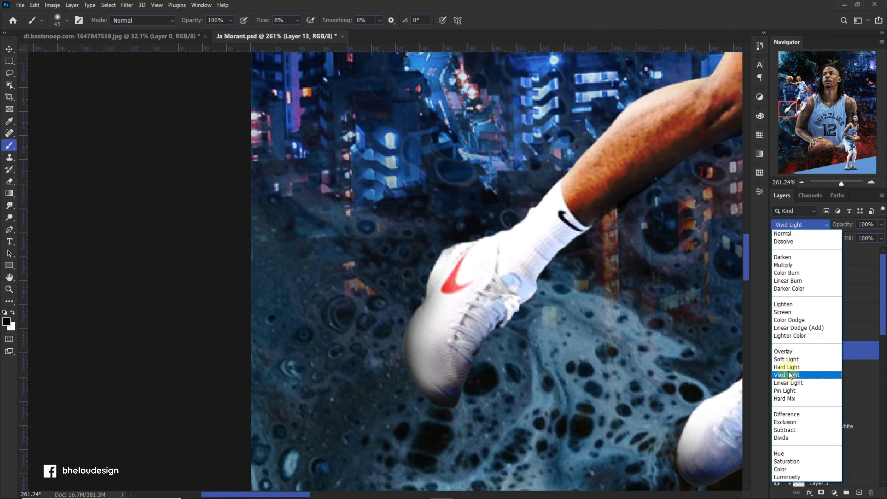
click(791, 265)
click(881, 224)
drag(848, 236, 863, 235)
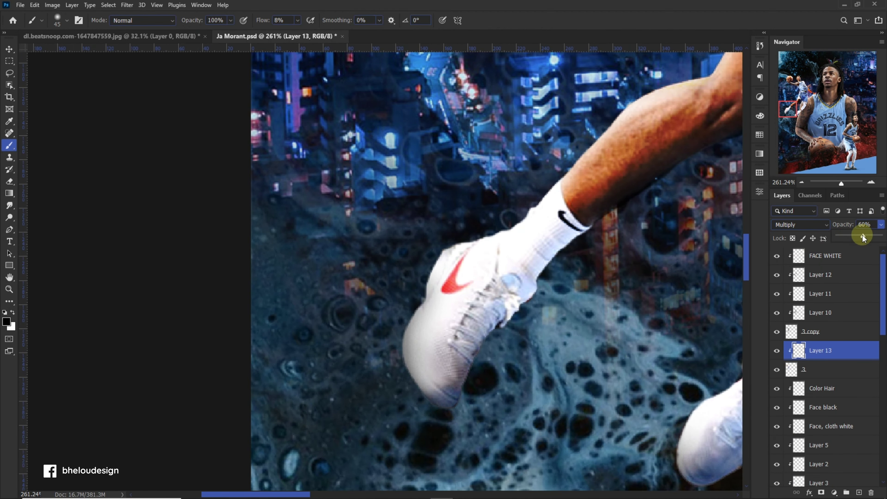
scroll(401, 278, down, 5)
key(v)
click(419, 244)
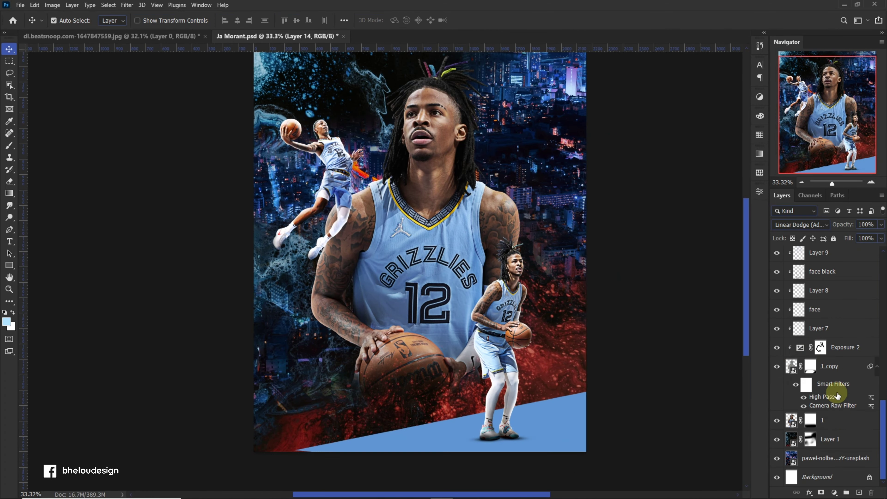
Group the player's layers up to Layer 9 and tag Group 1 green
scroll(849, 358, up, 2)
click(849, 358)
shift+click(848, 291)
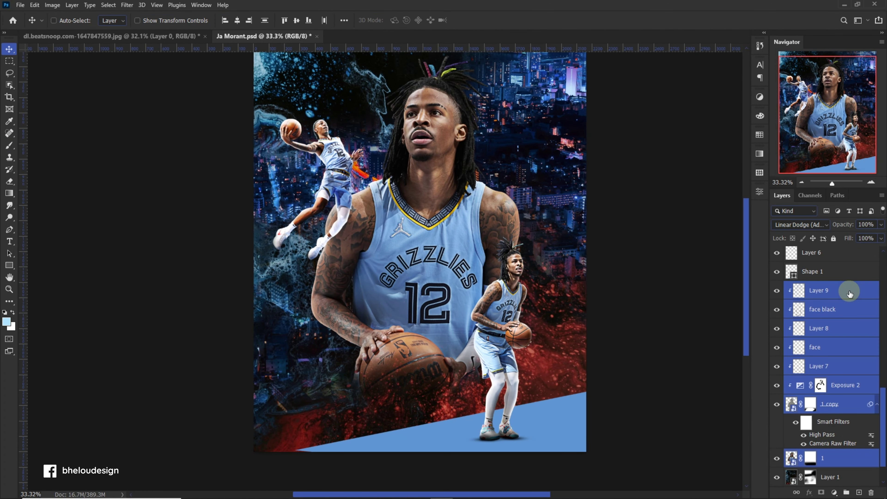
key(ctrl+g)
right_click(816, 424)
click(814, 391)
Group the next run of layers into Group 2 and tag it orange
click(837, 402)
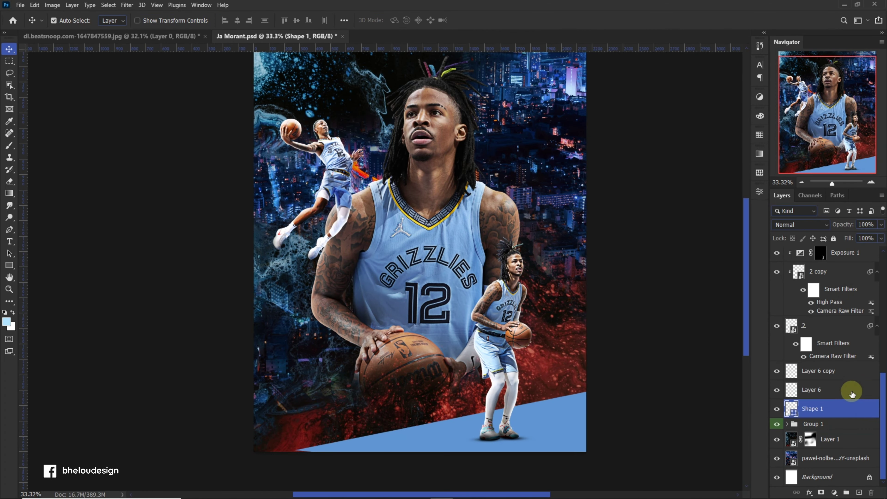
scroll(834, 409, up, 4)
scroll(834, 415, up, 4)
click(841, 341)
shift+click(841, 358)
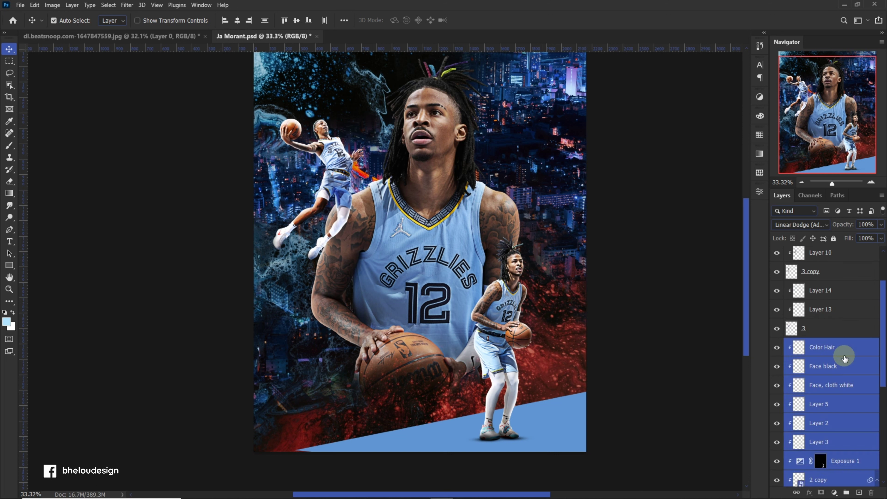
key(ctrl+g)
right_click(824, 355)
click(775, 454)
Group layer 3 through FACE WHITE into Group 3 and tag it yellow
scroll(832, 367, up, 2)
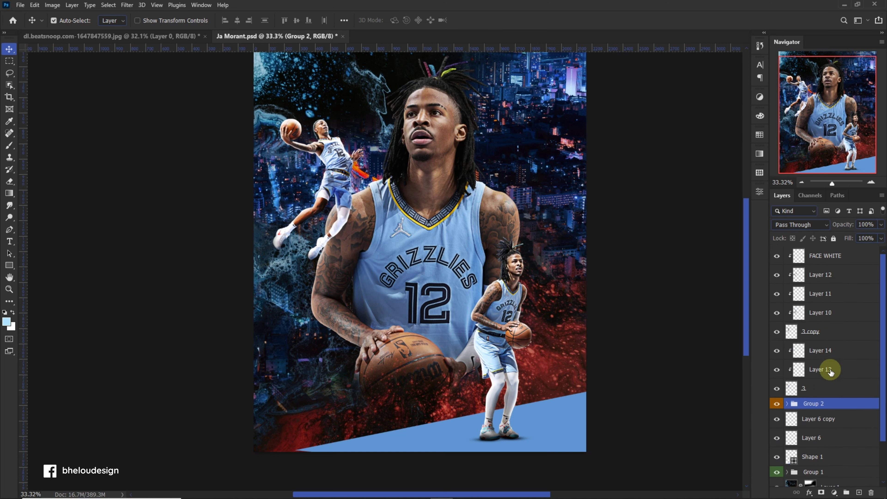
click(845, 380)
shift+click(847, 265)
key(ctrl+g)
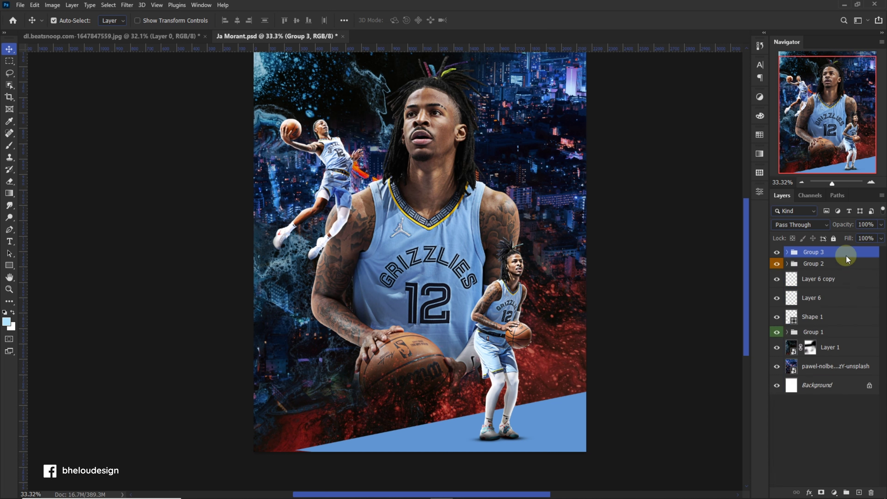
right_click(845, 256)
click(794, 462)
Deselect layers, make Group 2 visible again and select the blue floor shape layer
click(687, 325)
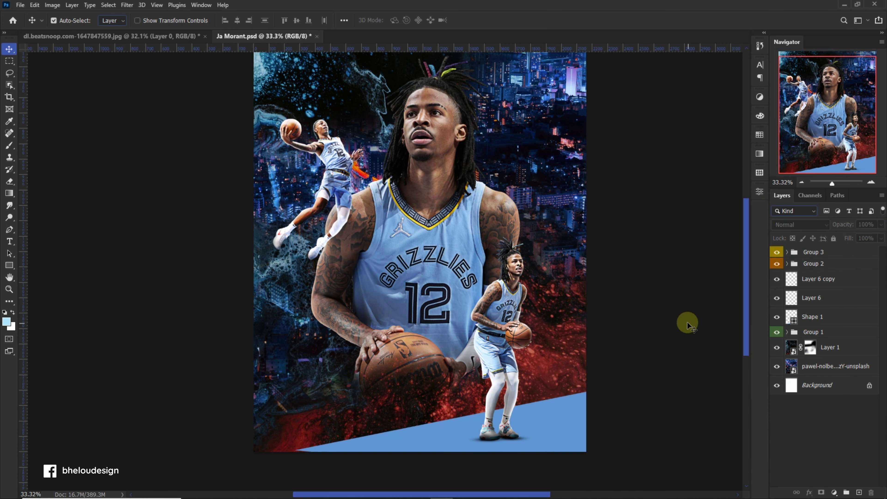
click(777, 265)
scroll(563, 164, up, 2)
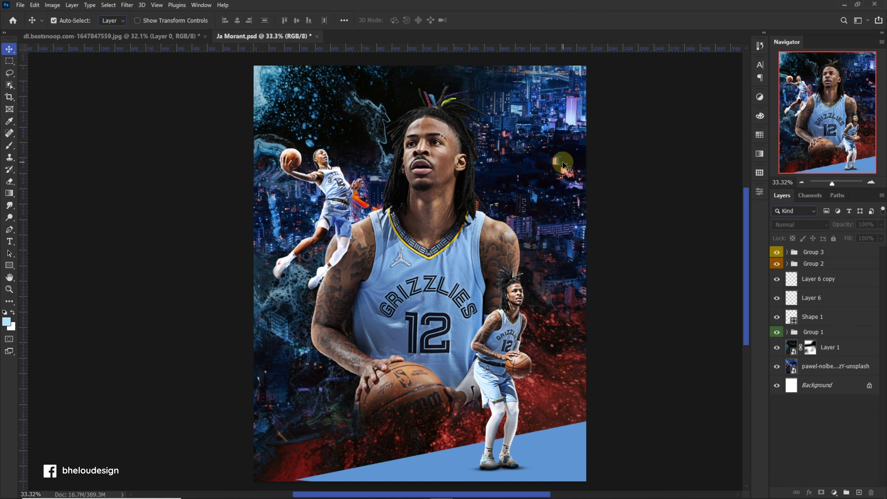
scroll(548, 142, up, 1)
scroll(484, 106, up, 1)
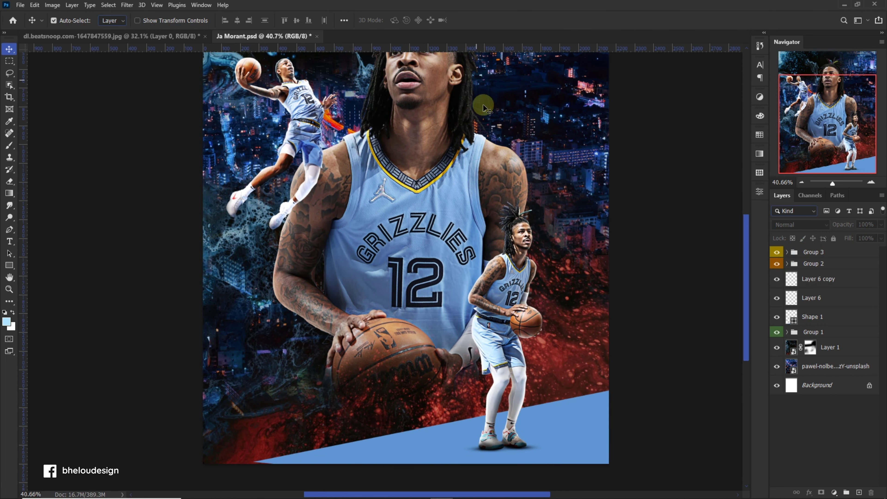
click(577, 431)
On a new layer above the floor shape, set up a black Floor Shadows brush at 8% flow
key(b)
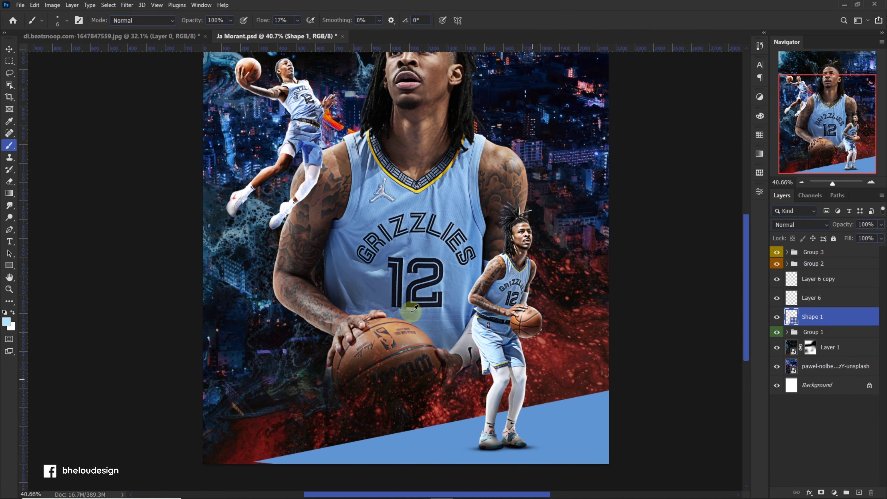
click(859, 492)
scroll(495, 352, up, 1)
scroll(495, 352, down, 1)
key(d)
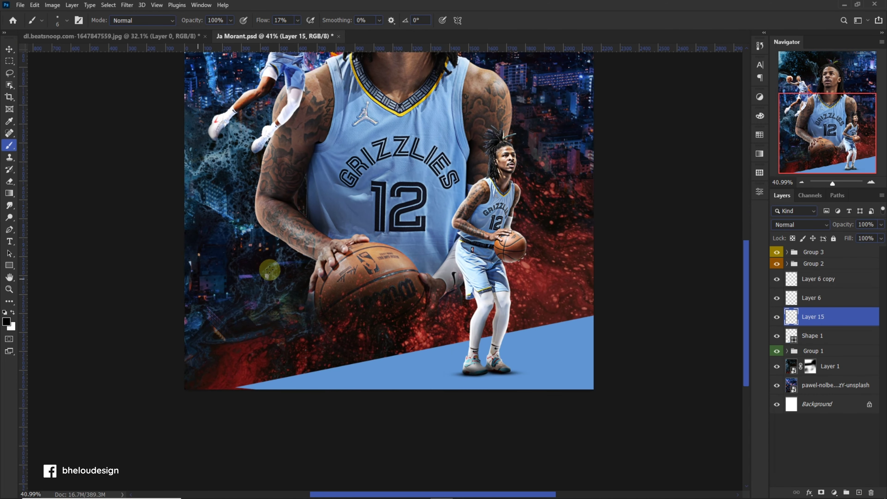
click(67, 24)
scroll(119, 277, down, 3)
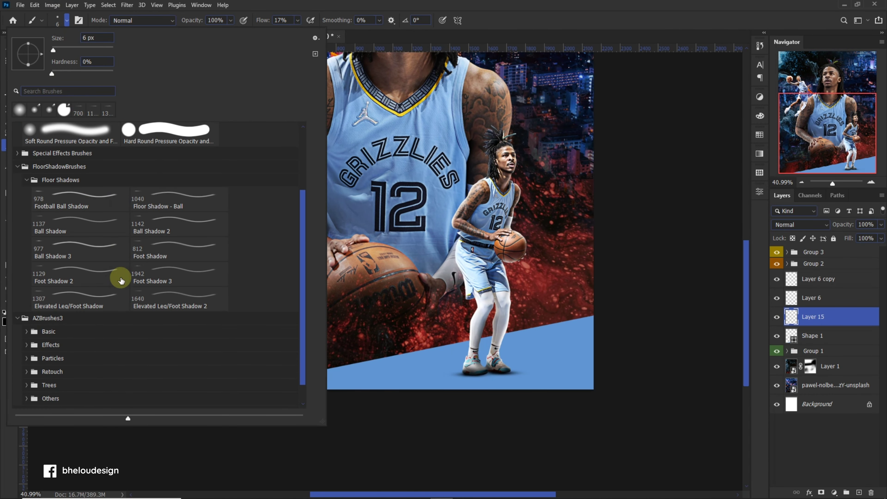
click(178, 207)
click(568, 32)
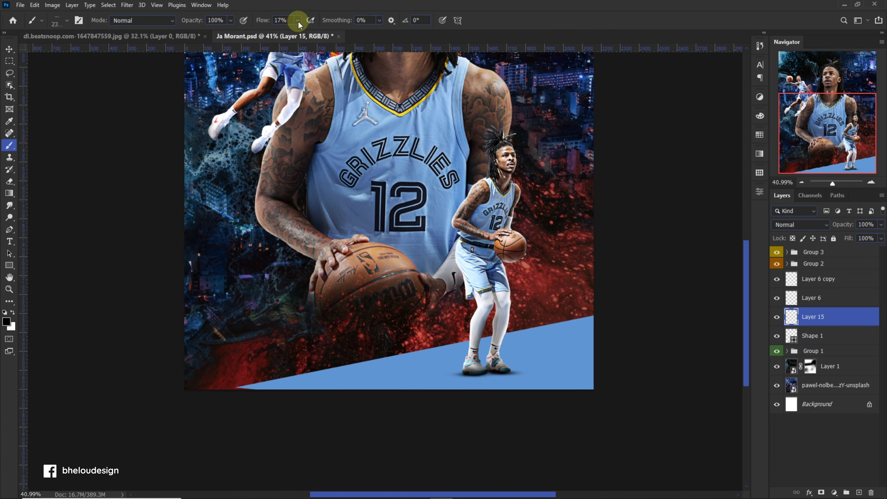
drag(298, 33, 298, 33)
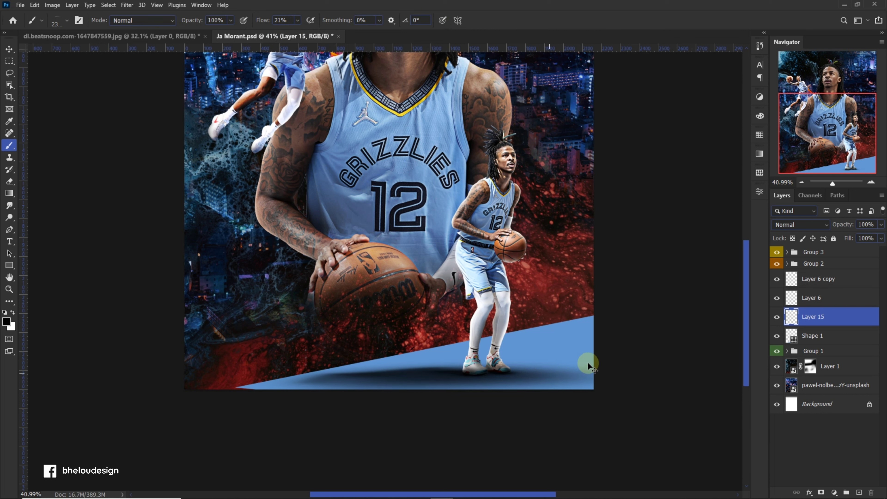
click(566, 24)
Paint a faint black shadow beneath the small player's sneakers, building it up under the shoes
drag(503, 380, 509, 373)
scroll(493, 375, up, 2)
scroll(492, 375, up, 2)
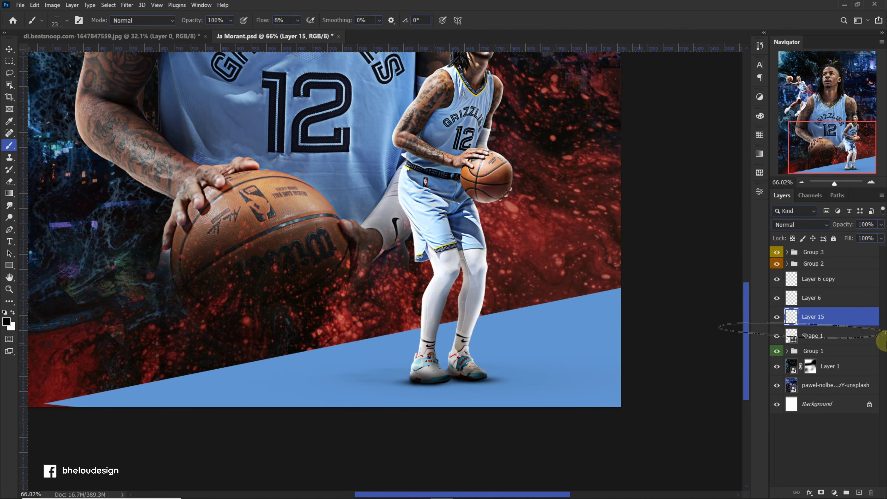
drag(451, 387, 417, 395)
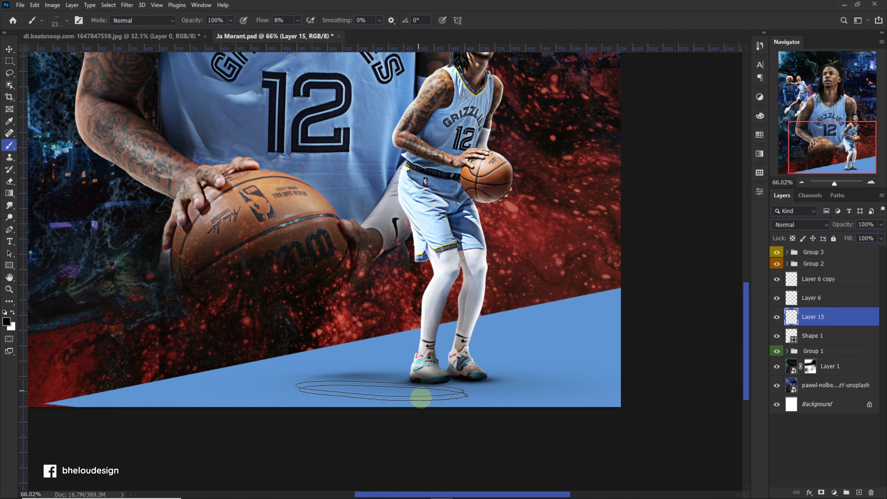
mouse_move(547, 383)
mouse_down()
mouse_move(498, 387)
mouse_move(589, 388)
mouse_move(475, 382)
mouse_move(452, 397)
mouse_move(486, 381)
mouse_move(556, 394)
mouse_move(537, 391)
mouse_up()
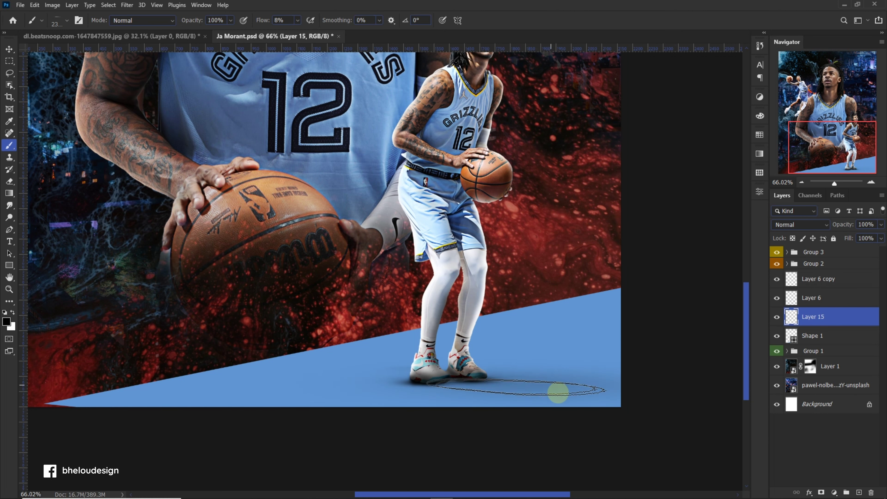
scroll(588, 359, down, 3)
scroll(574, 358, up, 4)
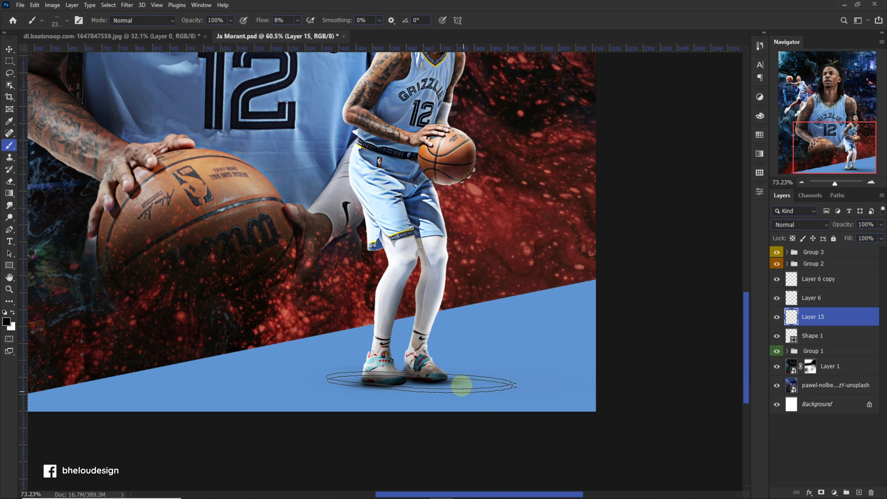
mouse_move(470, 393)
mouse_down()
mouse_move(426, 376)
mouse_move(594, 386)
mouse_move(467, 389)
mouse_up()
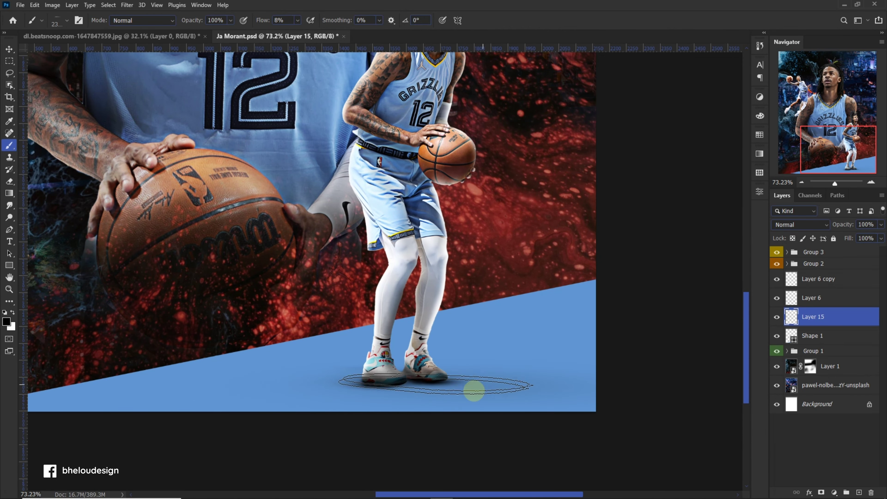
Extend the soft shadow along the floor beside the sneakers
scroll(474, 390, down, 2)
scroll(493, 347, down, 2)
scroll(534, 346, up, 2)
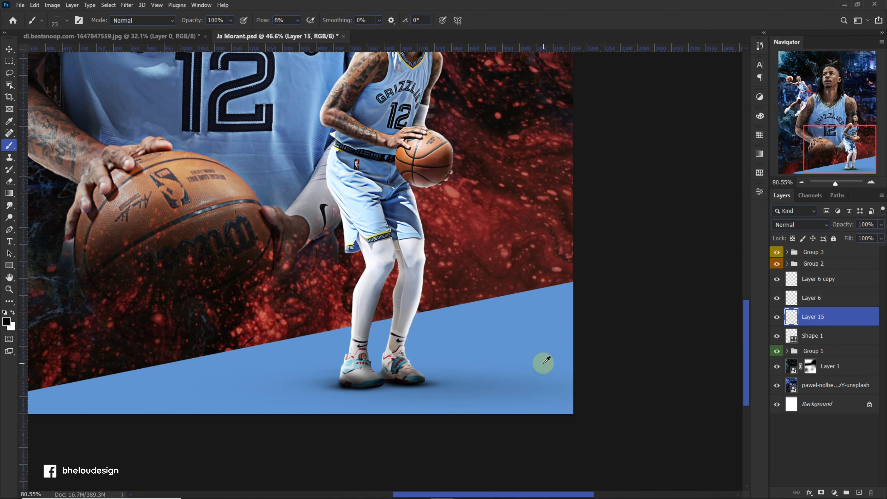
scroll(542, 362, up, 3)
mouse_move(409, 397)
mouse_down()
mouse_move(479, 402)
mouse_move(452, 403)
mouse_up()
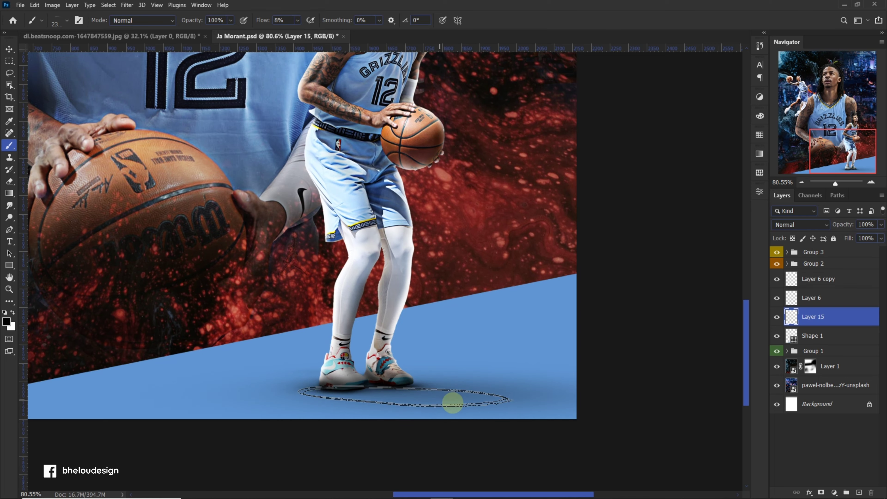
scroll(665, 374, down, 1)
scroll(620, 349, down, 2)
scroll(309, 238, up, 1)
scroll(309, 238, down, 2)
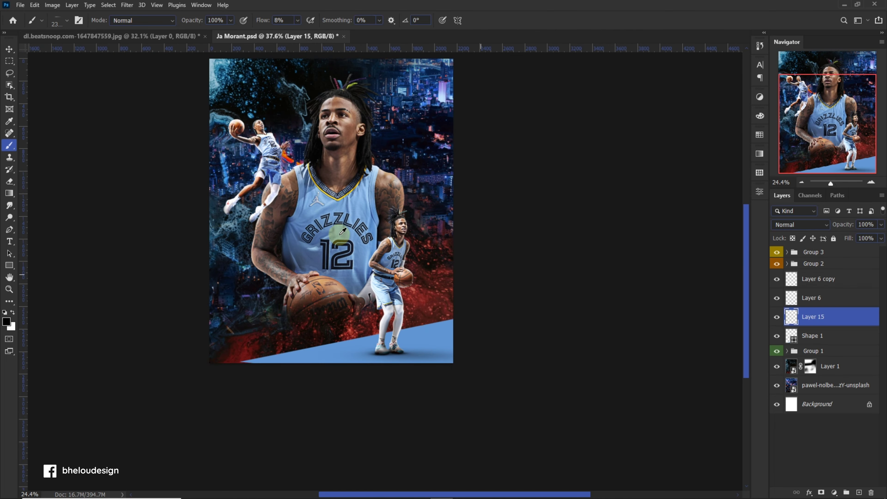
Place the sand image over the floor, move it below the shadow layer, and clip it to Shape 1
drag(432, 254, 446, 347)
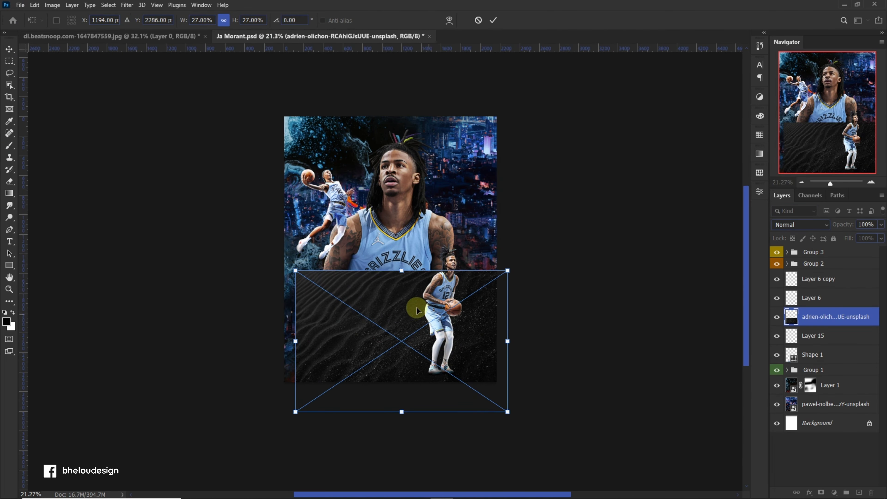
double_click(417, 310)
scroll(532, 347, up, 2)
scroll(622, 323, up, 1)
drag(838, 317, 860, 346)
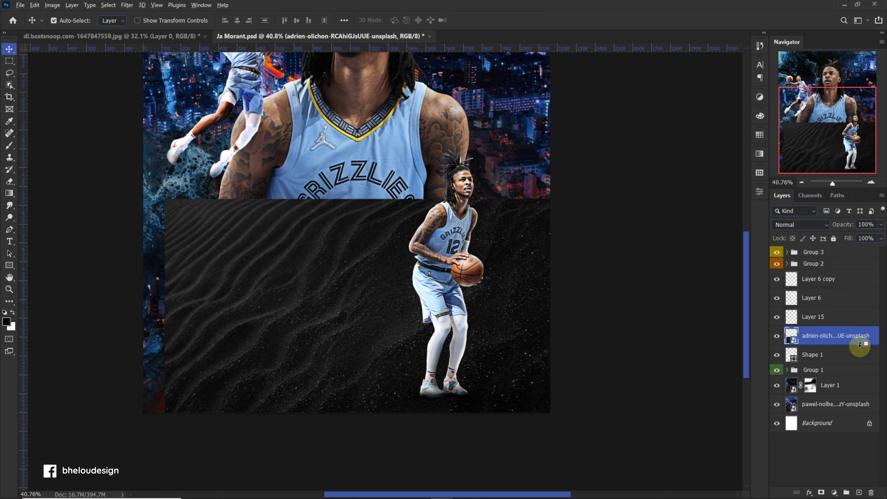
alt+click(860, 346)
Move and enlarge the sand texture to cover the floor strip
key(ctrl+t)
drag(457, 374, 471, 382)
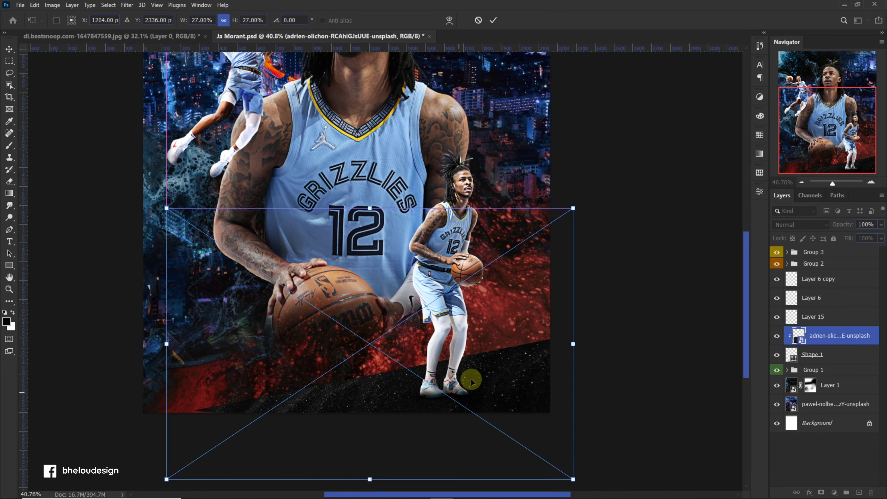
drag(573, 207, 565, 173)
key(Return)
Skew the blue floor strip's lower-left corner outward to change its slant
click(812, 354)
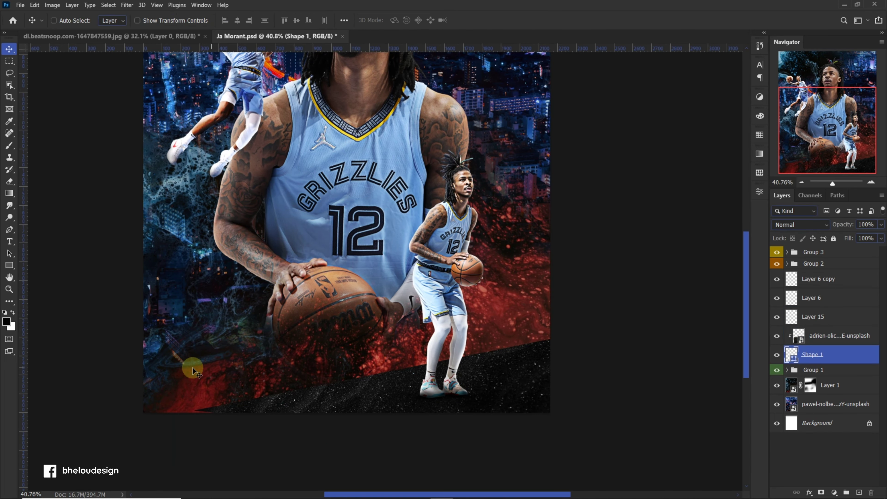
key(ctrl+t)
drag(193, 445, 180, 457)
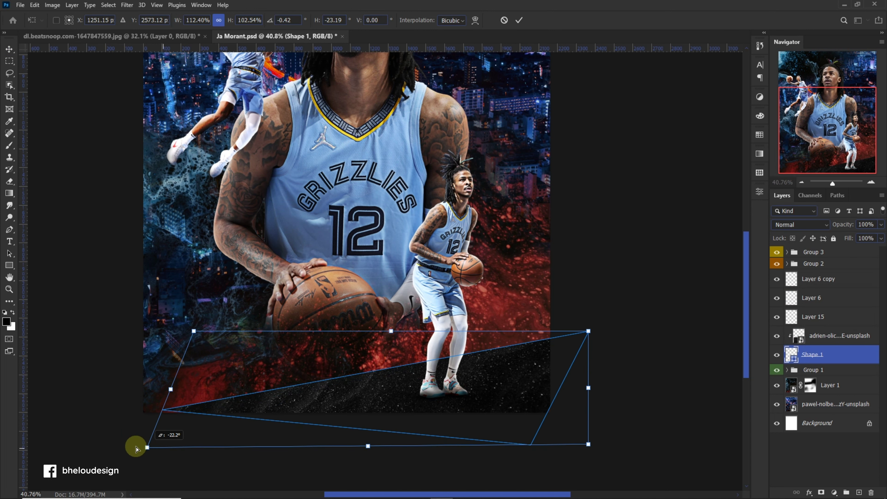
key(Return)
scroll(440, 366, up, 3)
scroll(447, 354, down, 1)
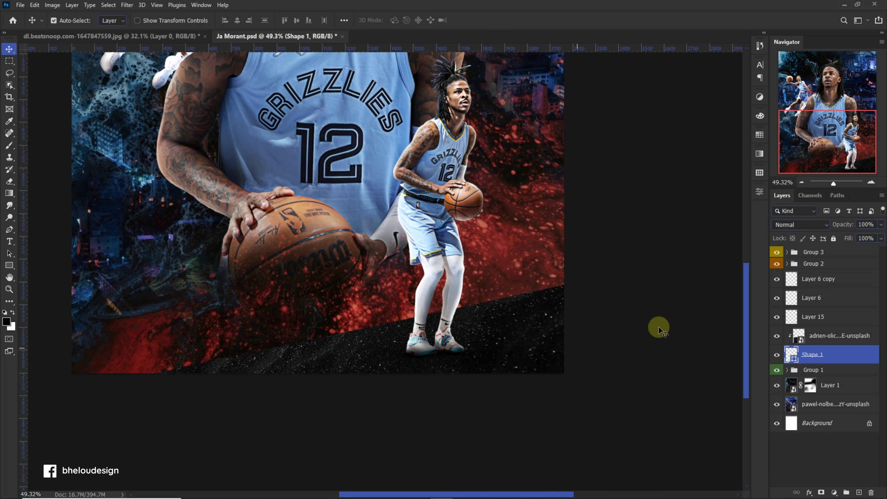
Squash the sand texture to 14.70% height, shift it up-right, and begin choosing its blend mode
click(838, 336)
key(ctrl+t)
drag(348, 118, 338, 283)
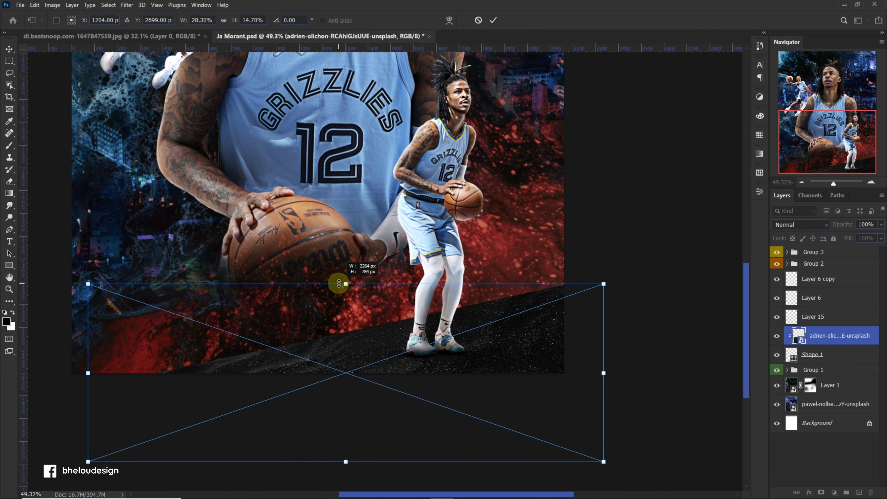
drag(536, 362, 566, 328)
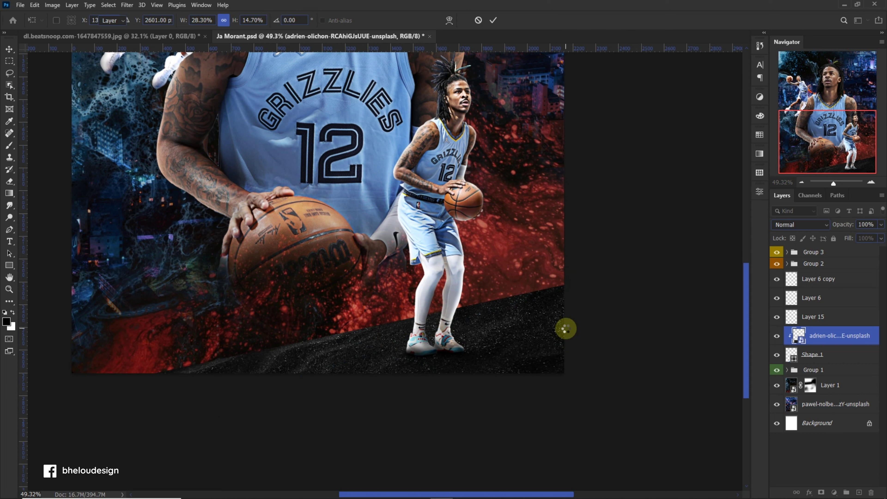
key(Return)
alt+scroll(489, 322, up, 2)
click(799, 224)
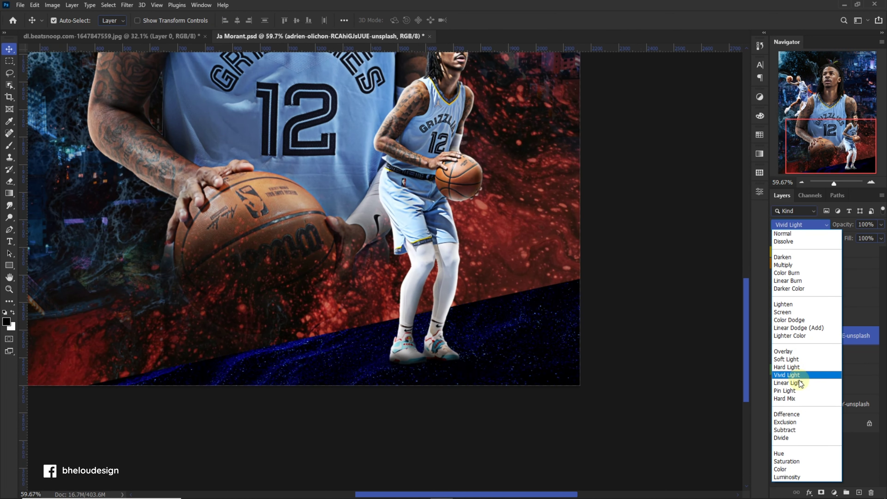
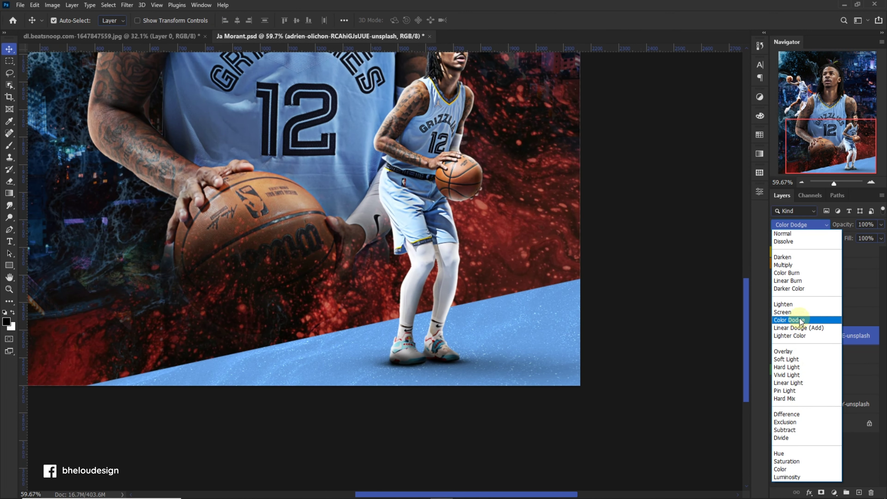
Set the floor image layer's blend mode to Soft Light
click(792, 363)
alt+scroll(488, 378, down, 2)
alt+scroll(487, 378, down, 2)
scroll(466, 366, up, 1)
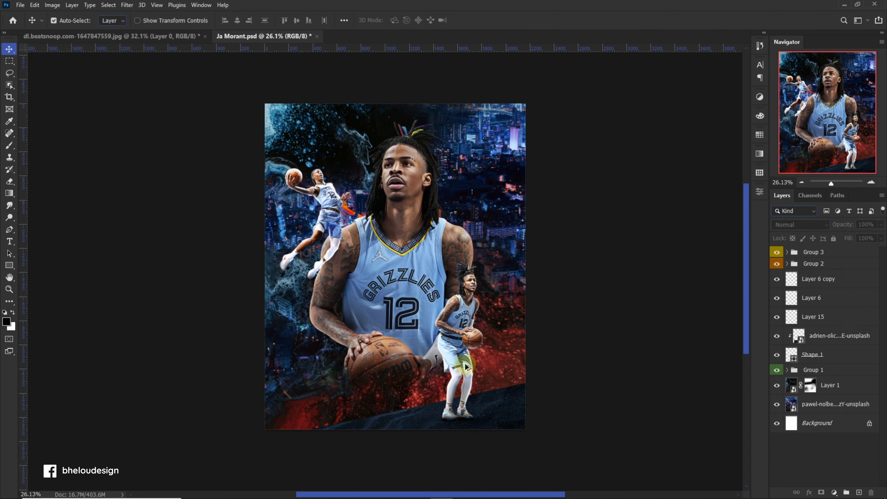
scroll(466, 366, up, 2)
scroll(419, 345, down, 1)
scroll(414, 314, up, 1)
scroll(409, 276, down, 2)
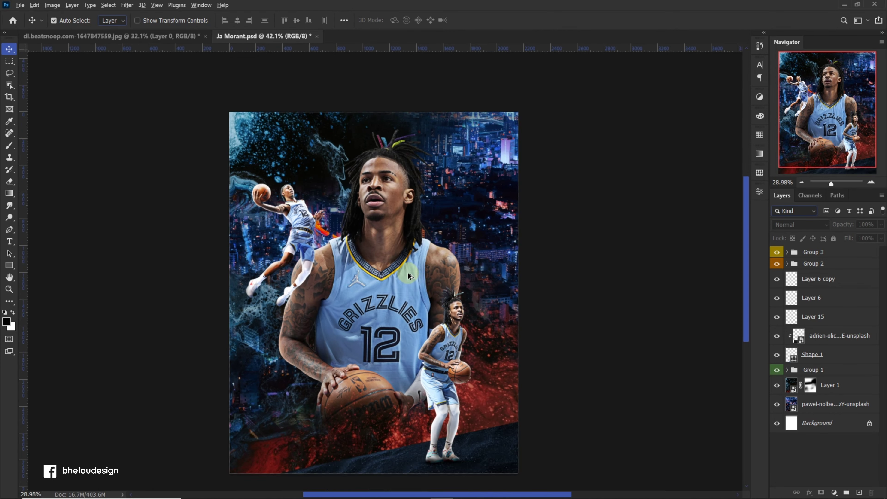
scroll(408, 276, up, 1)
Add a new empty layer above Group 3
click(837, 253)
click(859, 492)
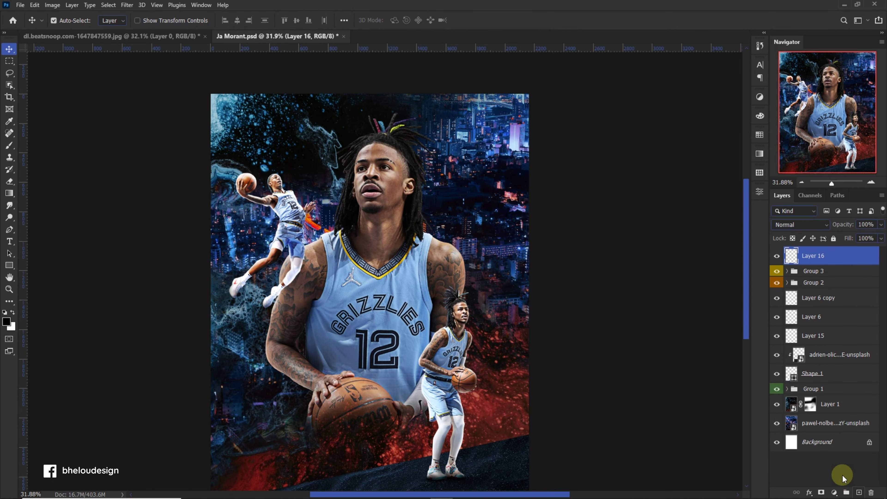
scroll(468, 210, up, 4)
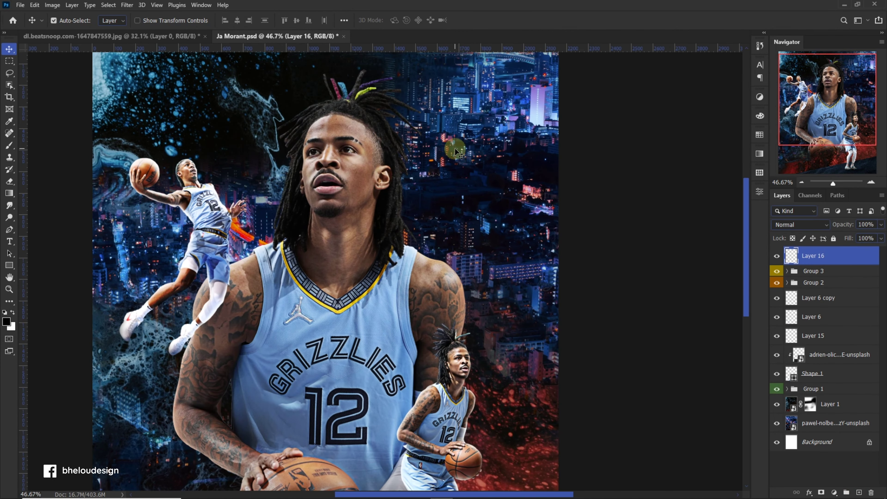
Type a white JA title beside the player's head and scale it up
key(alt+t)
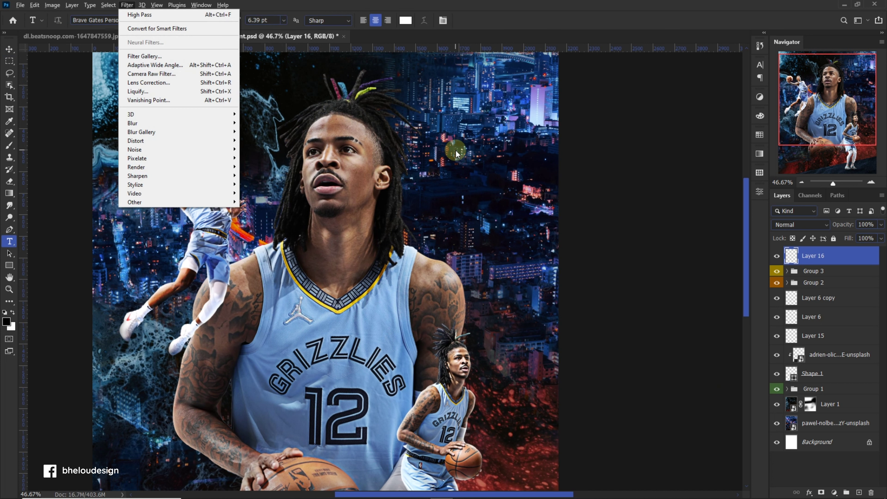
click(558, 20)
click(425, 178)
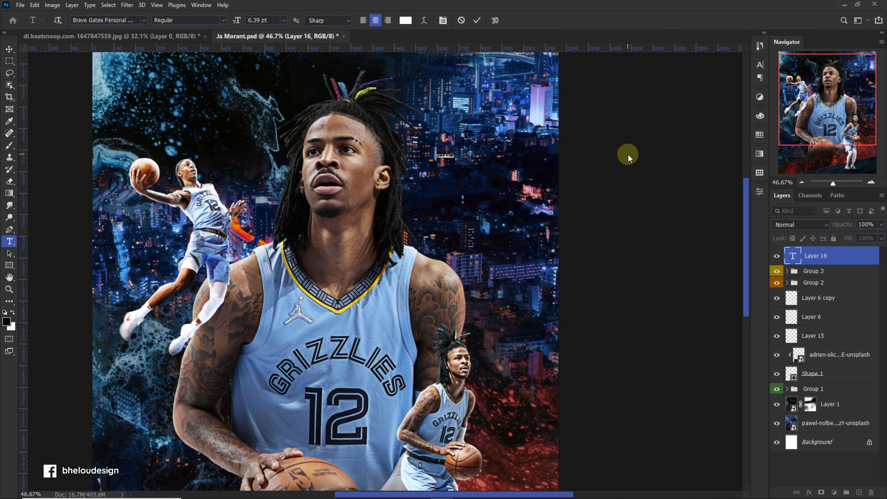
click(482, 21)
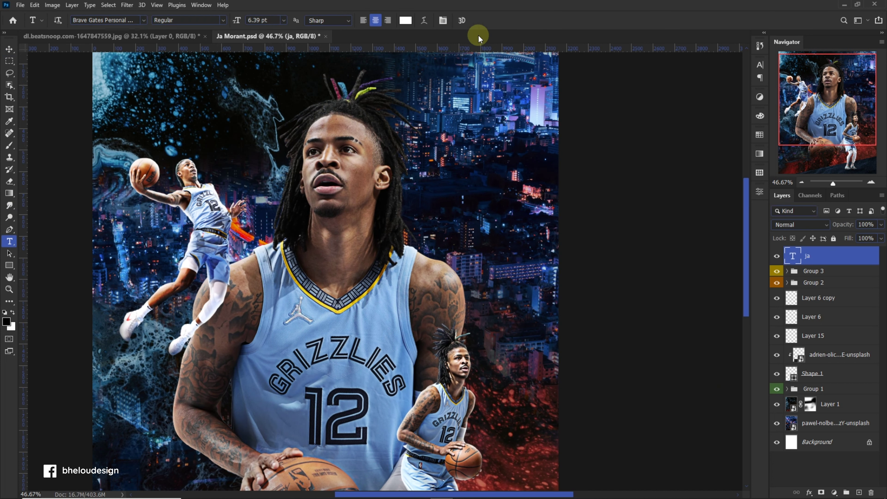
key(ctrl+t)
mouse_move(438, 154)
mouse_down()
mouse_move(516, 121)
mouse_move(490, 190)
mouse_up()
key(Return)
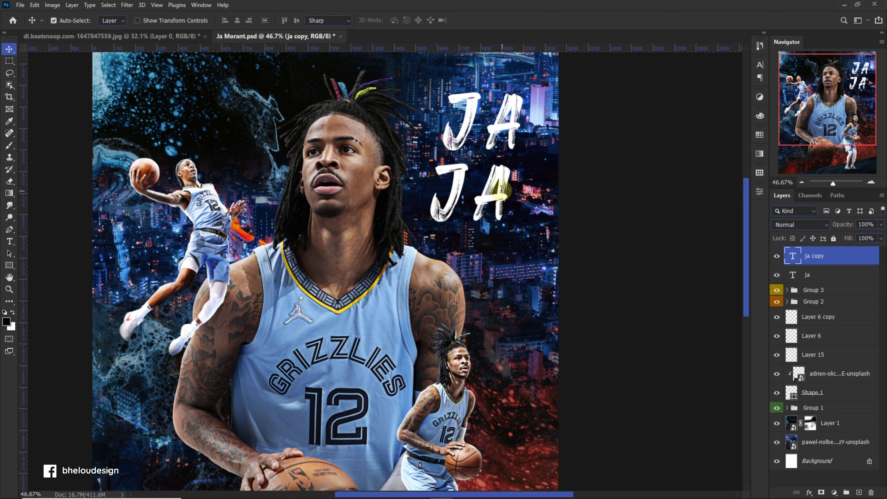
Replace the duplicated lower text line with MORANT
key(t)
double_click(501, 188)
key(BackSpace)
text(MORAN)
click(478, 21)
Set MORANT's tracking to 0 and shrink it to about 42%
double_click(640, 201)
click(443, 21)
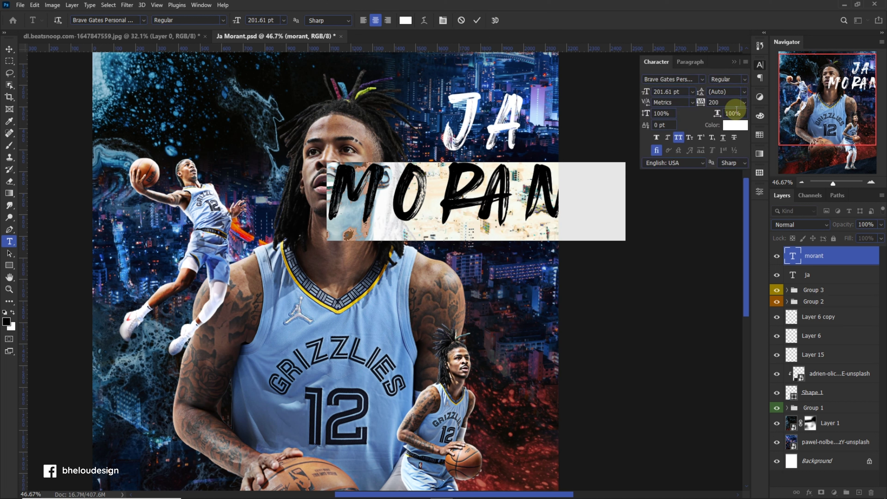
click(744, 102)
click(737, 143)
click(477, 20)
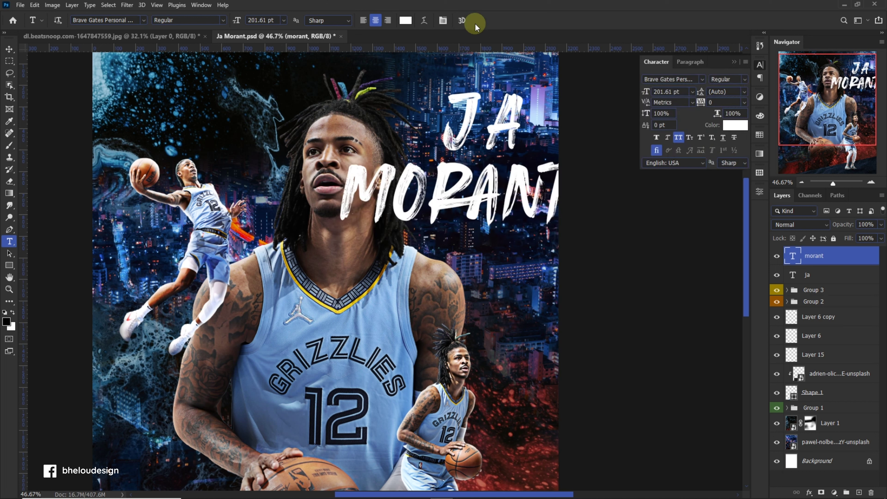
key(ctrl+t)
mouse_move(588, 159)
mouse_down()
mouse_move(509, 164)
mouse_move(528, 147)
mouse_up()
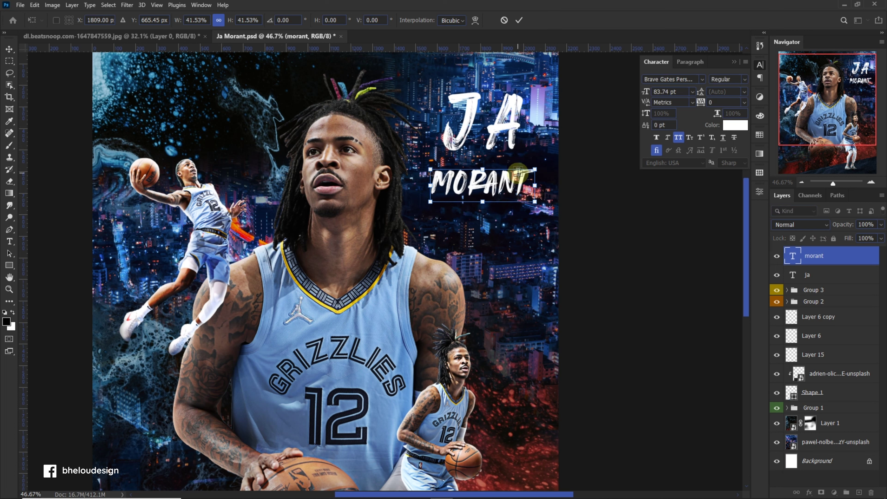
key(Return)
Shrink JA, set its tracking to 0, and move it just above MORANT
ctrl+click(529, 114)
drag(529, 113, 522, 98)
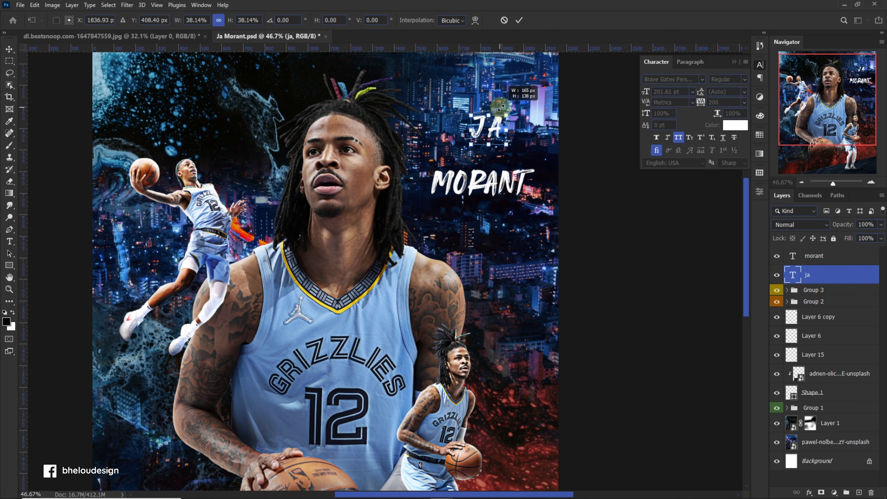
click(744, 104)
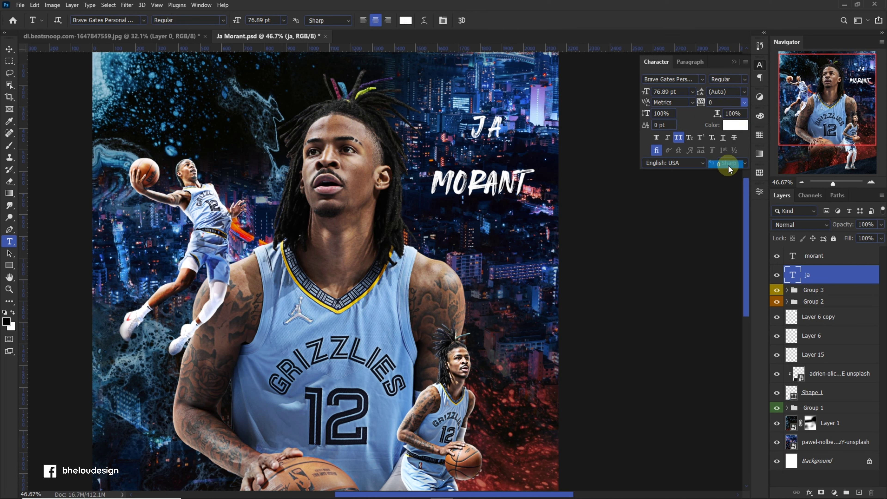
click(714, 117)
drag(487, 130, 491, 152)
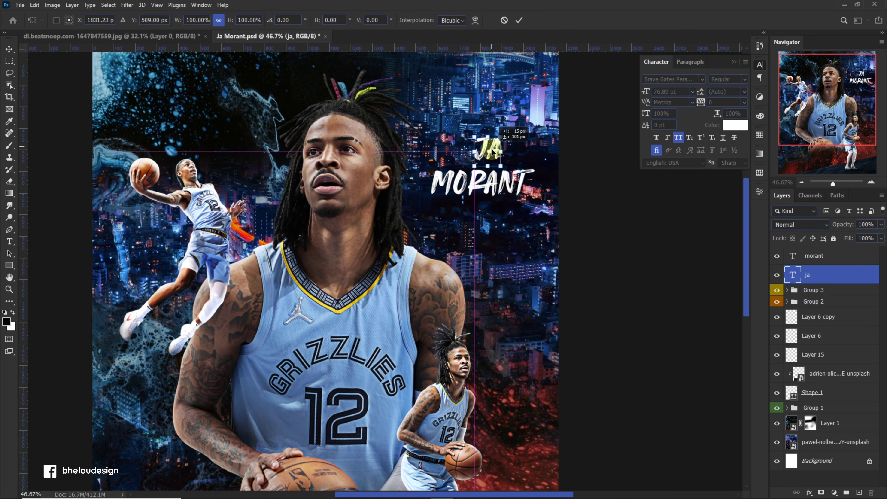
key(v)
Copy the signature artwork from Illustrator into the Photoshop poster
scroll(355, 146, down, 2)
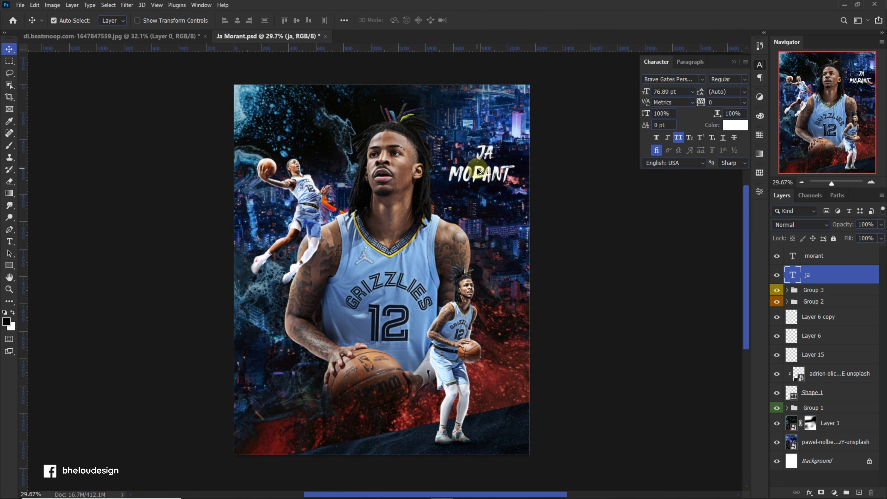
click(405, 489)
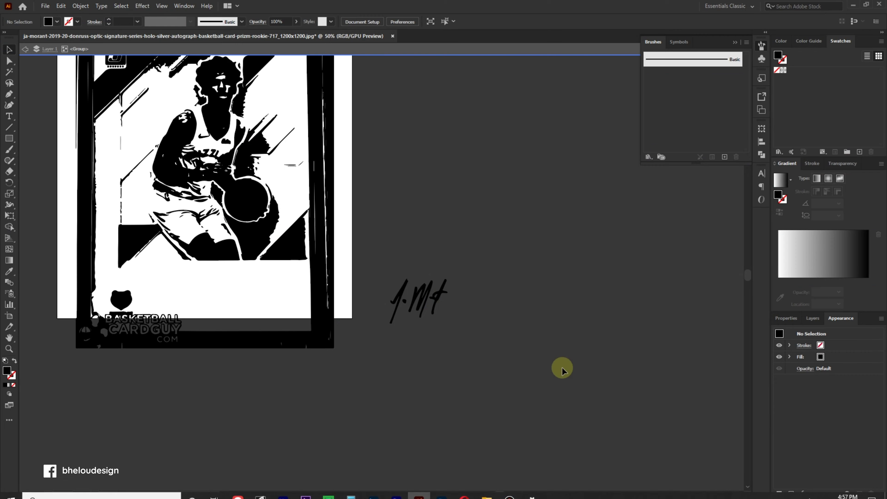
scroll(391, 297, up, 3)
click(419, 290)
mouse_move(489, 301)
mouse_down()
mouse_move(528, 278)
mouse_move(507, 202)
mouse_move(518, 244)
mouse_up()
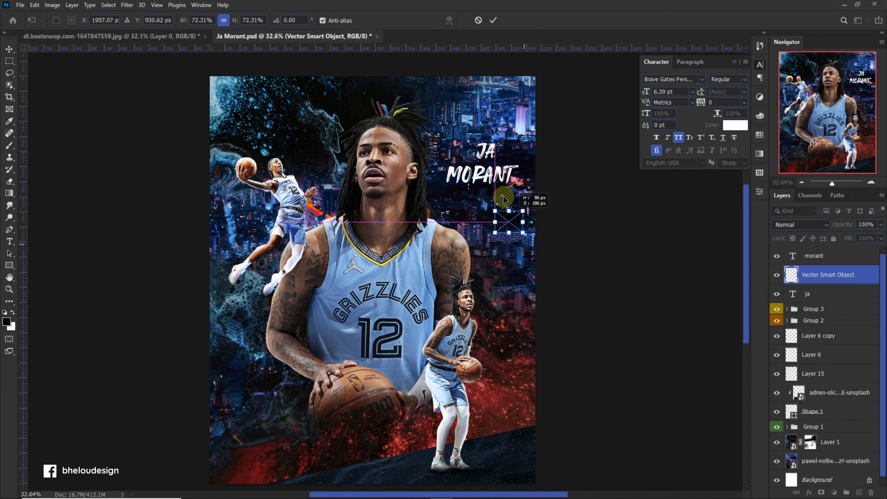
Place the signature below MORANT and move its layer above the morant layer
drag(530, 232, 496, 182)
key(Return)
alt+scroll(491, 182, up, 1)
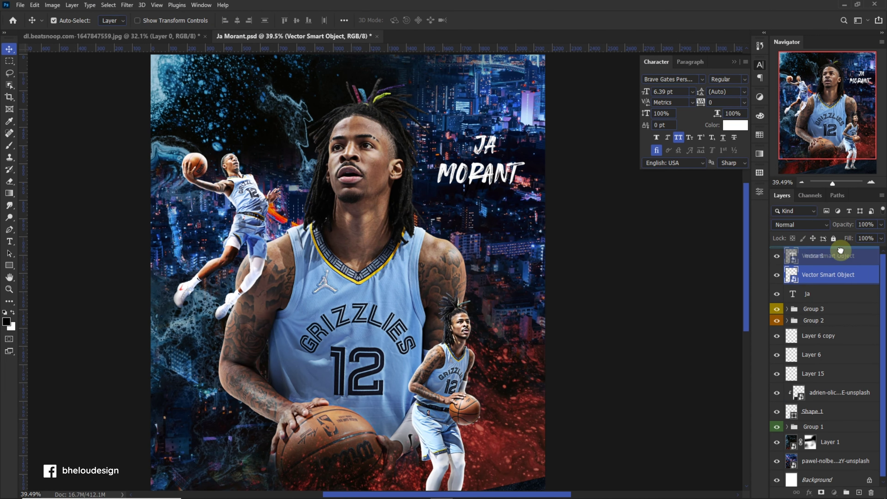
drag(825, 270, 838, 255)
Give the signature layer a Color Overlay style
right_click(849, 257)
click(641, 267)
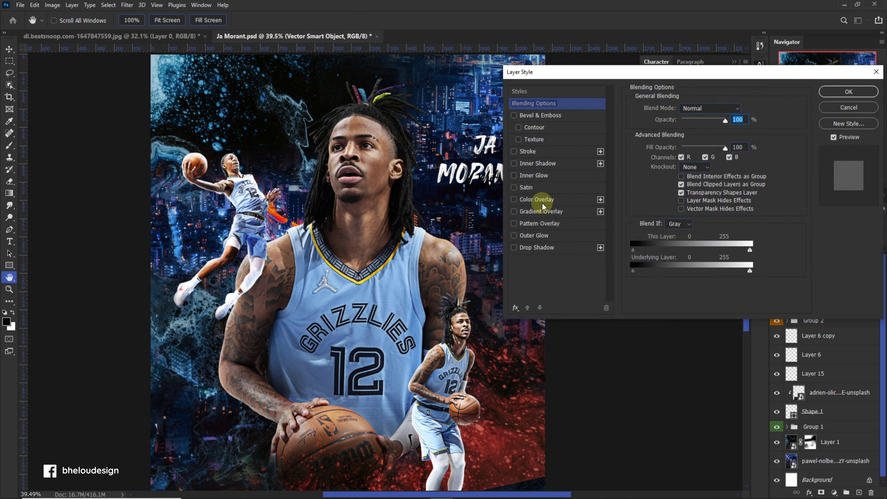
click(537, 199)
click(739, 110)
key(Return)
key(Return)
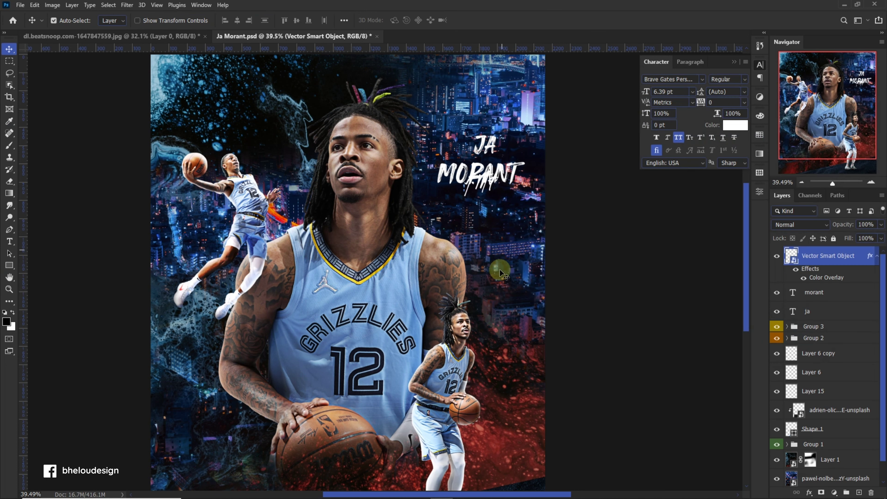
alt+scroll(492, 151, up, 2)
alt+scroll(492, 150, up, 2)
alt+scroll(493, 150, up, 2)
Hide the signature and set MORANT in Druk Cyr Medium
click(776, 256)
double_click(555, 182)
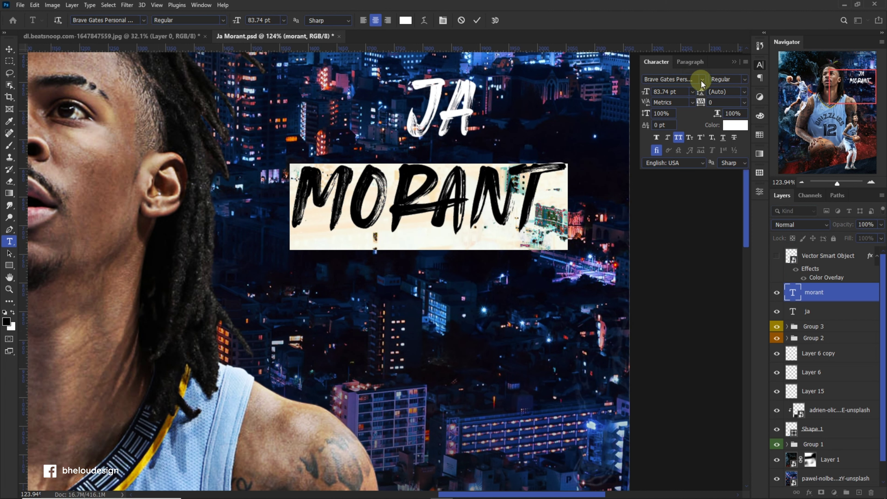
click(702, 79)
scroll(837, 115, up, 10)
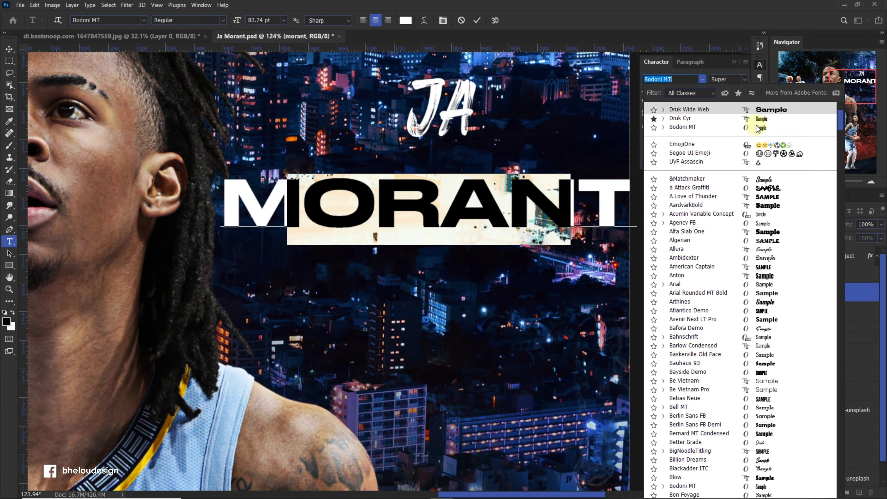
click(744, 119)
click(745, 80)
click(477, 20)
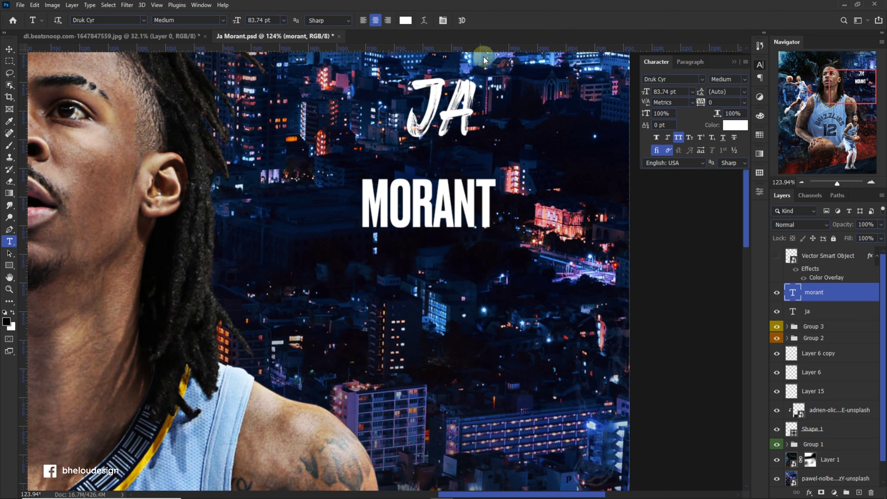
Enlarge the MORANT text
key(ctrl+t)
mouse_move(496, 171)
mouse_down()
mouse_move(581, 151)
mouse_move(564, 154)
mouse_up()
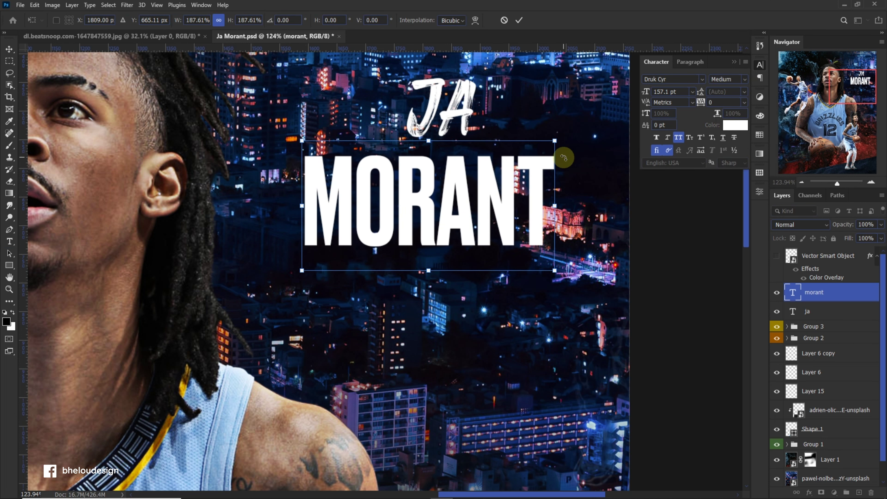
key(Return)
scroll(418, 225, up, 3)
Set JA in Druk Cyr Medium with 160 tracking
double_click(464, 170)
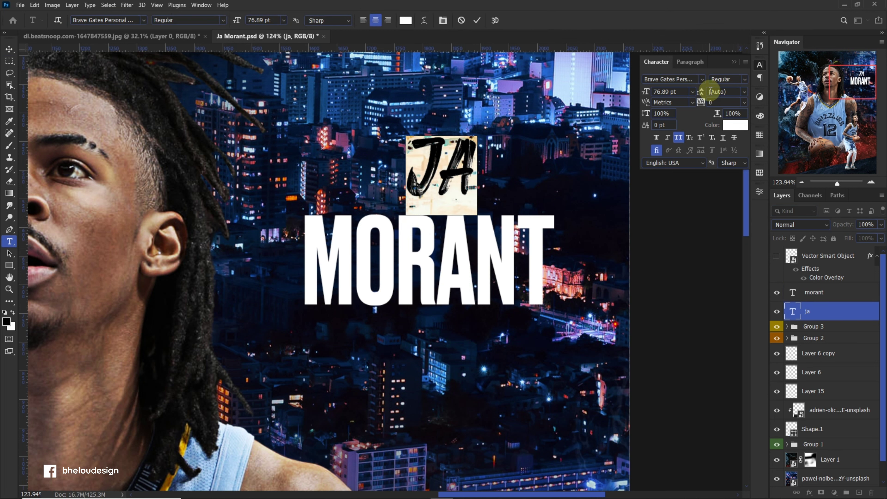
click(702, 80)
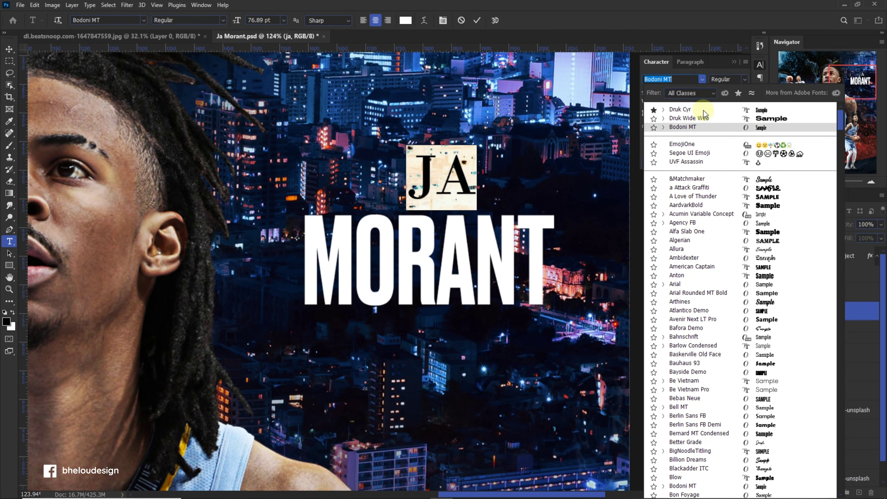
click(703, 109)
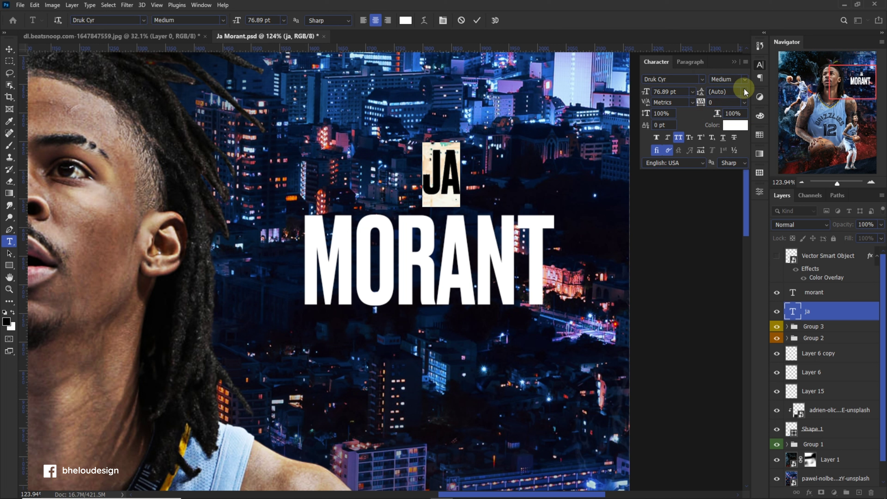
drag(701, 102, 705, 104)
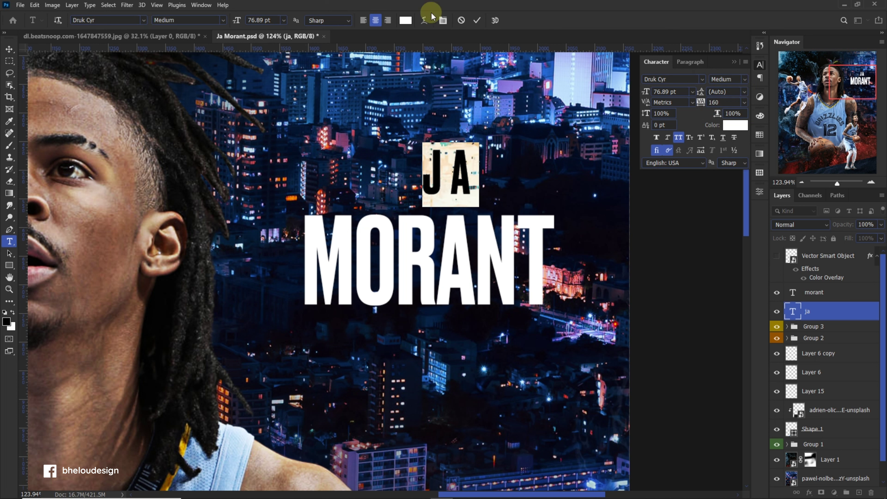
click(477, 19)
Centre JA horizontally over MORANT, nudge it down, and show the signature again
key(v)
ctrl+click(817, 292)
click(296, 21)
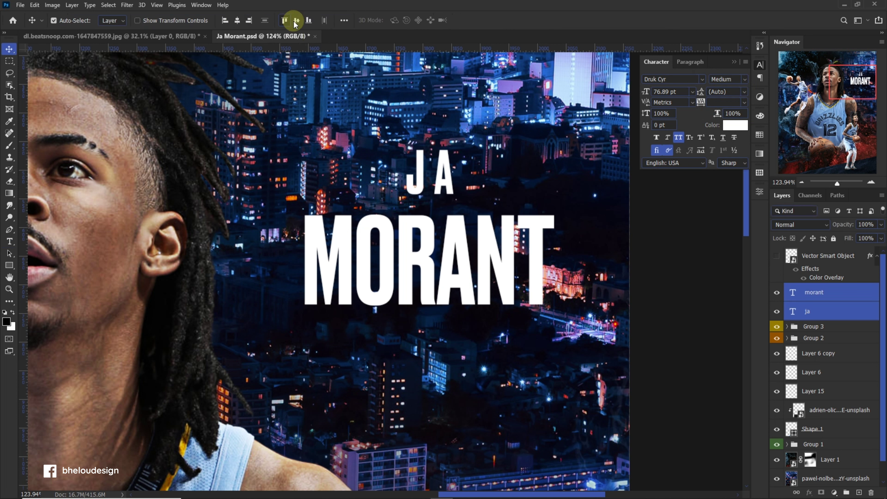
drag(448, 187, 447, 193)
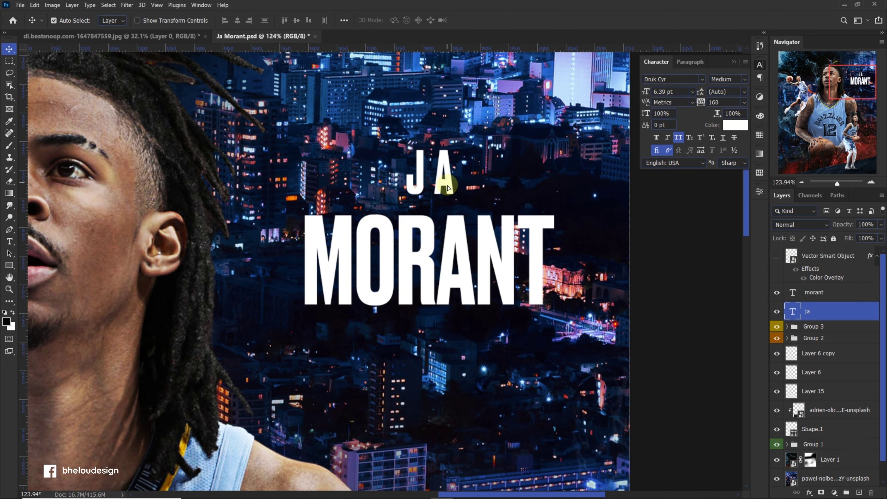
click(818, 256)
click(776, 256)
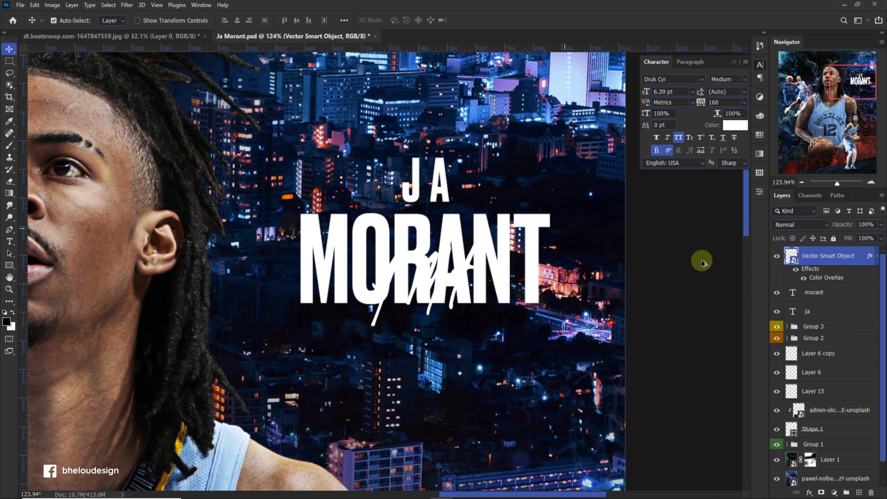
Tint the signature with a Color Overlay of jersey-sampled blue 6da6d1
scroll(555, 236, down, 5)
scroll(474, 277, up, 2)
scroll(475, 278, down, 2)
scroll(461, 257, up, 1)
right_click(827, 256)
click(737, 90)
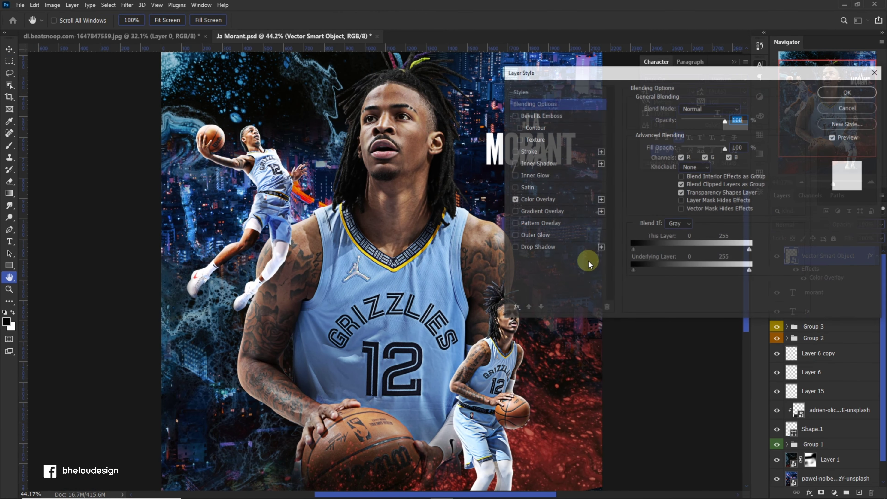
click(549, 201)
click(741, 109)
click(448, 281)
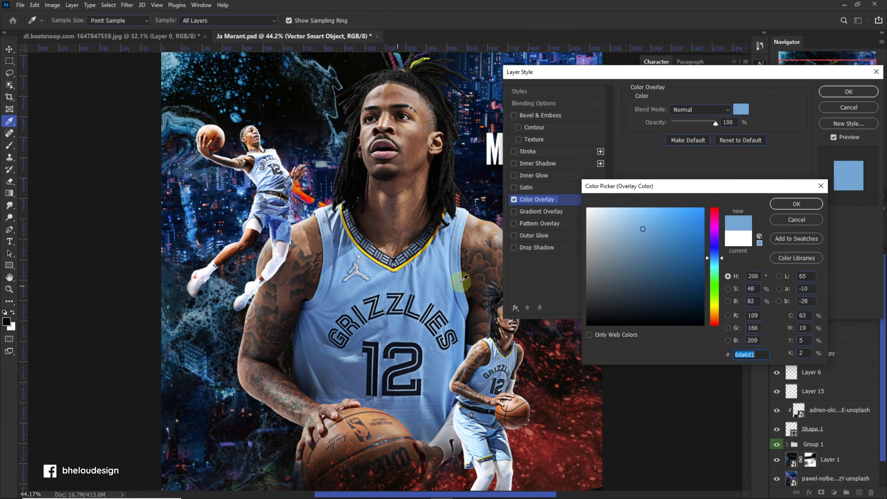
click(793, 204)
drag(769, 72, 705, 213)
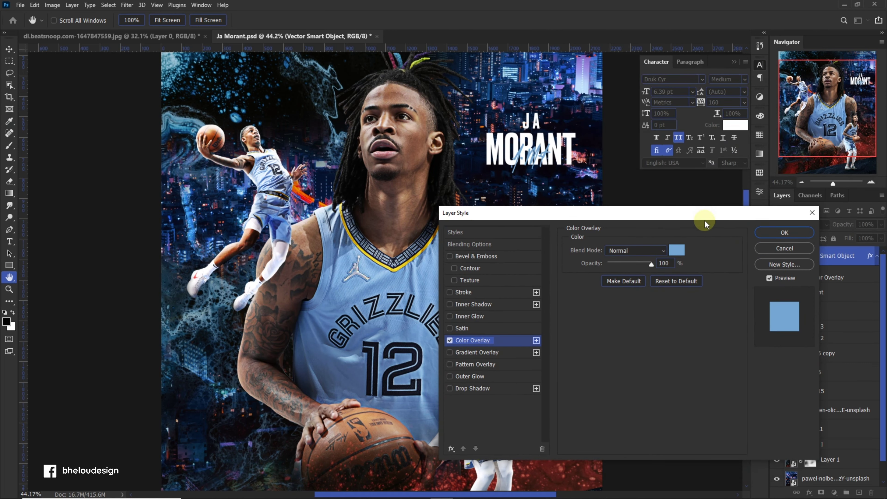
click(780, 233)
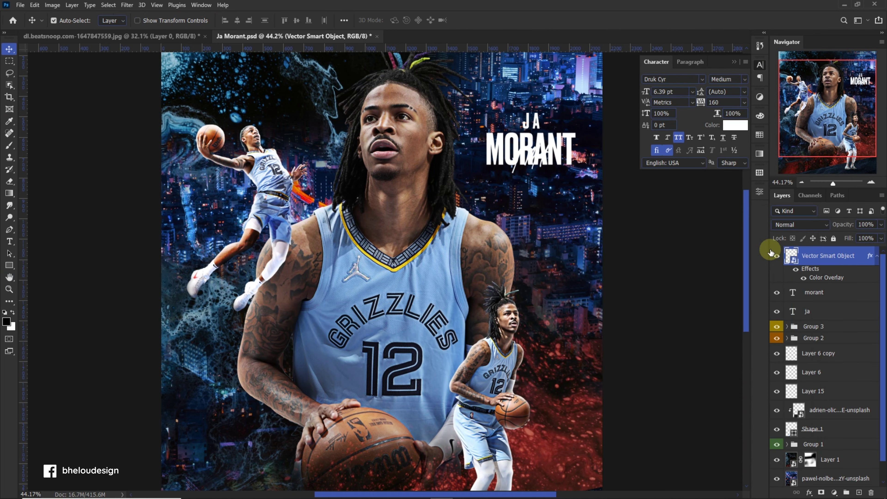
Recolour the MORANT text pale blue b4e0ff
click(811, 296)
click(735, 125)
click(371, 277)
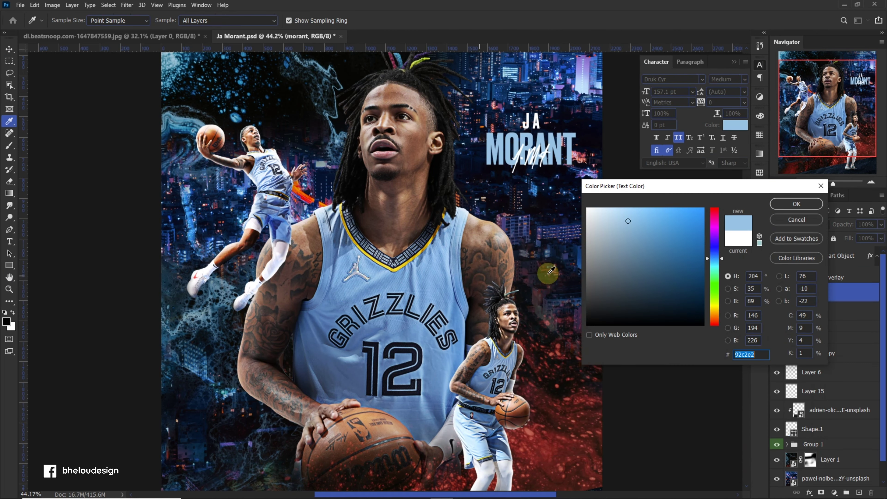
key(Return)
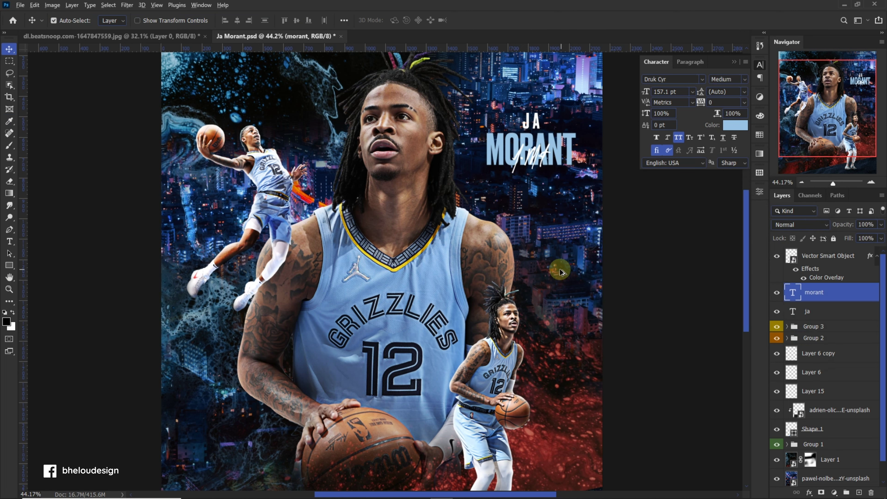
scroll(559, 268, down, 2)
scroll(547, 171, up, 3)
click(735, 125)
click(620, 207)
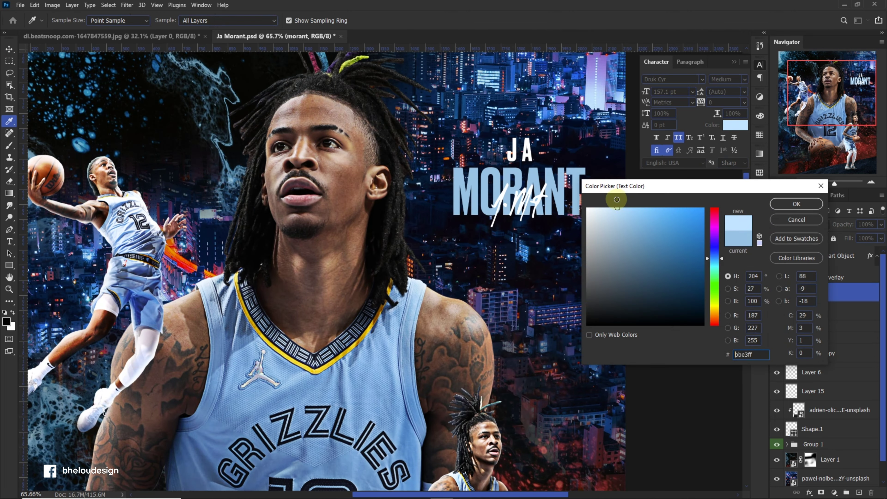
key(Return)
Nudge the signature up slightly and select it with the title layers
scroll(620, 204, up, 3)
drag(524, 224, 508, 214)
shift+click(807, 311)
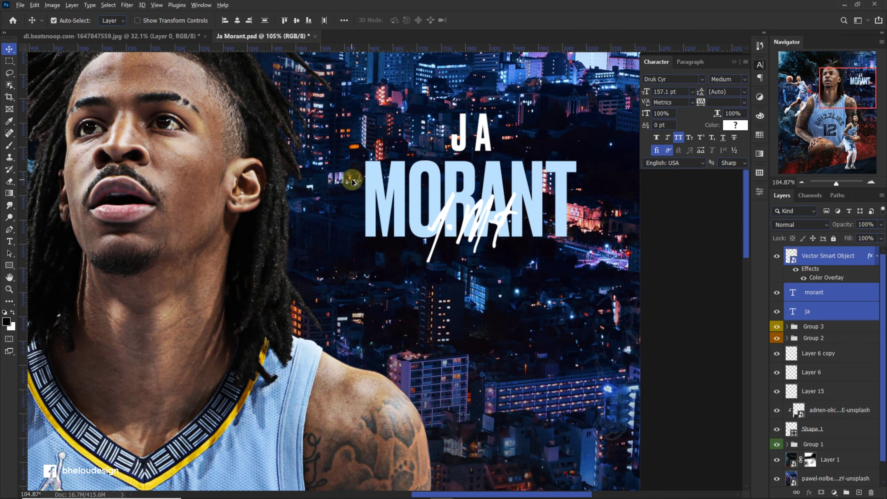
scroll(353, 181, down, 3)
scroll(377, 195, down, 2)
scroll(378, 196, down, 2)
key(ctrl+t)
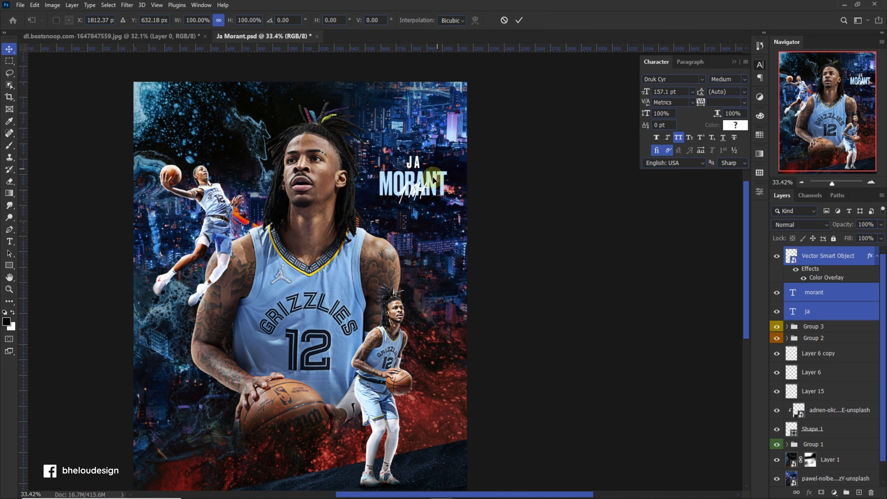
Scale the JA MORANT title and signature together to about 105%
mouse_move(433, 179)
mouse_down()
mouse_move(450, 154)
mouse_move(437, 164)
mouse_move(435, 211)
mouse_up()
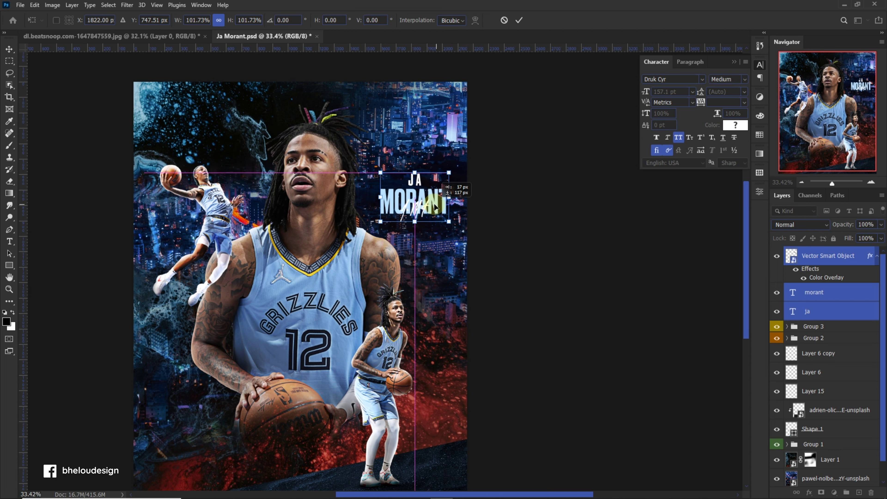
drag(449, 180, 451, 175)
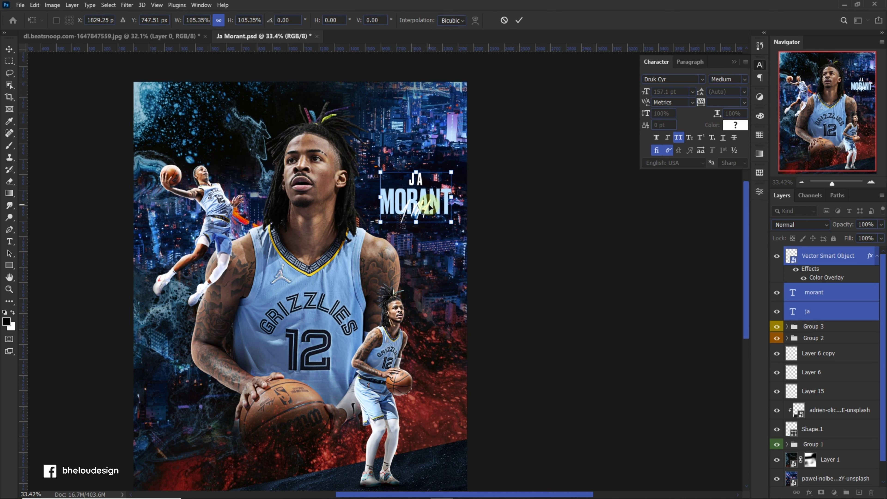
key(Return)
scroll(564, 259, down, 2)
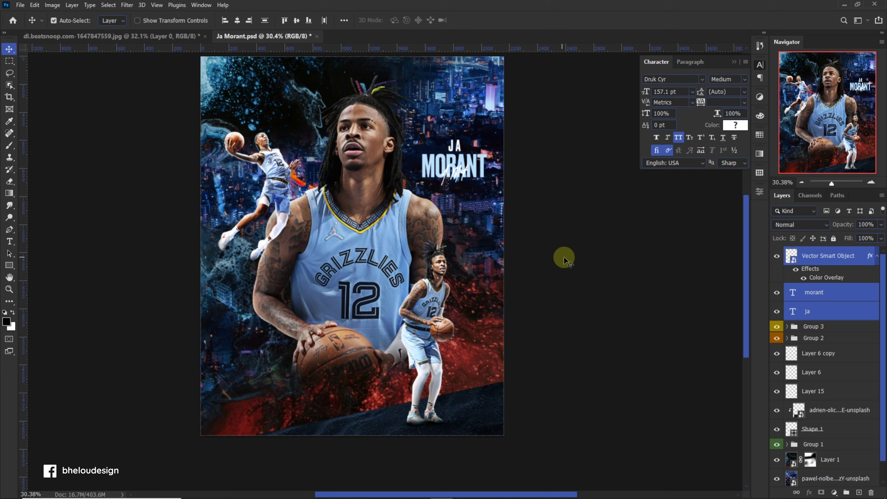
click(422, 311)
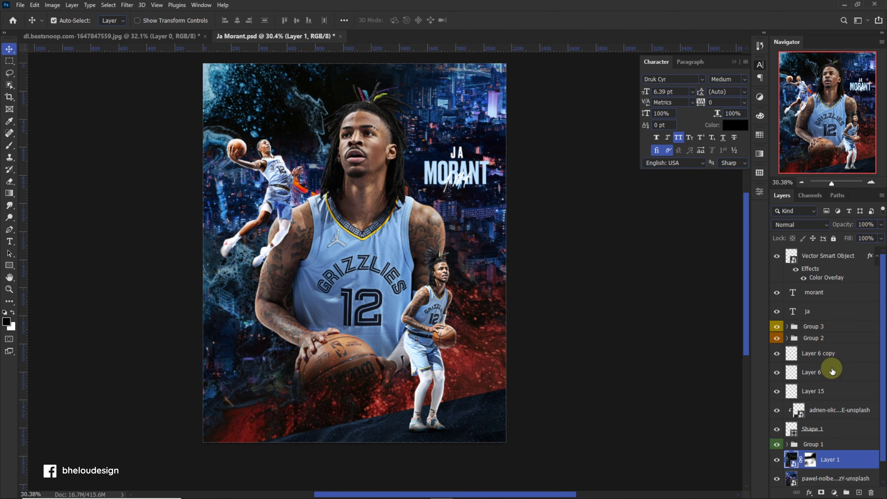
click(831, 256)
Add a Gradient Map adjustment layer using the cyan-to-blue Scooter preset
click(846, 489)
click(773, 393)
click(835, 493)
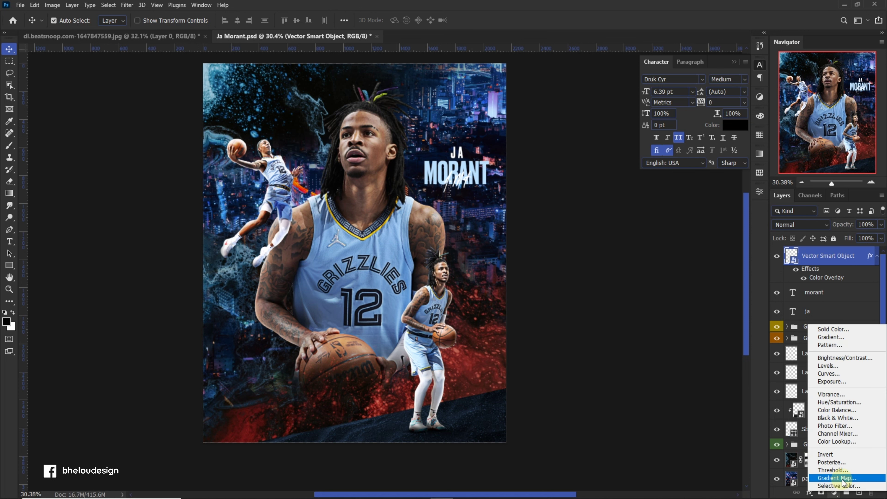
click(828, 476)
click(663, 224)
scroll(664, 167, down, 5)
click(622, 188)
scroll(650, 184, up, 5)
click(634, 184)
click(646, 185)
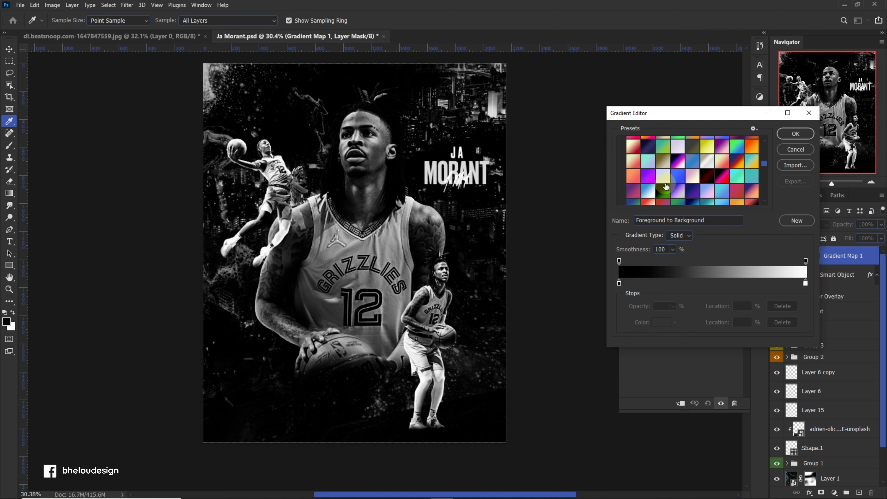
click(726, 193)
click(796, 134)
Blend the gradient map in Soft Light and reopen its gradient for editing
click(812, 227)
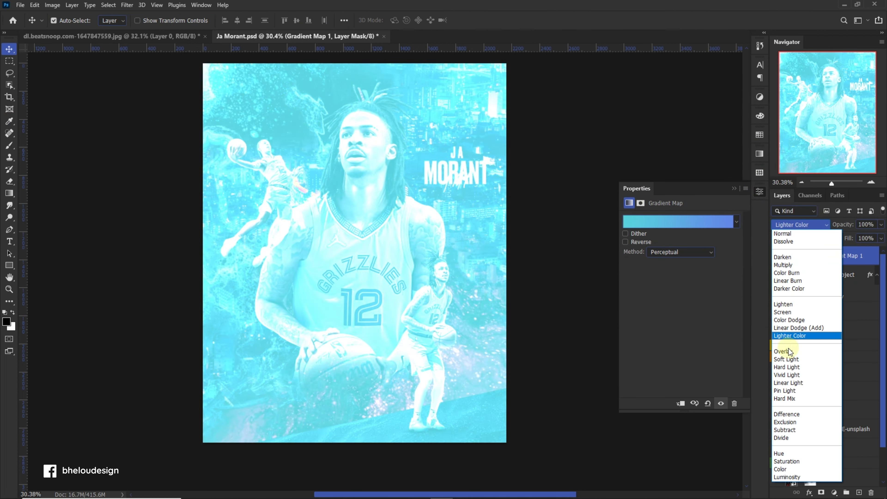
click(792, 360)
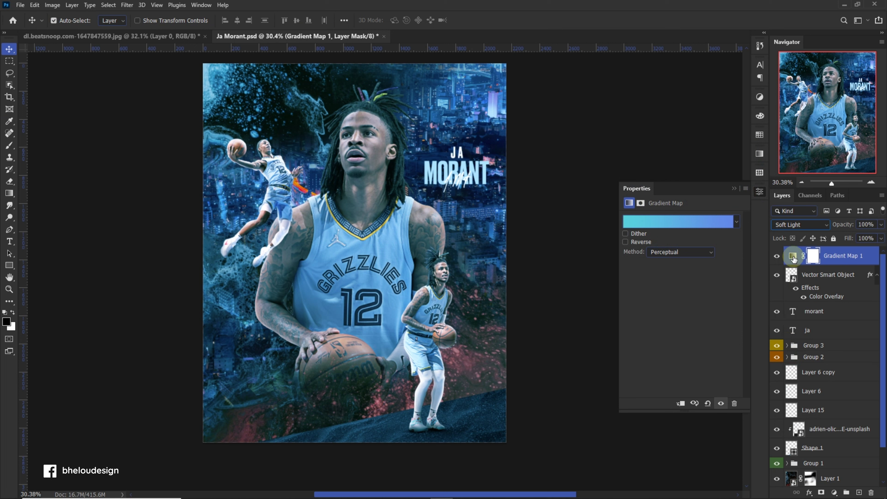
click(733, 230)
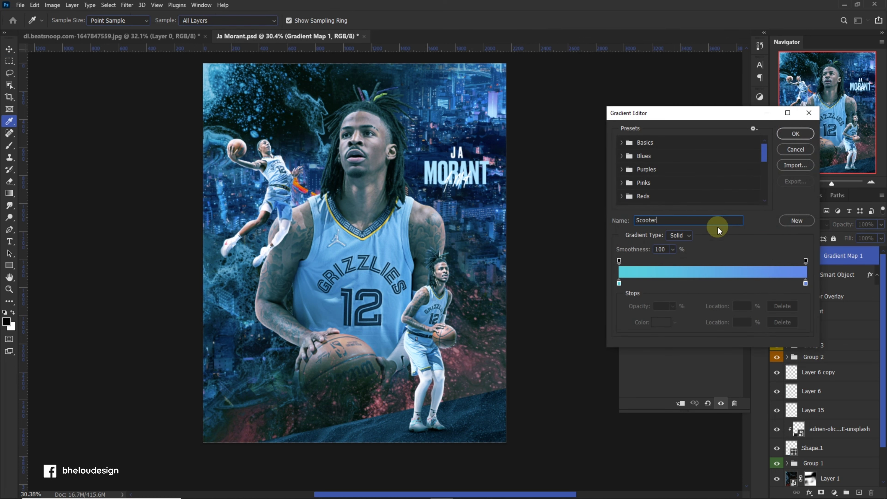
Set the gradient's right stop colour to black
double_click(806, 283)
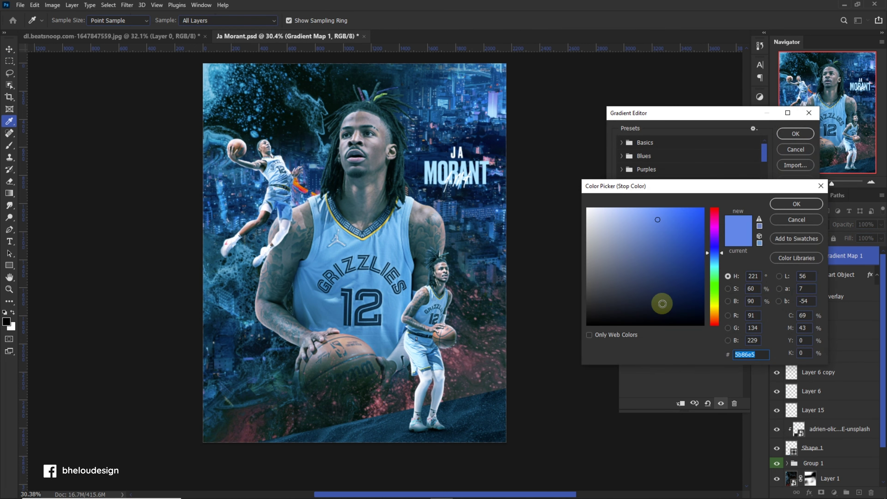
drag(663, 302, 596, 323)
click(786, 206)
scroll(704, 179, down, 3)
scroll(693, 178, down, 3)
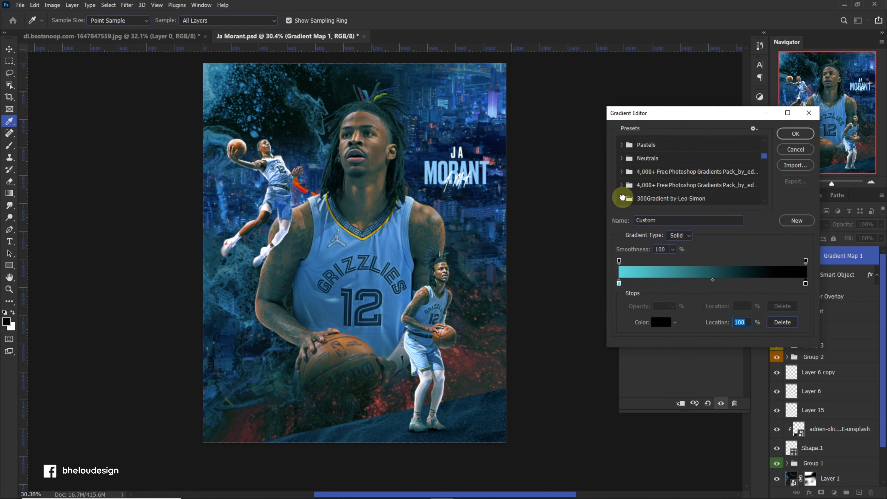
click(622, 198)
Change the left gradient stop to light cyan-blue #51afca
double_click(619, 283)
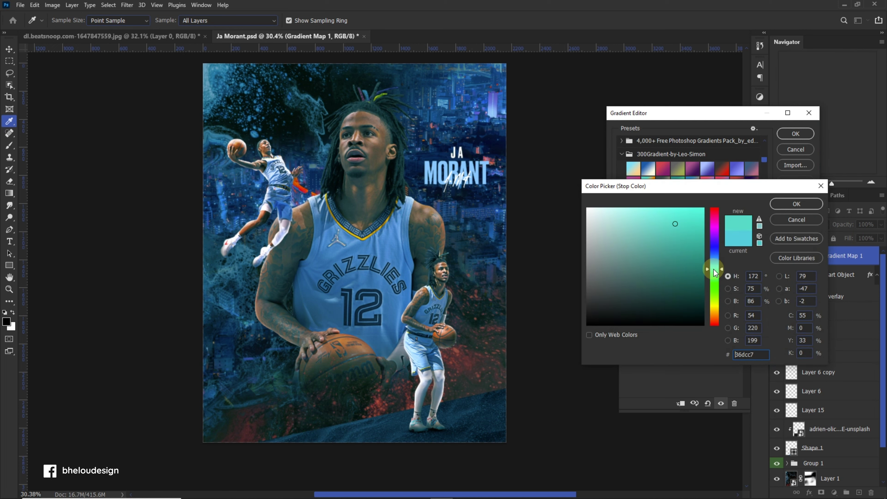
click(683, 253)
click(646, 215)
click(659, 233)
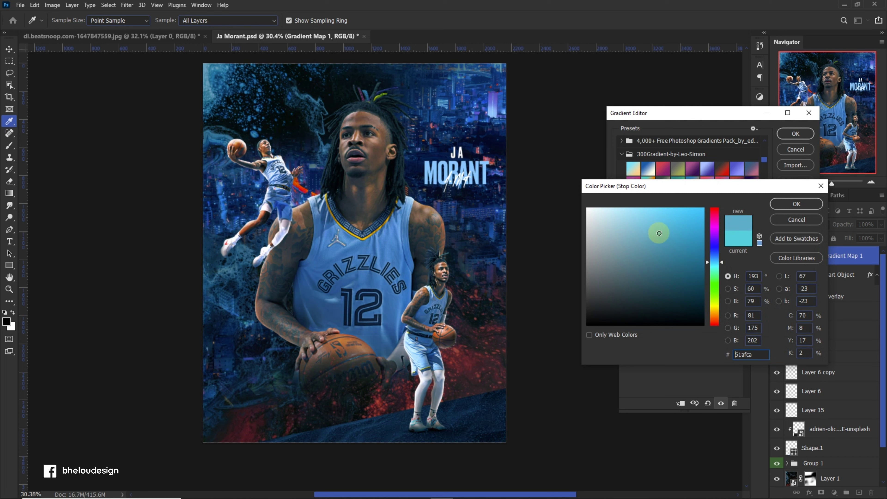
click(778, 202)
Pull the black stop in to 75% location and apply the edited gradient
mouse_move(806, 283)
mouse_down()
mouse_move(760, 283)
mouse_move(816, 282)
mouse_up()
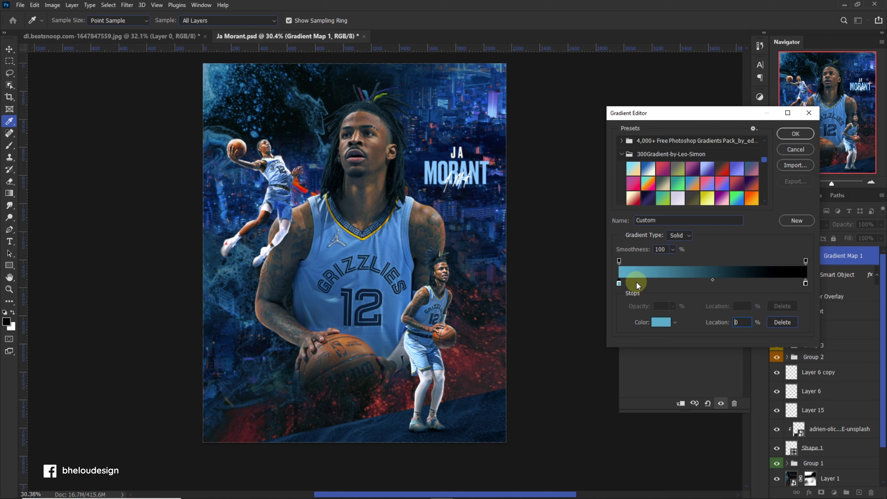
click(795, 134)
key(v)
scroll(373, 245, up, 2)
scroll(373, 245, down, 3)
scroll(398, 183, up, 1)
scroll(432, 199, down, 1)
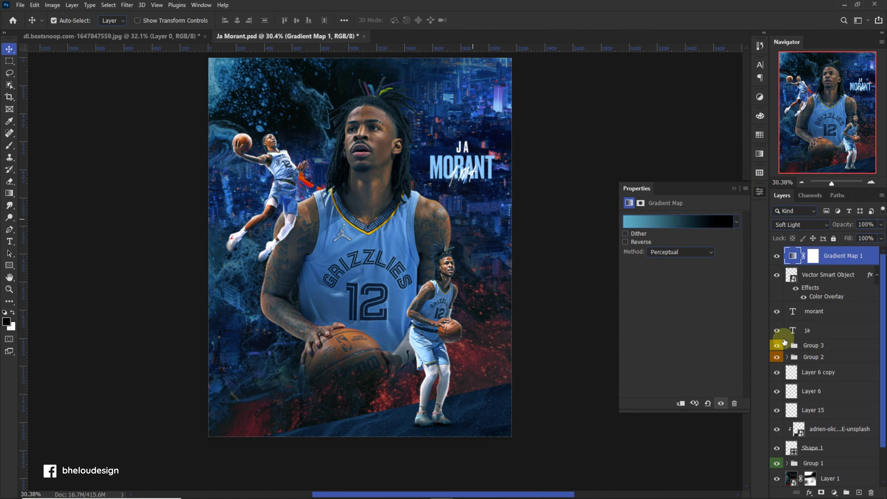
click(835, 490)
Add a Channel Mixer adjustment above the gradient map, then delete it
click(847, 431)
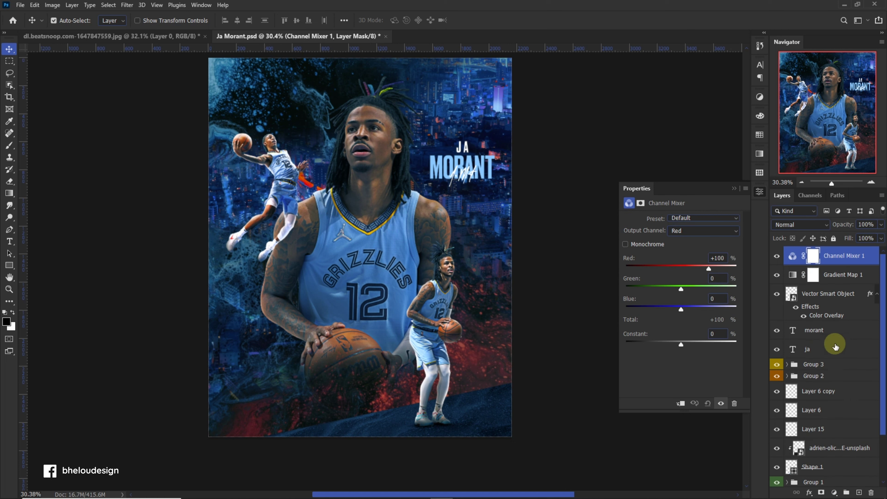
click(871, 492)
click(871, 492)
click(834, 492)
Add a Color Lookup adjustment and try several LUTs, settling on Miami.CUBE
click(852, 450)
click(728, 221)
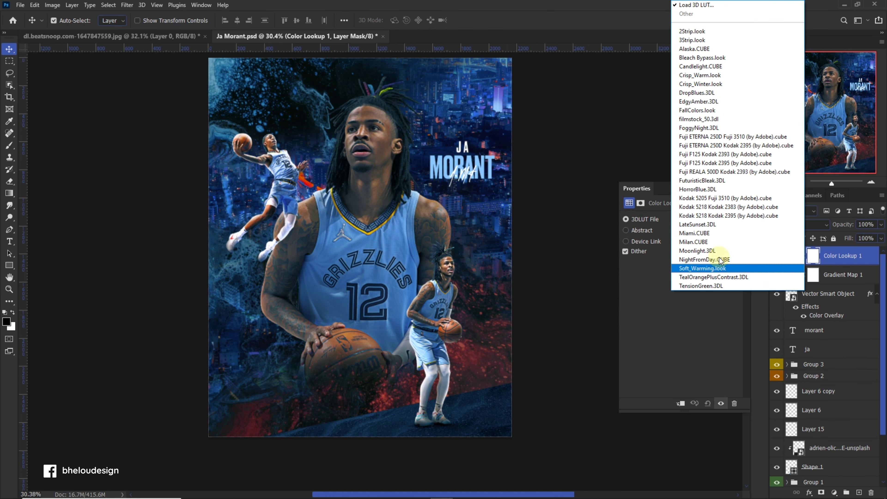
click(706, 242)
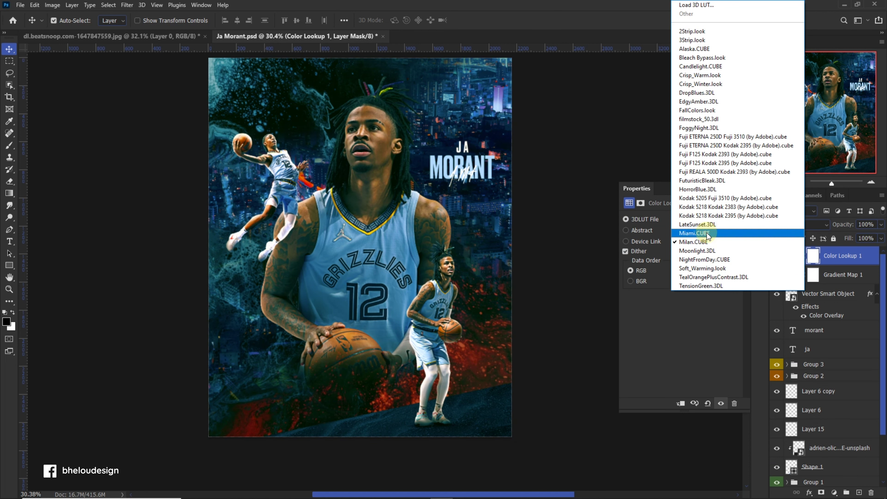
click(708, 233)
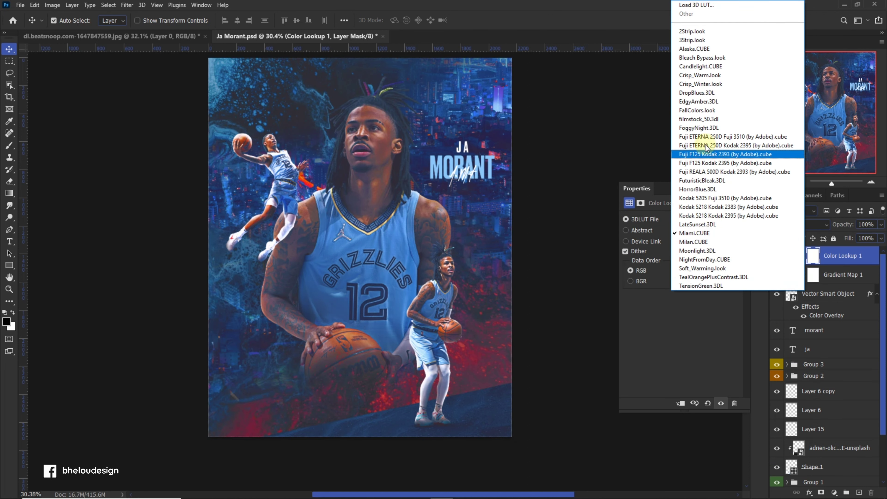
click(706, 137)
click(700, 221)
click(706, 128)
click(699, 220)
click(700, 75)
click(693, 219)
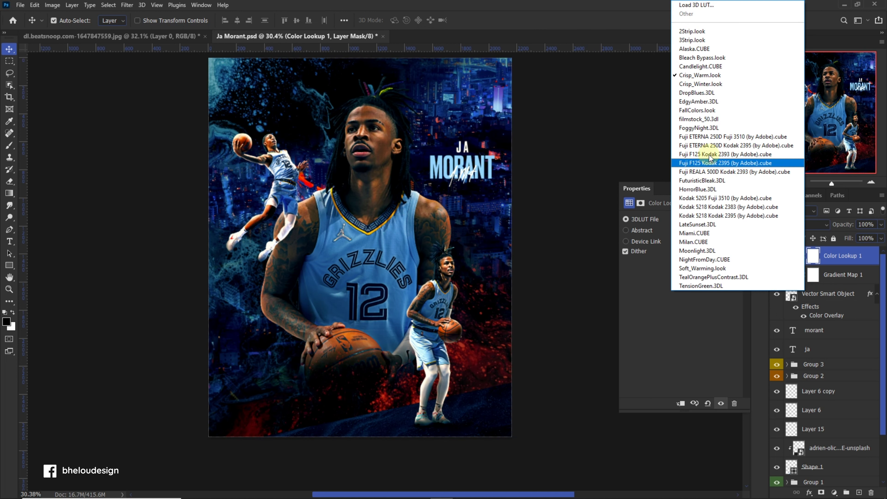
click(709, 145)
click(702, 222)
click(713, 232)
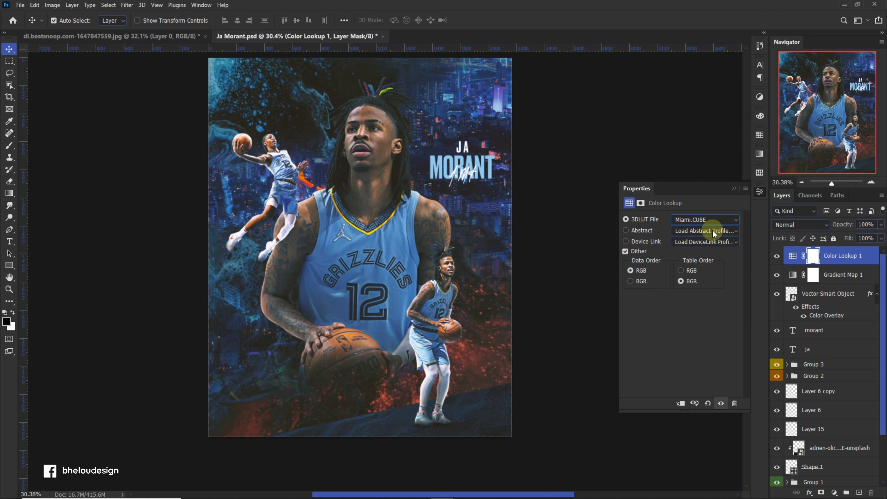
Raise the Color Lookup strength to 57%, then delete the adjustment
drag(845, 236, 862, 236)
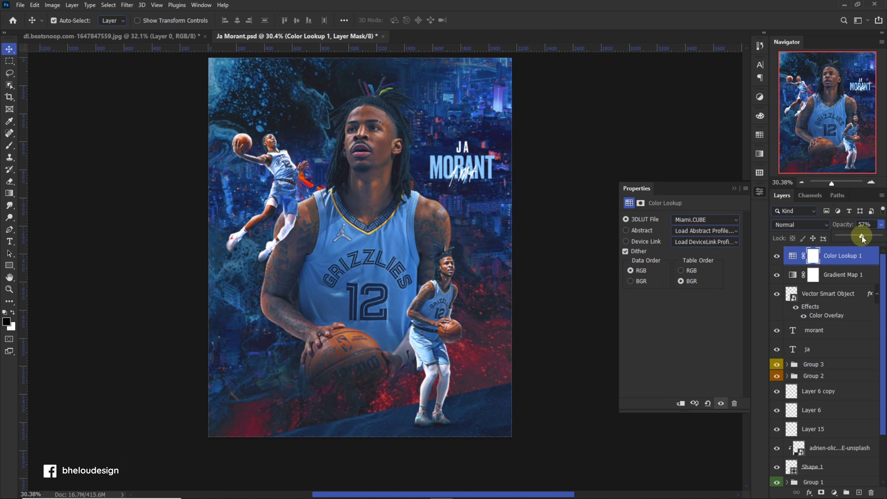
click(872, 490)
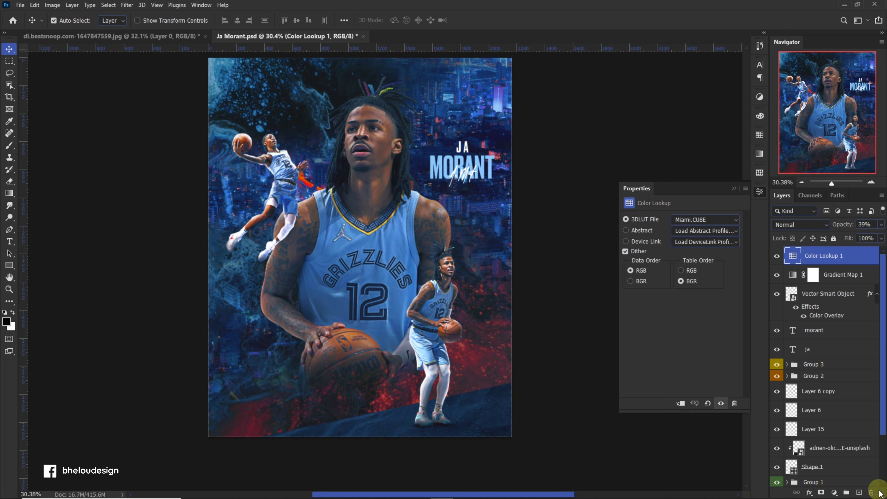
click(871, 493)
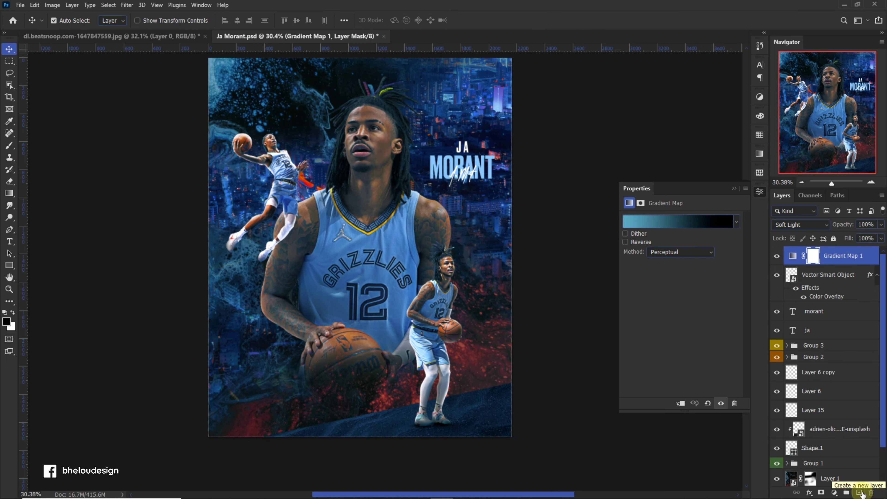
click(834, 493)
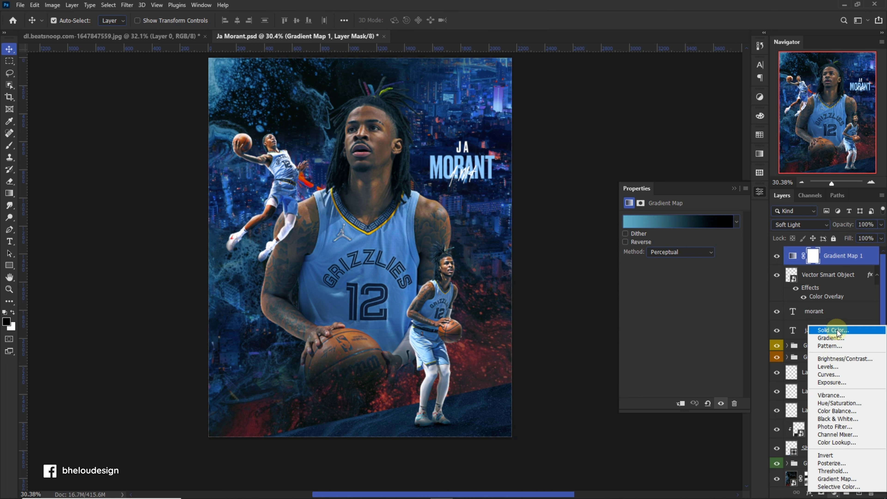
click(817, 245)
Sample a colour from the city lights with the Eyedropper
scroll(569, 237, up, 1)
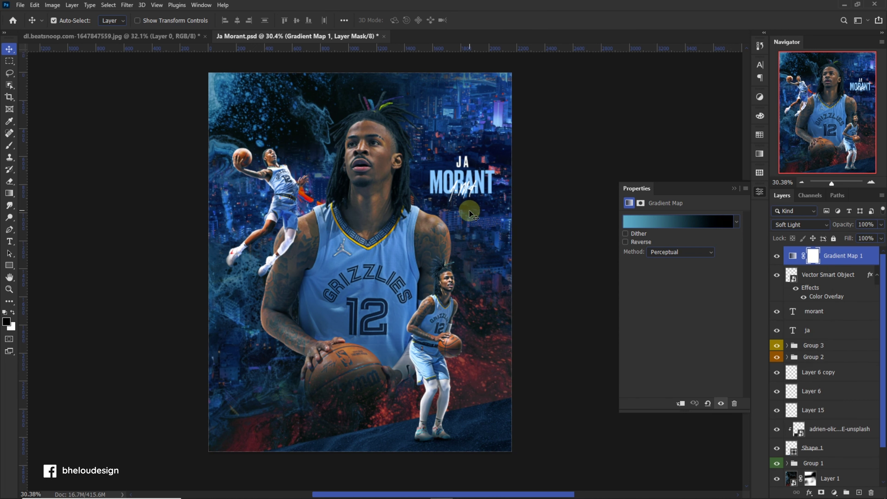
key(i)
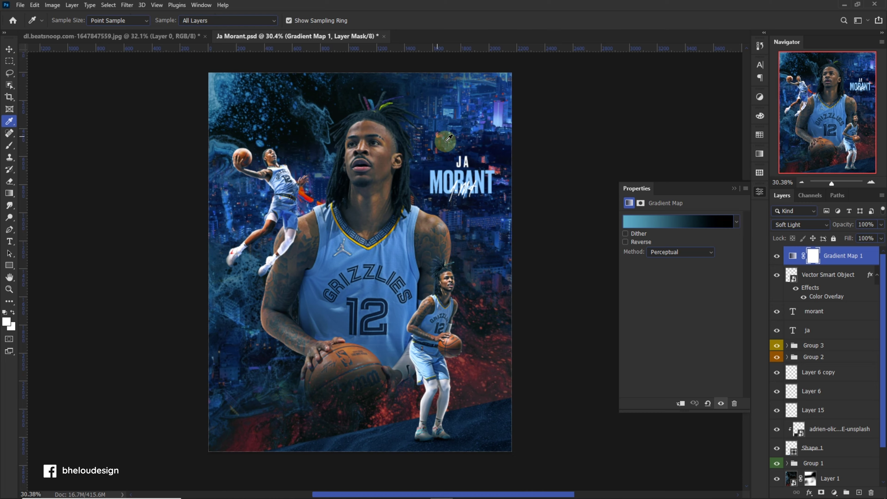
key(v)
scroll(430, 146, up, 4)
scroll(419, 160, up, 3)
key(i)
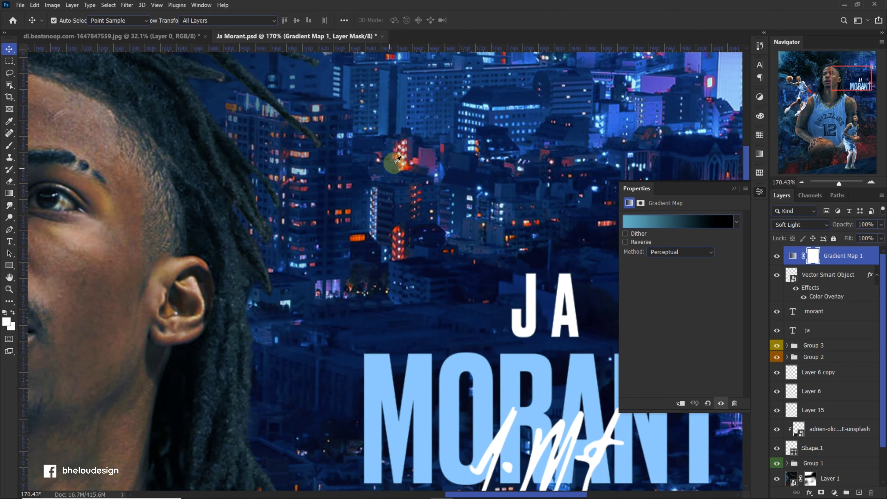
click(409, 164)
key(v)
scroll(548, 259, down, 8)
scroll(821, 384, down, 2)
On the city photo layer, sample the lit windows' orange-red e33a14 as foreground colour
click(812, 459)
scroll(406, 105, up, 5)
scroll(419, 167, up, 2)
key(i)
click(338, 191)
click(334, 192)
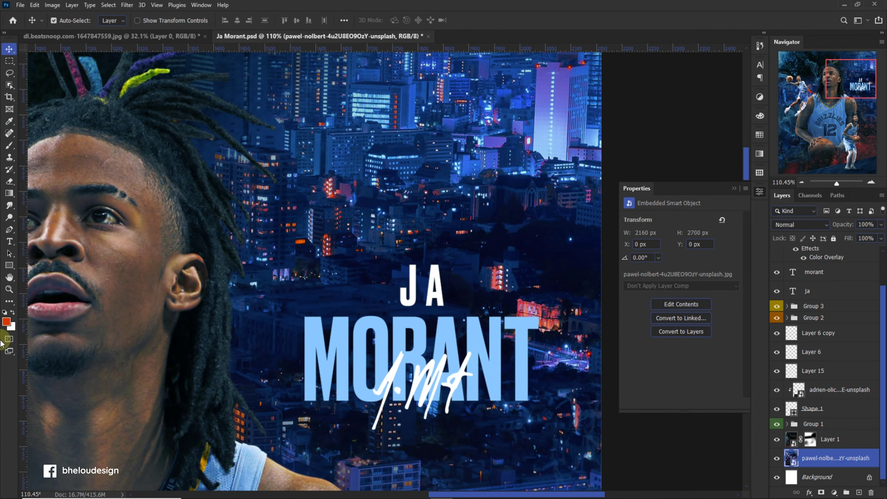
click(7, 322)
click(790, 210)
key(v)
scroll(464, 199, down, 2)
key(ctrl+0)
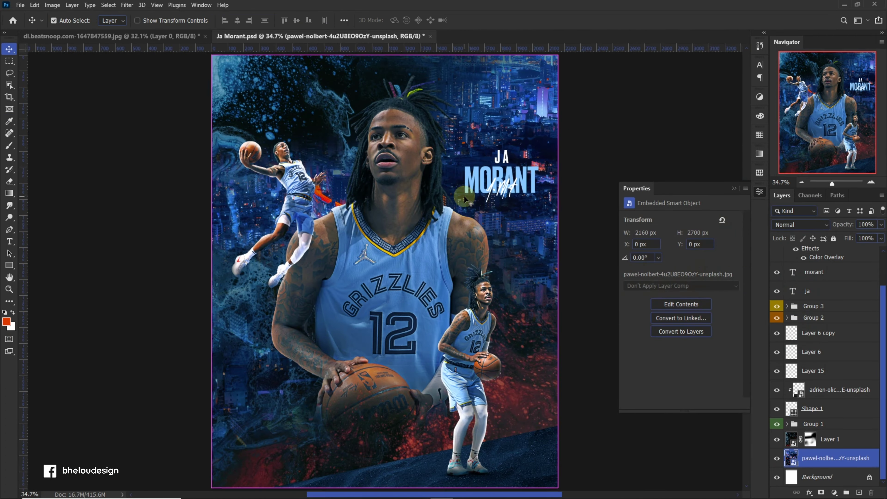
scroll(828, 283, up, 2)
click(839, 255)
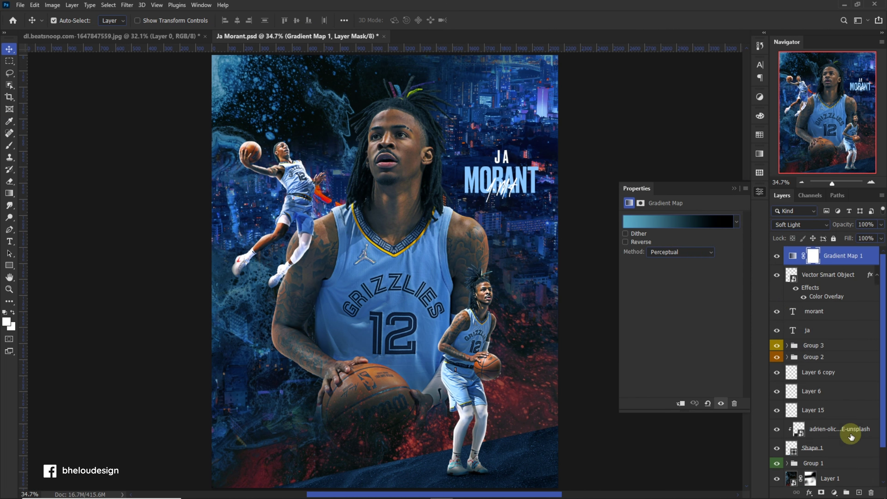
click(837, 494)
Add an orange-red Solid Color fill layer blended as Soft Light
click(843, 337)
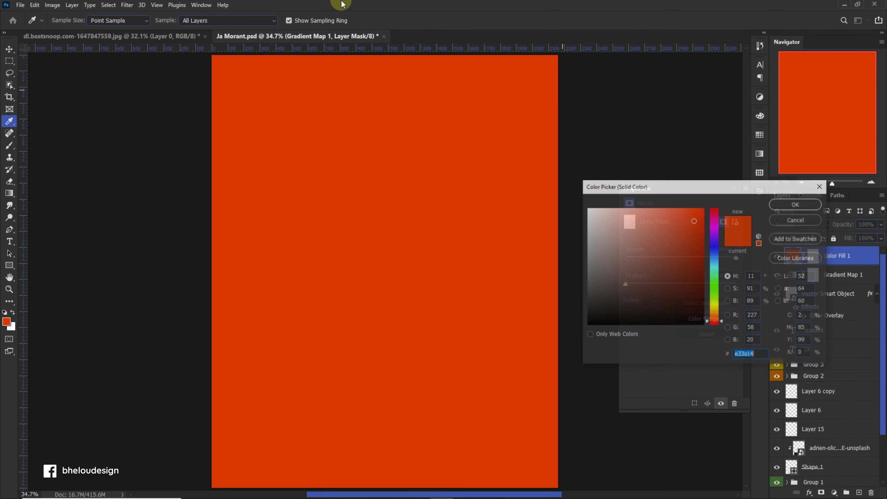
click(791, 202)
click(799, 224)
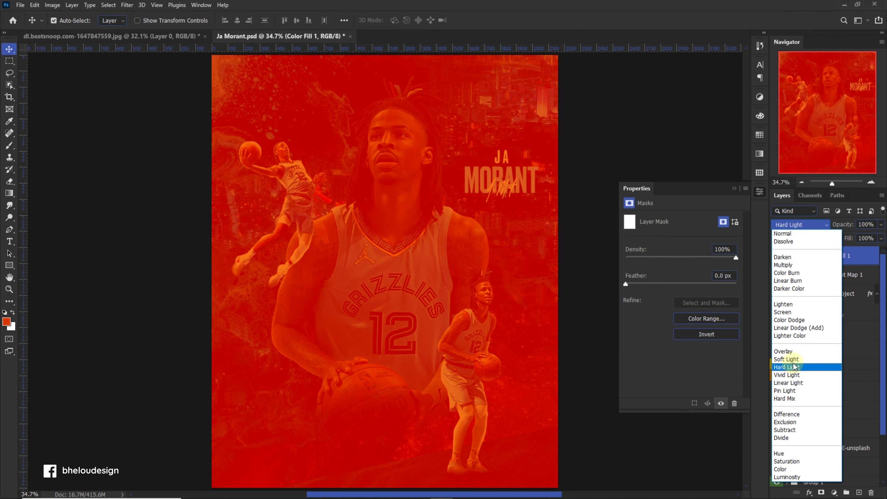
click(786, 359)
scroll(395, 195, down, 3)
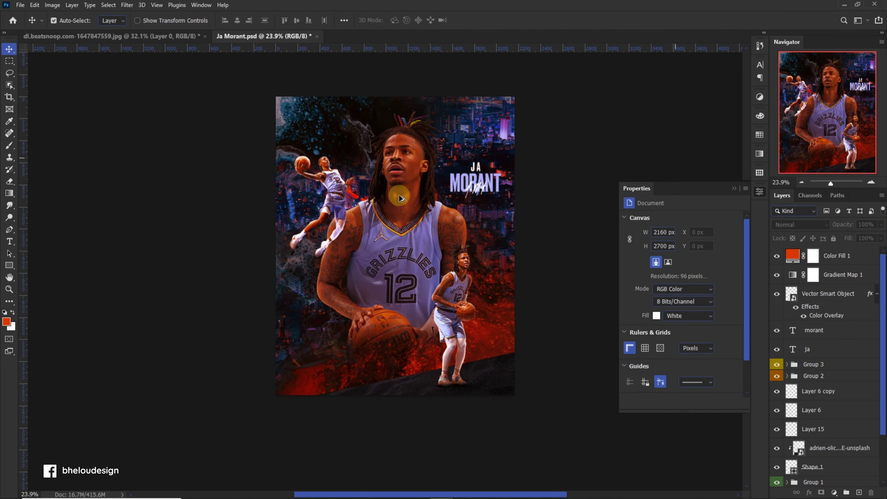
Confirm Soft Light on the Color Fill 1 layer and raise its opacity to 55%
click(778, 249)
click(795, 226)
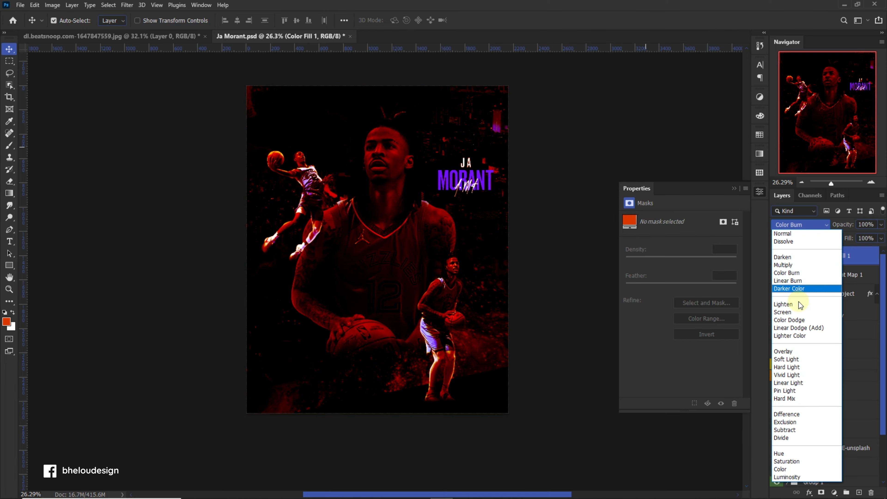
click(786, 358)
click(792, 224)
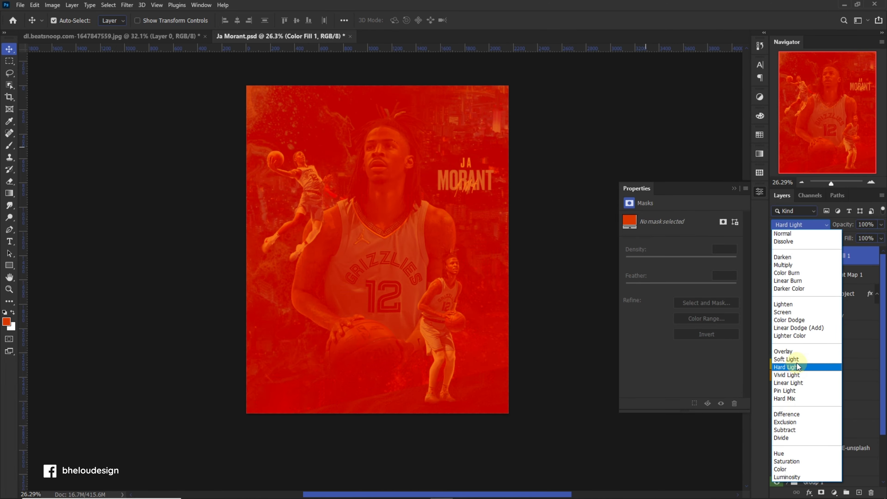
click(788, 359)
drag(850, 235, 856, 235)
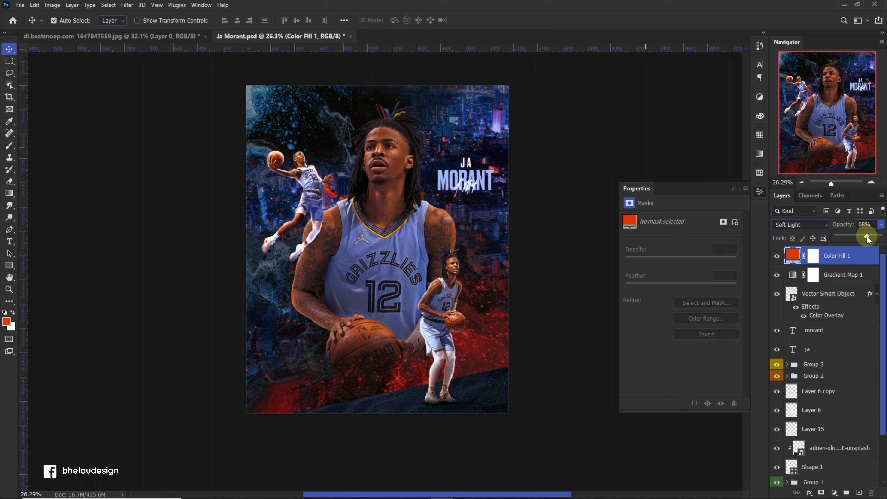
scroll(320, 66, up, 1)
click(834, 492)
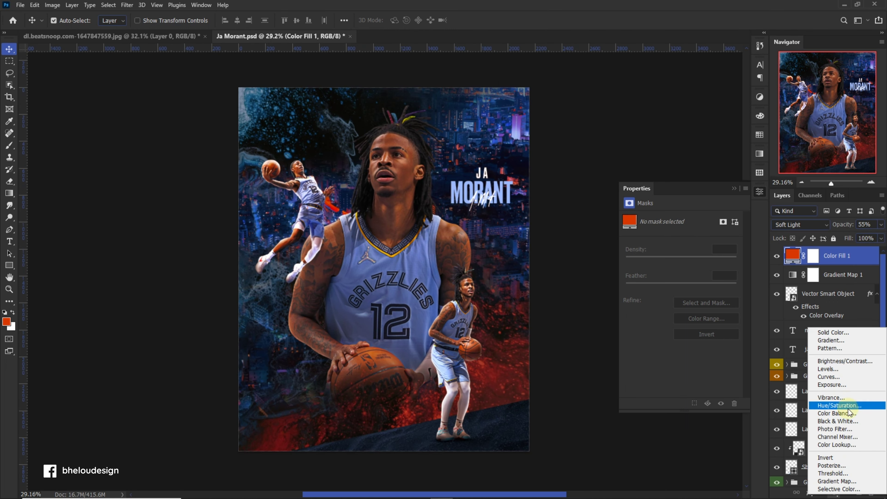
Add a Color Balance adjustment and shift its midtones toward blue
click(849, 412)
drag(669, 273, 679, 274)
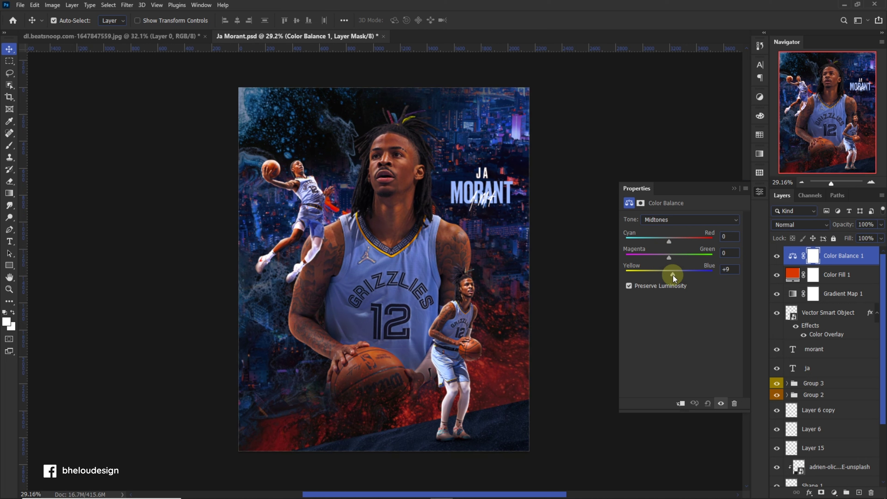
mouse_move(668, 274)
mouse_down()
mouse_move(656, 257)
mouse_move(669, 256)
mouse_move(660, 242)
mouse_move(671, 244)
mouse_up()
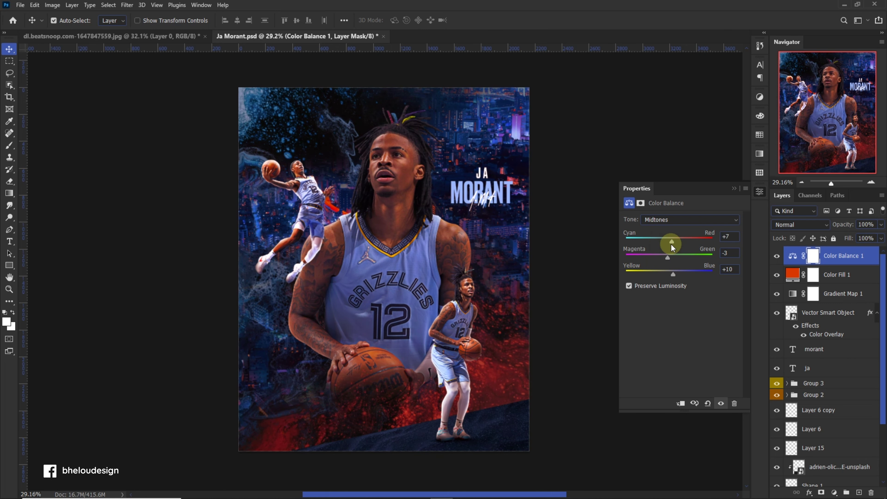
drag(669, 244, 669, 244)
scroll(465, 360, up, 2)
Set the shadows' colour balance to -18, +3, +11
click(682, 220)
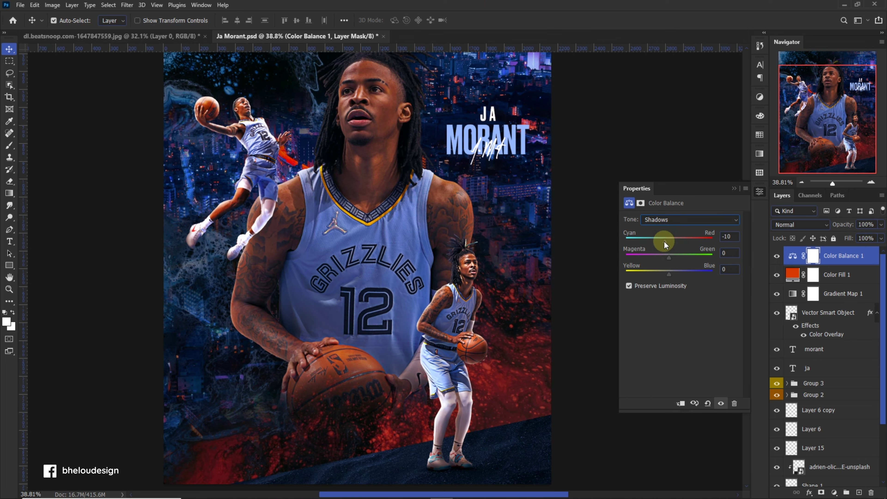
drag(664, 242, 665, 241)
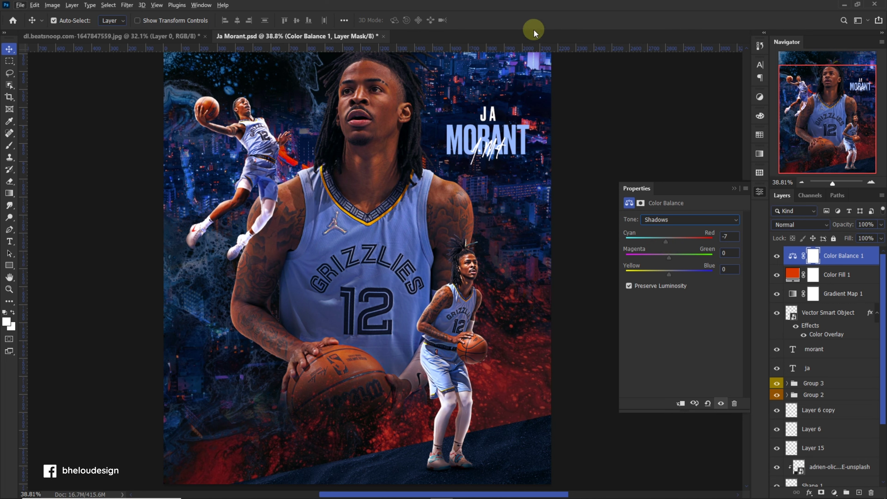
scroll(421, 158, down, 2)
drag(668, 241, 661, 241)
drag(669, 274, 669, 259)
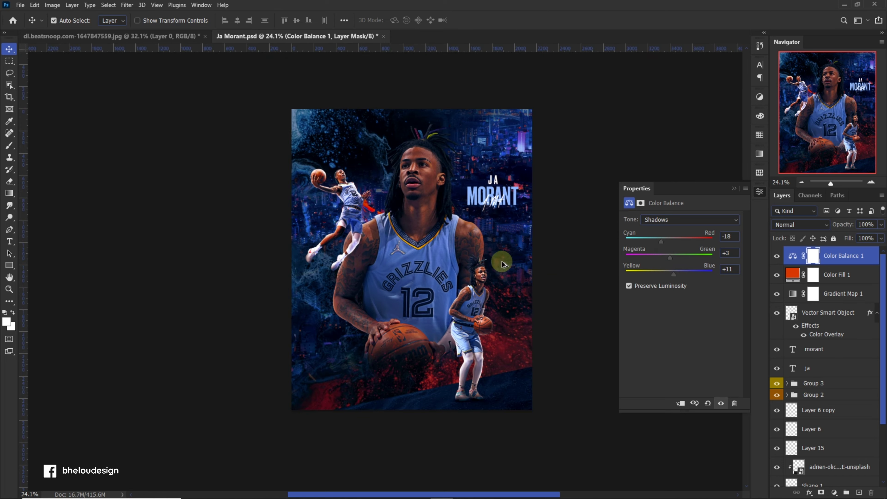
Set the highlights' colour balance to +10, -8, -2 and close Properties
click(686, 219)
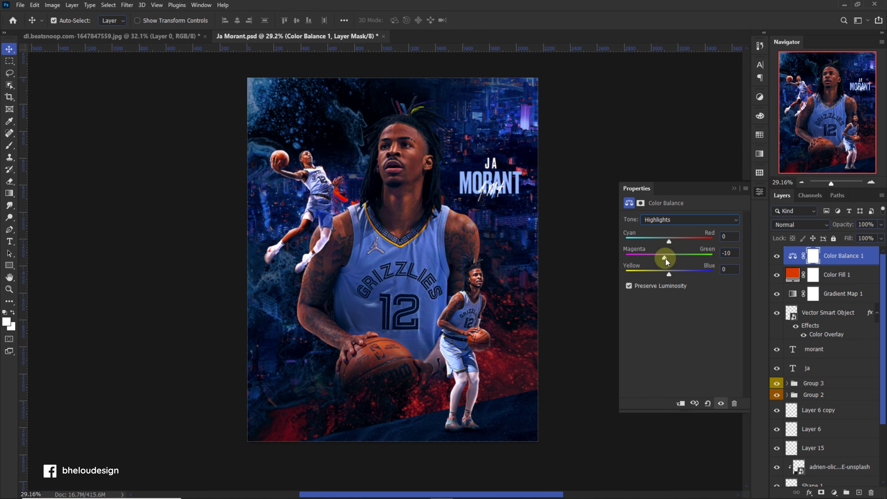
drag(670, 267, 673, 275)
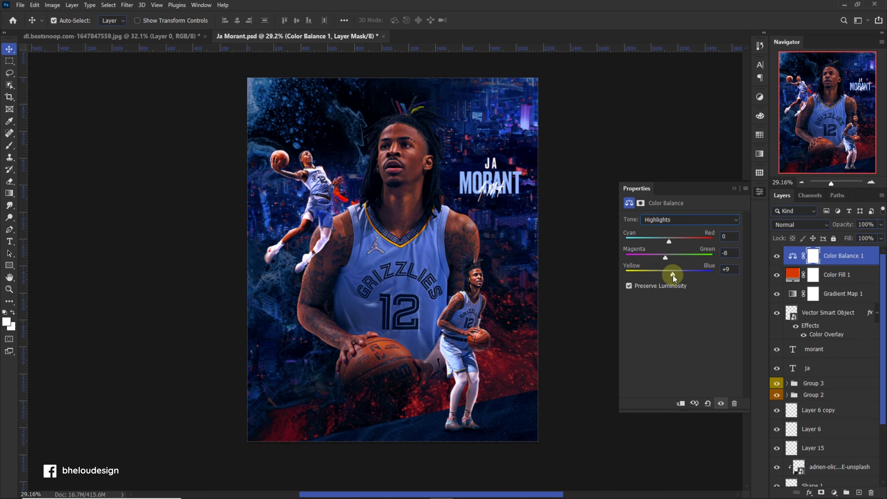
drag(668, 242, 675, 249)
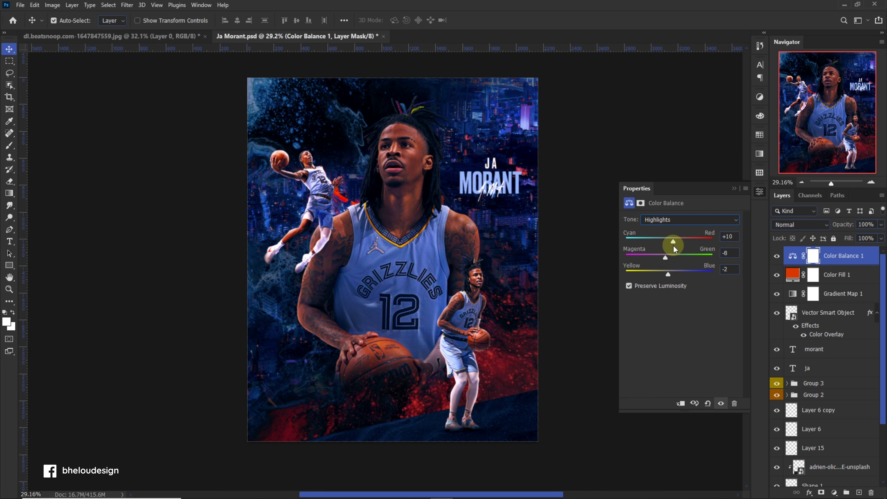
click(734, 188)
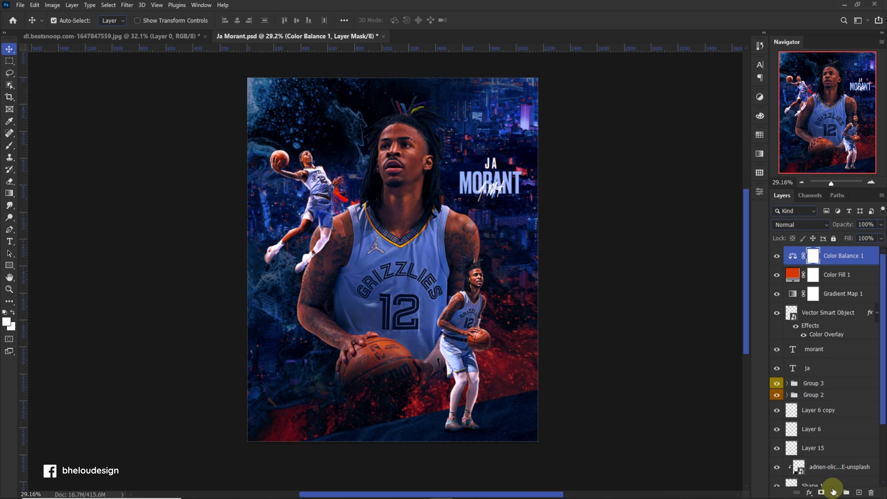
click(835, 492)
Add a Curves adjustment and pull the RGB curve up to brighten the poster
click(841, 371)
drag(697, 278, 705, 262)
drag(664, 309, 667, 301)
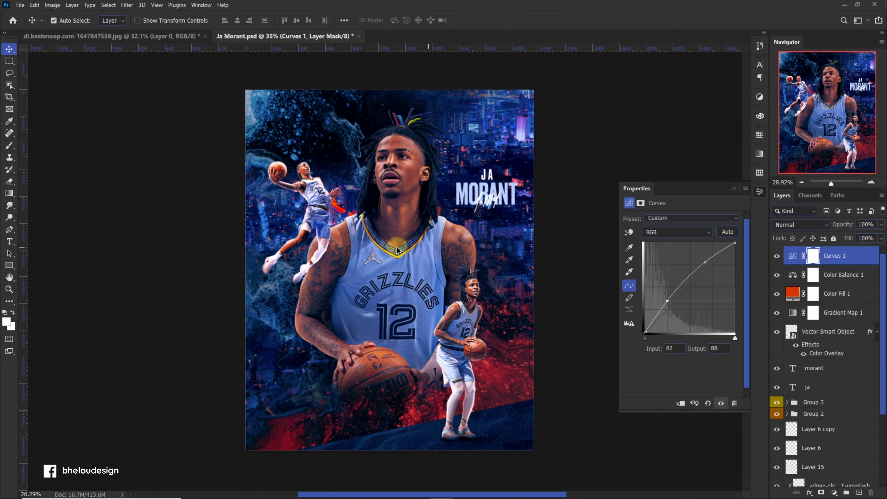
scroll(679, 277, up, 1)
drag(703, 260, 699, 257)
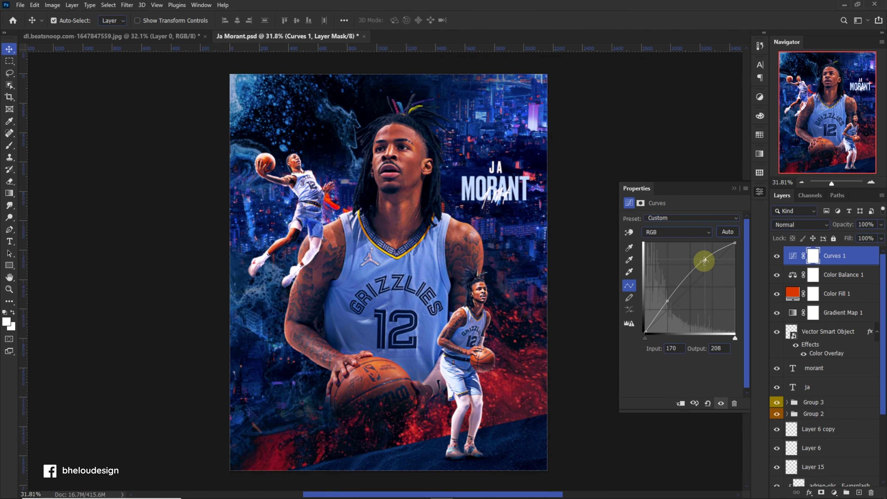
On the Blue channel curve, add a point and lower blue in the upper tones
click(677, 232)
click(679, 260)
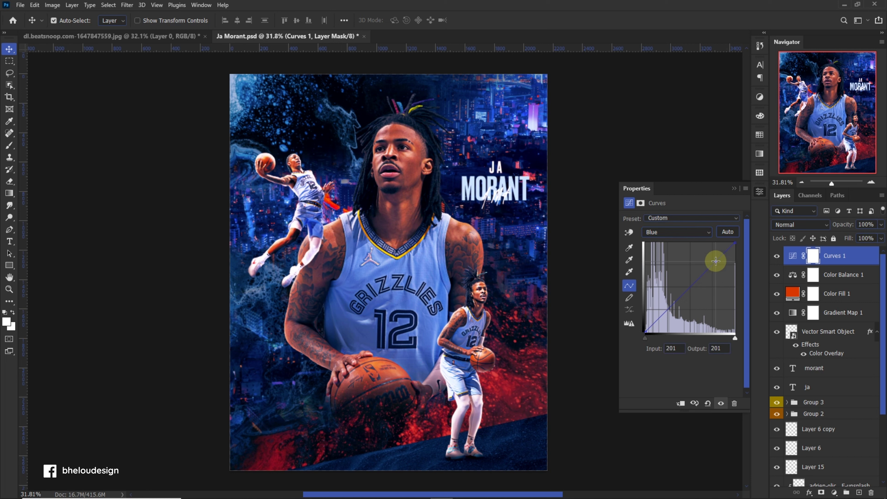
drag(676, 300, 676, 298)
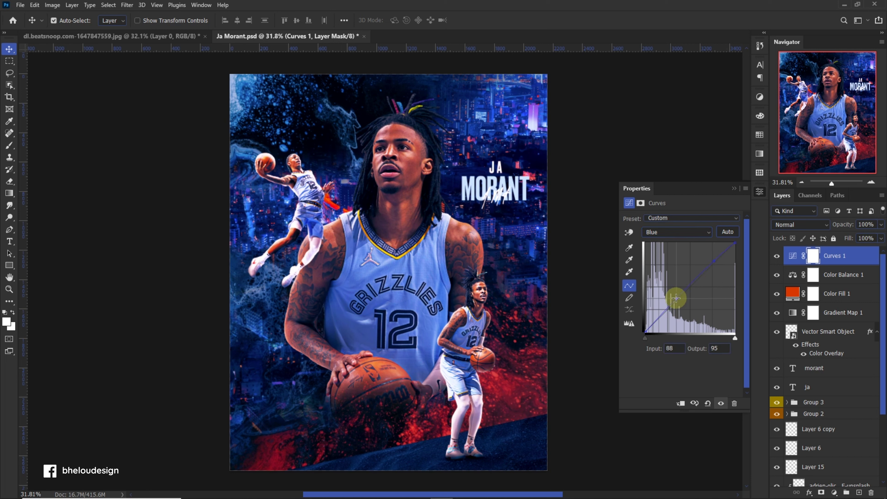
scroll(438, 293, down, 2)
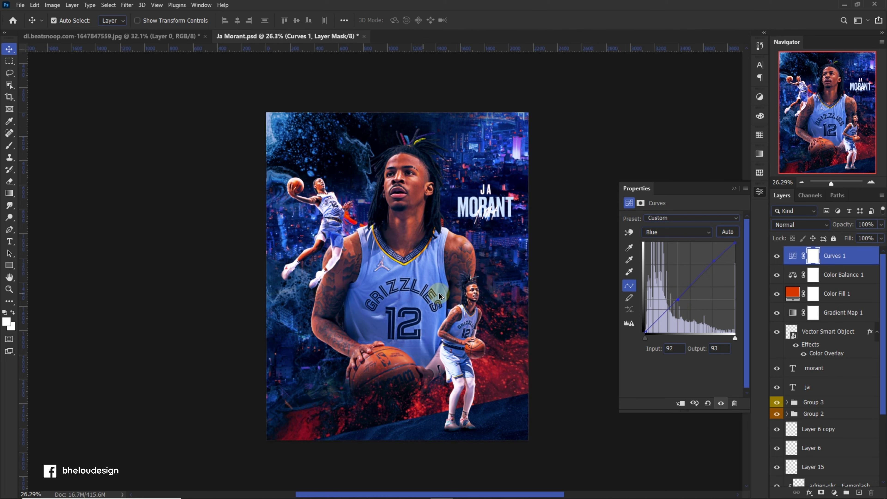
scroll(438, 293, up, 1)
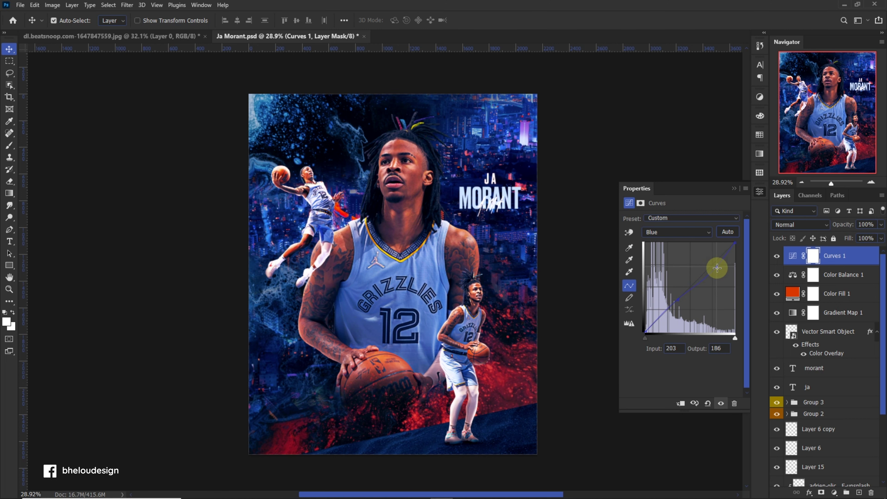
drag(717, 268, 717, 270)
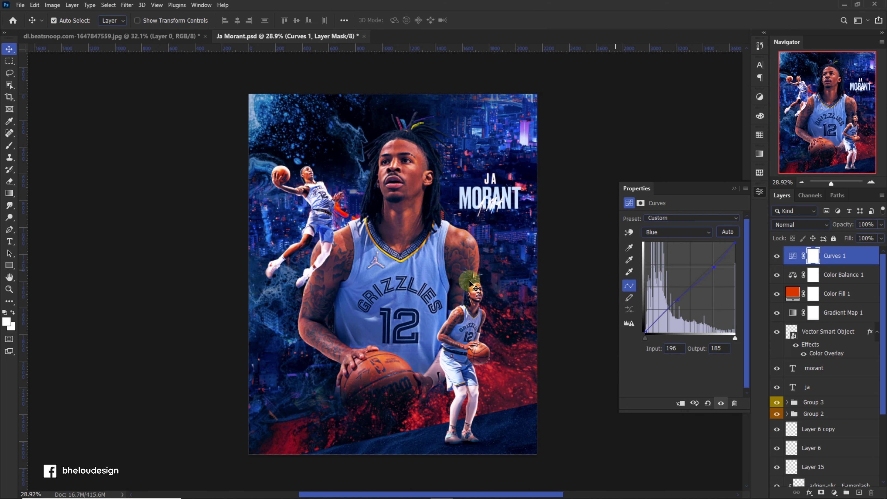
scroll(458, 298, up, 2)
scroll(457, 297, down, 1)
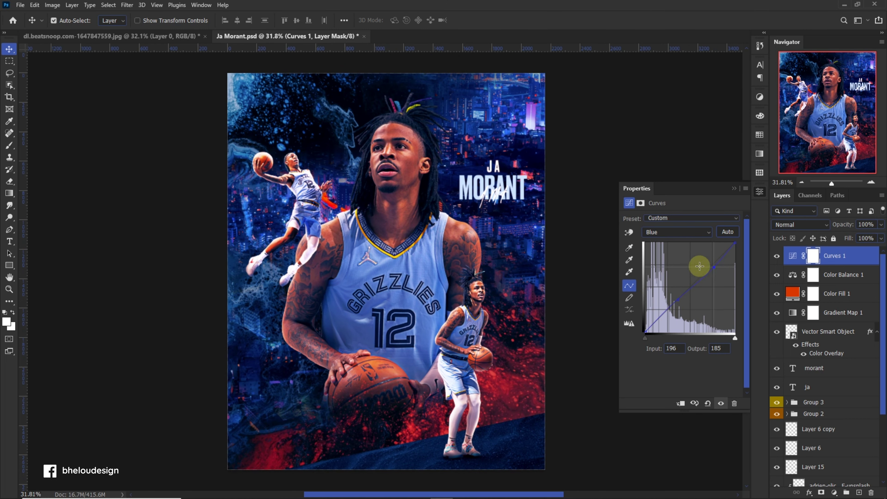
Refine the blue curve points, lowering 191 to 176, then add a new empty layer
drag(722, 249, 726, 253)
click(656, 319)
drag(656, 317, 658, 321)
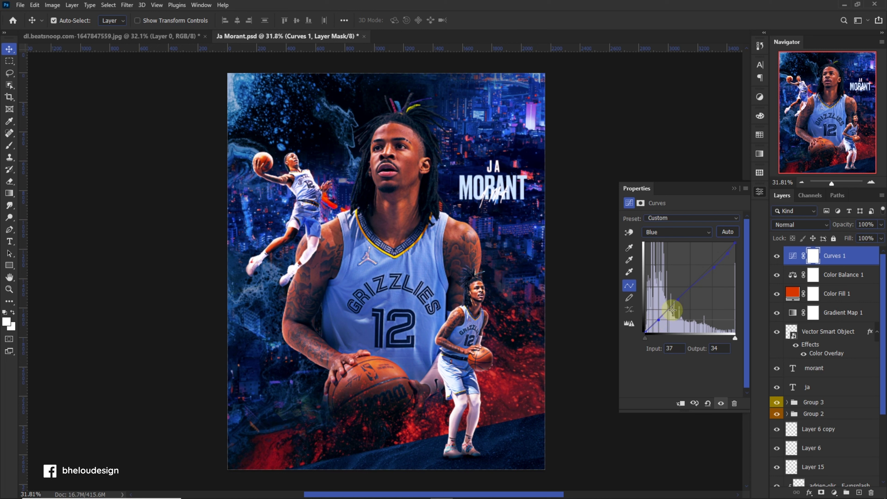
click(713, 269)
drag(716, 270, 715, 272)
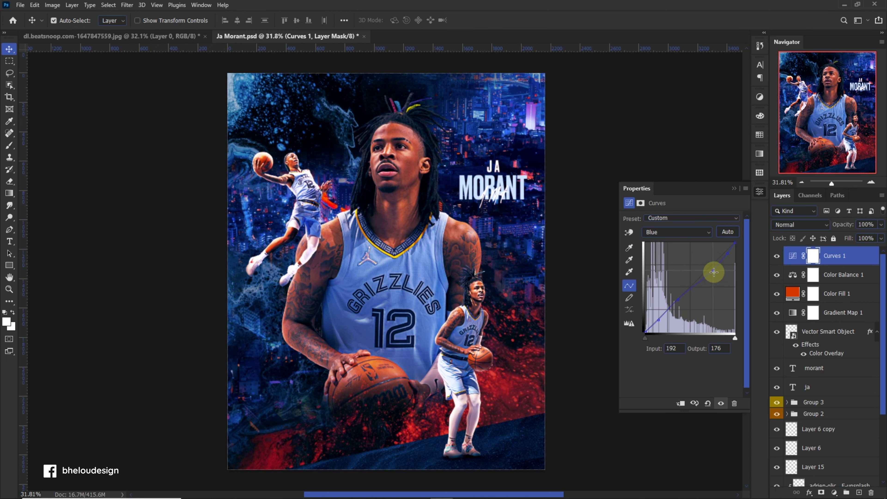
scroll(346, 307, down, 2)
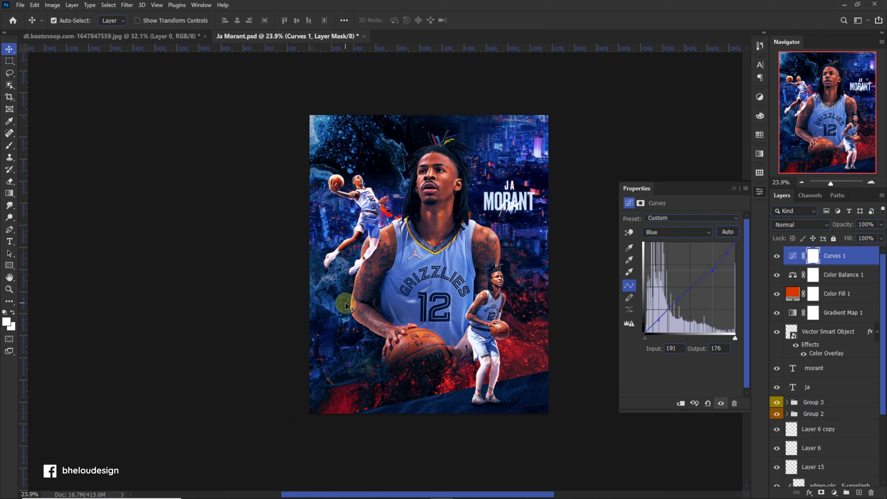
scroll(412, 386, up, 2)
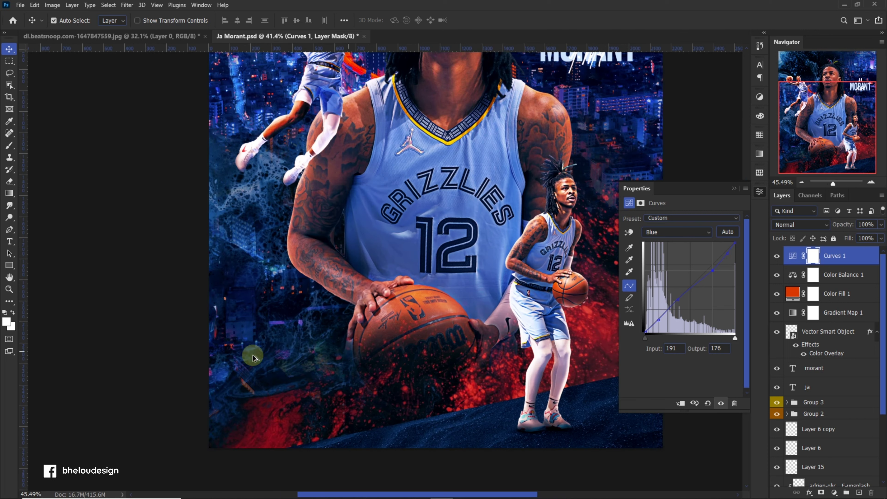
click(376, 338)
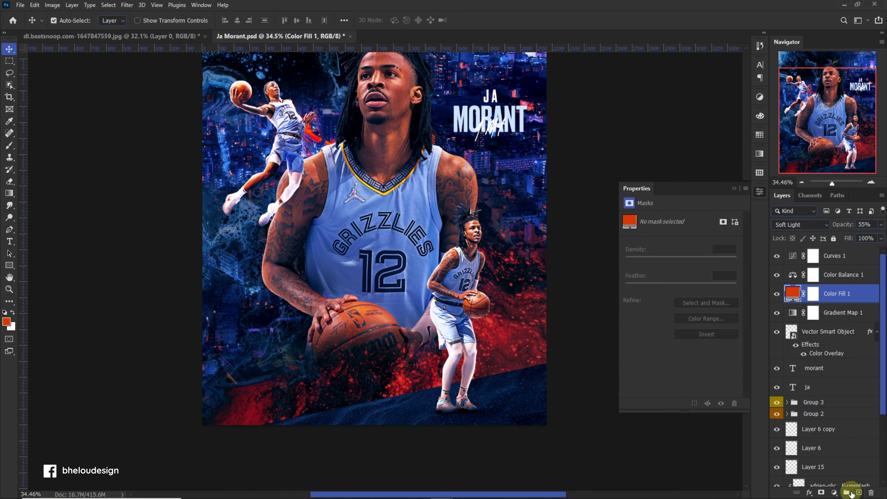
click(859, 493)
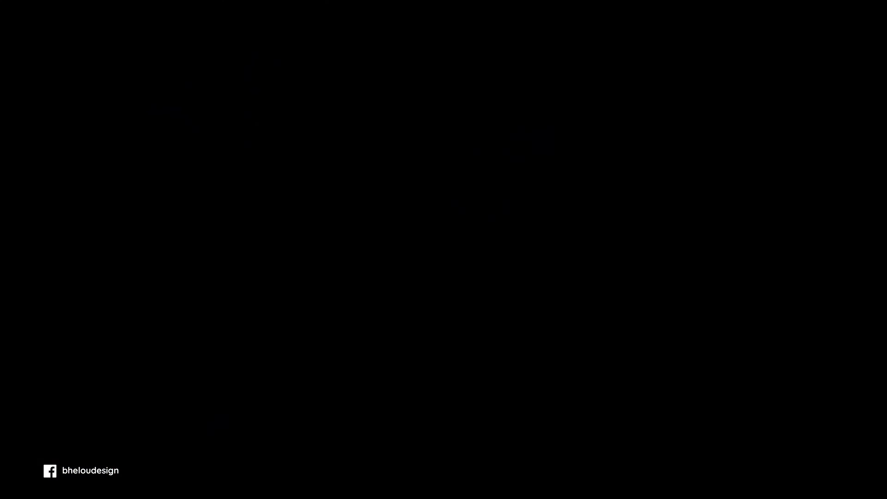